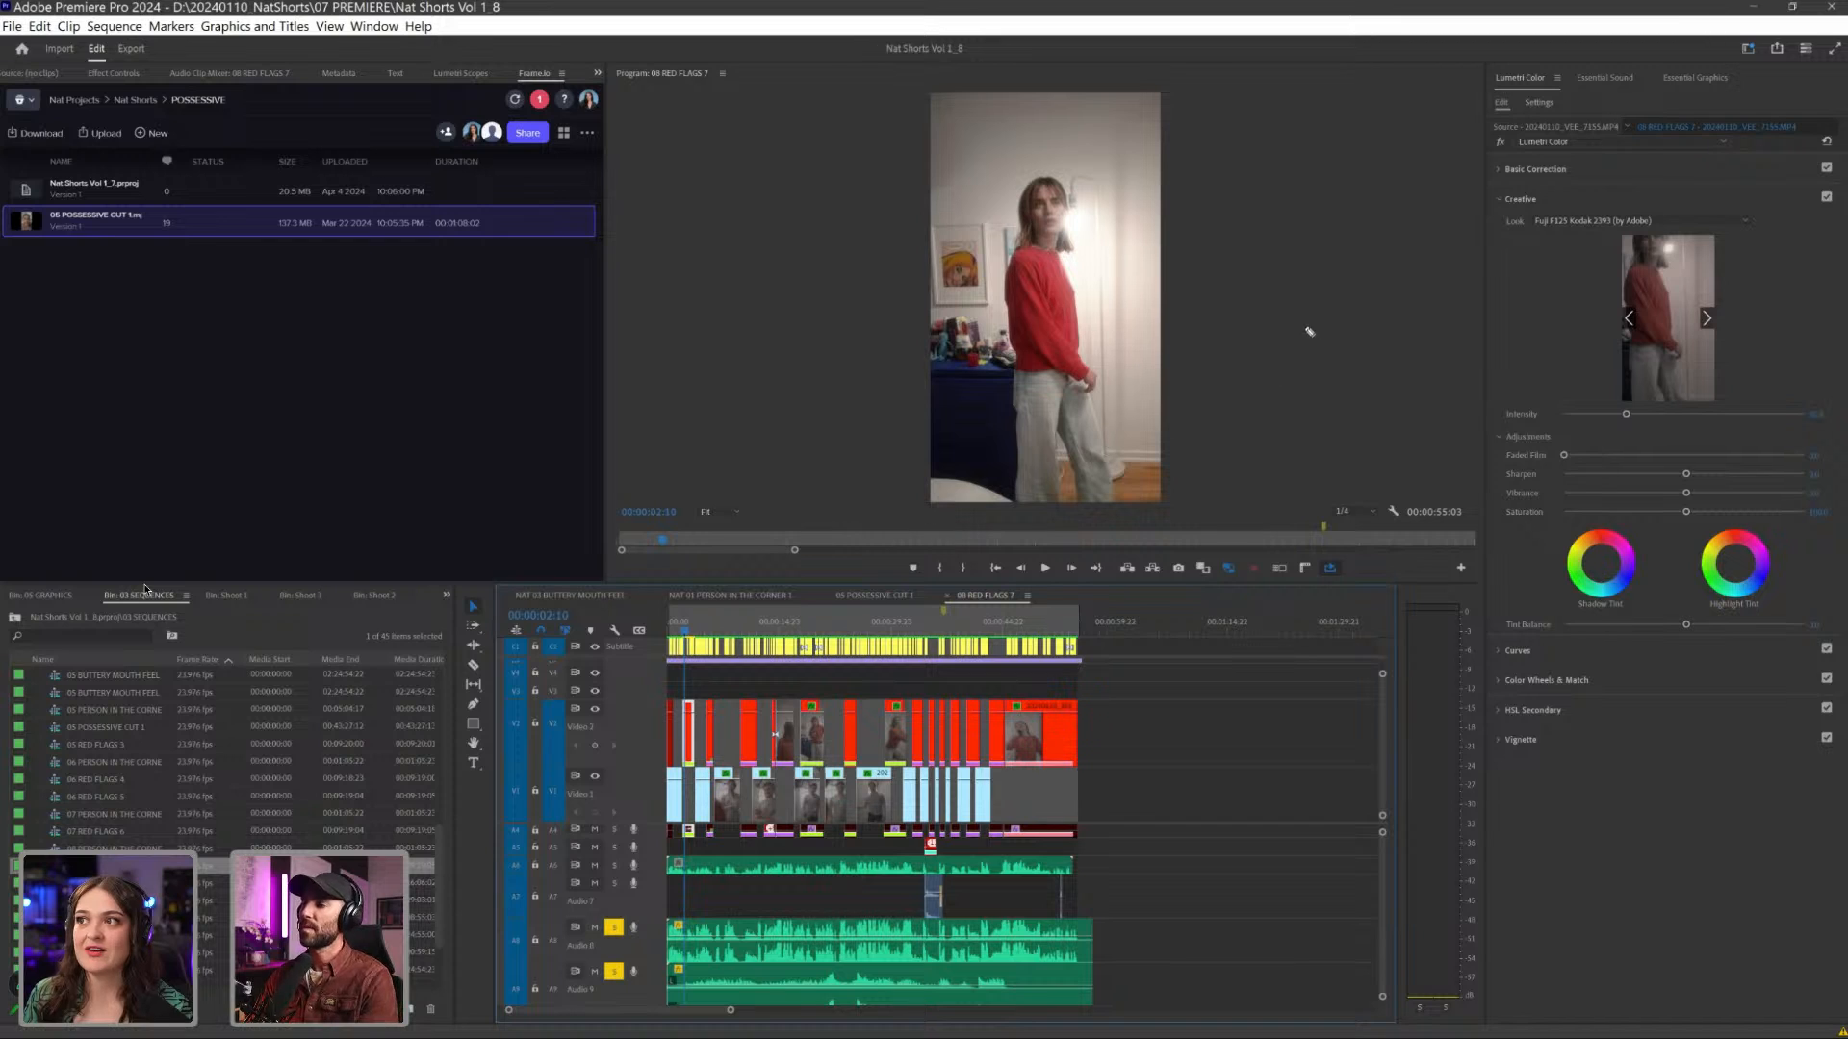
- Examine the video, audio and adjustment layer tracks of the 08 RED FLAGS 7 sequence, starting from its opening shot
{"action": "mouse_move", "coordinate": [1335, 187]}
{"action": "left_mouse_down"}
{"action": "mouse_move", "coordinate": [779, 428]}
{"action": "mouse_move", "coordinate": [876, 512]}
{"action": "mouse_move", "coordinate": [877, 119]}
{"action": "left_mouse_up"}
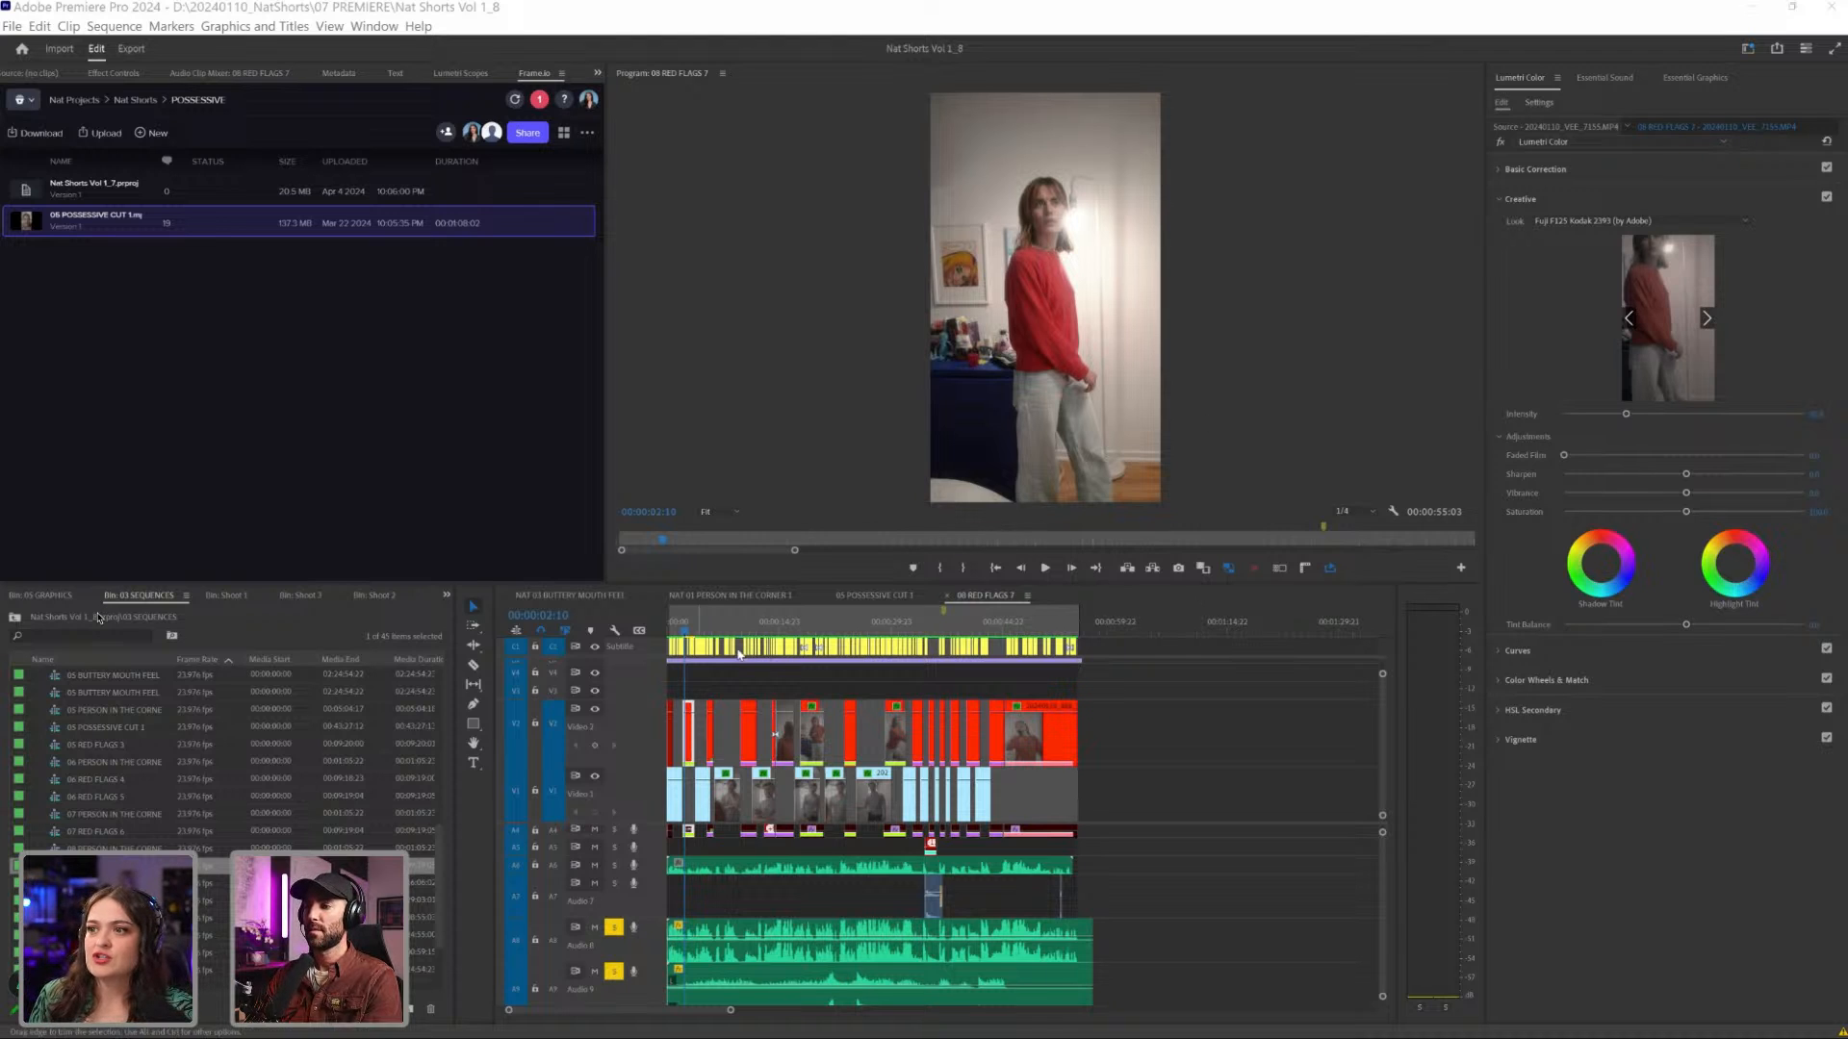
{"action": "left_click", "coordinate": [676, 635]}
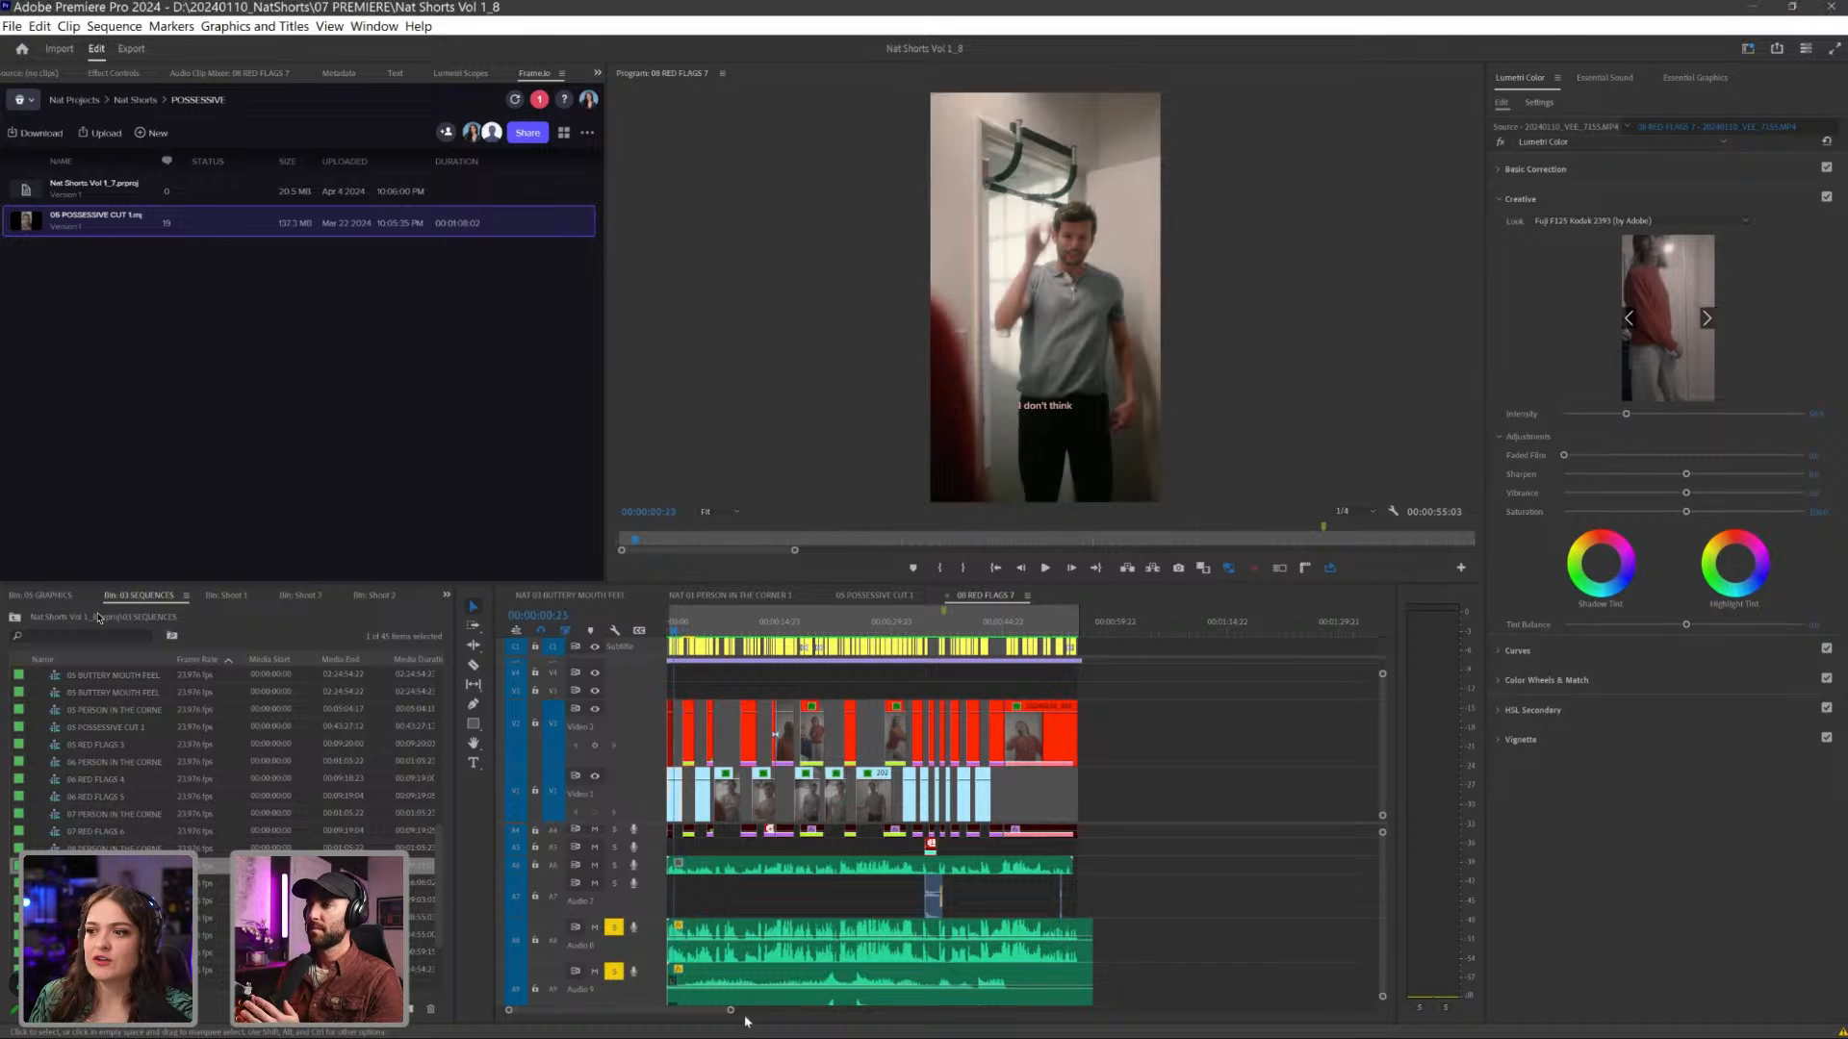
{"action": "left_click_drag", "start_coordinate": [731, 1013], "coordinate": [685, 1011]}
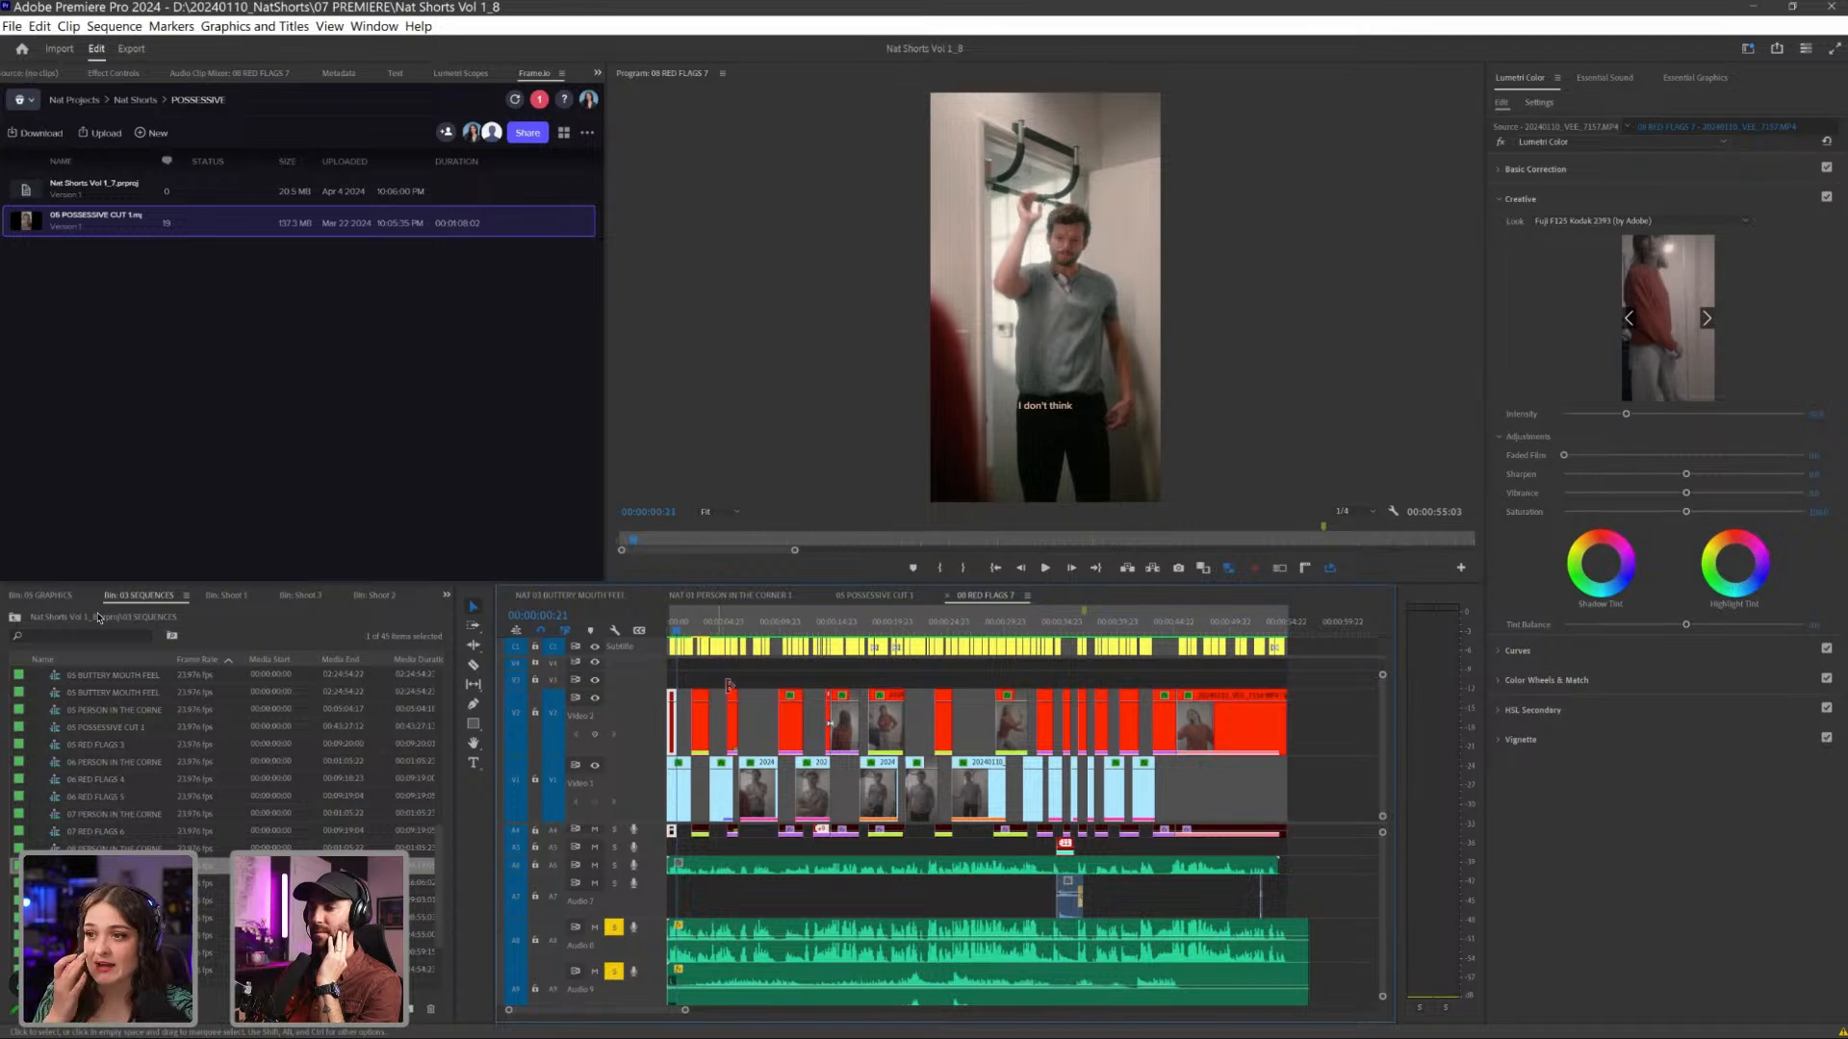
{"action": "scroll", "coordinate": [731, 720], "scroll_direction": "up", "scroll_amount": 2}
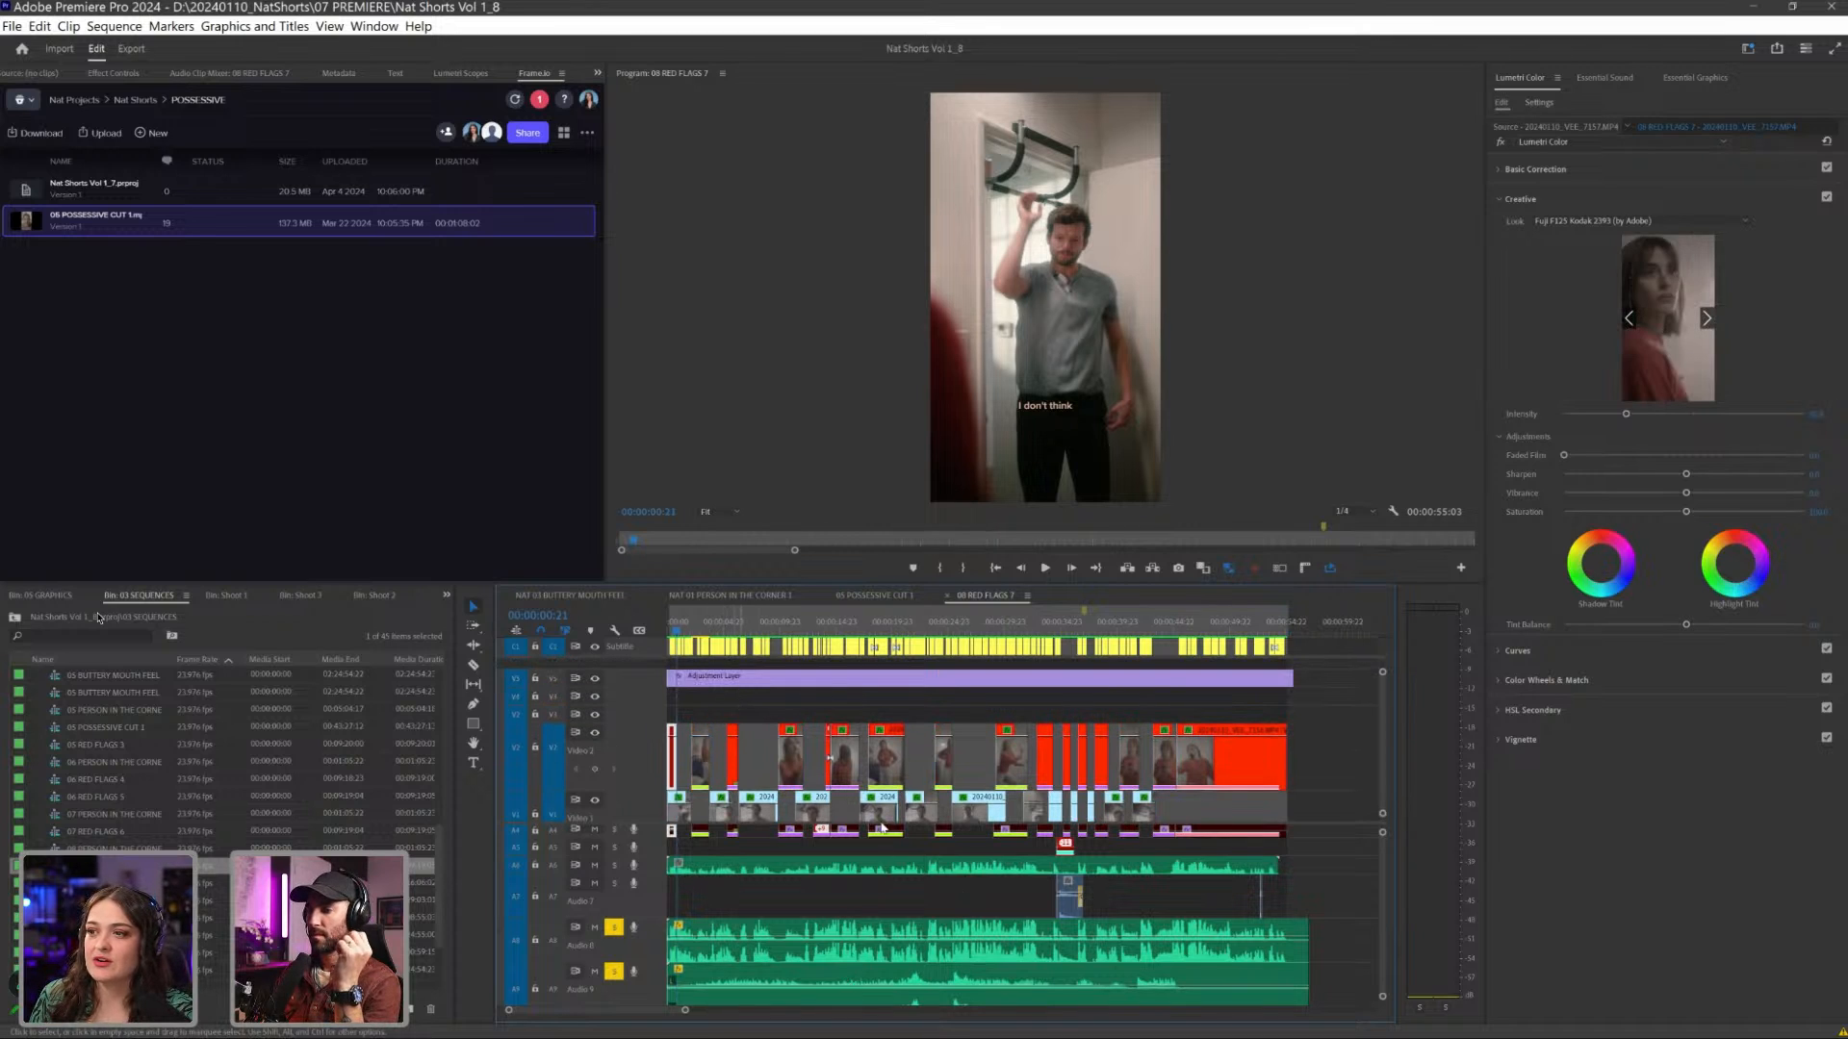
{"action": "scroll", "coordinate": [881, 770], "scroll_direction": "down", "scroll_amount": 2}
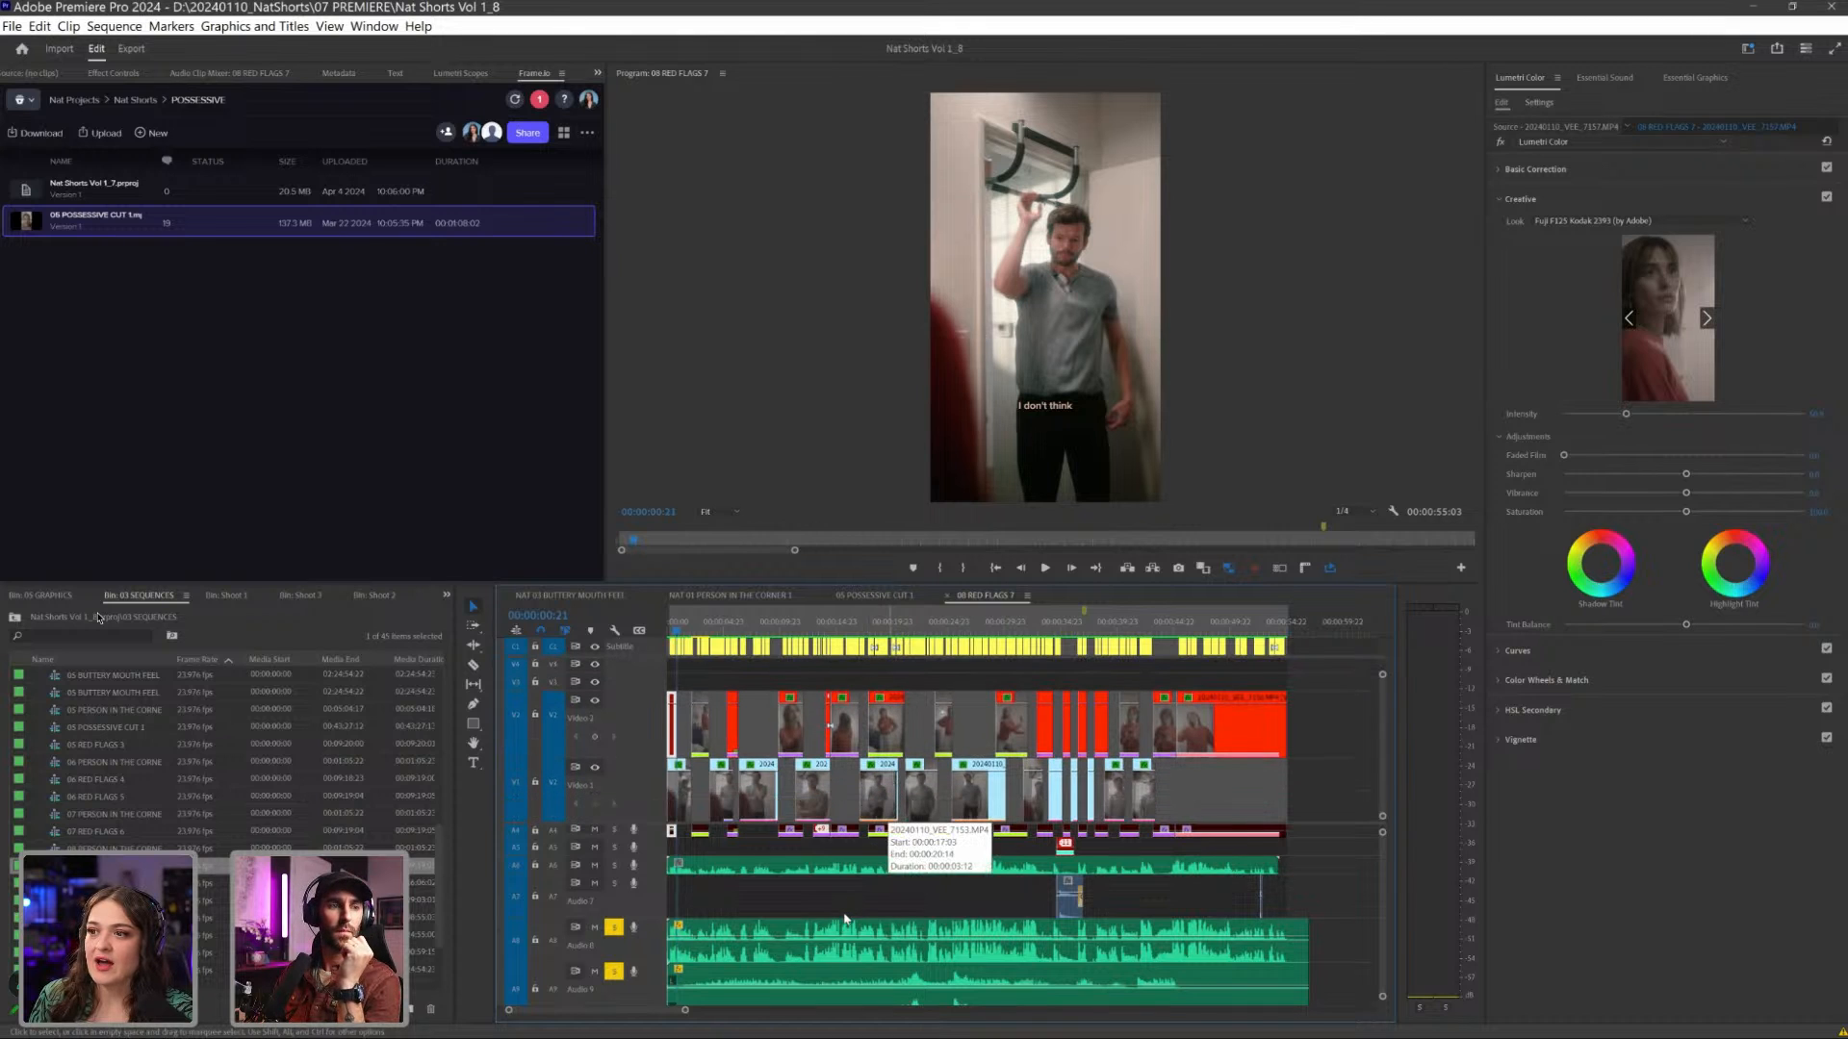
{"action": "scroll", "coordinate": [820, 903], "scroll_direction": "up", "scroll_amount": 3}
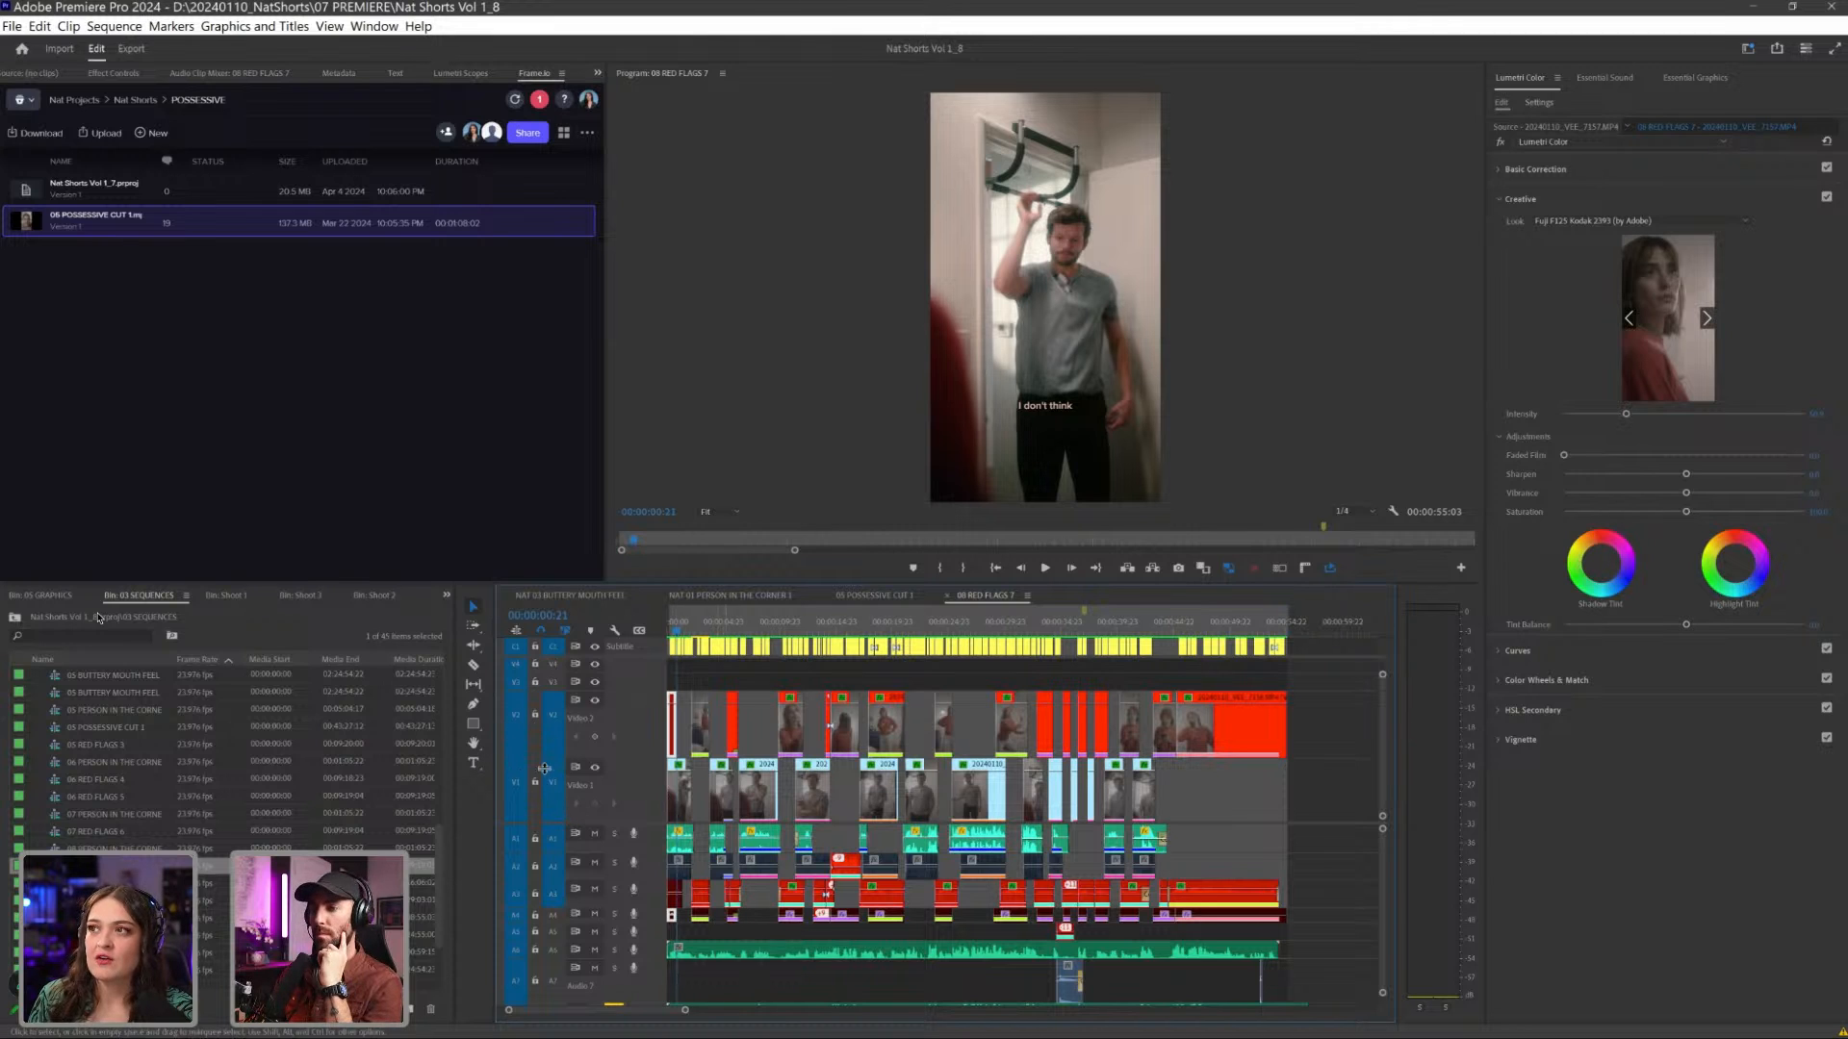
{"action": "key", "text": "equal"}
{"action": "key", "text": "equal"}
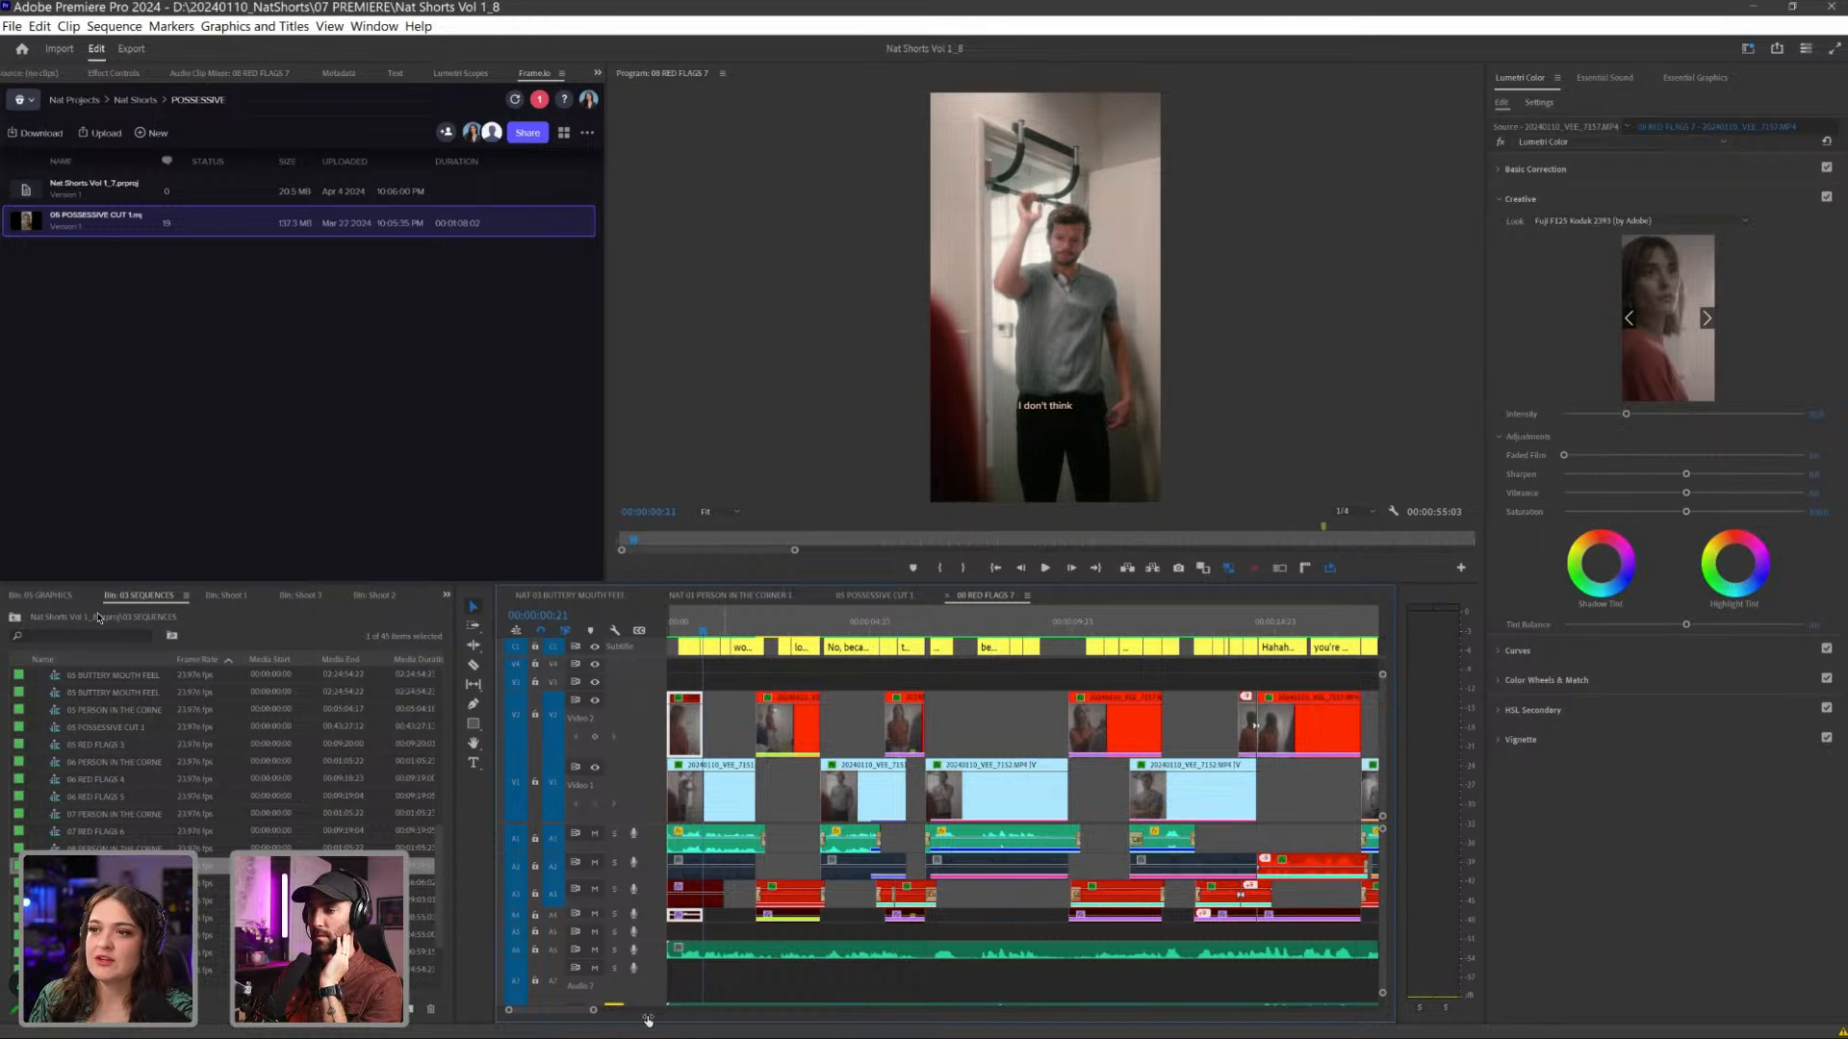
- Scrub through the early clips of the 08 RED FLAGS 7 sequence to review the shots with their subtitles
{"action": "left_click_drag", "start_coordinate": [724, 621], "coordinate": [849, 621]}
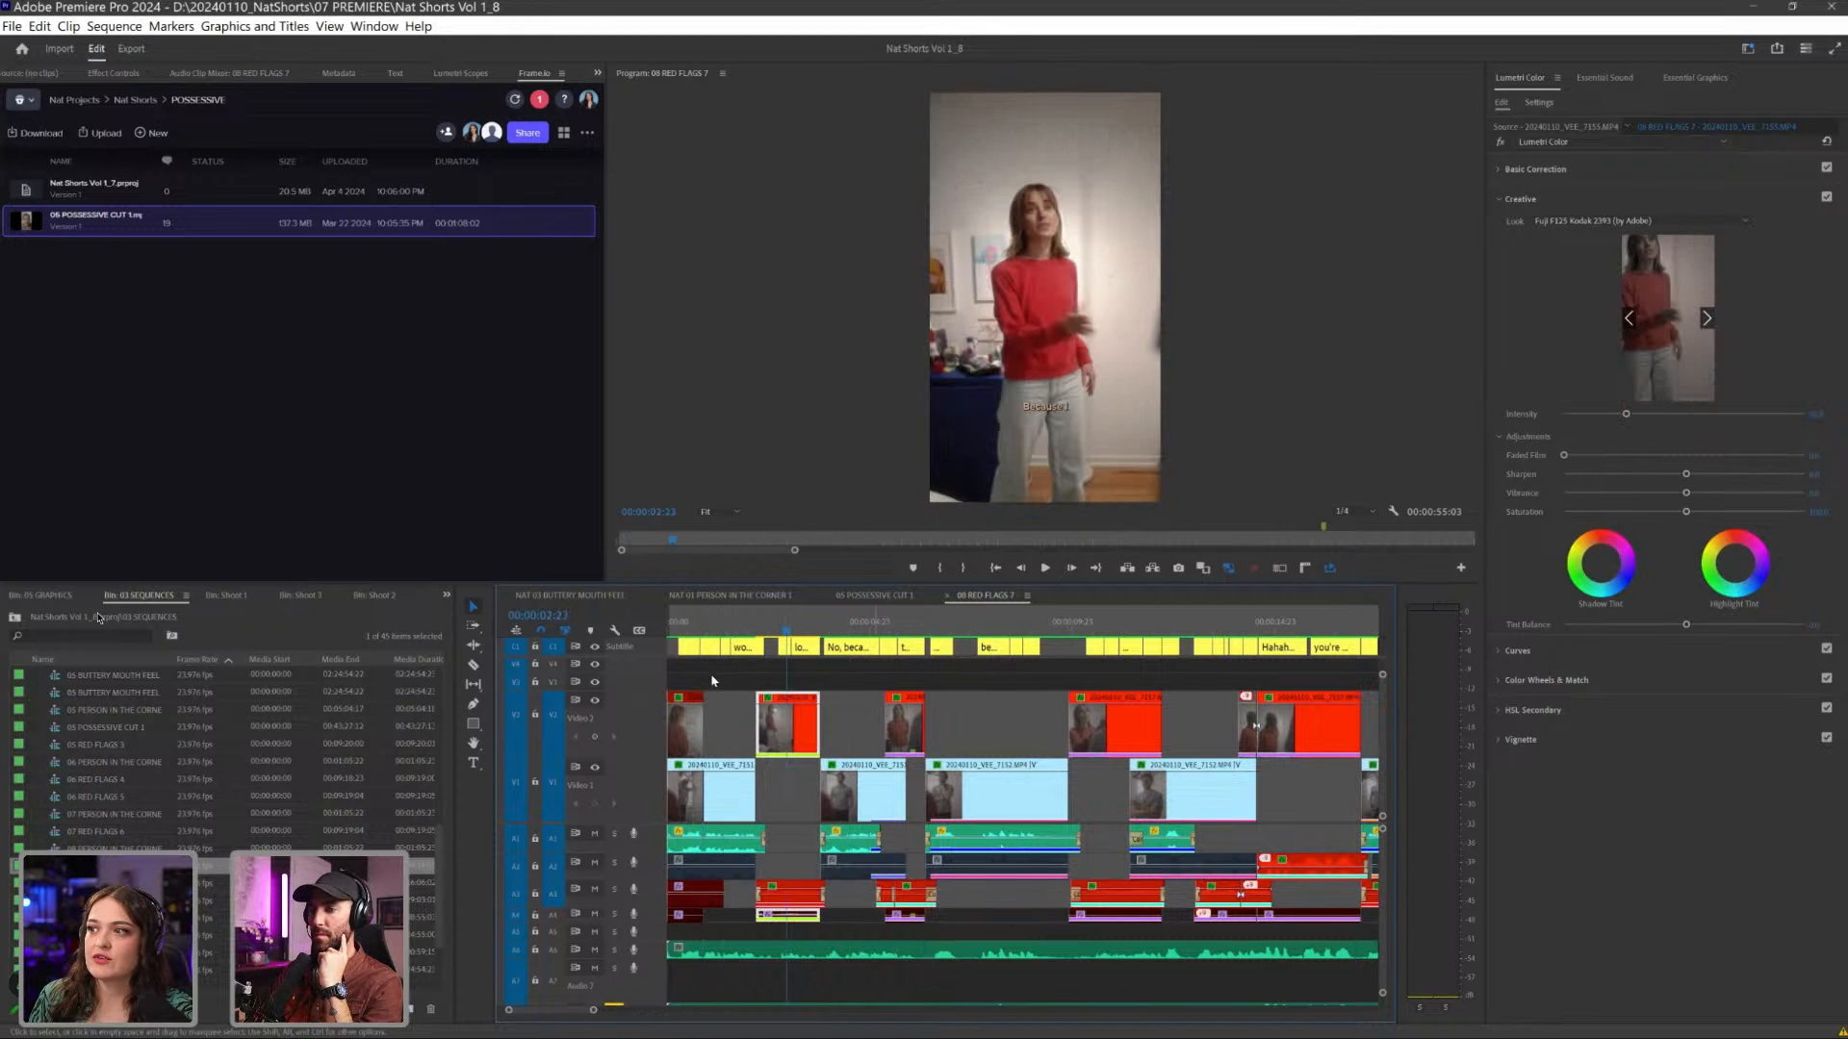
{"action": "left_click_drag", "start_coordinate": [727, 628], "coordinate": [911, 627]}
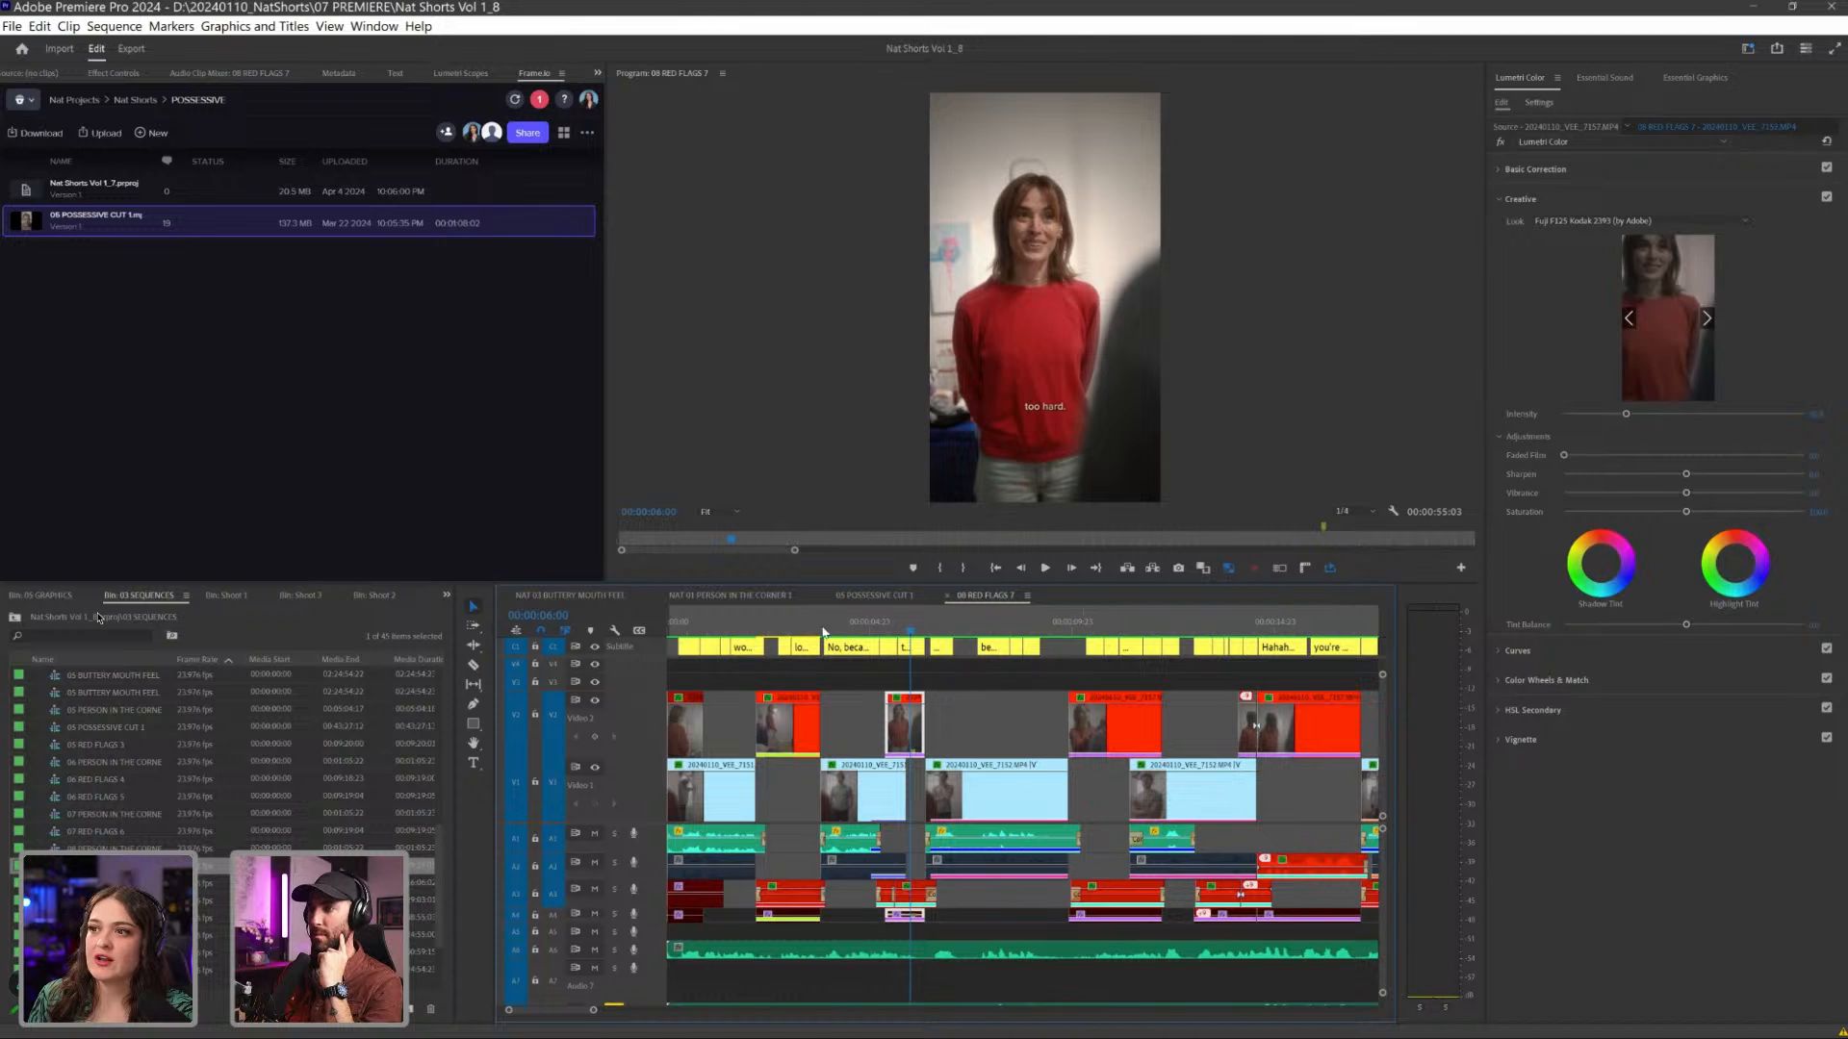
{"action": "left_click", "coordinate": [780, 627]}
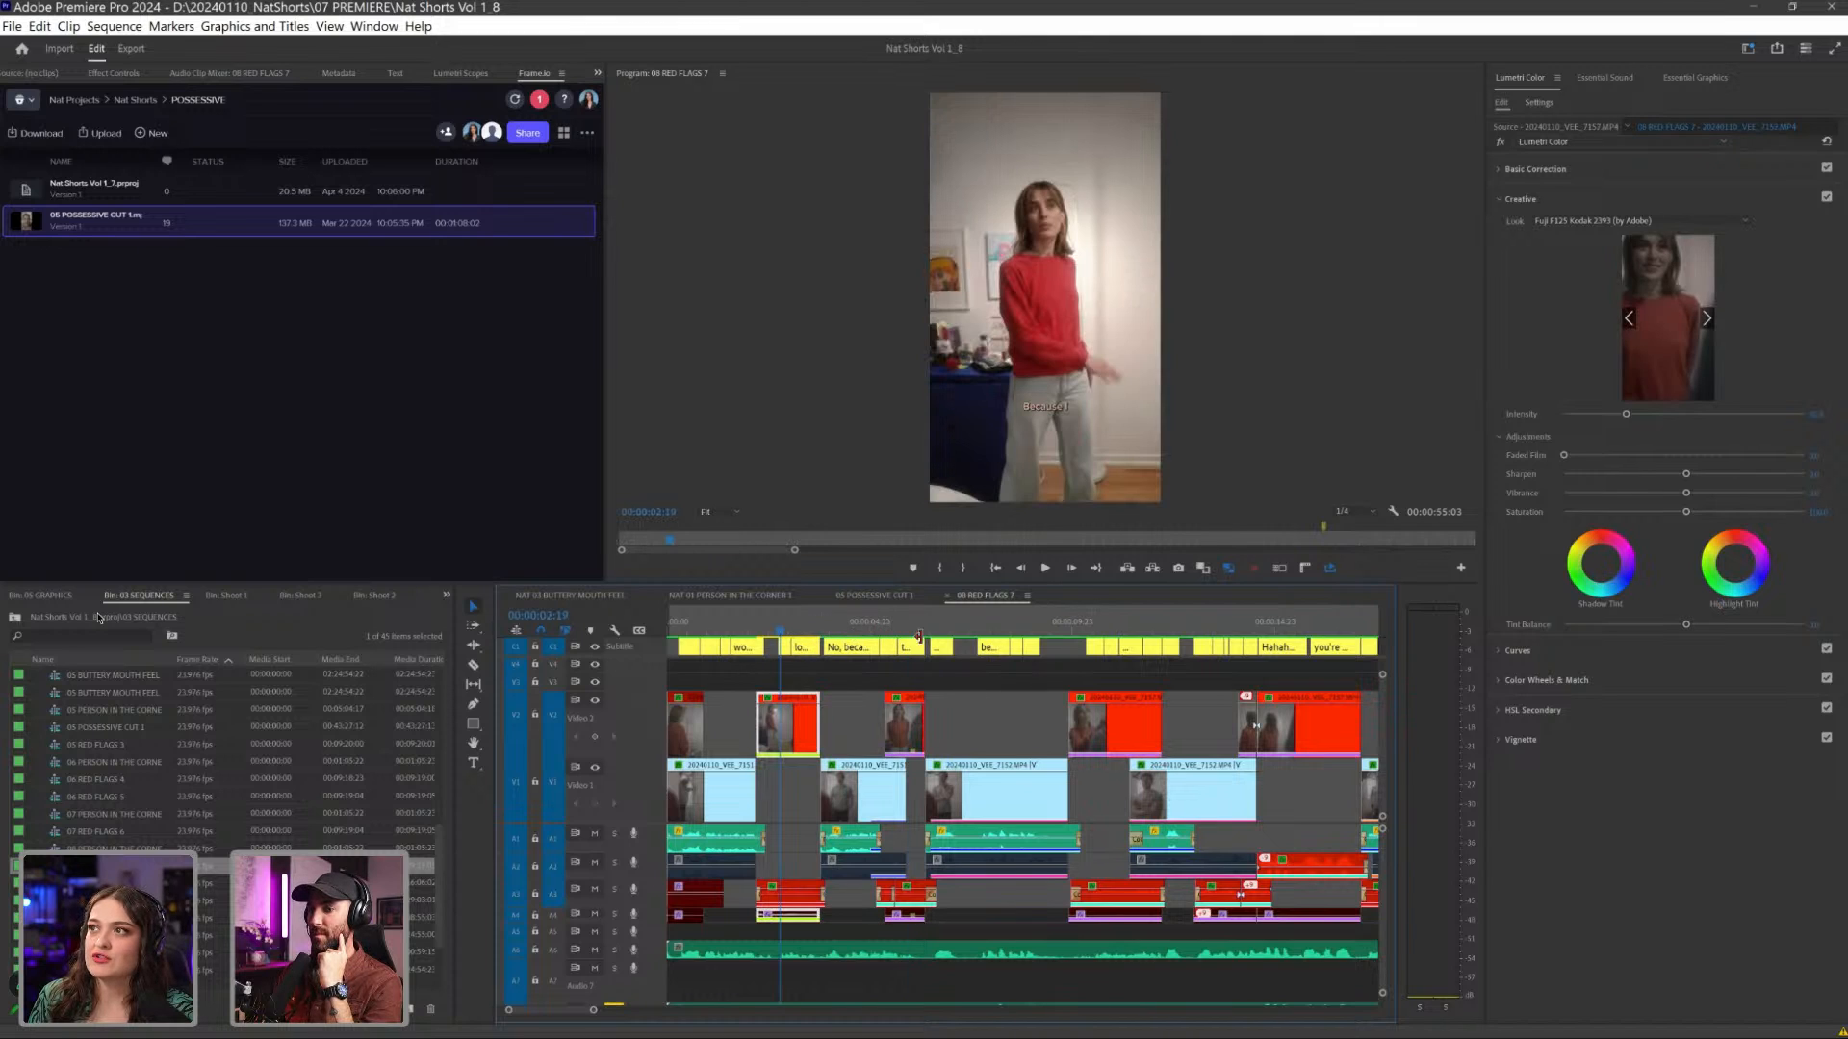
{"action": "left_click", "coordinate": [1109, 627]}
{"action": "left_click", "coordinate": [1206, 627]}
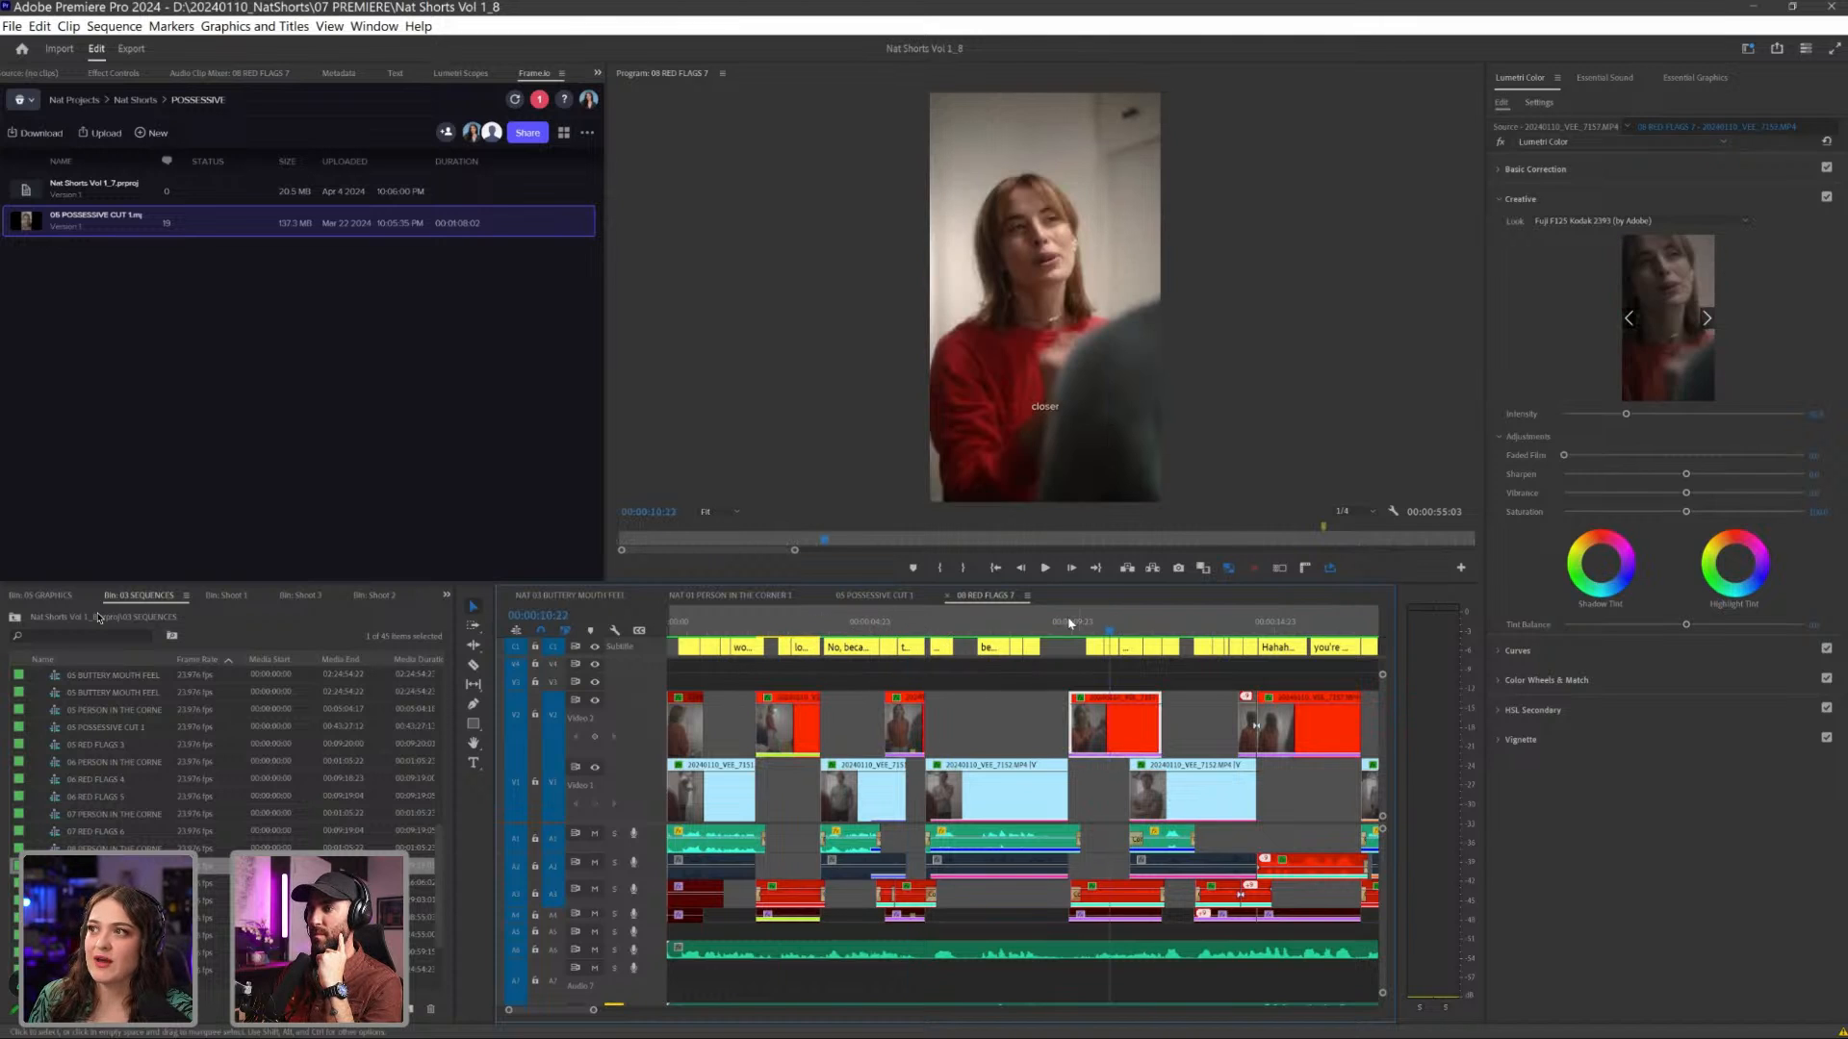
{"action": "scroll", "coordinate": [1084, 625], "scroll_direction": "down", "scroll_amount": 1}
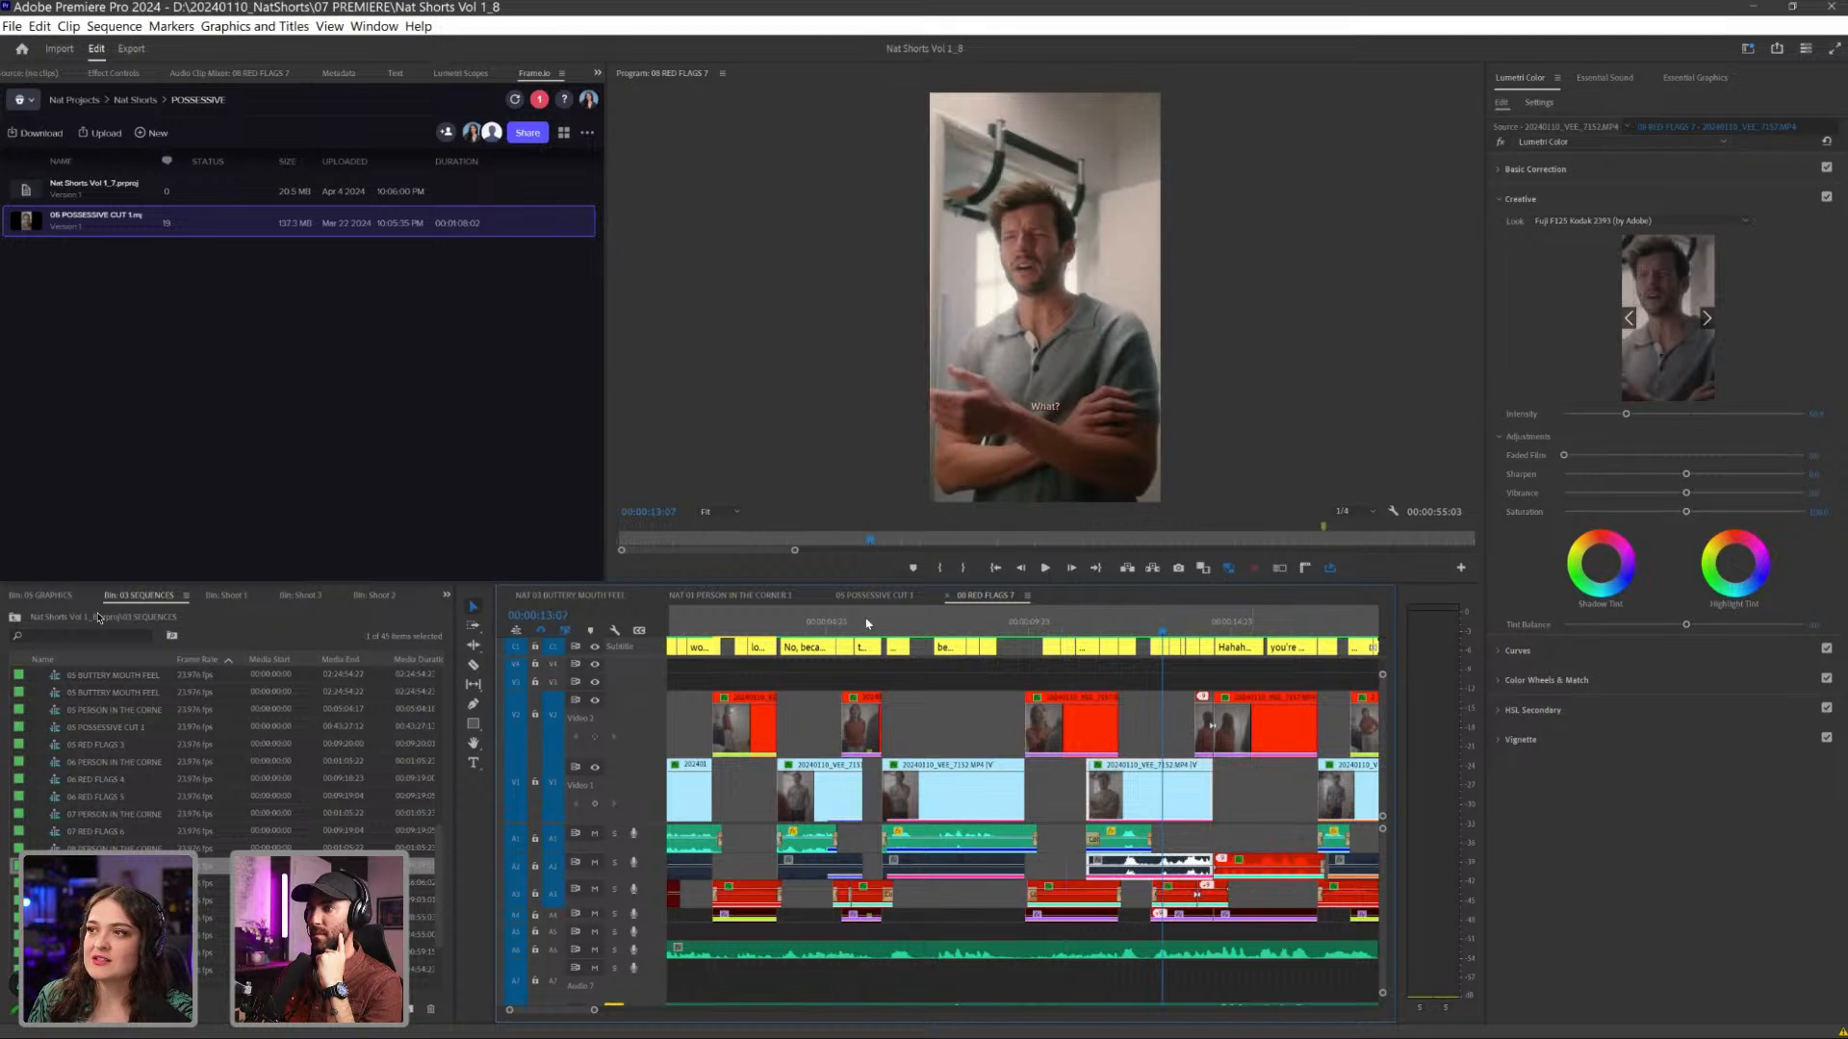
{"action": "scroll", "coordinate": [1107, 621], "scroll_direction": "down", "scroll_amount": 6}
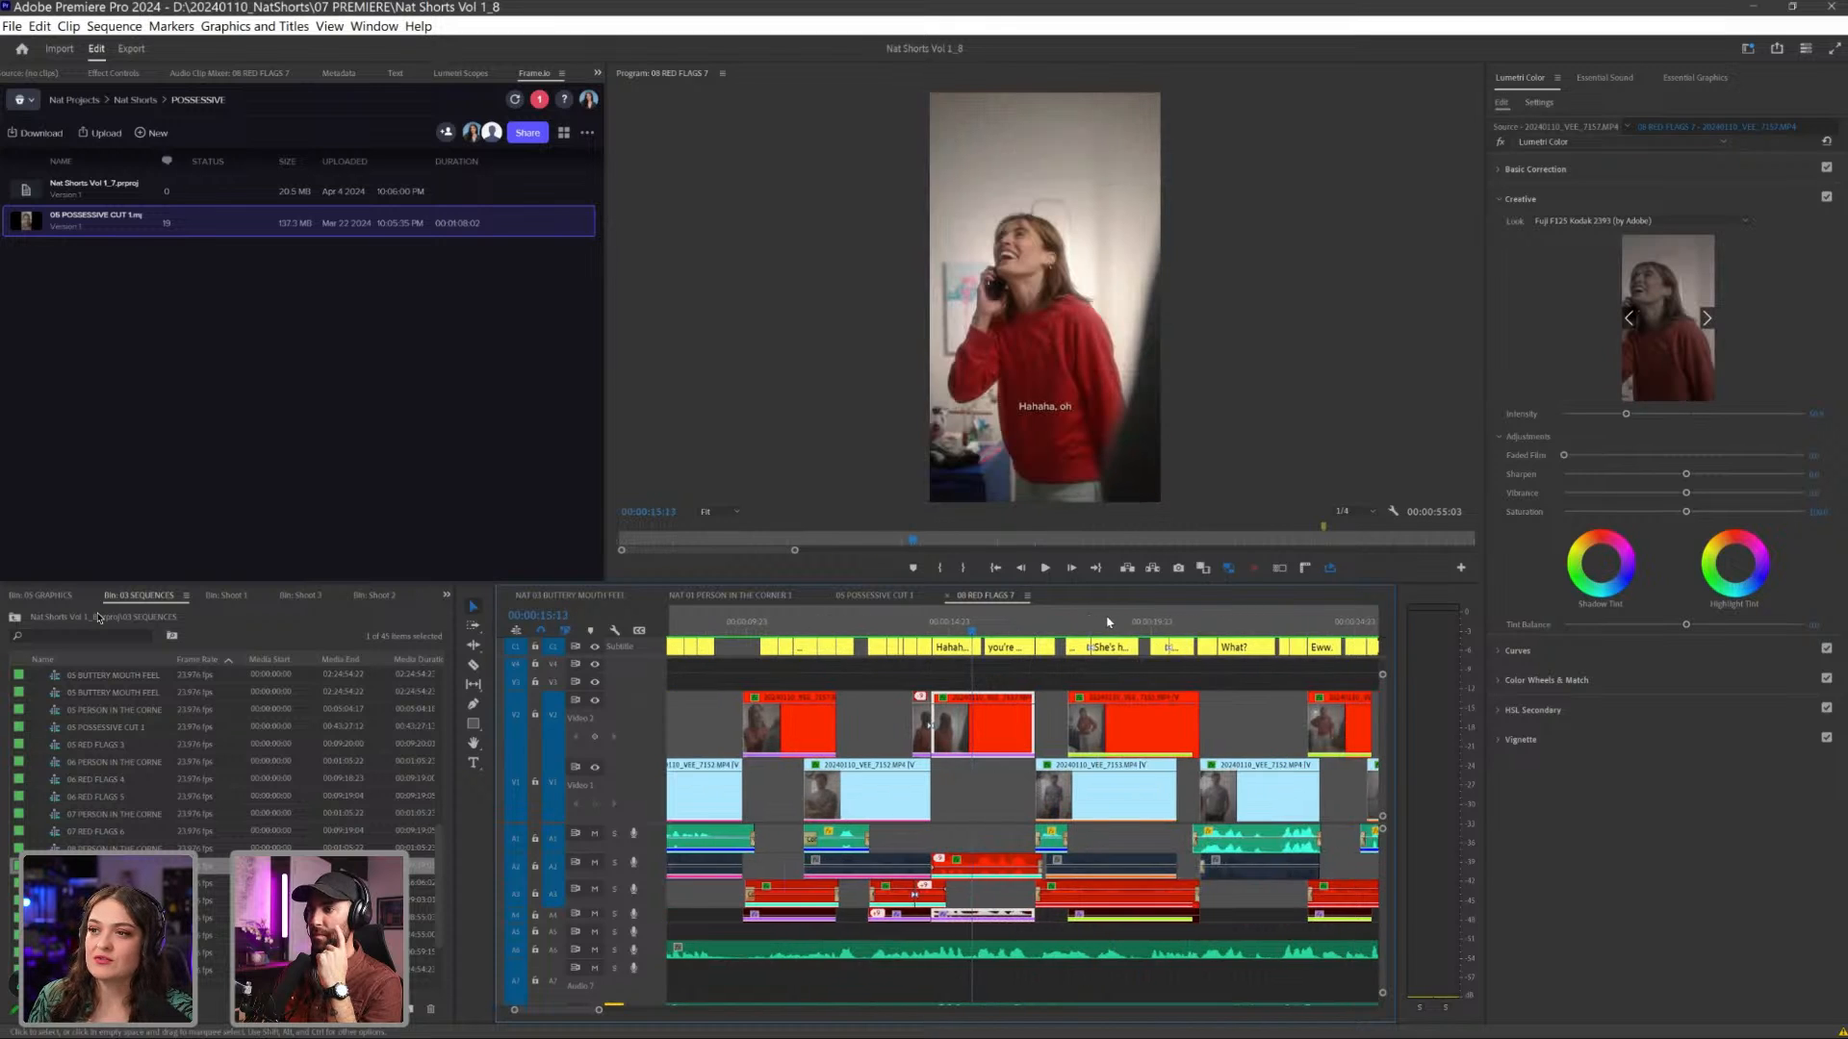
{"action": "scroll", "coordinate": [1064, 666], "scroll_direction": "up", "scroll_amount": 2}
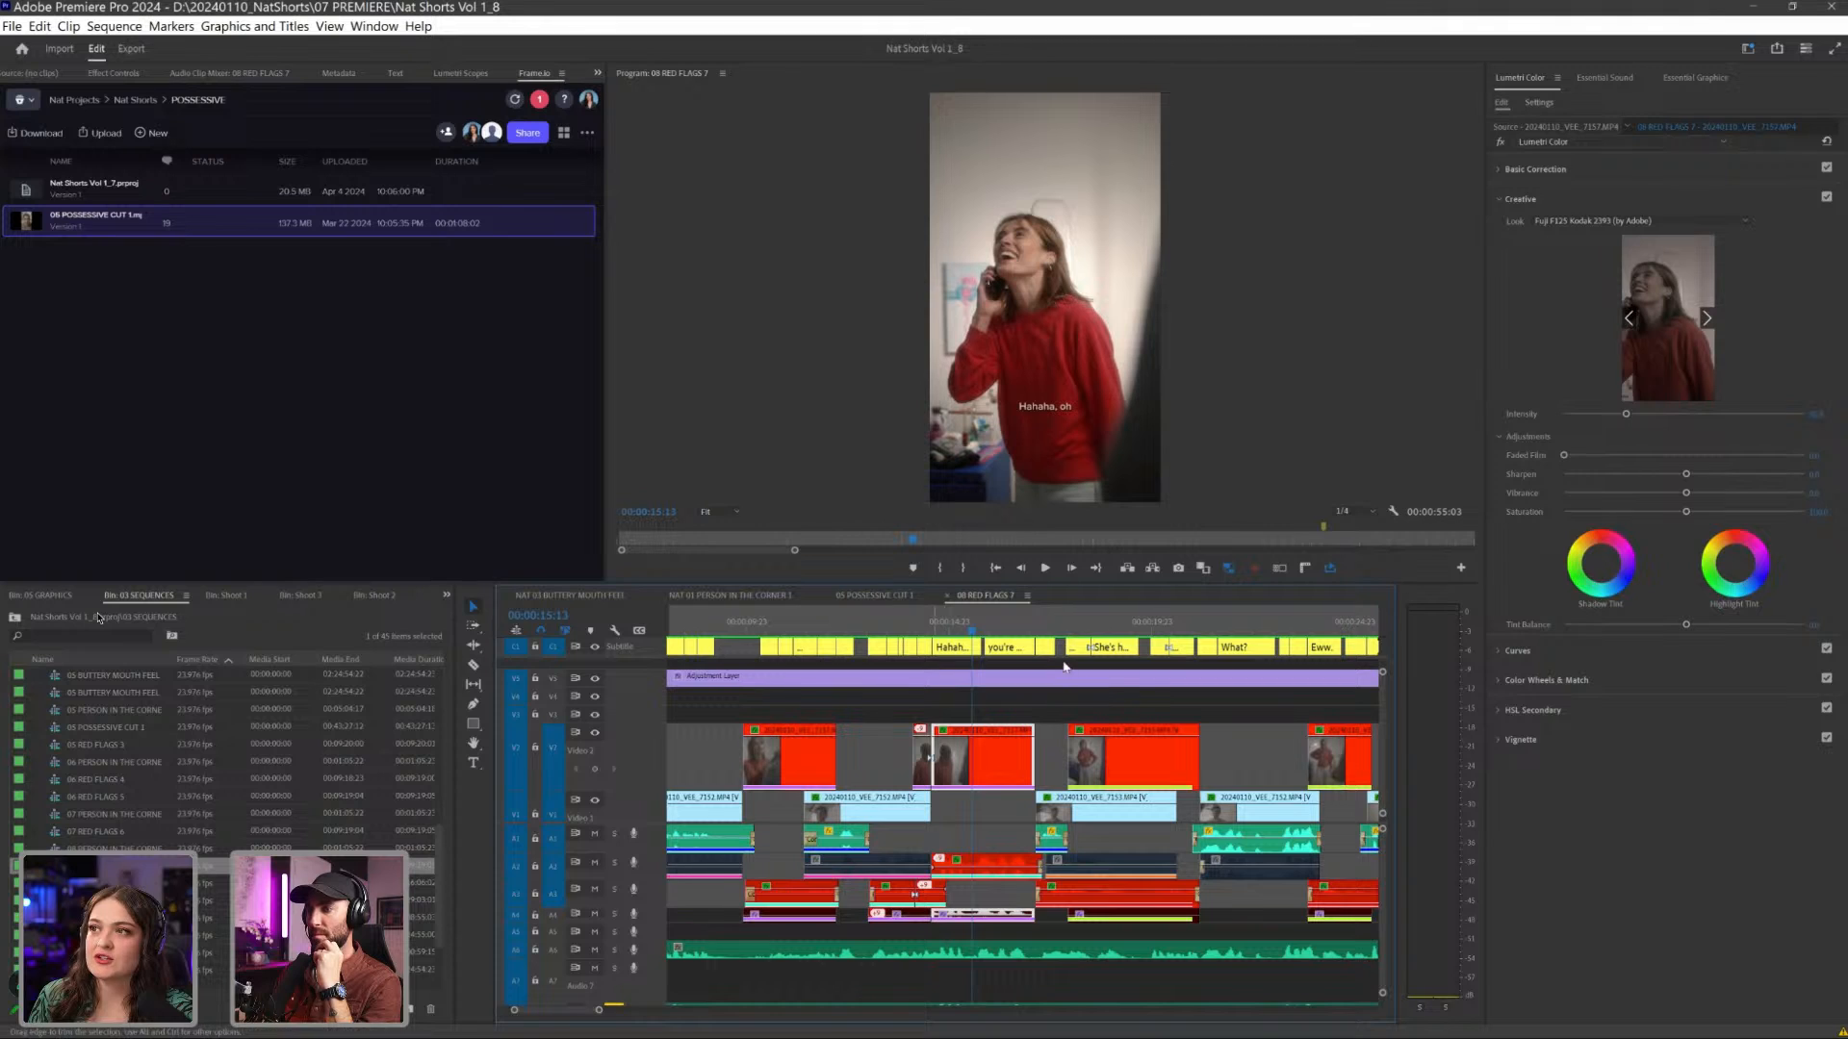
- Toggle the adjustment layer track's visibility to compare the picture, and briefly play the shot from about 00:00:10:03
{"action": "key", "text": "ctrl+5"}
{"action": "key", "text": "ctrl+5"}
{"action": "key", "text": "ctrl+5"}
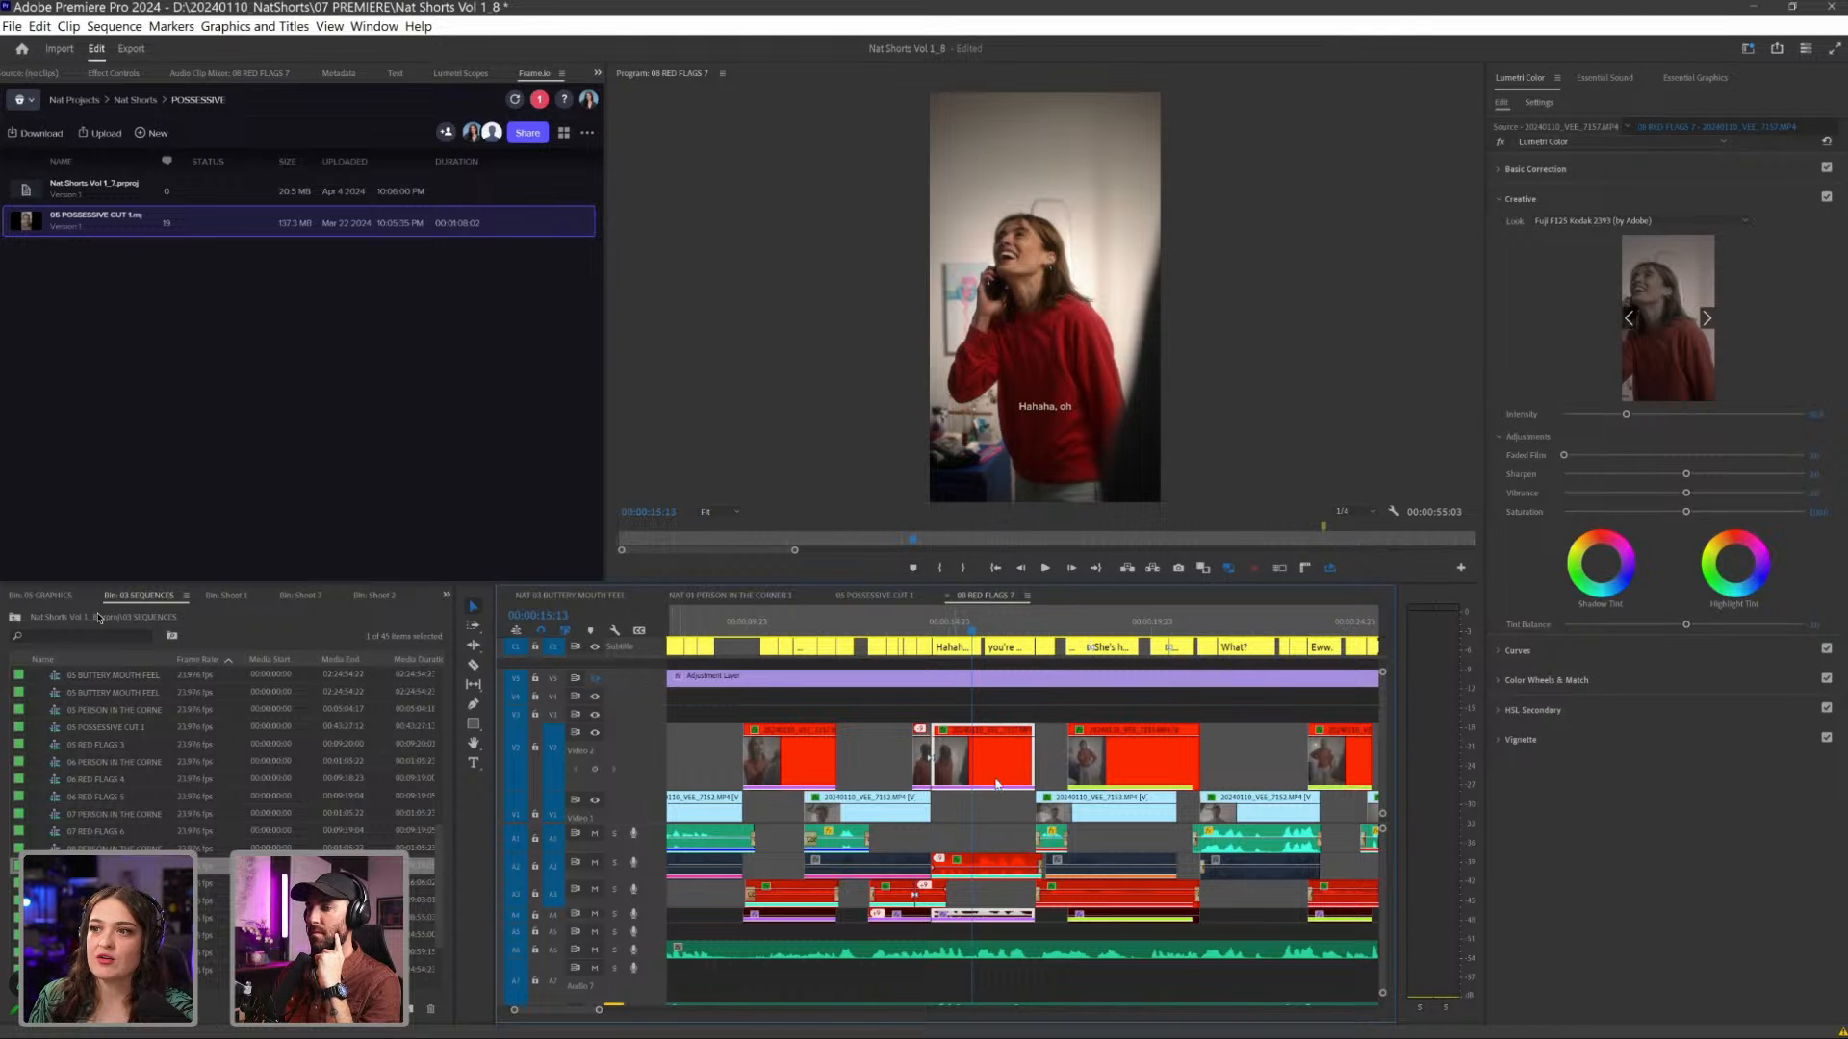
{"action": "key", "text": "ctrl+5"}
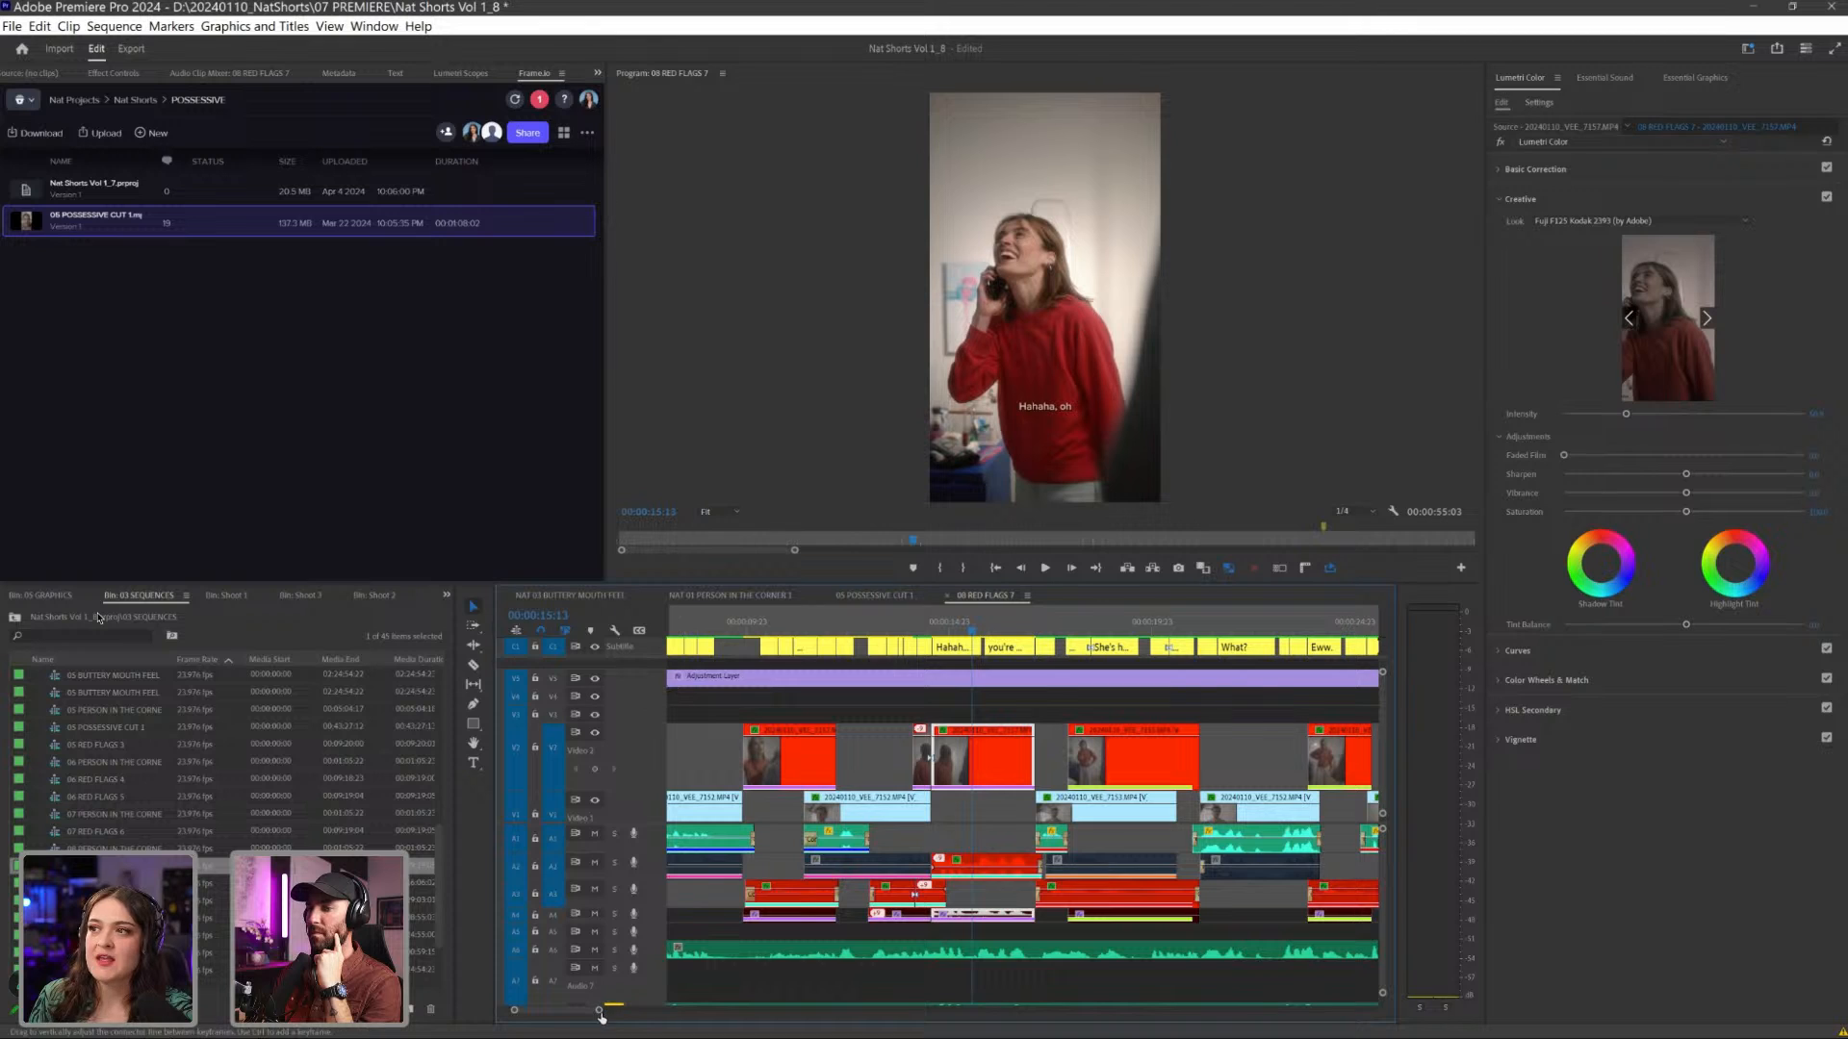
{"action": "left_click", "coordinate": [751, 623]}
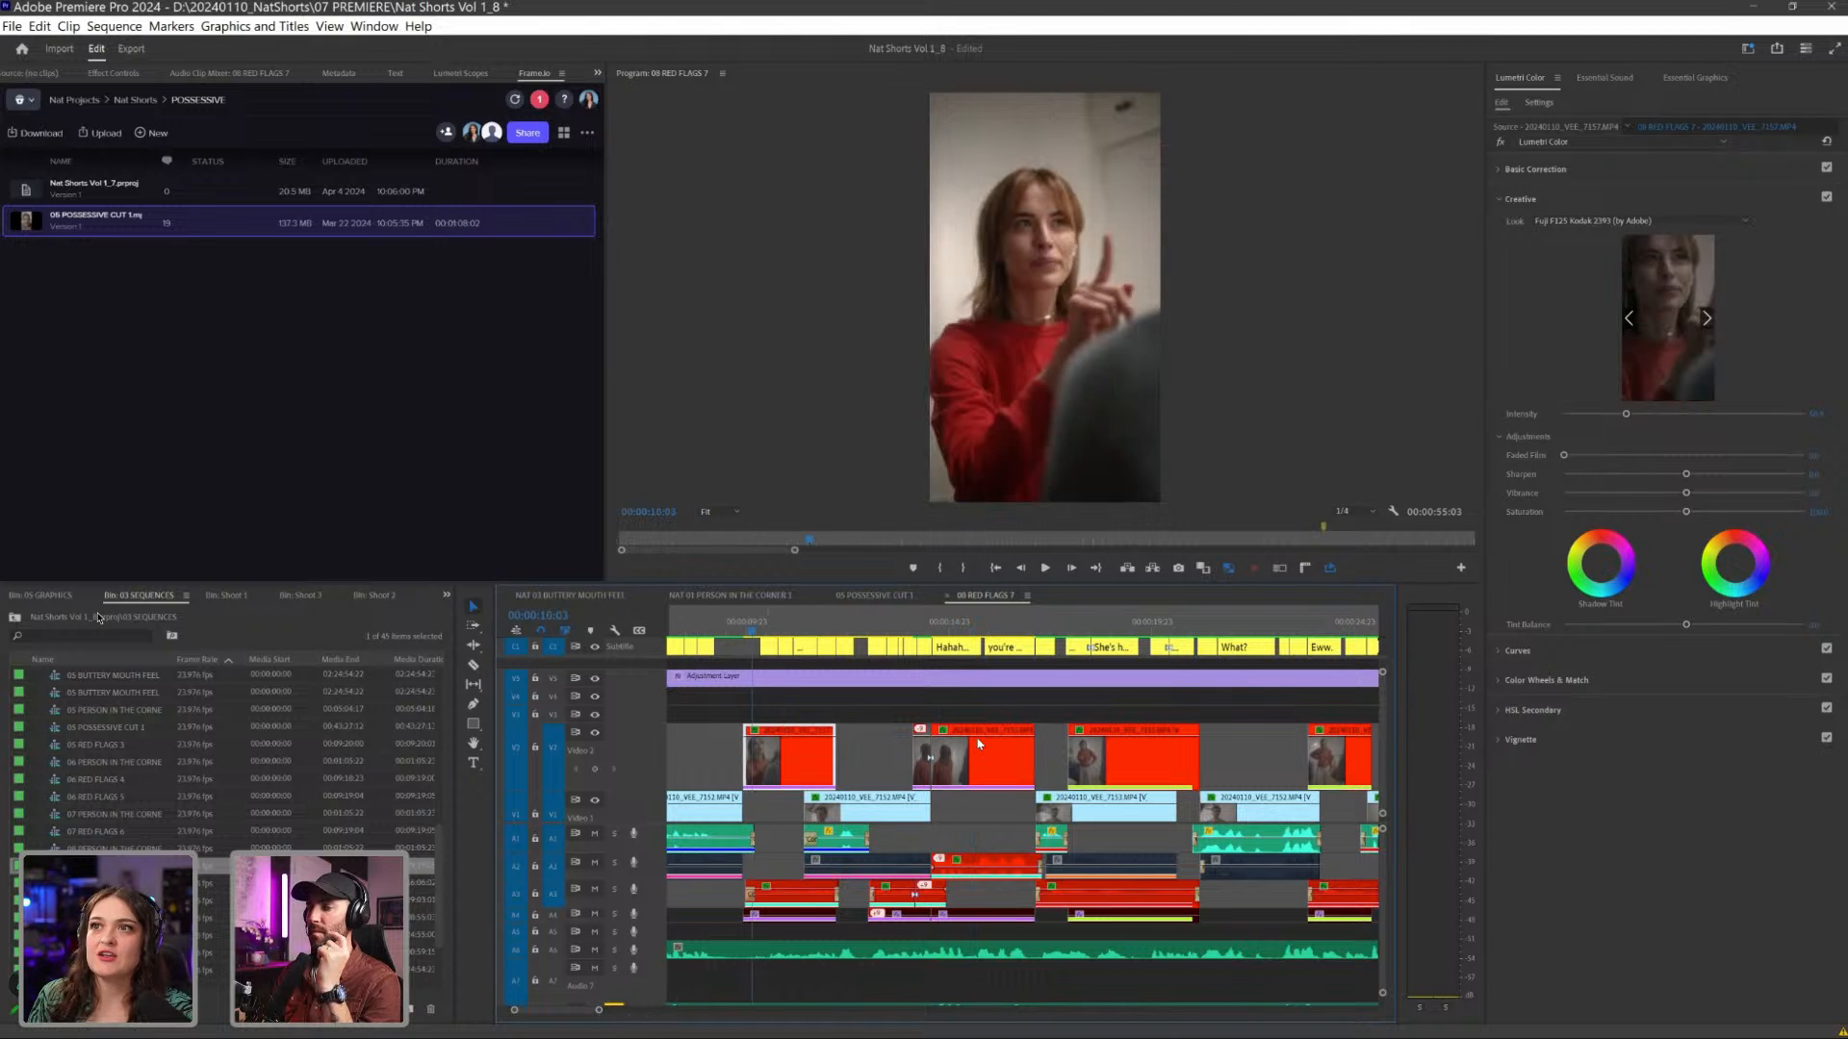
{"action": "key", "text": "space"}
{"action": "key", "text": "space"}
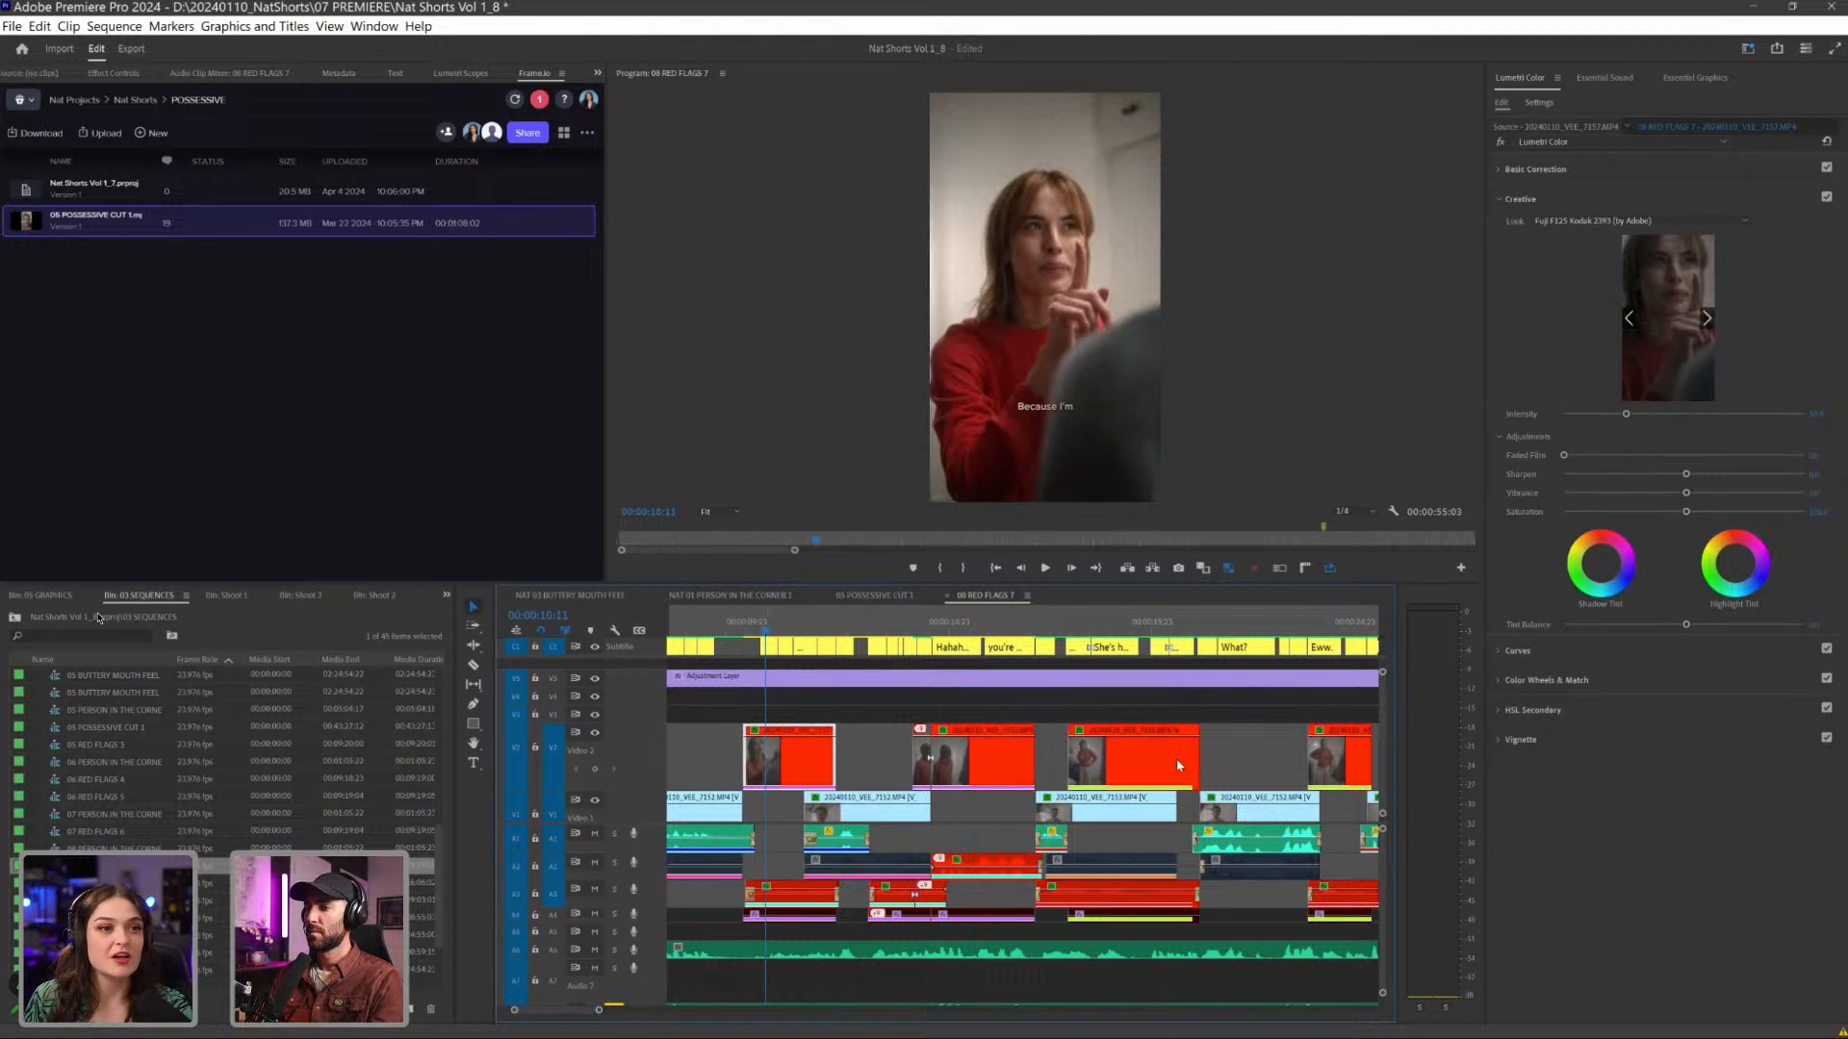
- Review the 08 RED FLAGS 7 sequence's transcript and its caption list through to the last entry
{"action": "left_click", "coordinate": [595, 680]}
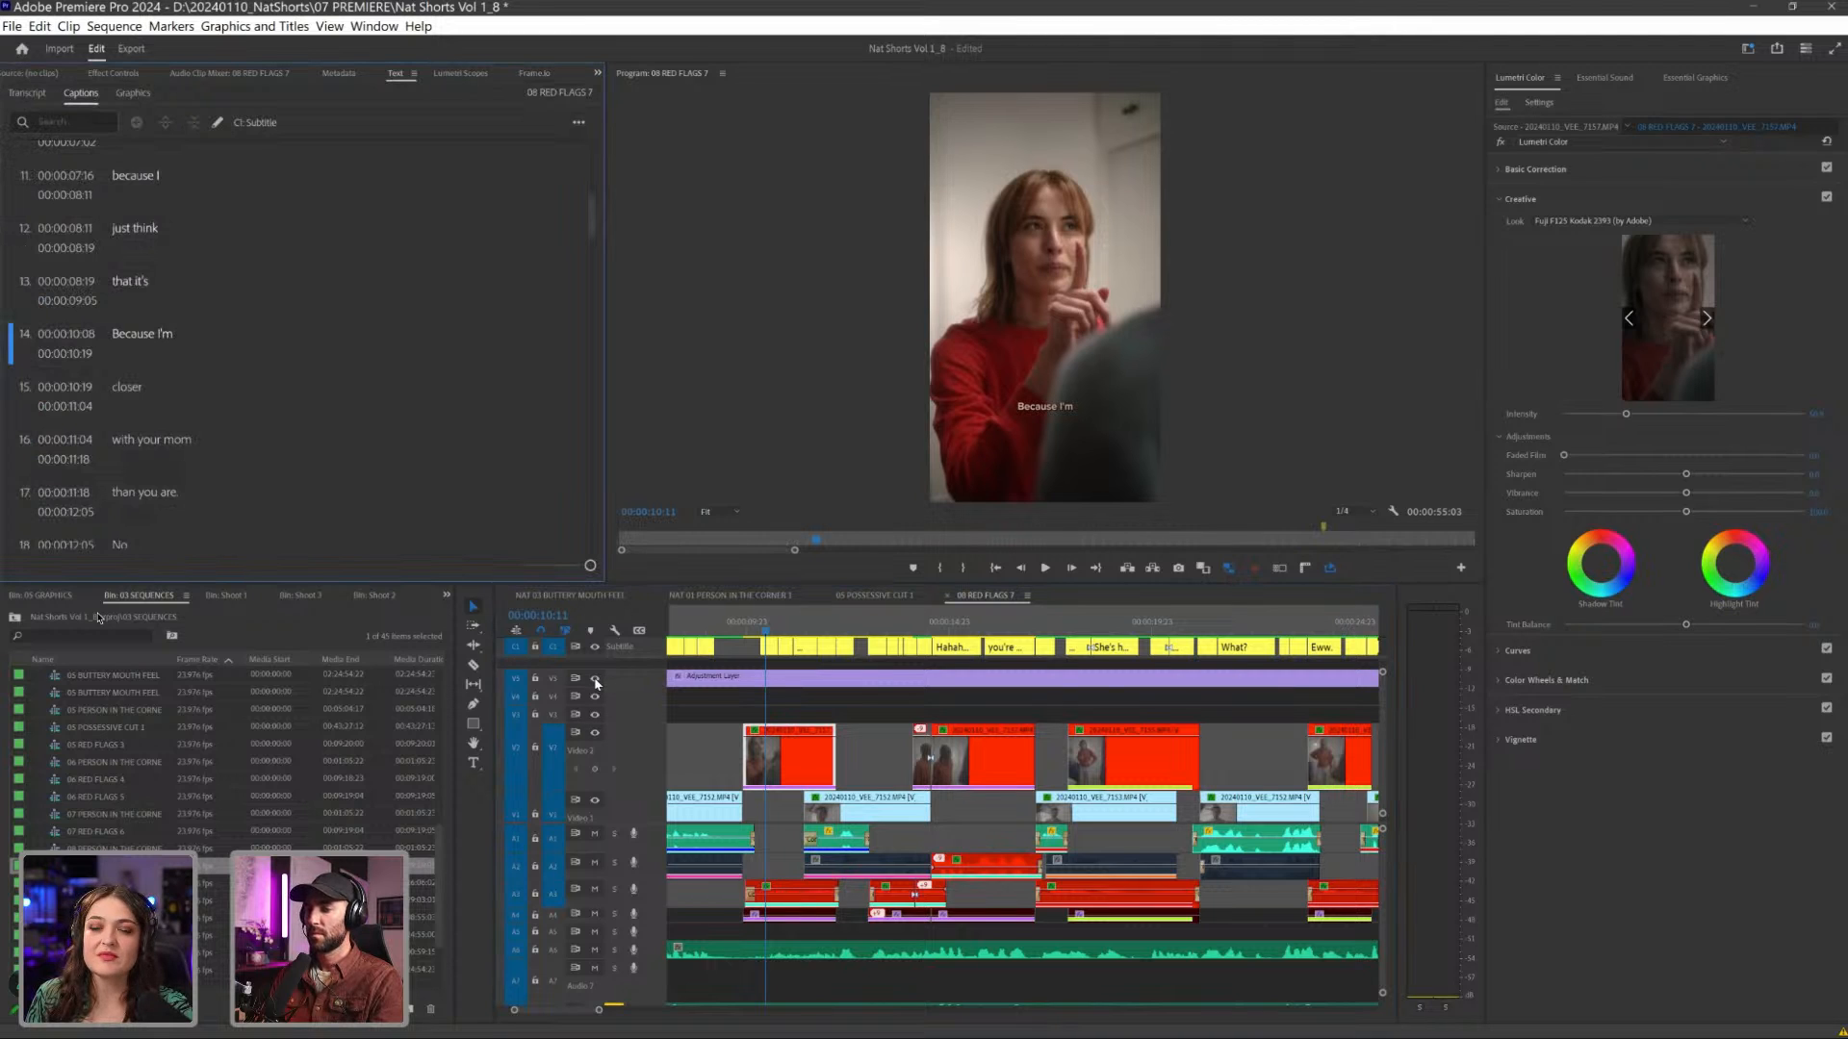
{"action": "scroll", "coordinate": [289, 346], "scroll_direction": "up", "scroll_amount": 5}
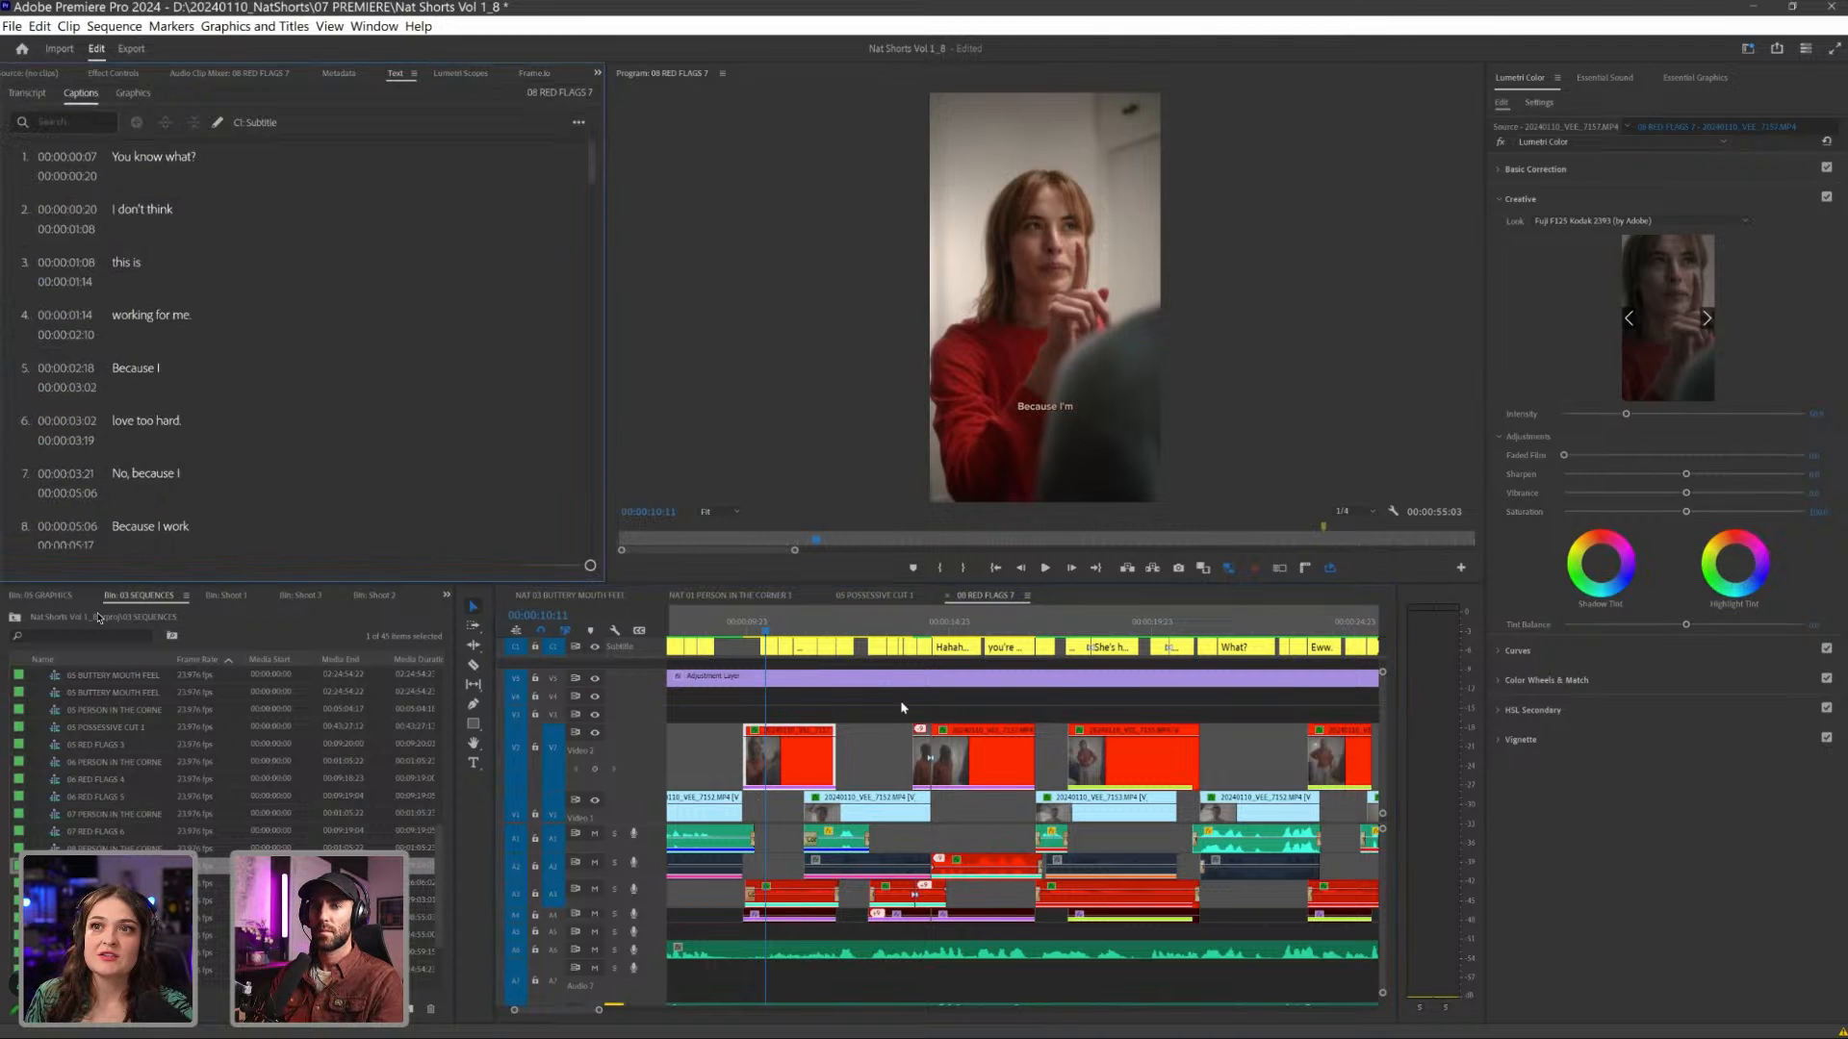
{"action": "left_click", "coordinate": [27, 94]}
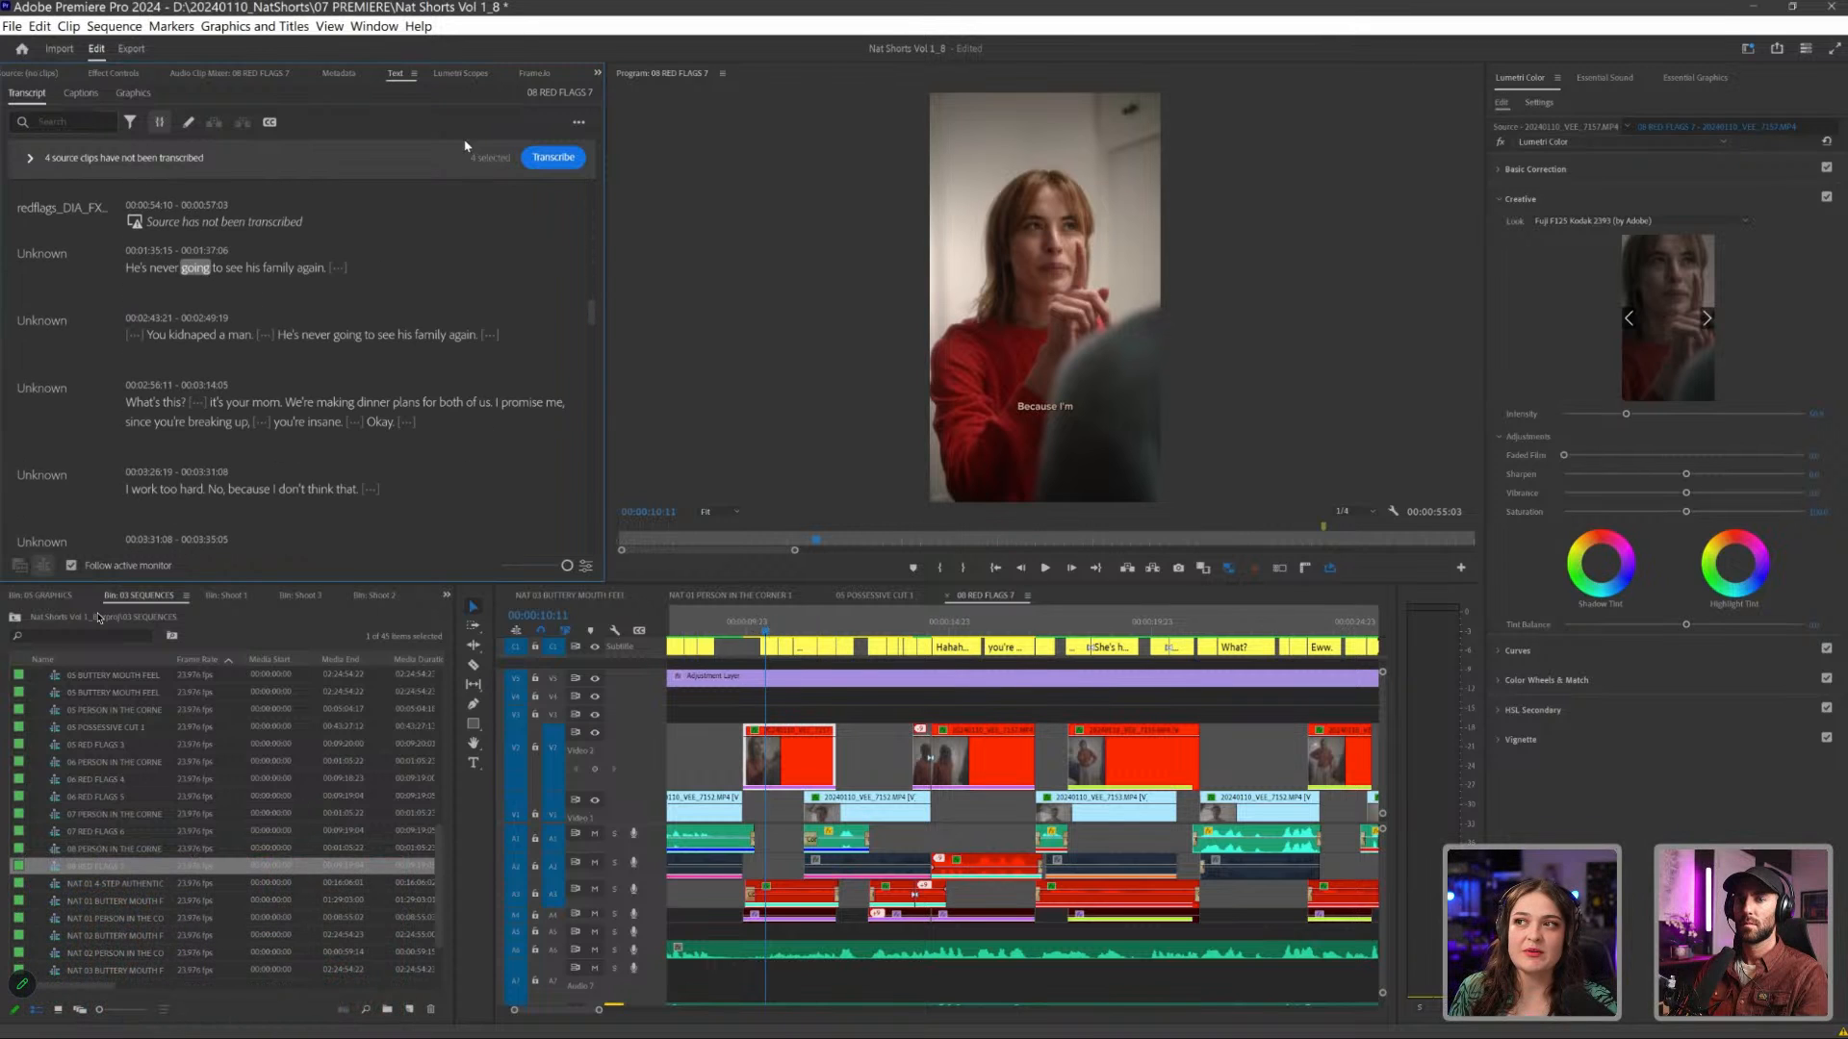
{"action": "left_click", "coordinate": [81, 93]}
{"action": "scroll", "coordinate": [180, 237], "scroll_direction": "down", "scroll_amount": 10}
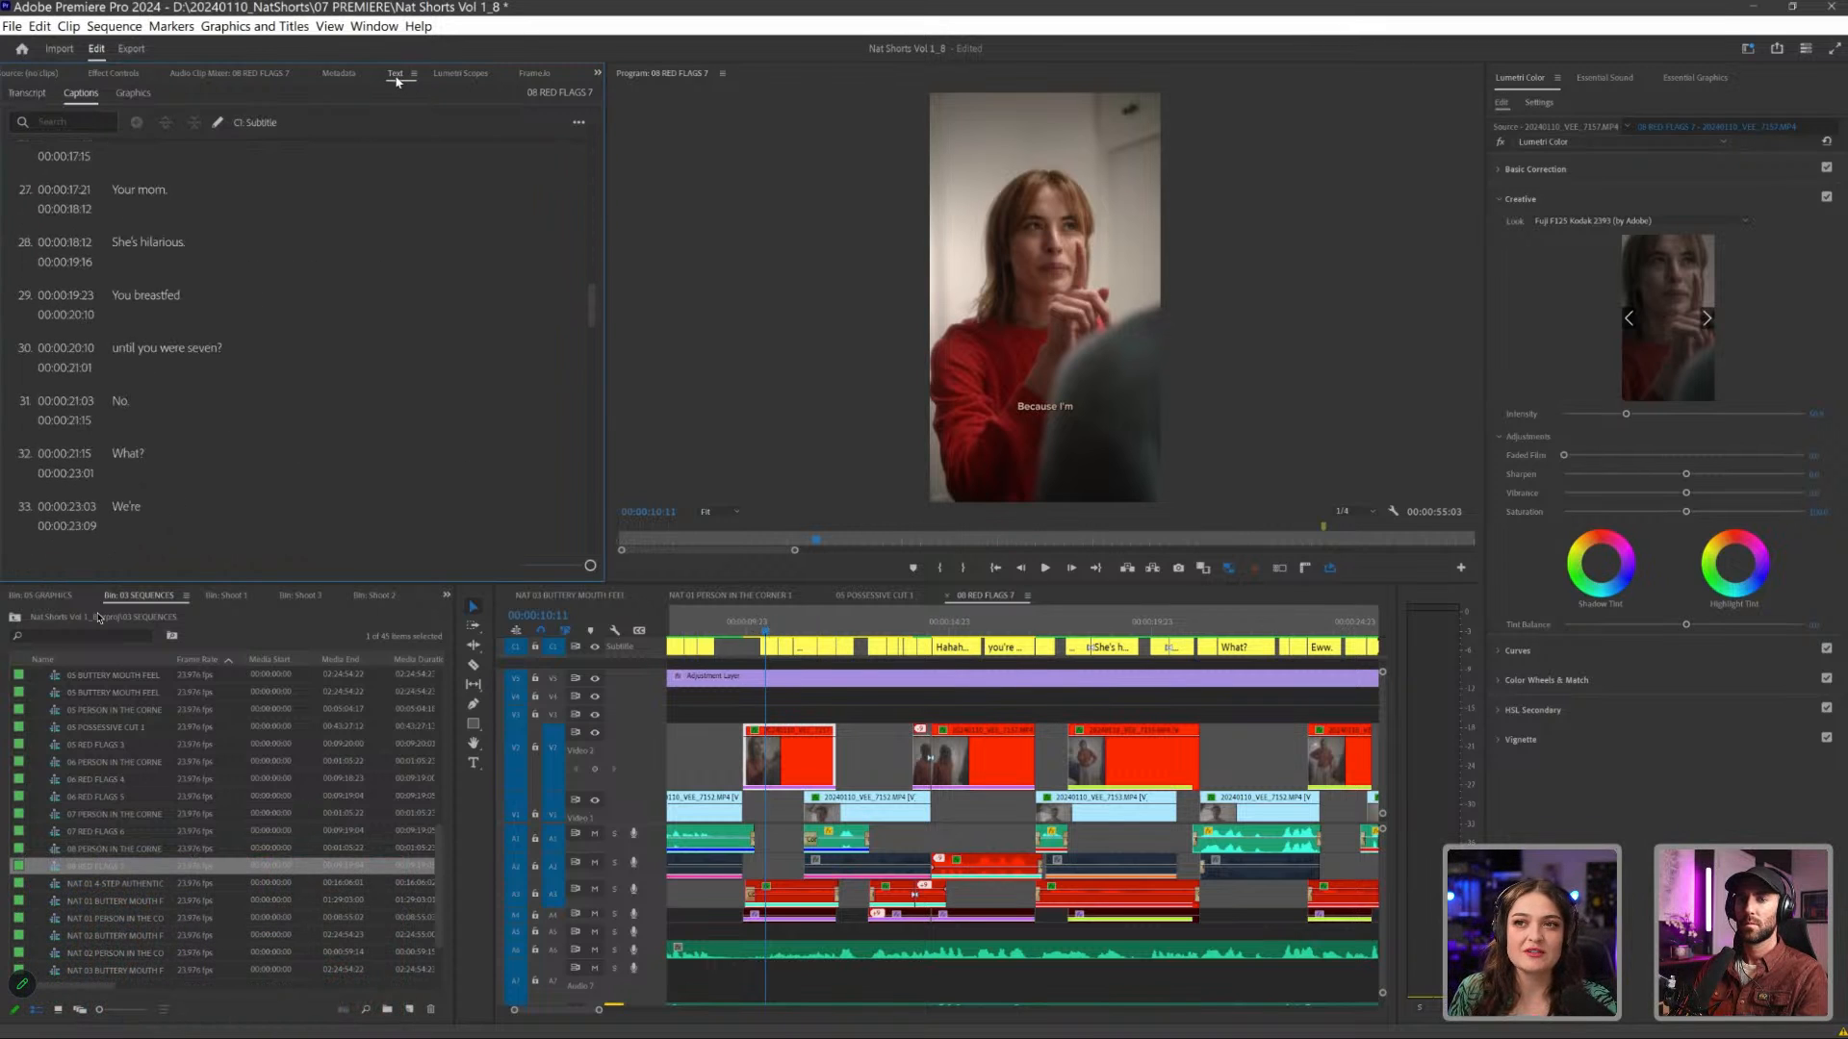
{"action": "scroll", "coordinate": [180, 237], "scroll_direction": "down", "scroll_amount": 10}
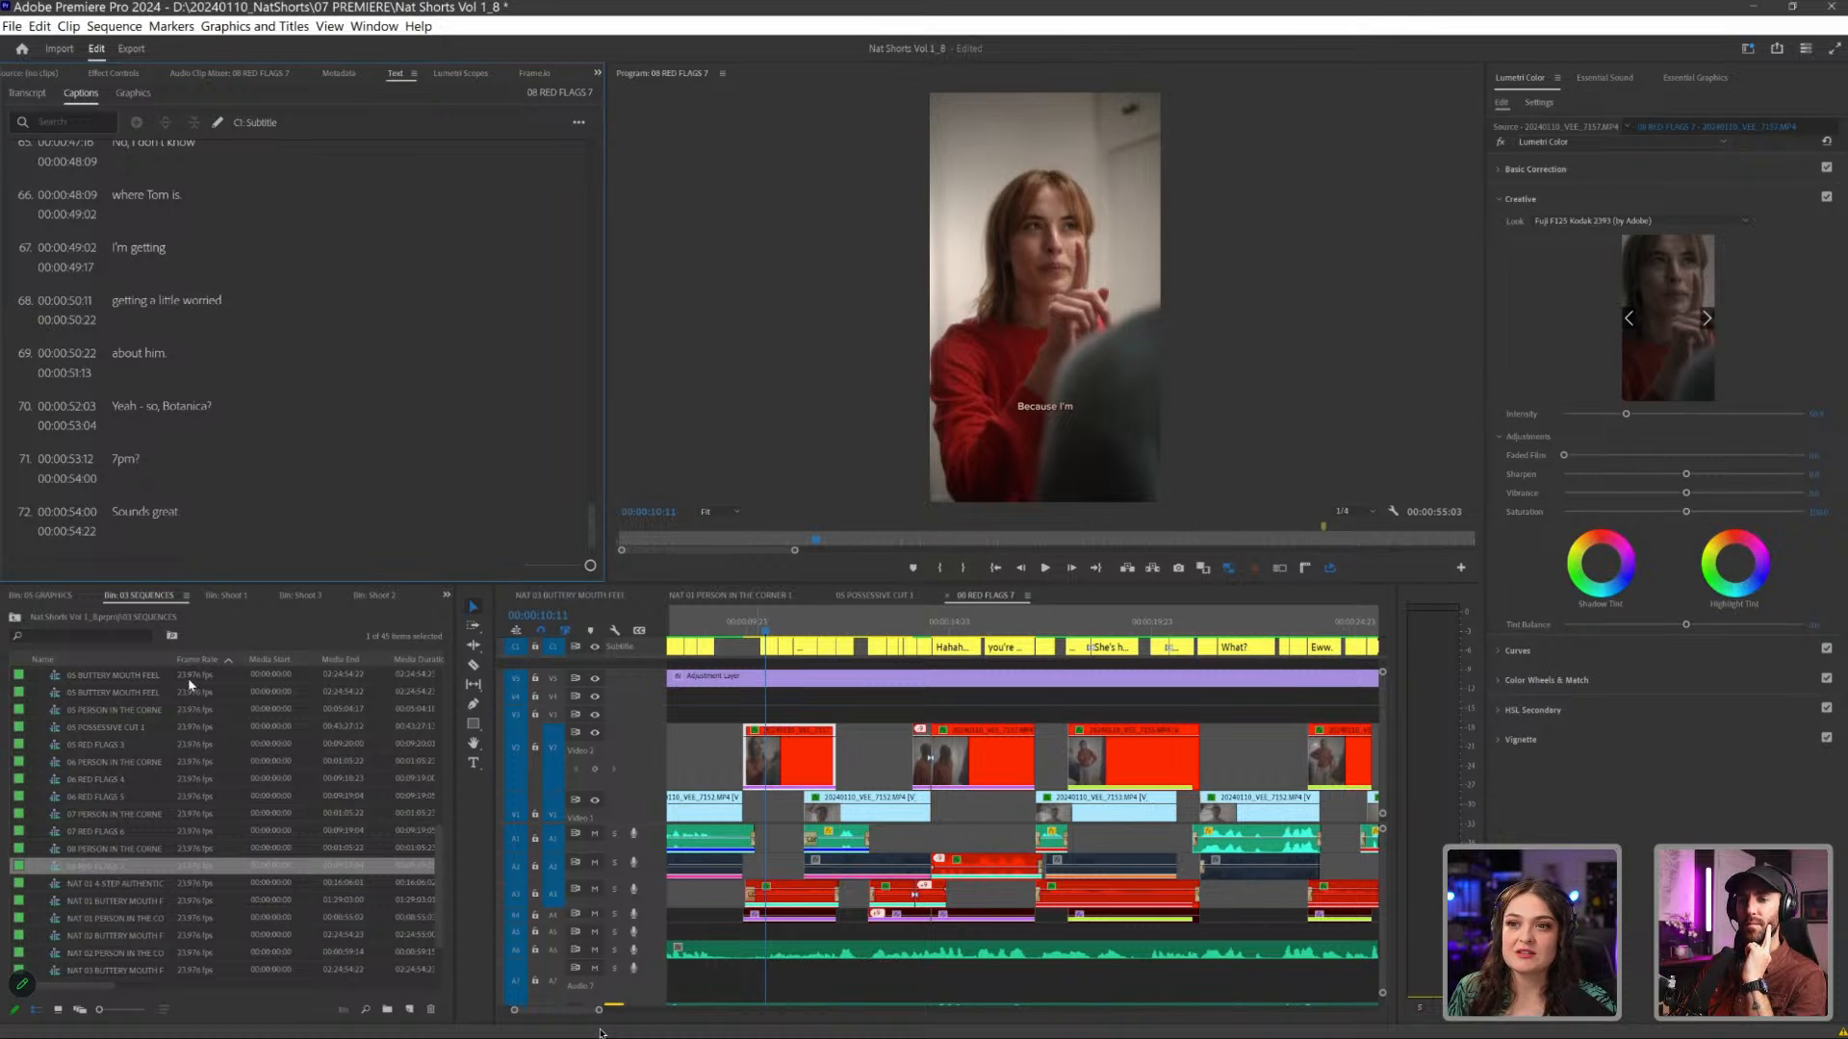
- Enlarge the sequences bin, widen its Name column and open the 03 RED FLAGS sequence
{"action": "left_click_drag", "start_coordinate": [300, 585], "coordinate": [320, 477]}
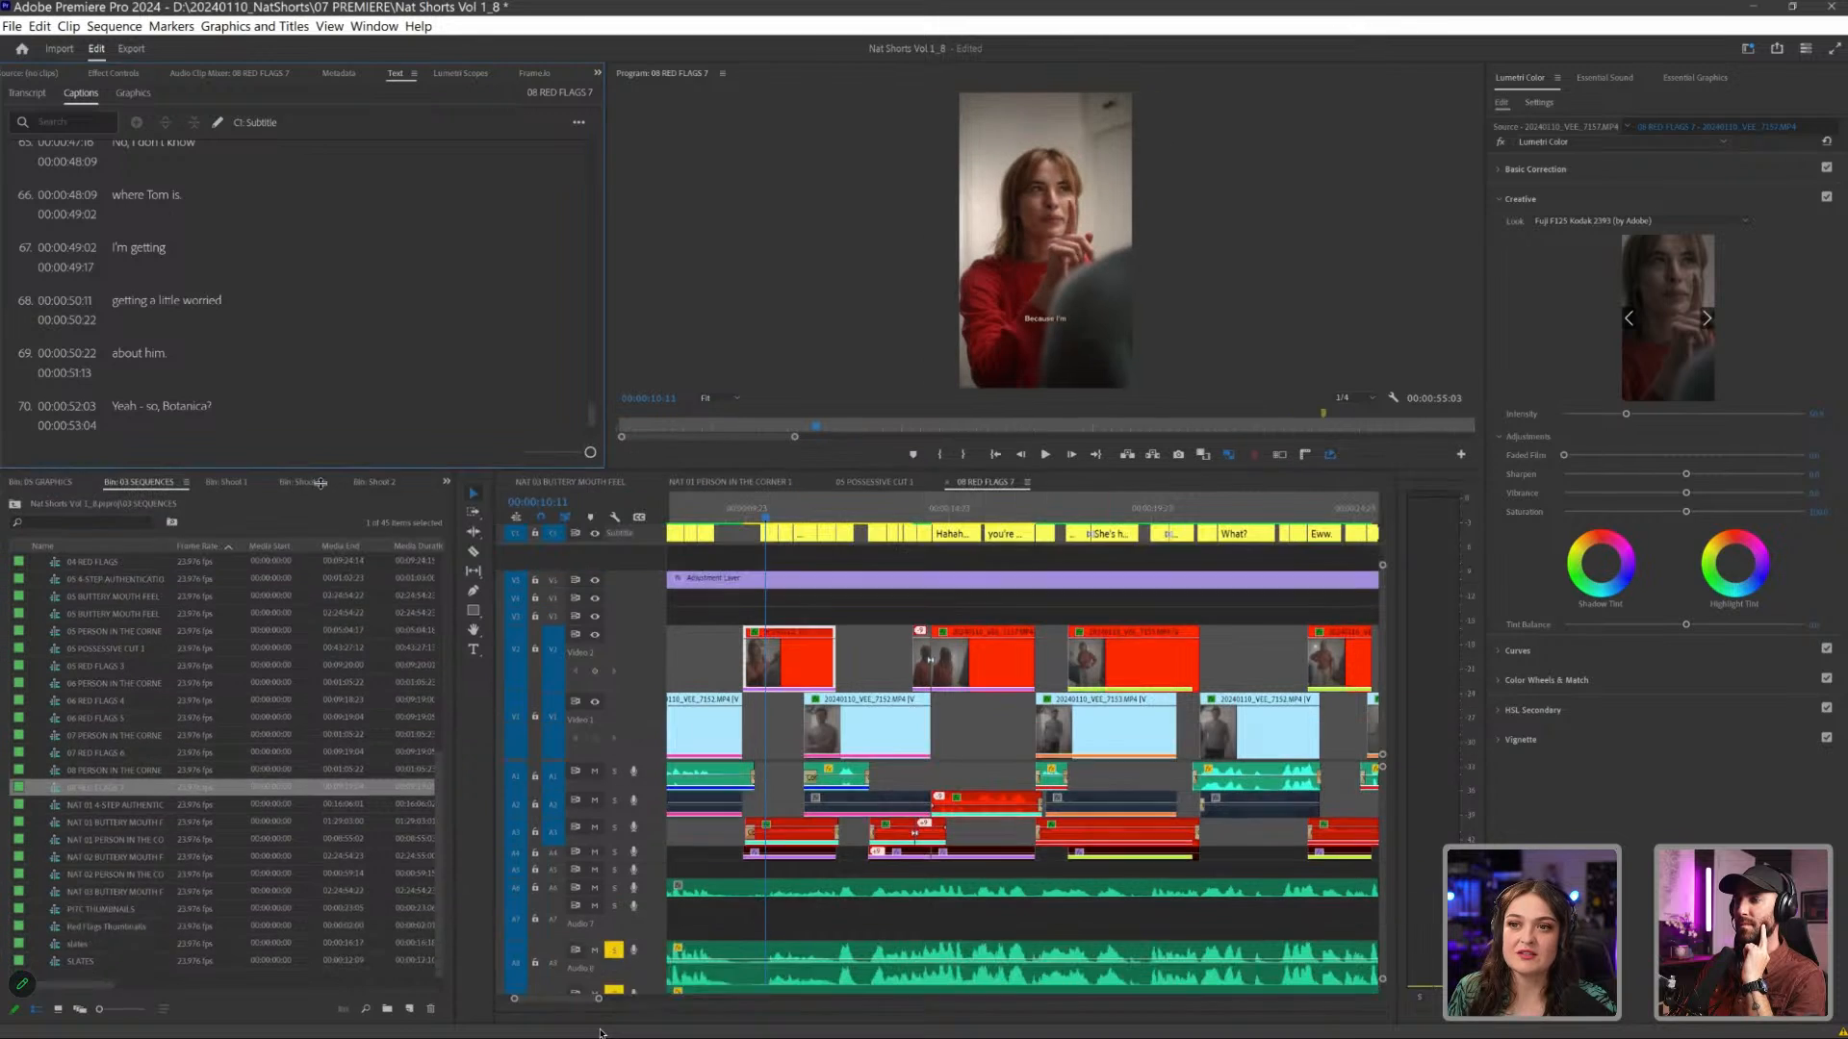
{"action": "scroll", "coordinate": [140, 657], "scroll_direction": "up", "scroll_amount": 2}
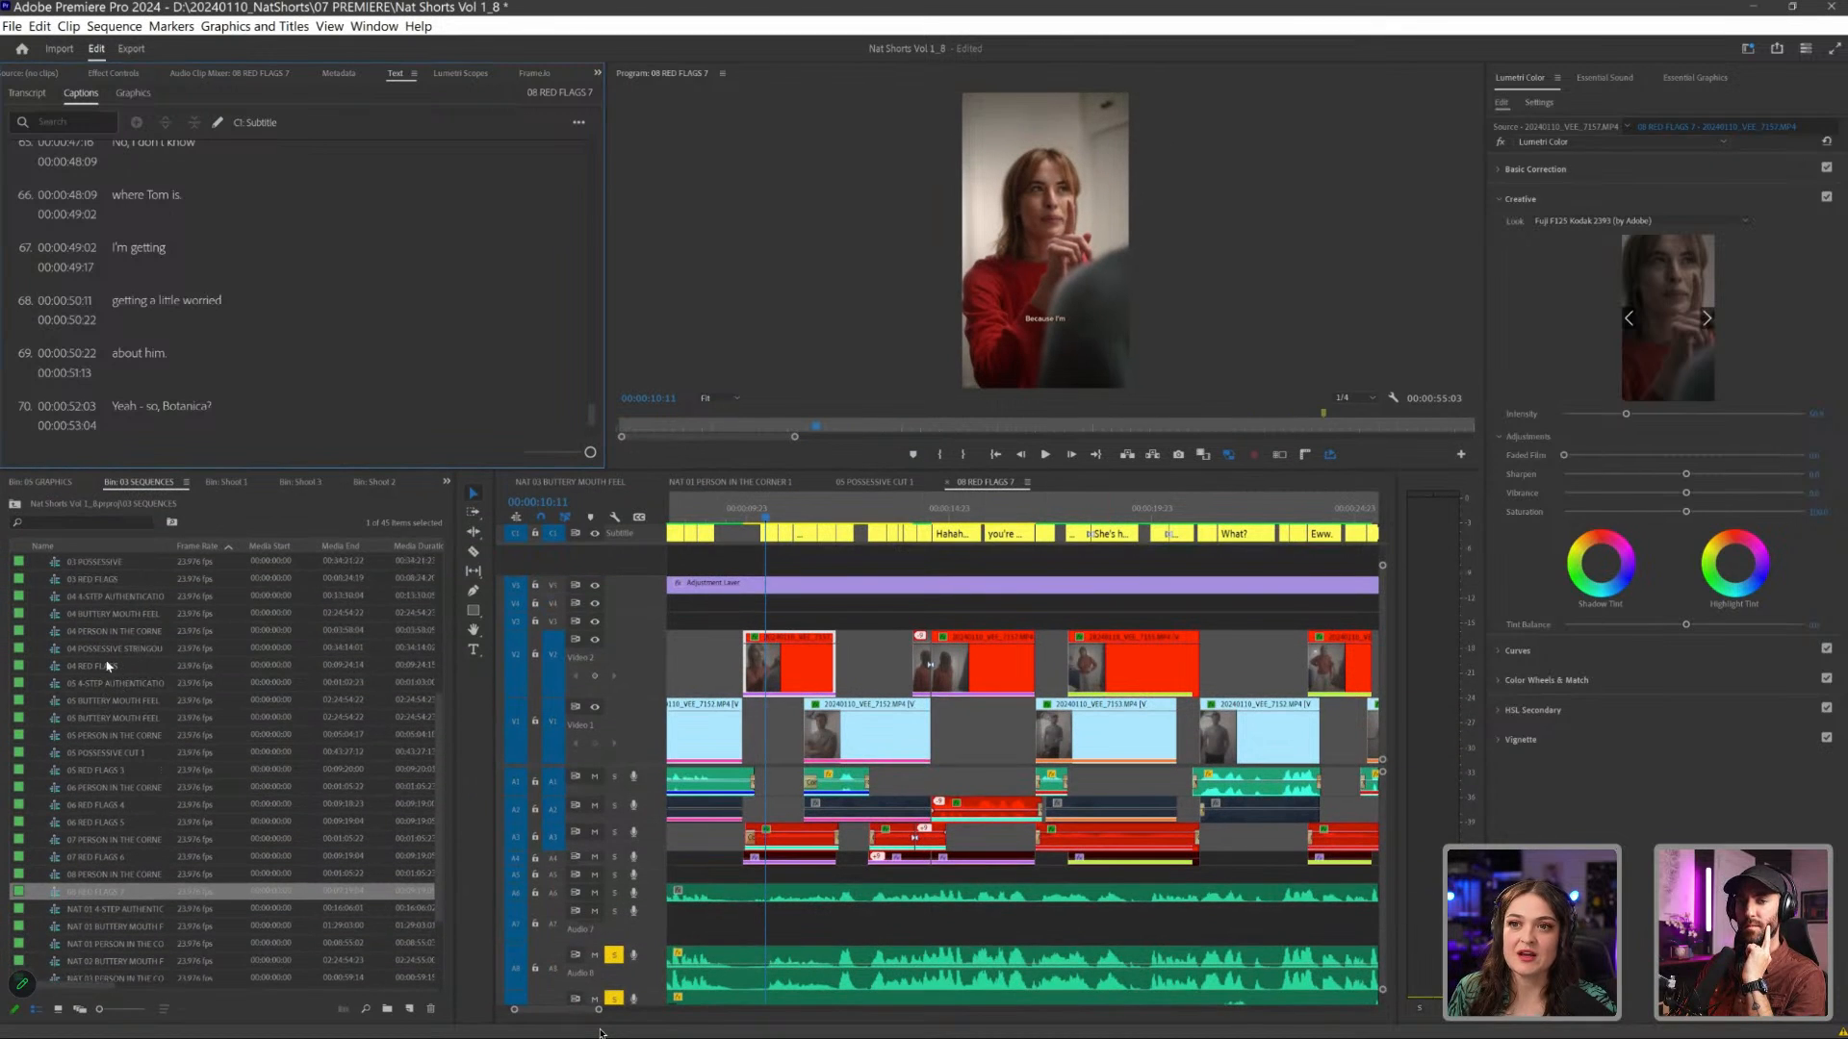
{"action": "left_click_drag", "start_coordinate": [174, 546], "coordinate": [287, 545]}
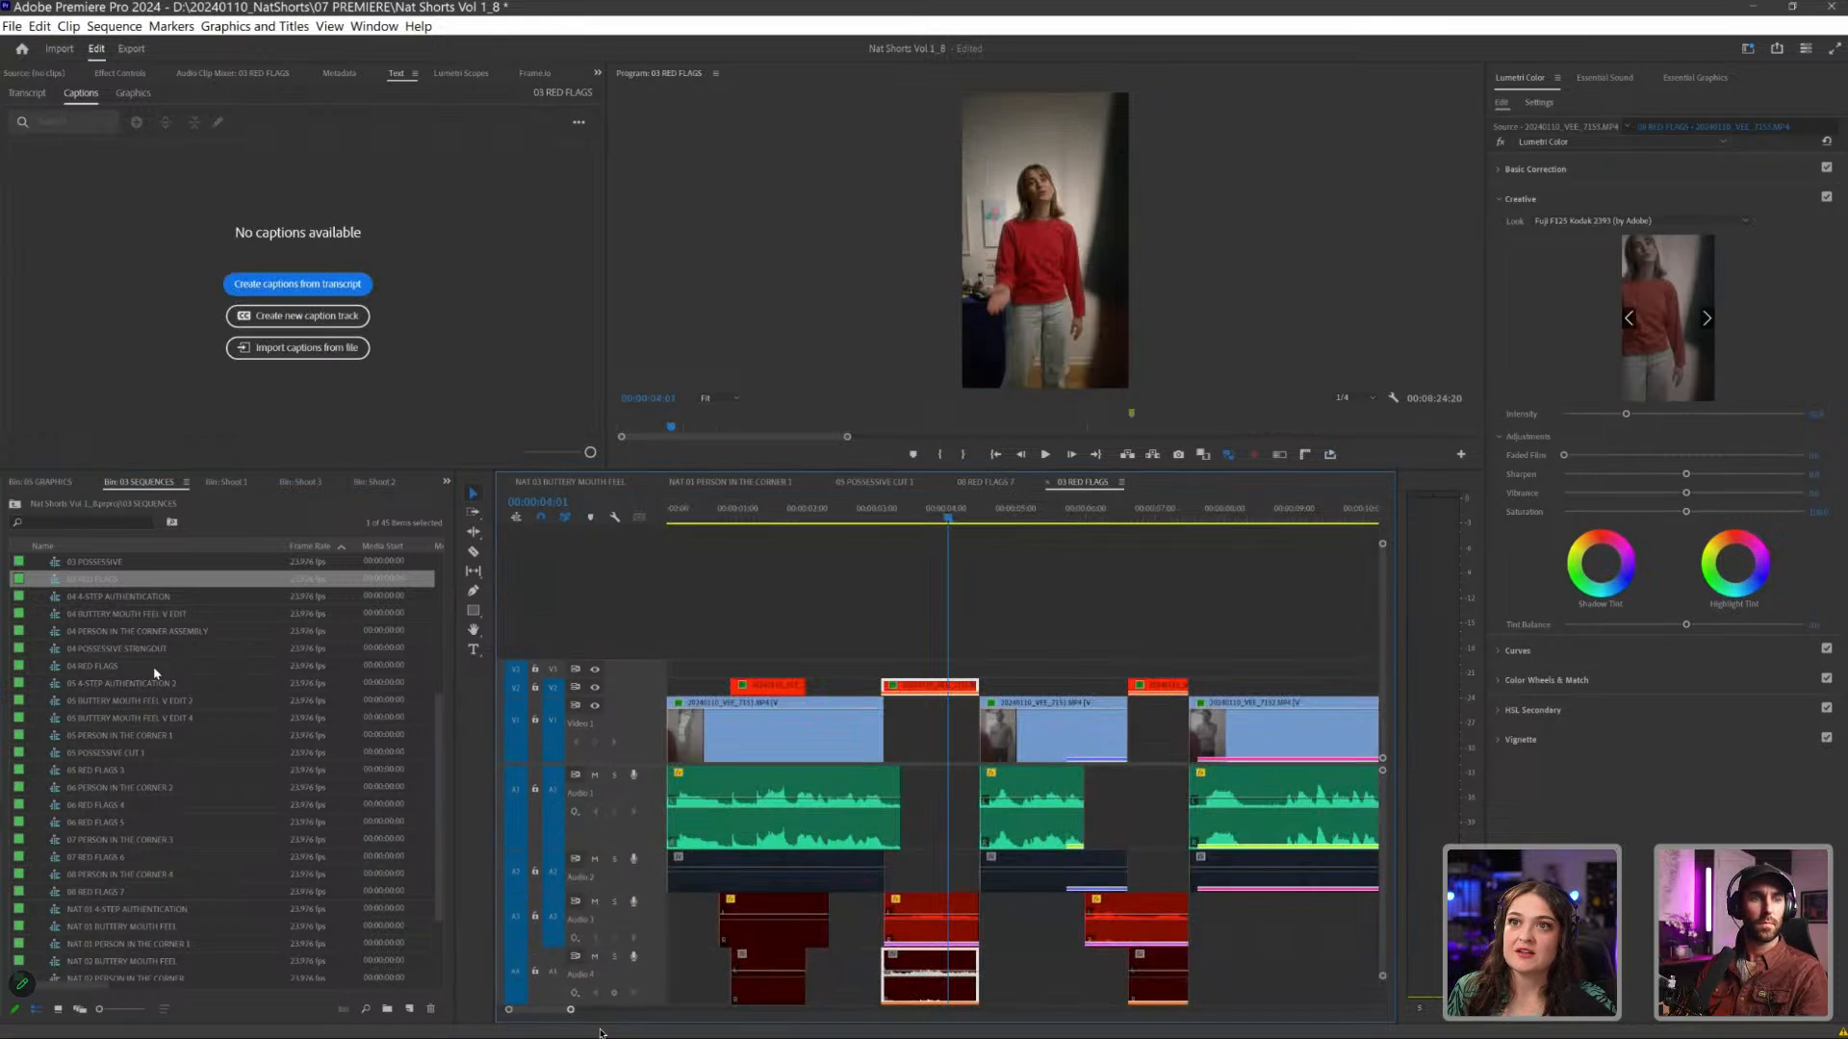
- Clear the clip selection in 03 RED FLAGS, start creating captions from its transcript and show the captioning preferences
{"action": "key", "text": "minus"}
{"action": "key", "text": "minus"}
{"action": "key", "text": "minus"}
{"action": "key", "text": "minus"}
{"action": "key", "text": "equal"}
{"action": "key", "text": "ctrl+shift+a"}
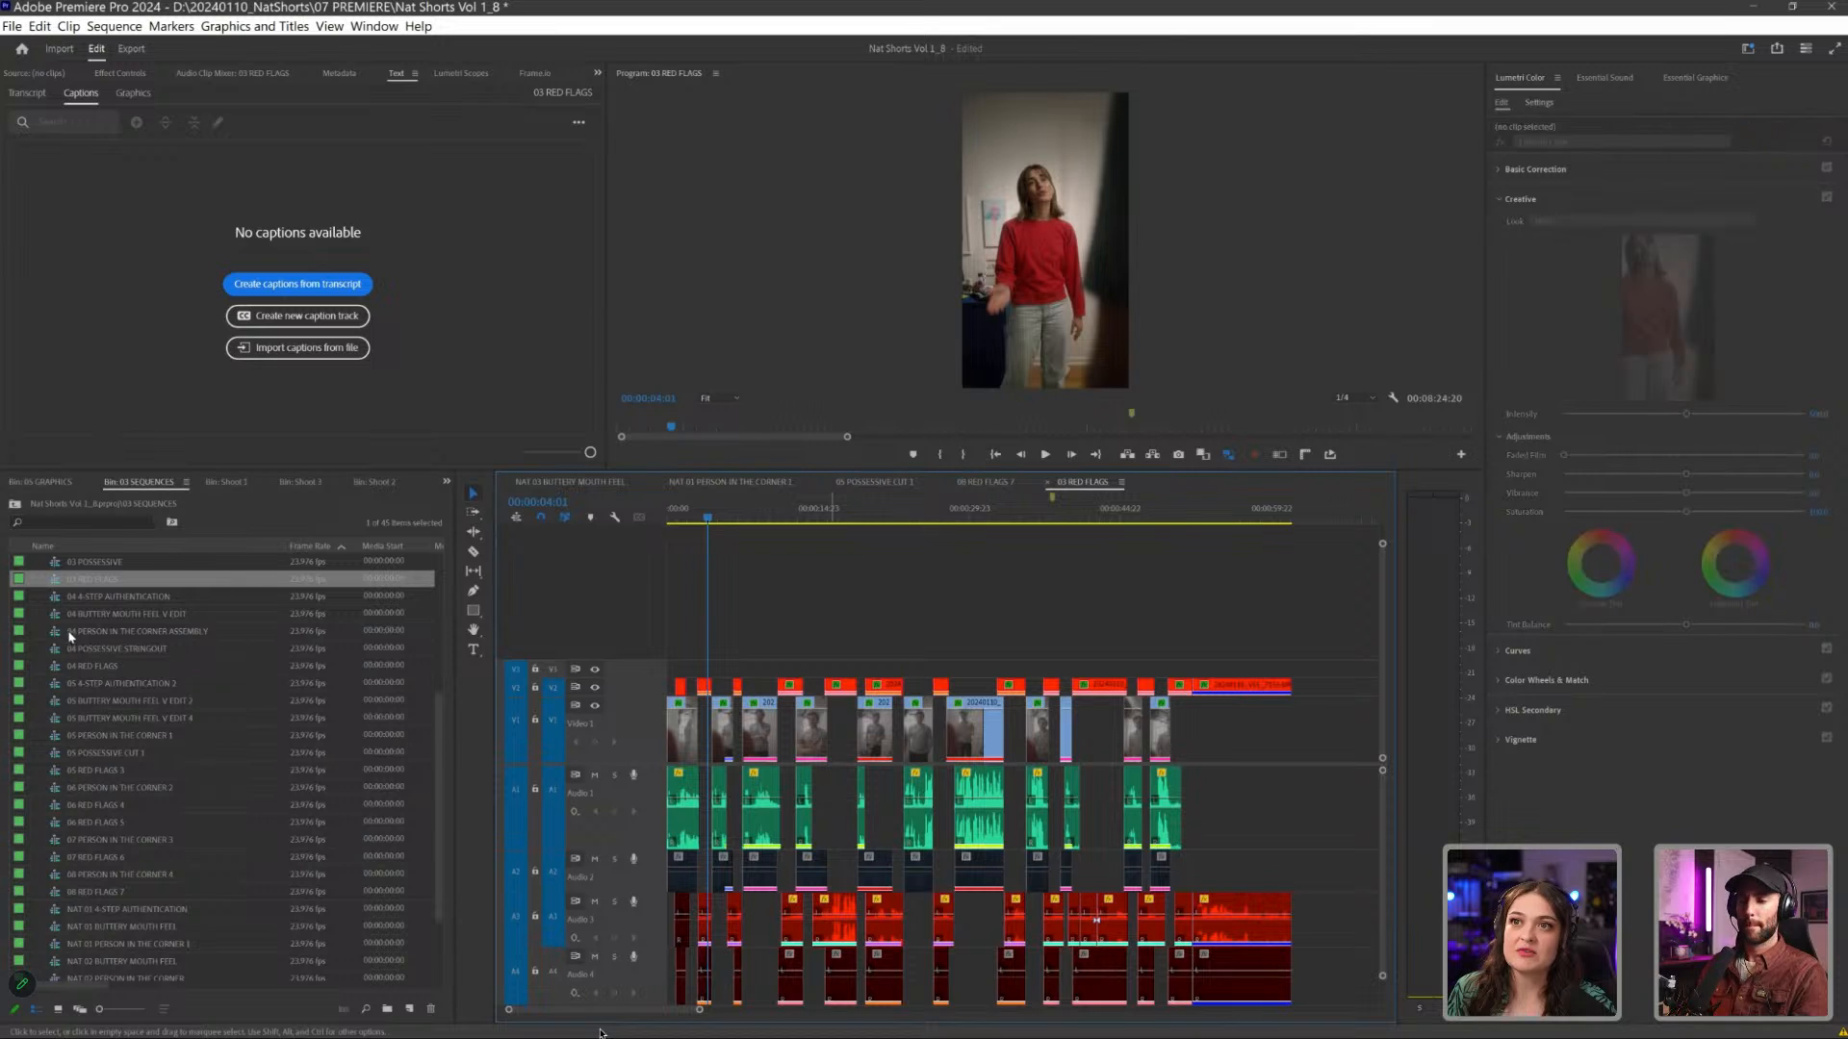
{"action": "left_click", "coordinate": [27, 93]}
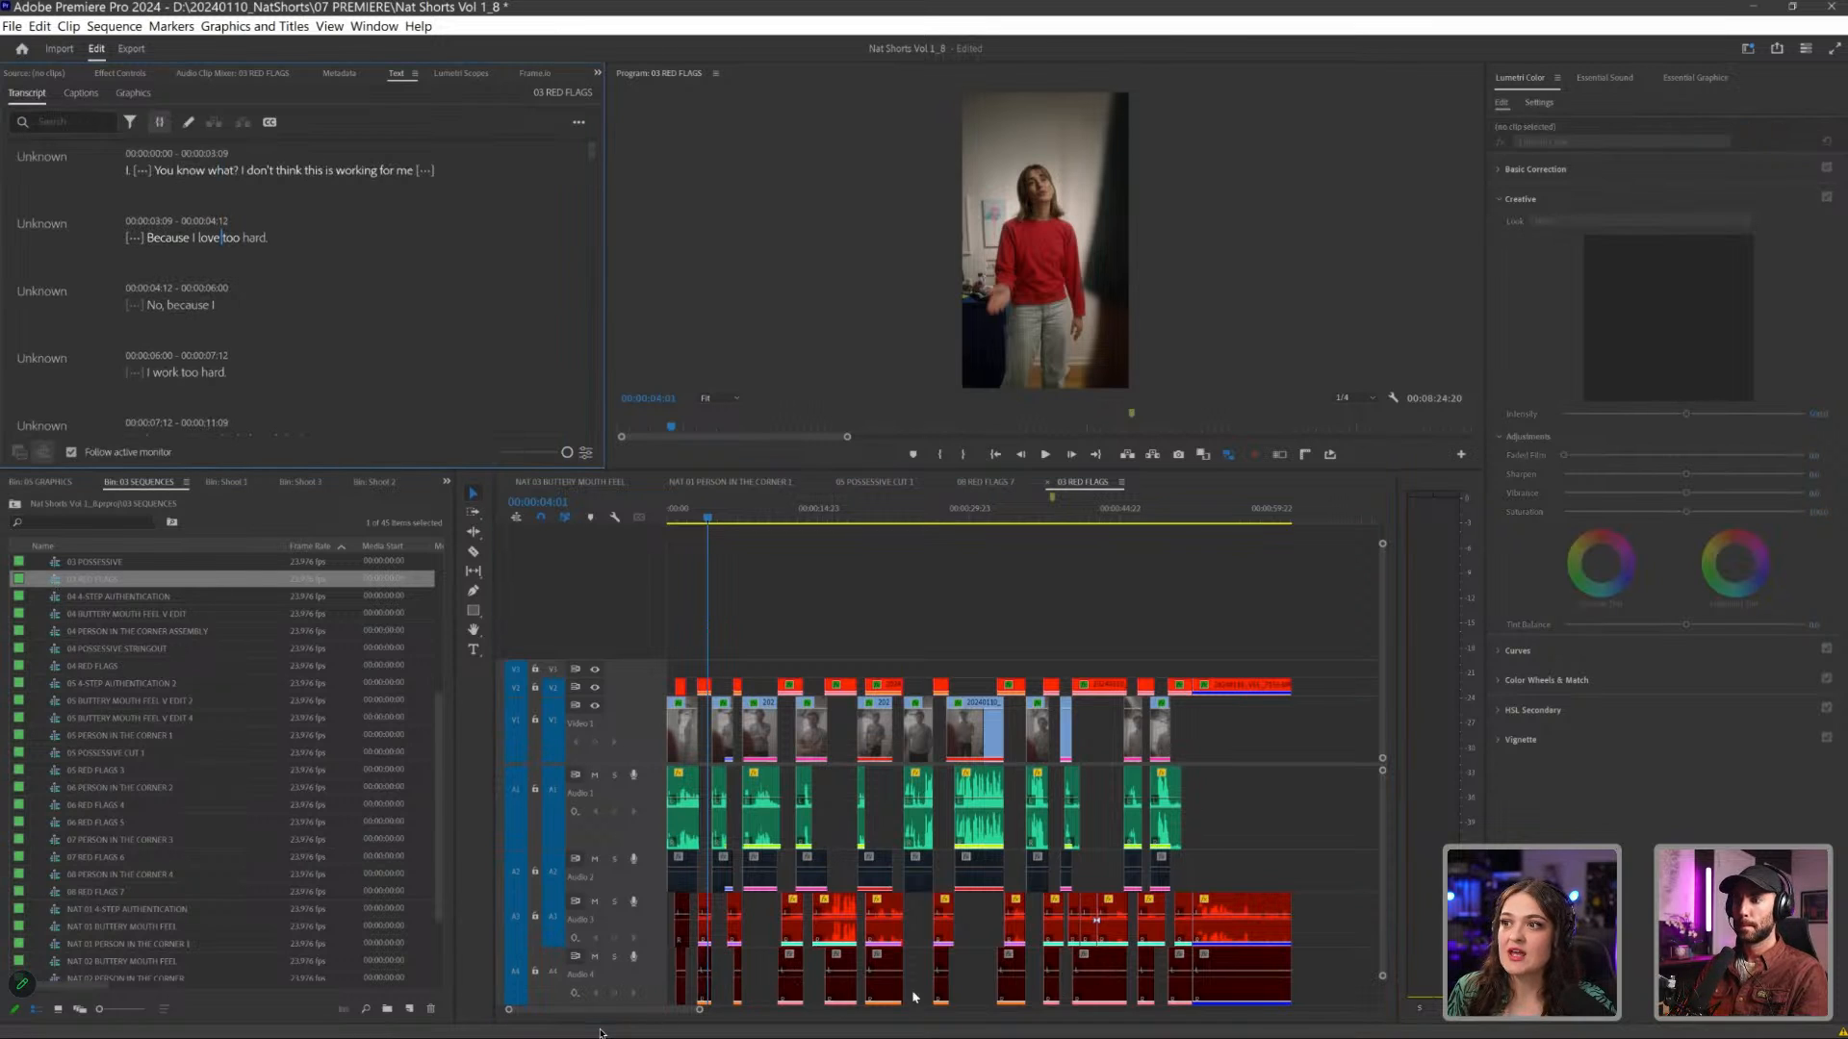
{"action": "left_click", "coordinate": [269, 122]}
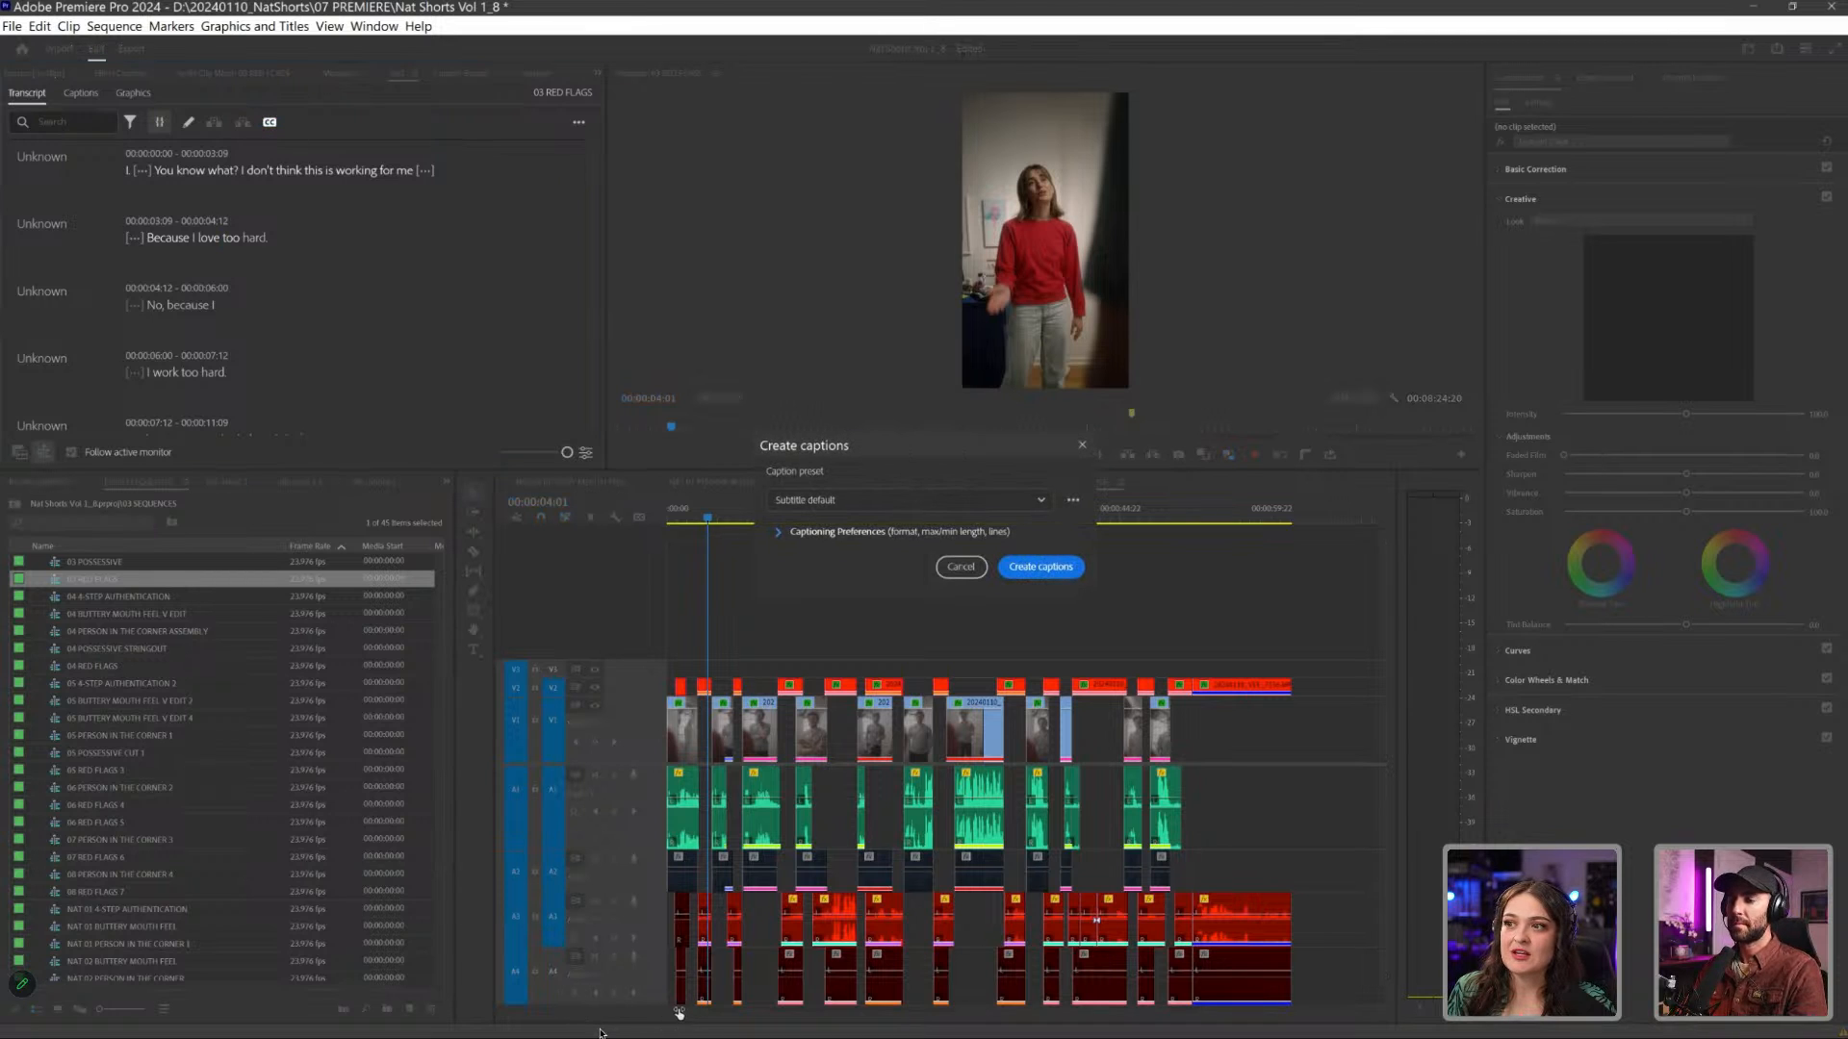
{"action": "left_click", "coordinate": [777, 531]}
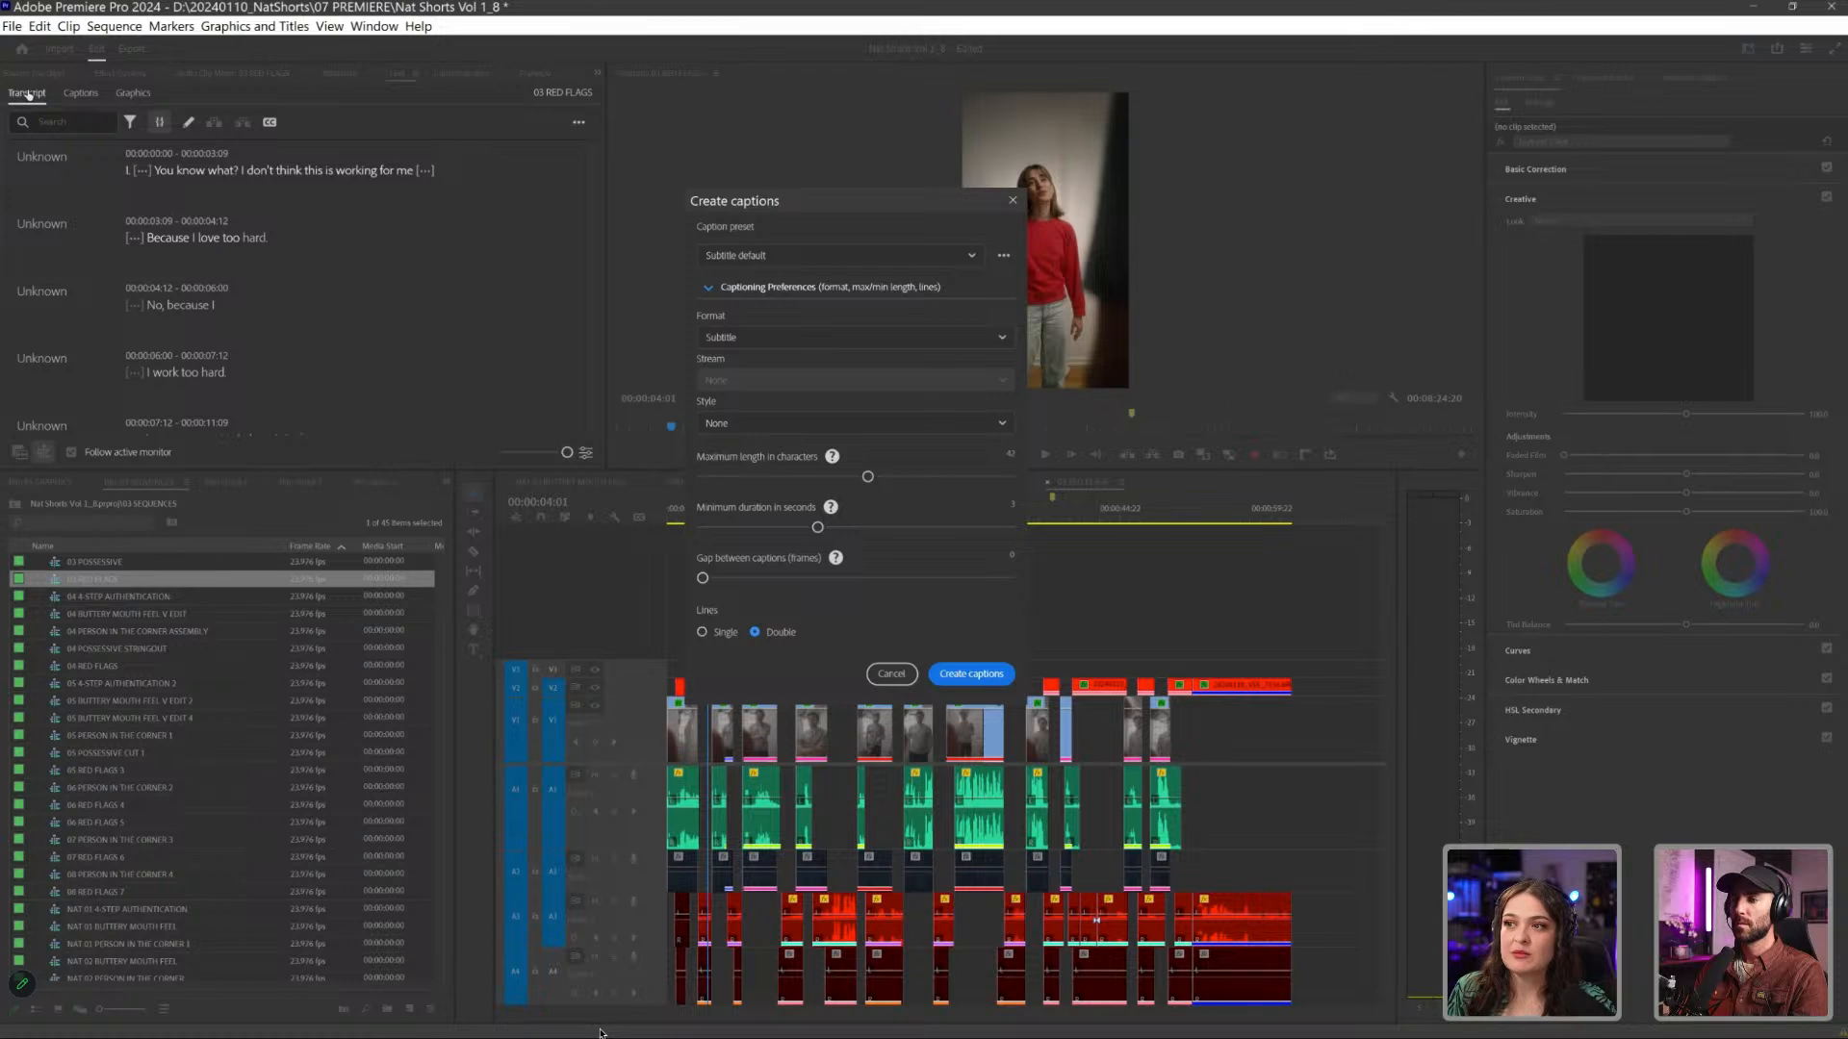
- Set the captions to single lines, lower the minimum duration to its smallest value and reduce the maximum length in characters
{"action": "left_click", "coordinate": [703, 632]}
{"action": "left_click_drag", "start_coordinate": [817, 527], "coordinate": [703, 527]}
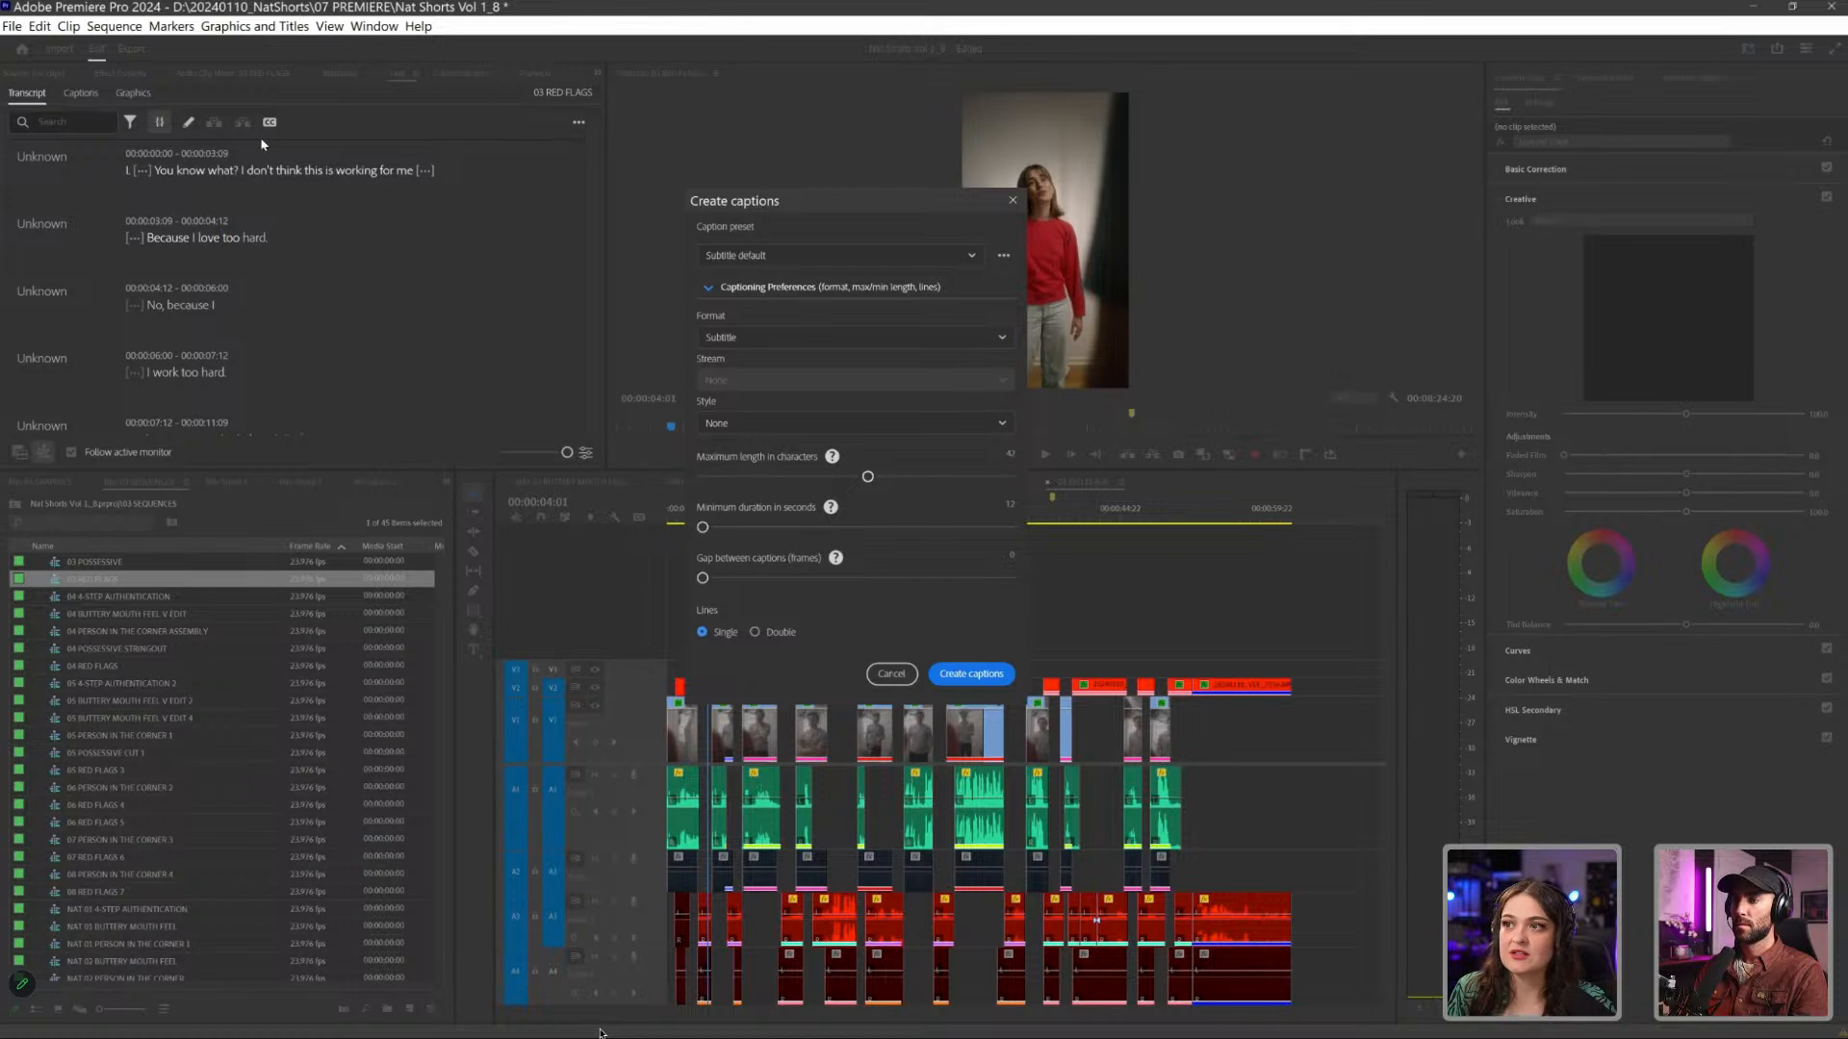
{"action": "left_click_drag", "start_coordinate": [868, 476], "coordinate": [735, 476]}
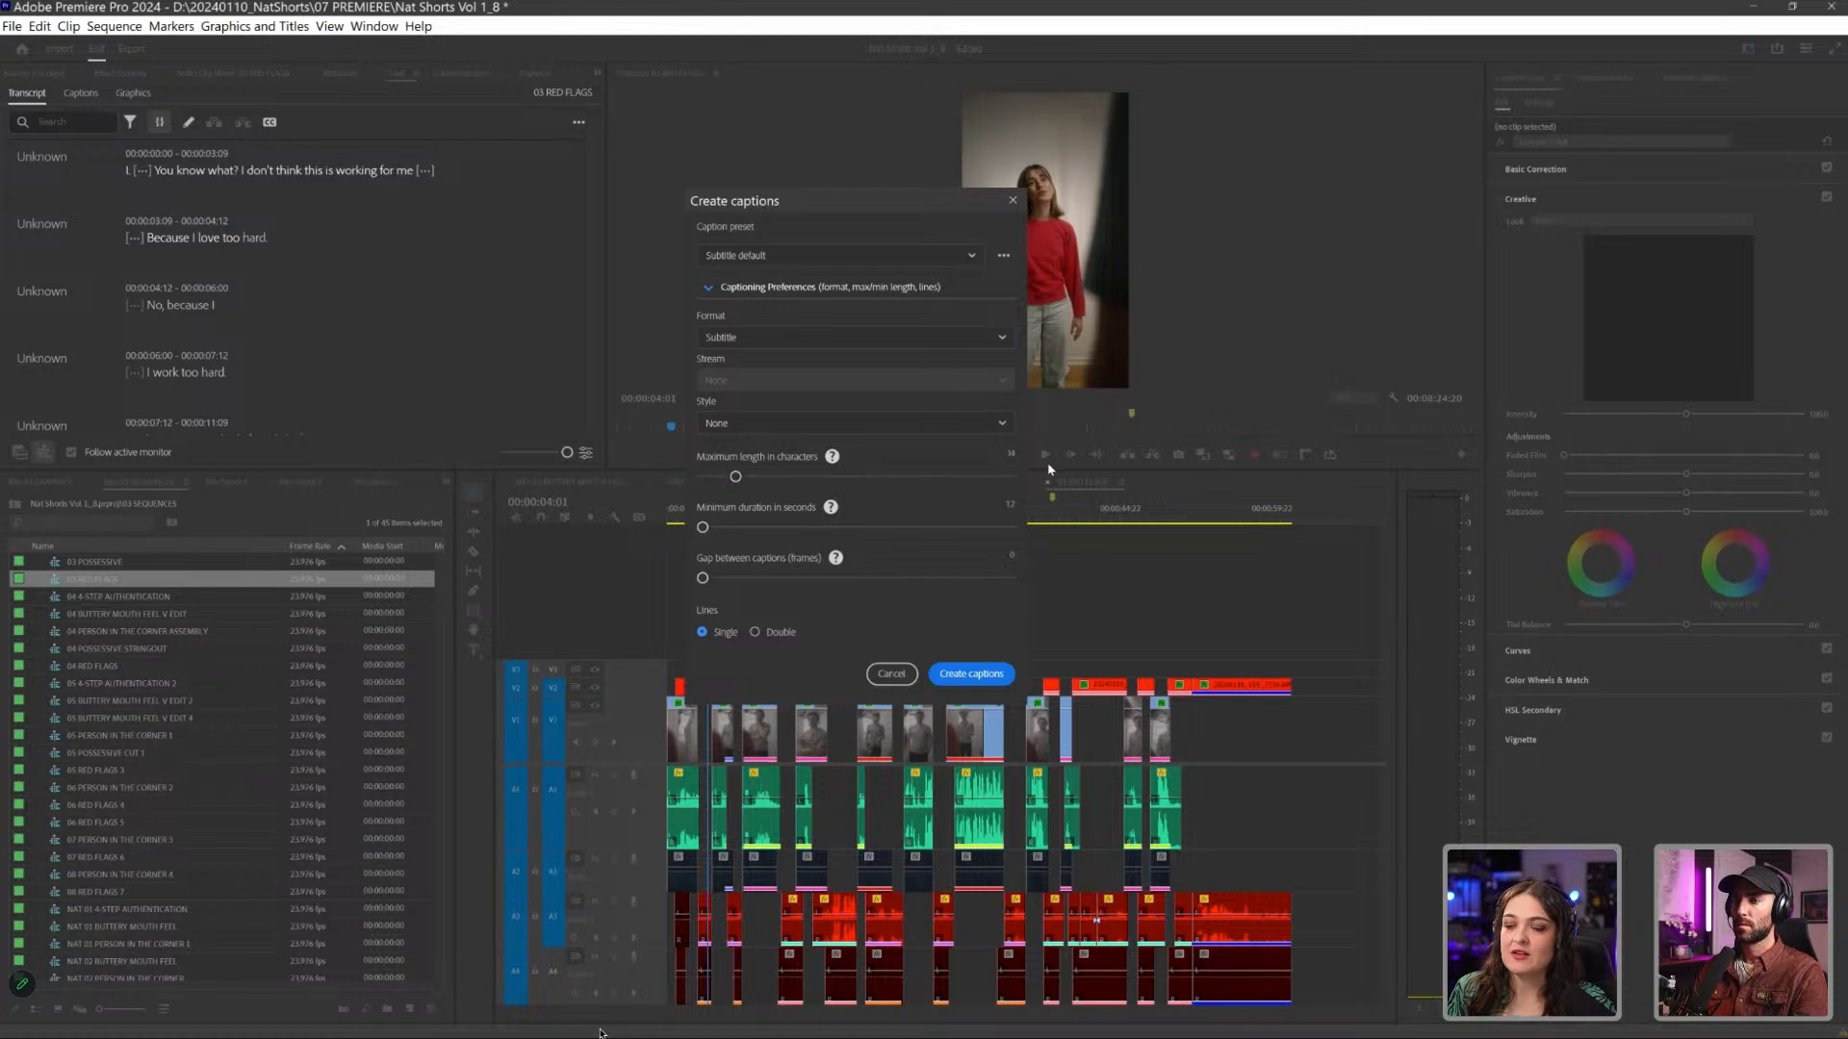
- Keep the Subtitle caption format and apply the Lower Thirds style to the new captions
{"action": "left_click", "coordinate": [846, 337]}
{"action": "left_click", "coordinate": [818, 337]}
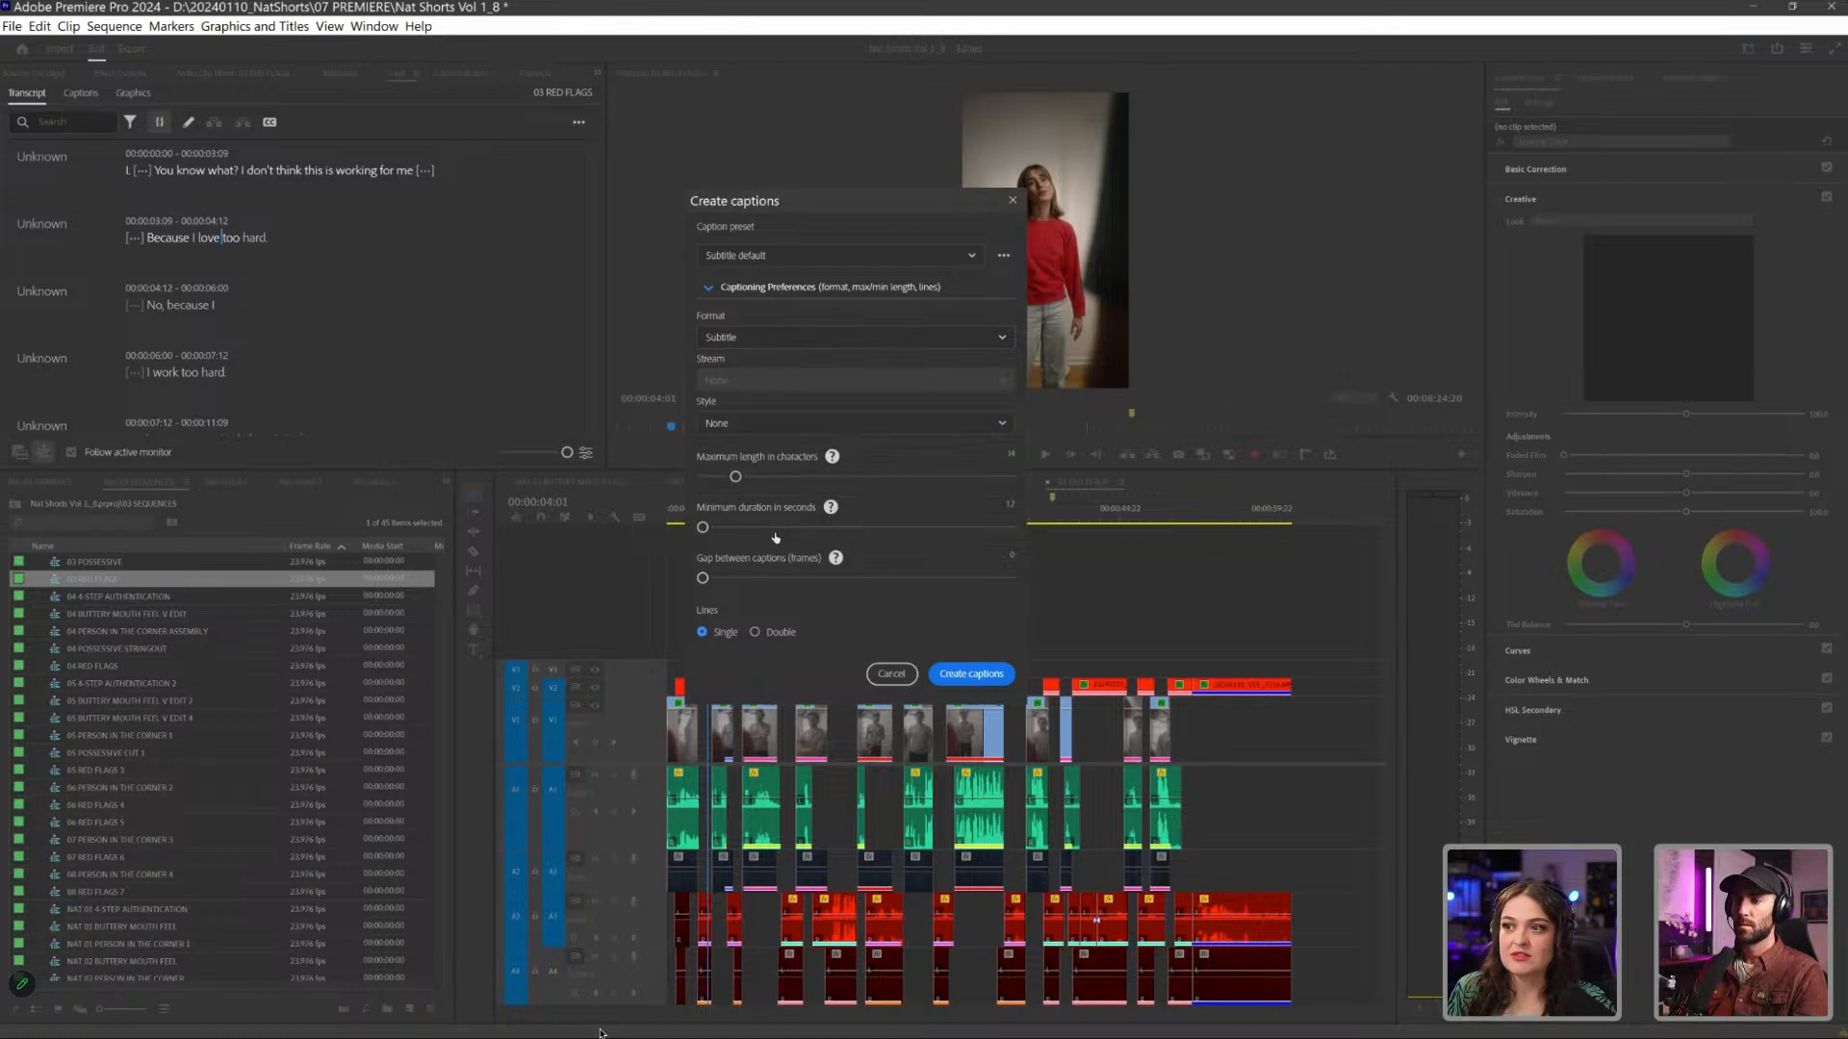
{"action": "left_click", "coordinate": [818, 423]}
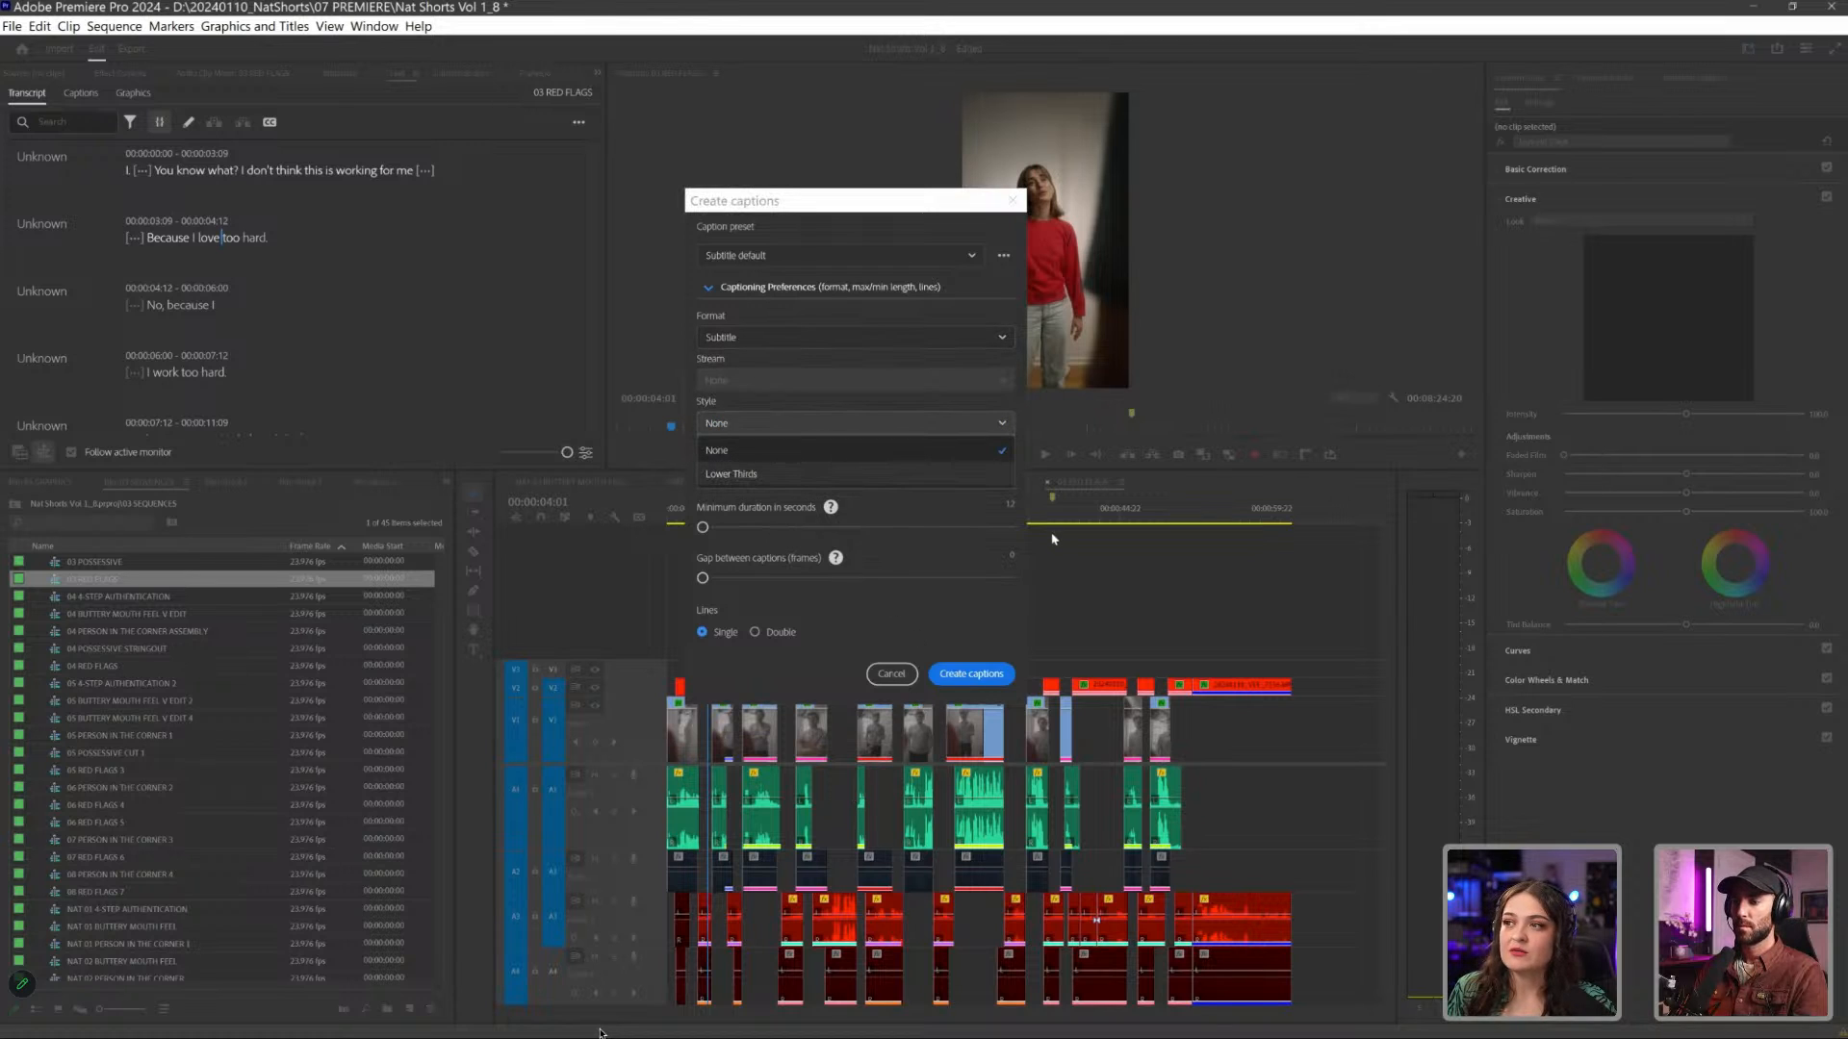
{"action": "left_click", "coordinate": [1009, 473]}
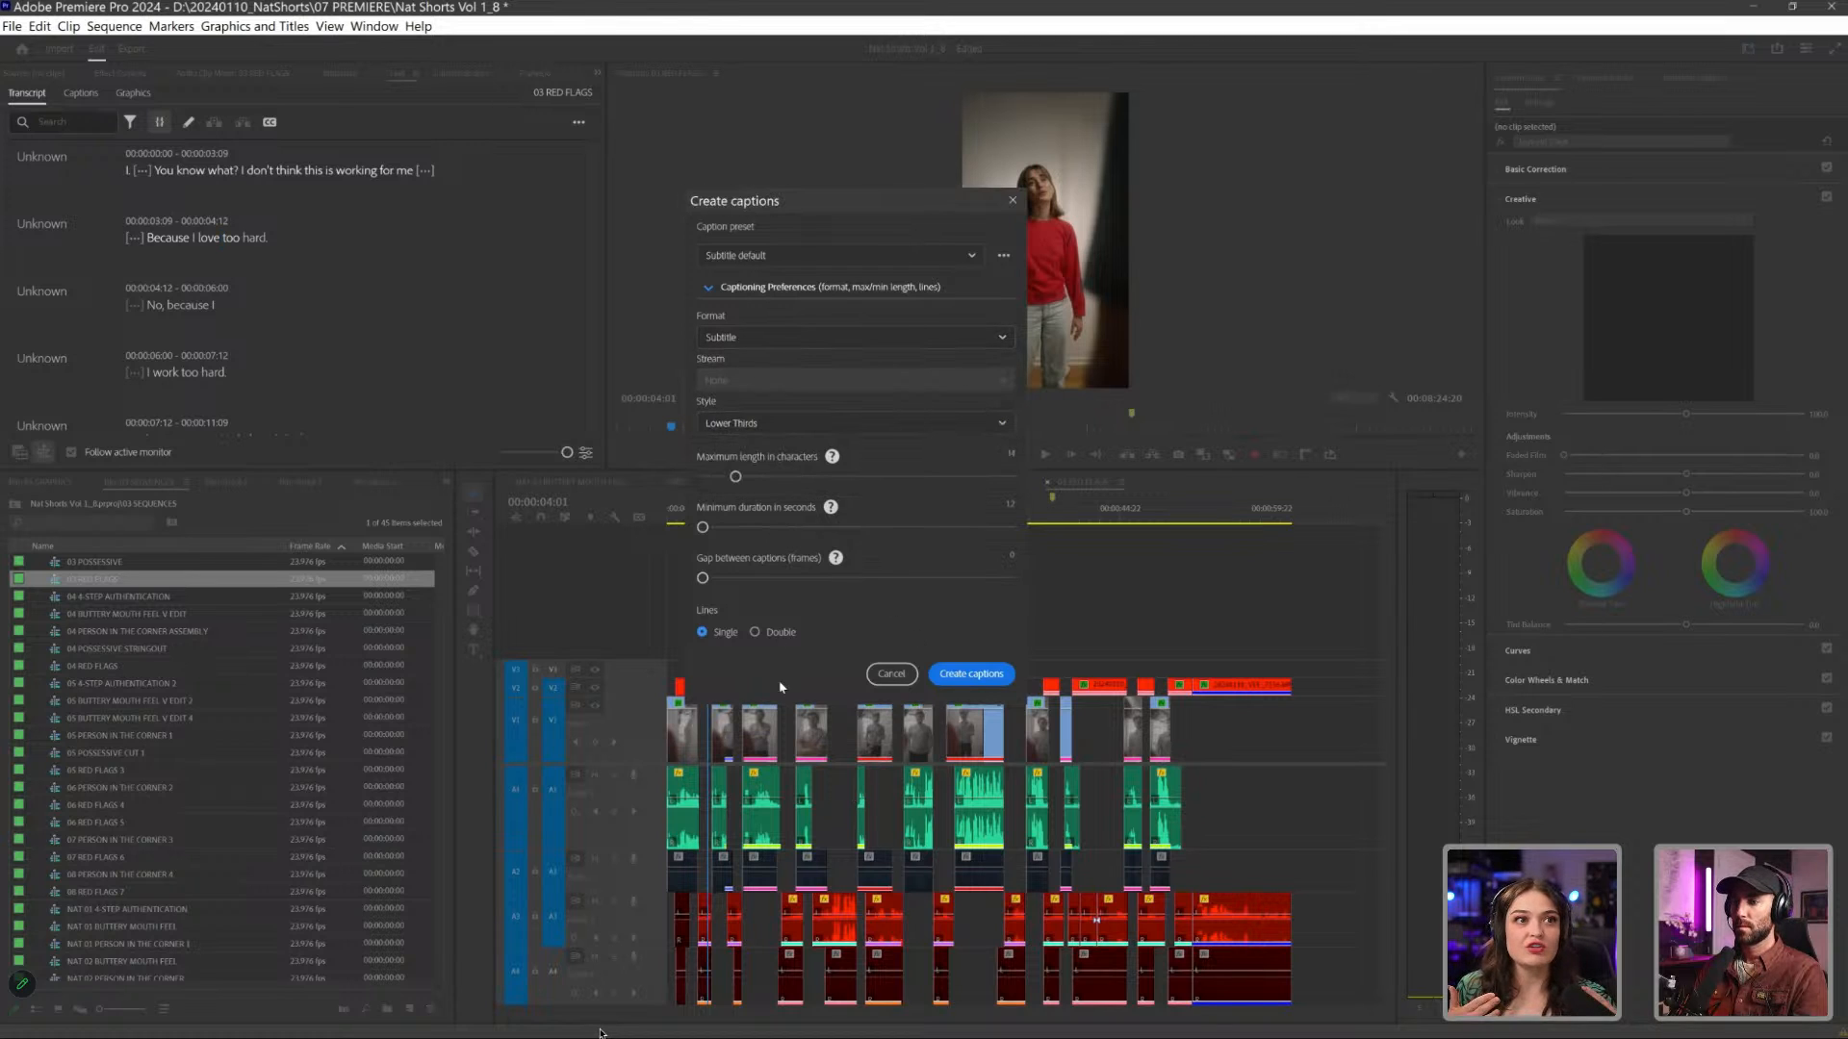
- Generate the captions from the transcript and check them at several points along 03 RED FLAGS
{"action": "left_click", "coordinate": [971, 674]}
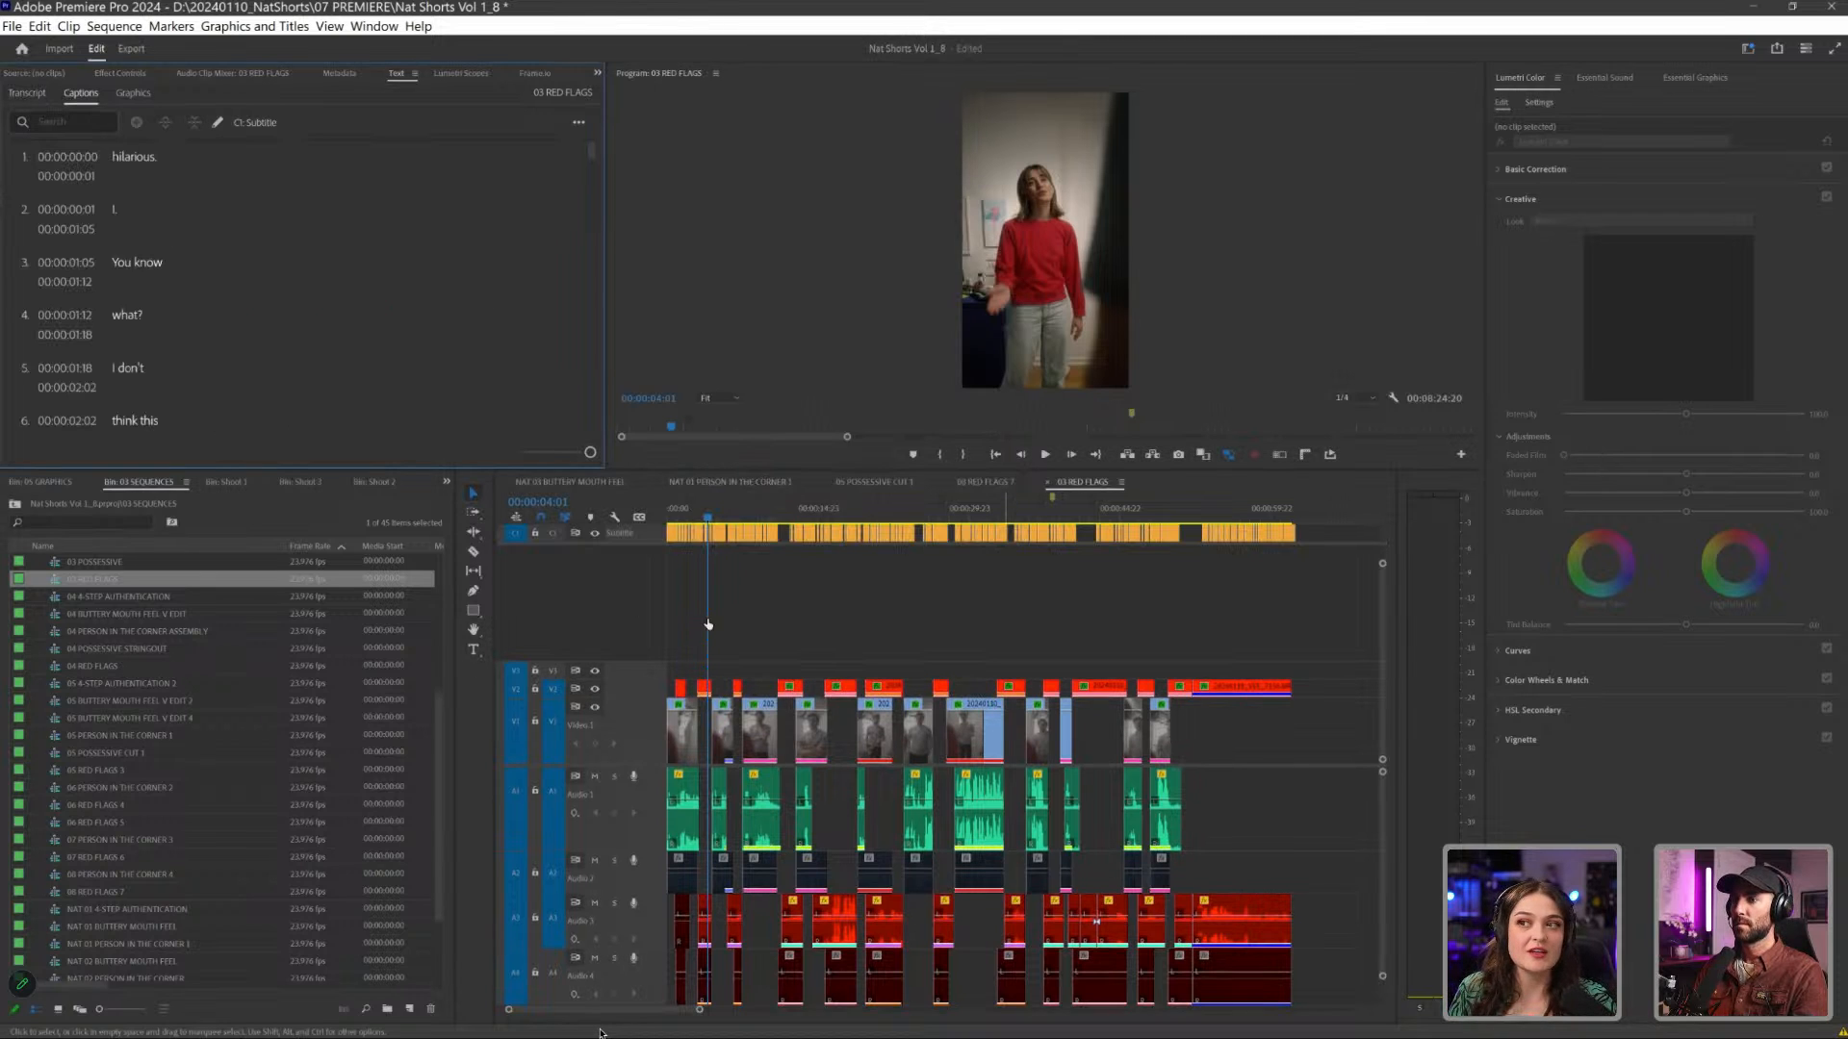
{"action": "scroll", "coordinate": [385, 318], "scroll_direction": "down", "scroll_amount": 8}
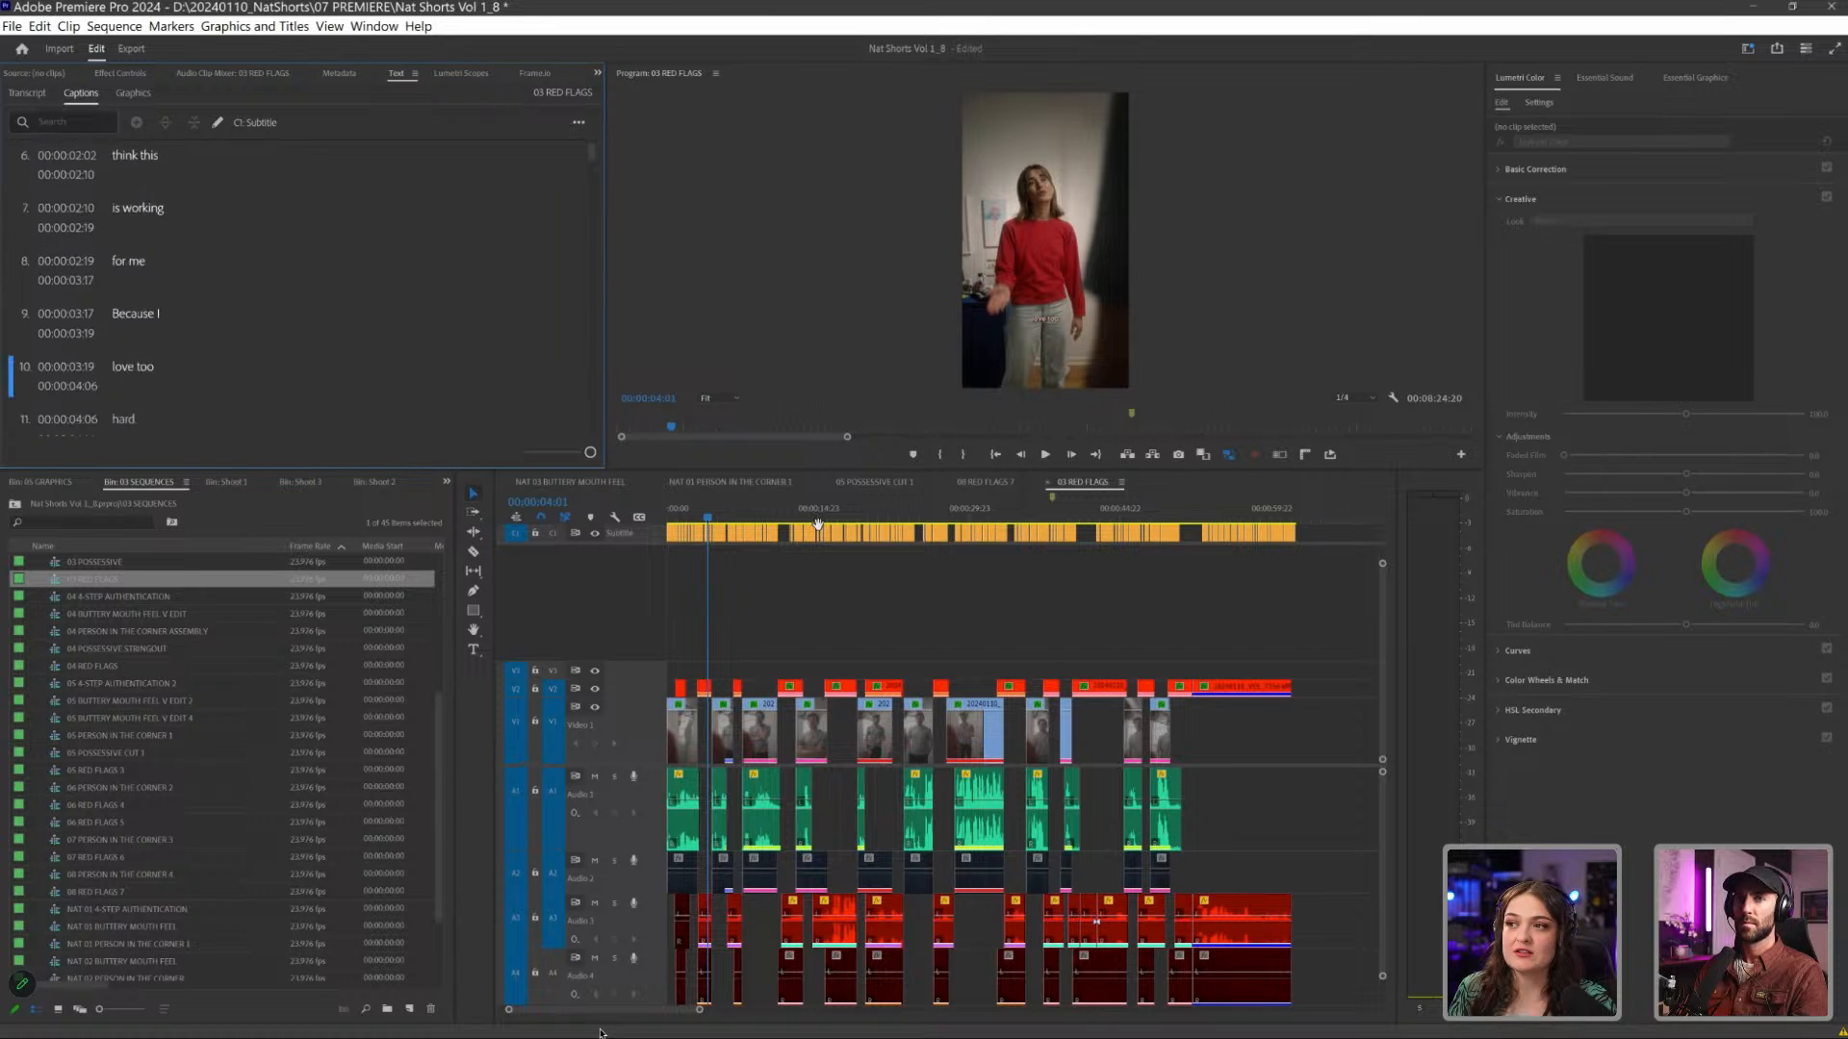
{"action": "scroll", "coordinate": [385, 318], "scroll_direction": "down", "scroll_amount": 4}
{"action": "left_click", "coordinate": [853, 502]}
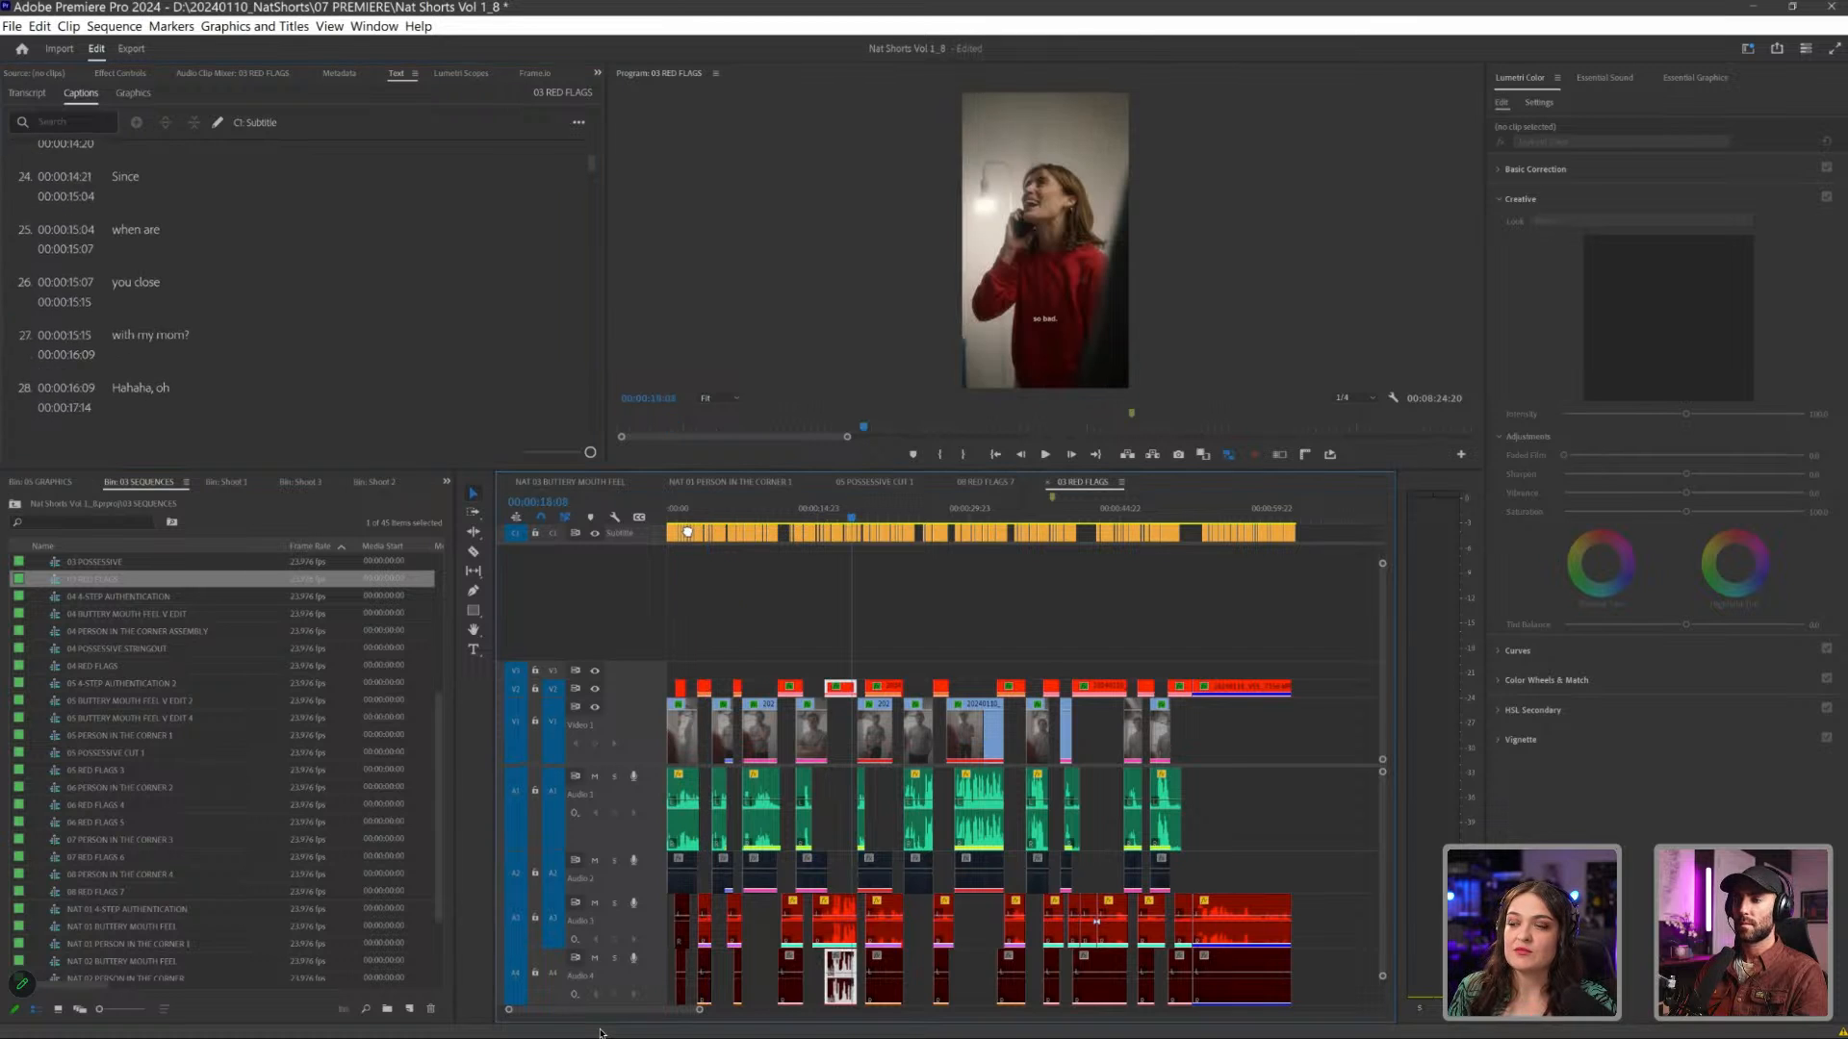
{"action": "left_click", "coordinate": [933, 500]}
{"action": "key", "text": "Down"}
{"action": "key", "text": "Down"}
{"action": "key", "text": "Down"}
{"action": "key", "text": "Down"}
{"action": "key", "text": "Down"}
{"action": "key", "text": "Down"}
{"action": "key", "text": "Down"}
{"action": "key", "text": "Down"}
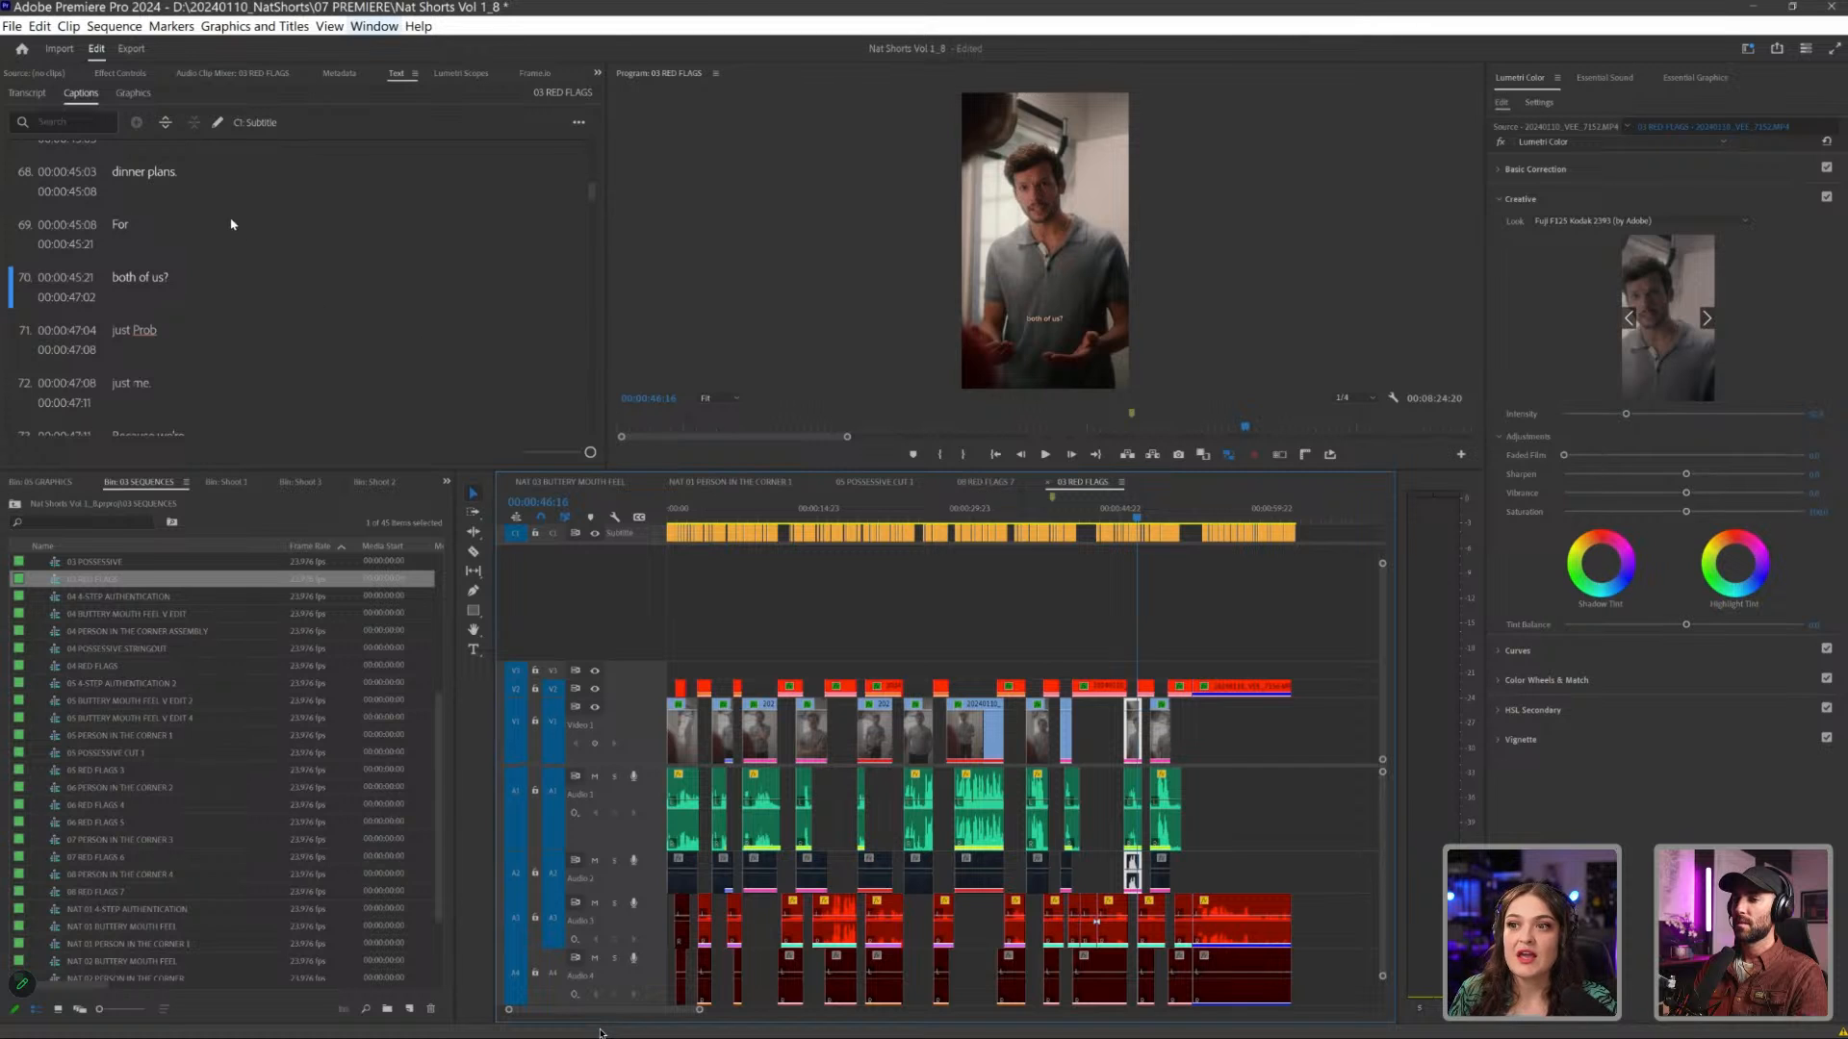
- Show the Review with Frame.io panel and turn off the output of the subtitle track in 03 RED FLAGS
{"action": "left_click", "coordinate": [373, 26]}
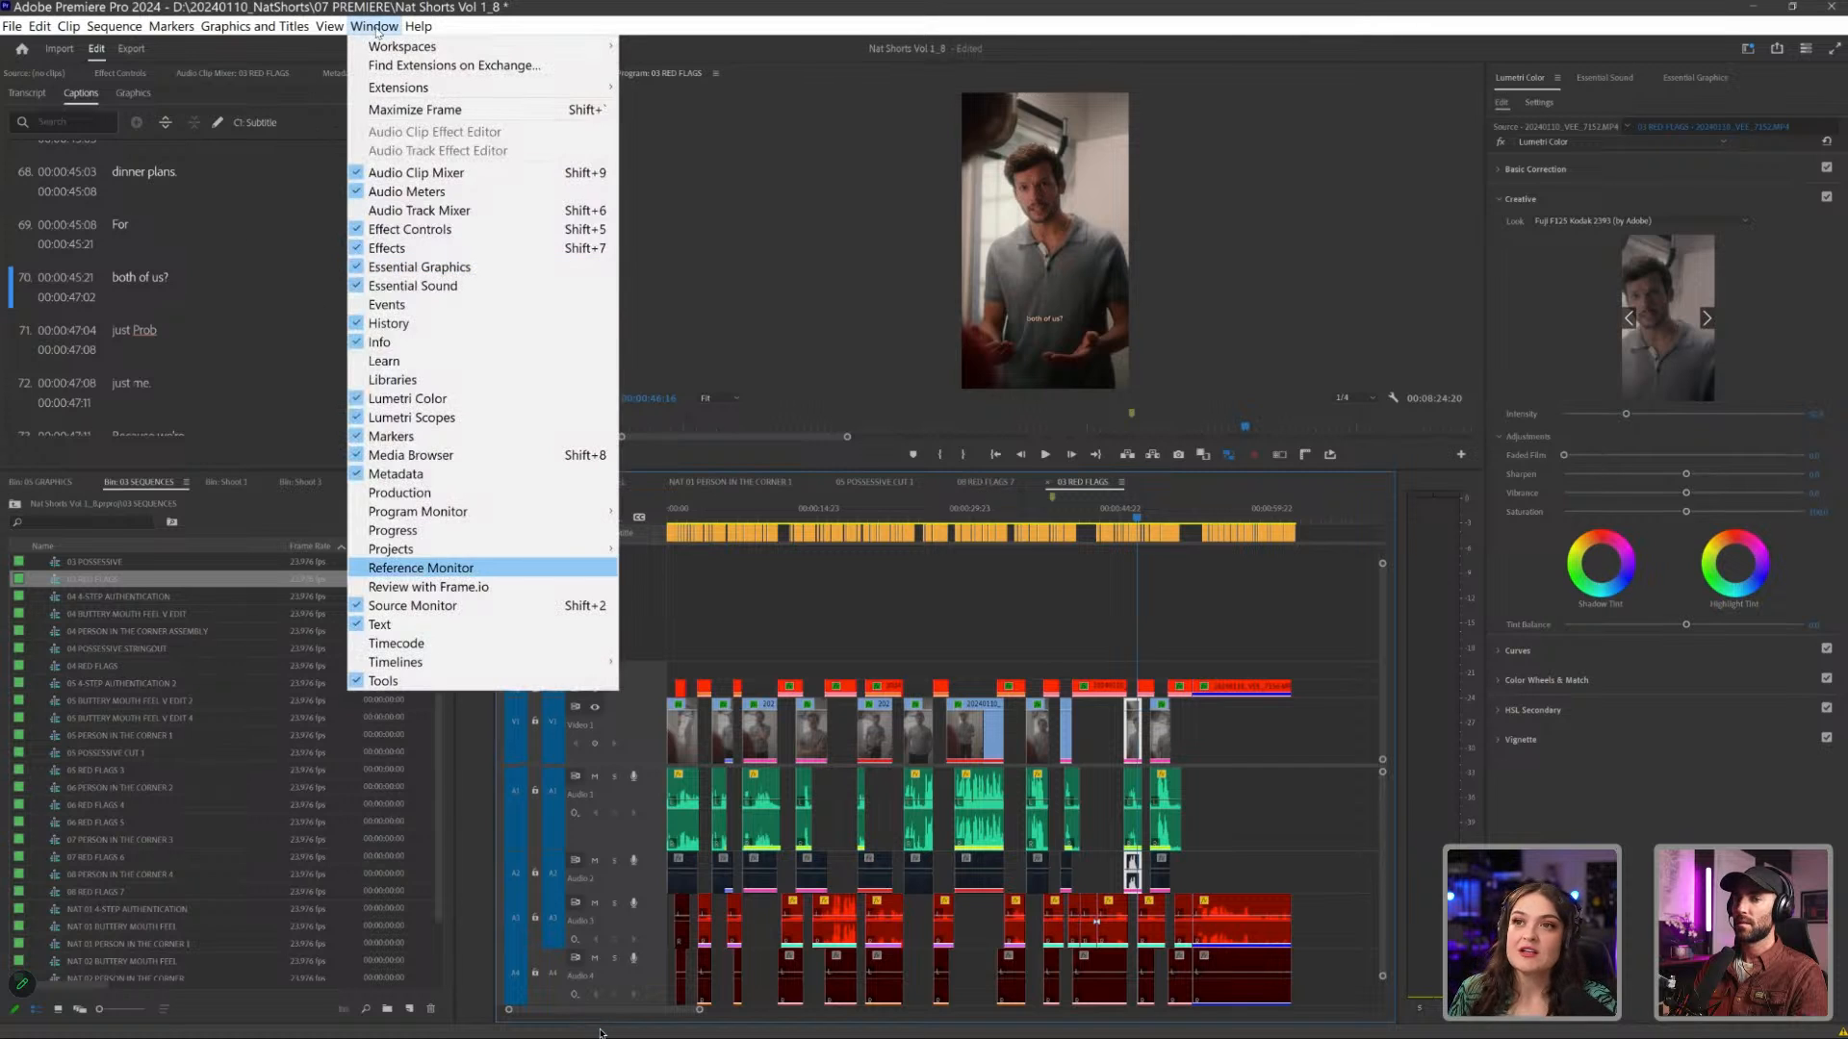
{"action": "left_click", "coordinate": [416, 589]}
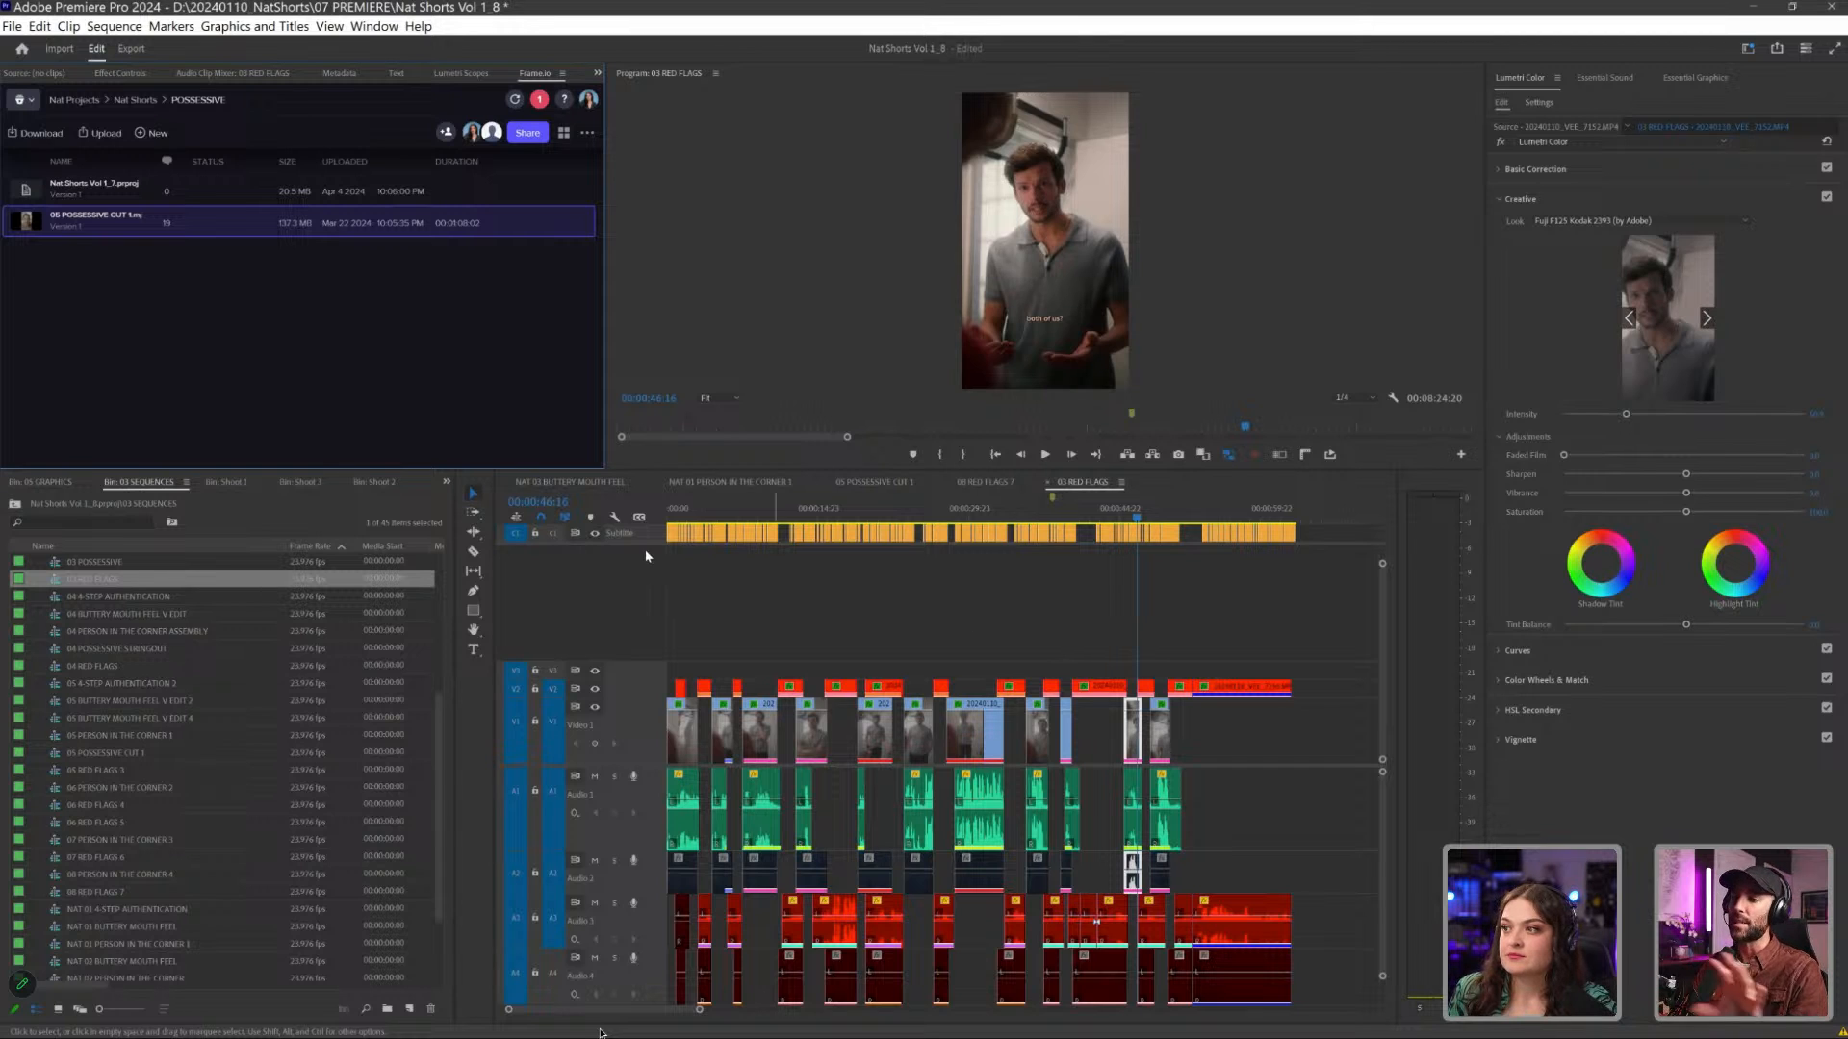
{"action": "left_click", "coordinate": [595, 533]}
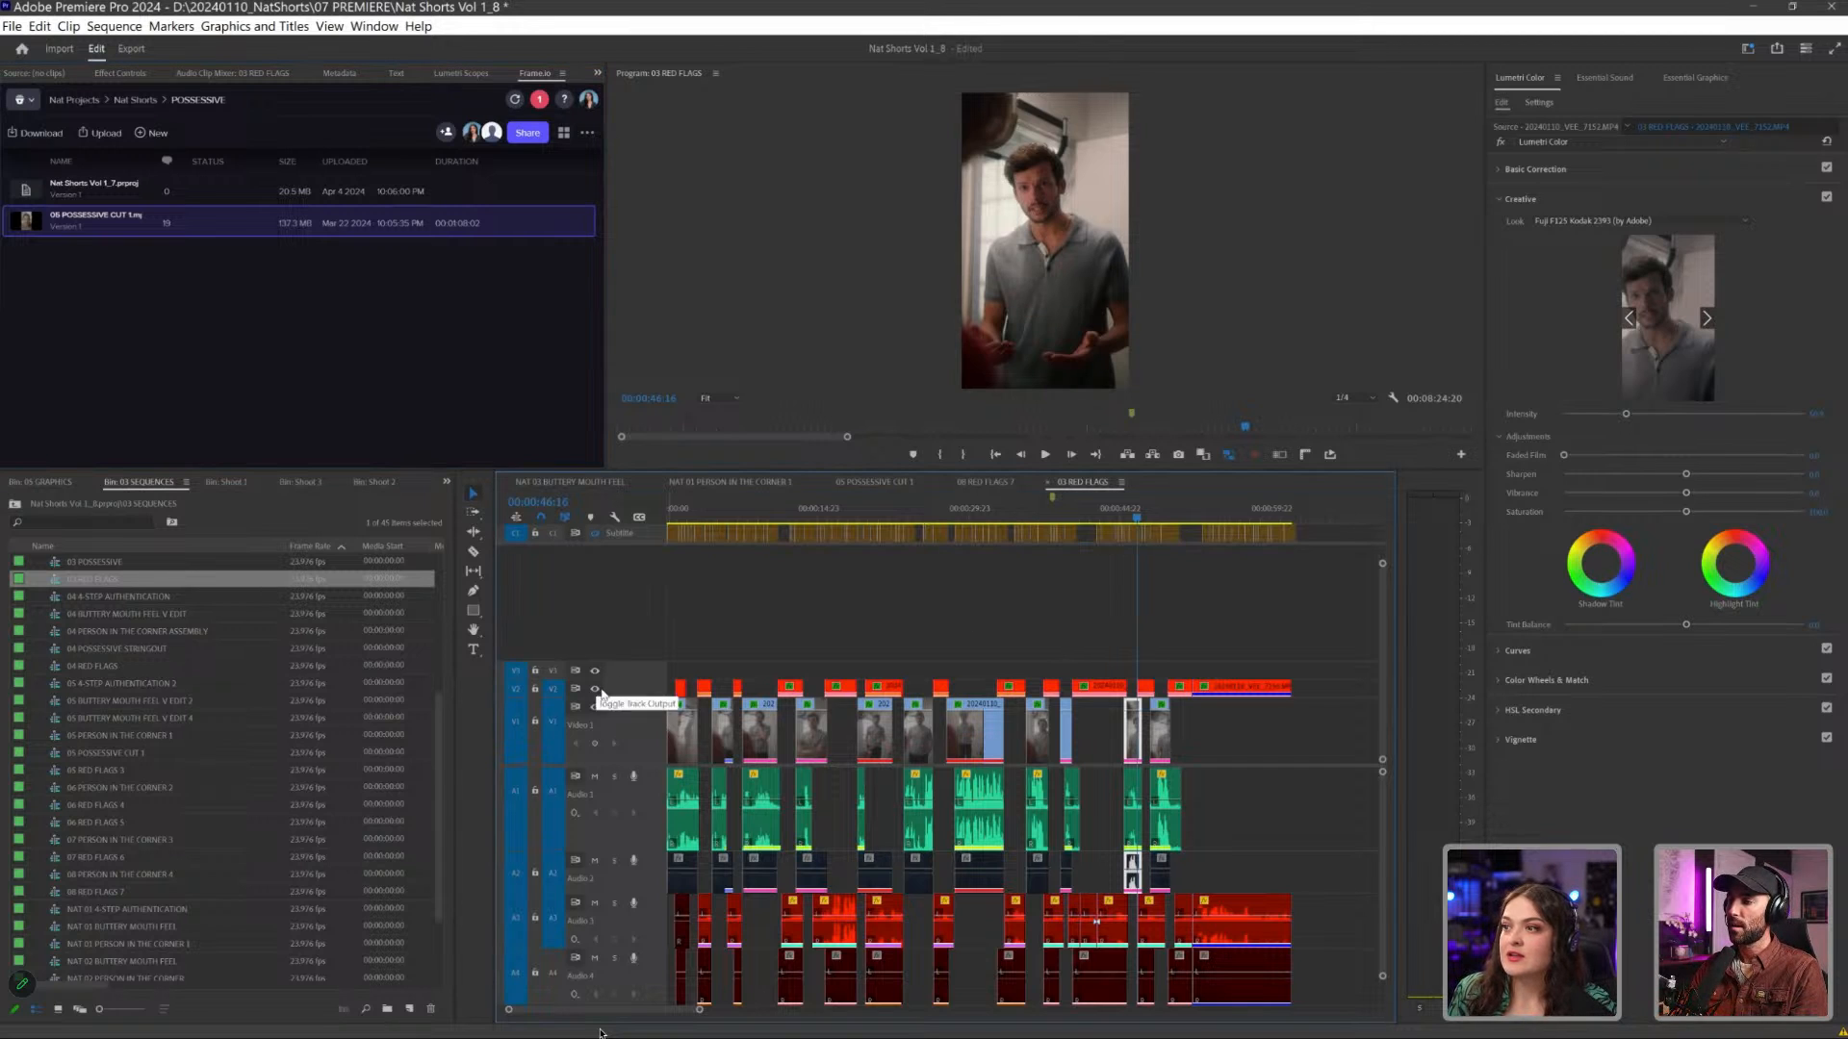
- Compare the woman's clip at the next cut with its Lumetri Color effect off and on, and show its Basic Correction settings
{"action": "key", "text": "Down"}
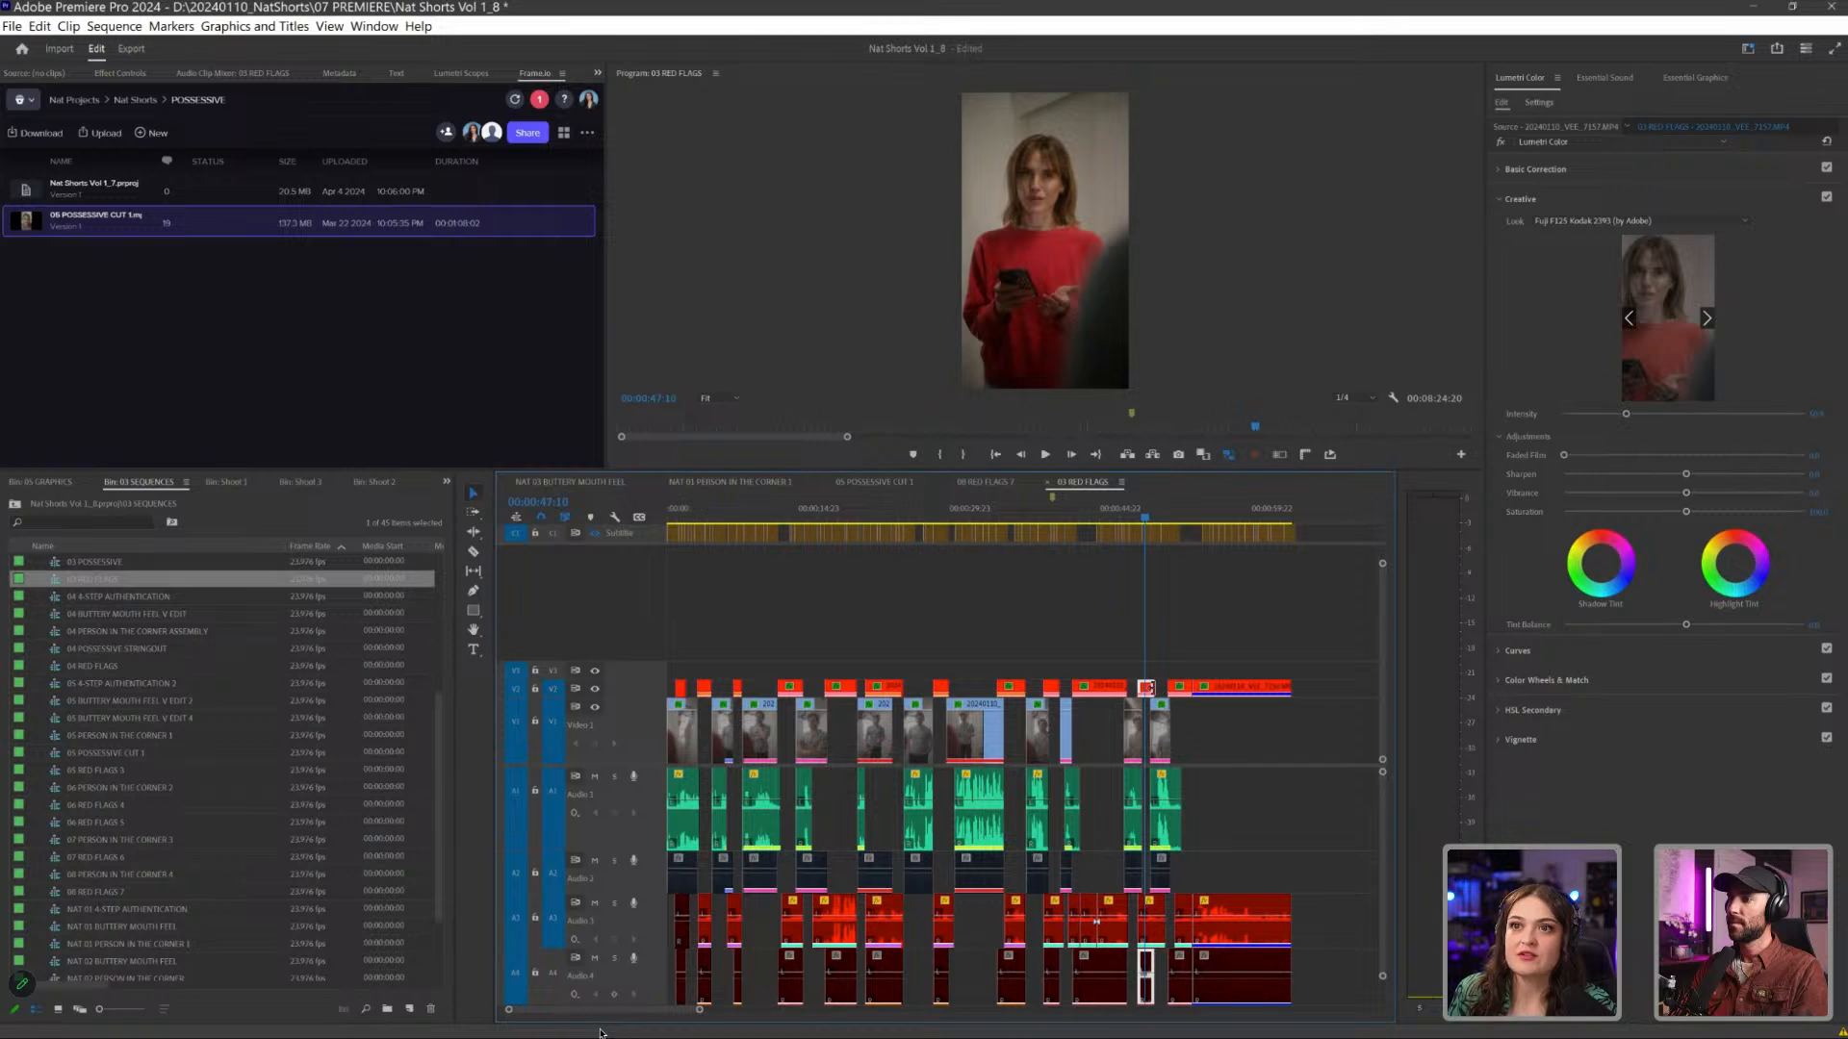
{"action": "key", "text": "shift+5"}
{"action": "left_click", "coordinate": [22, 345]}
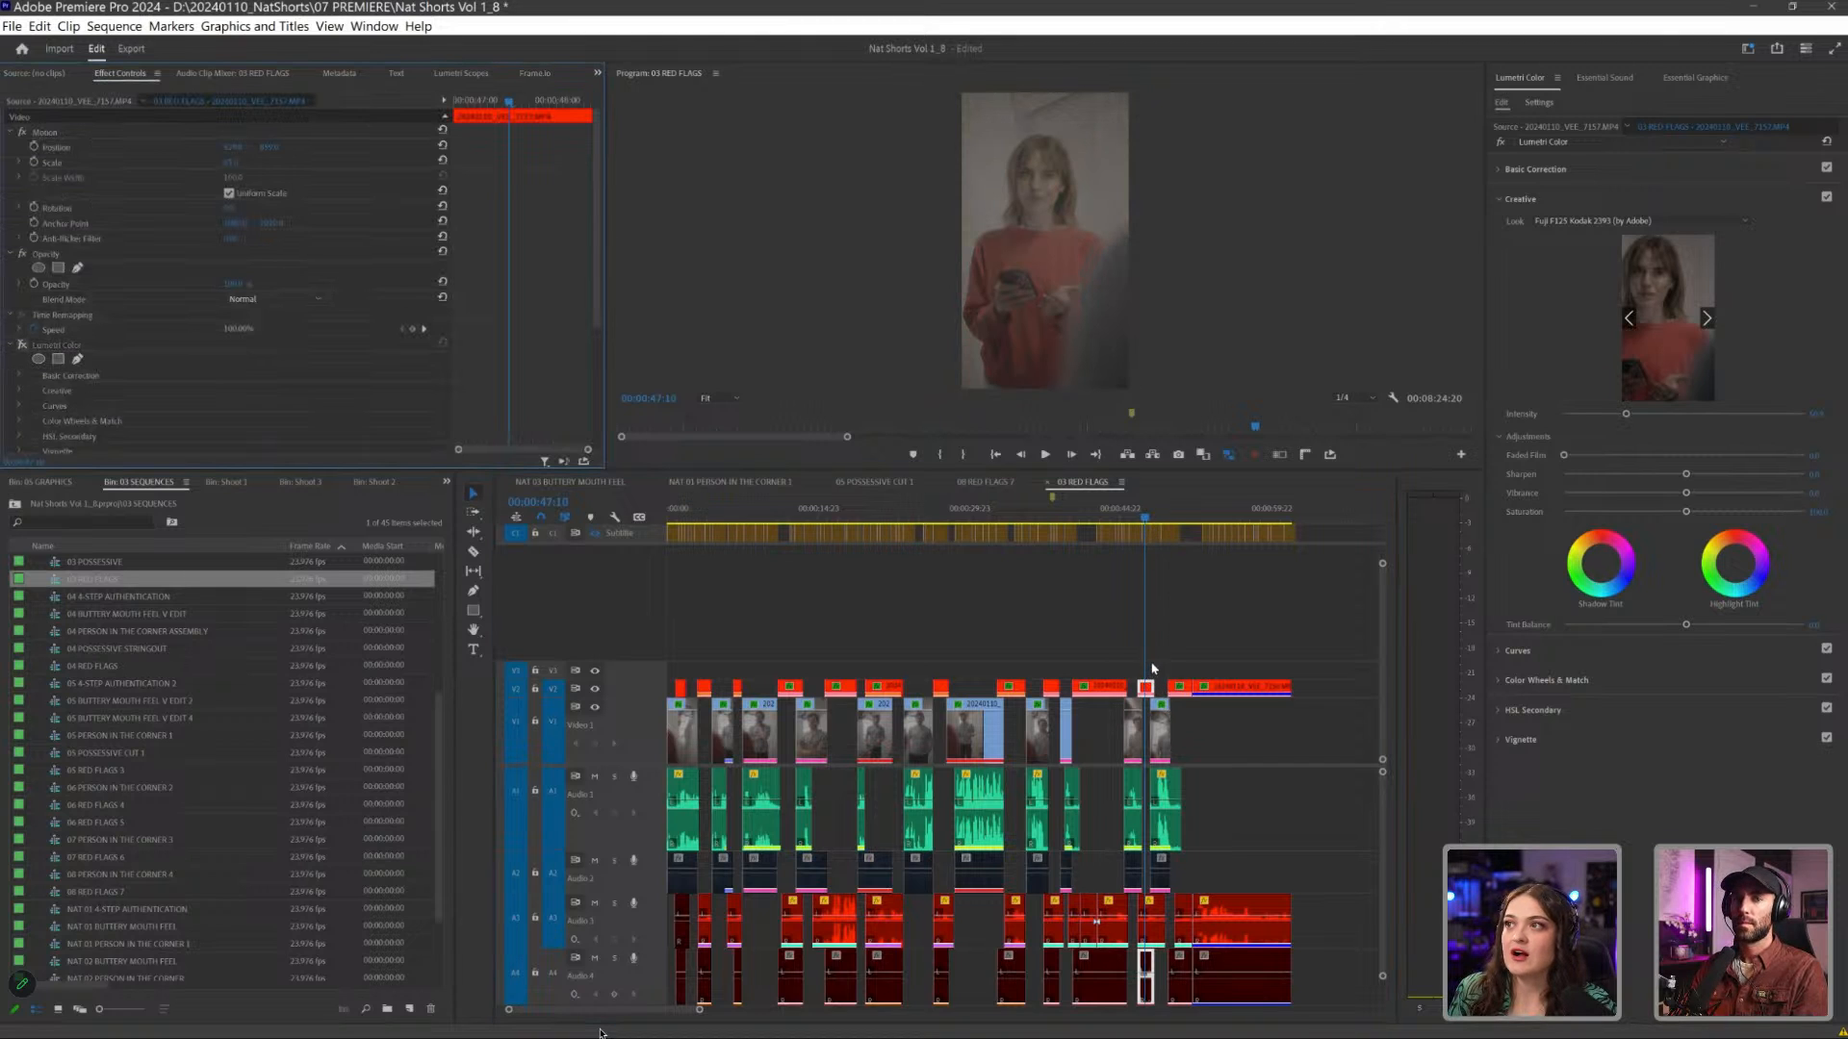
{"action": "left_click", "coordinate": [22, 346]}
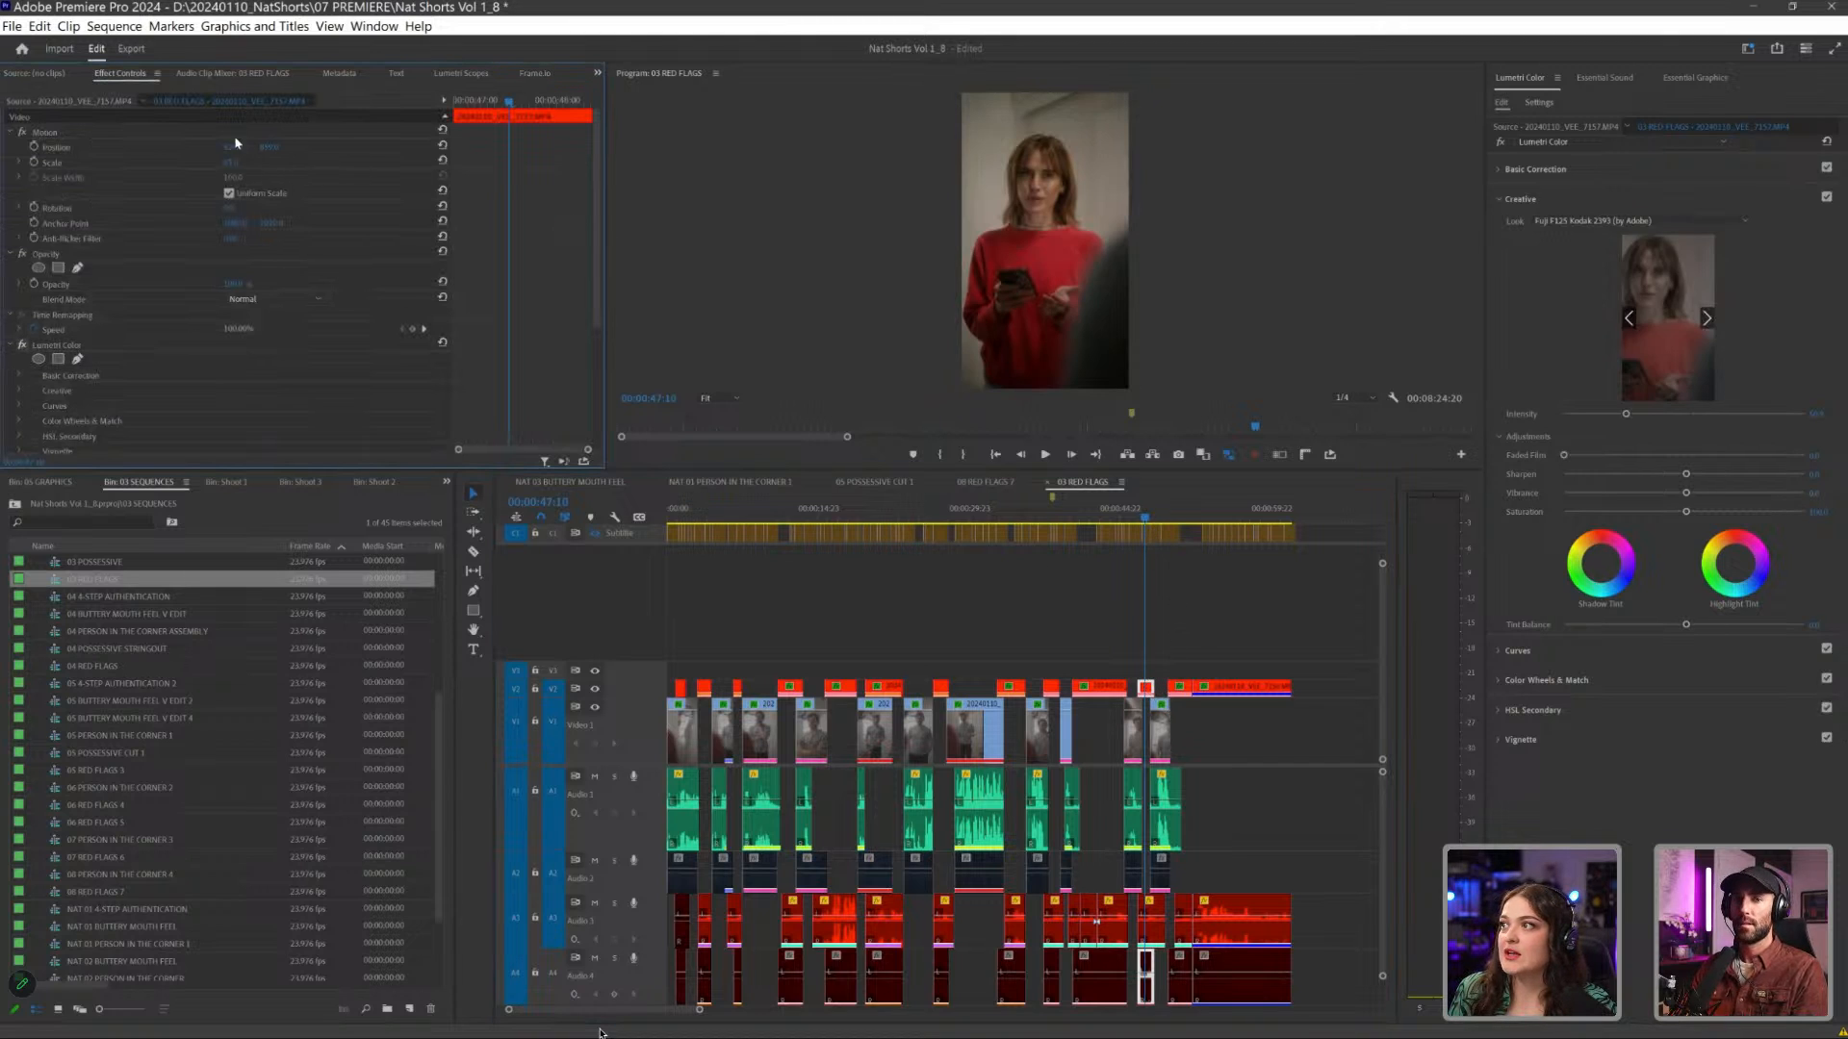
{"action": "key", "text": "shift+b"}
{"action": "key", "text": "shift+b"}
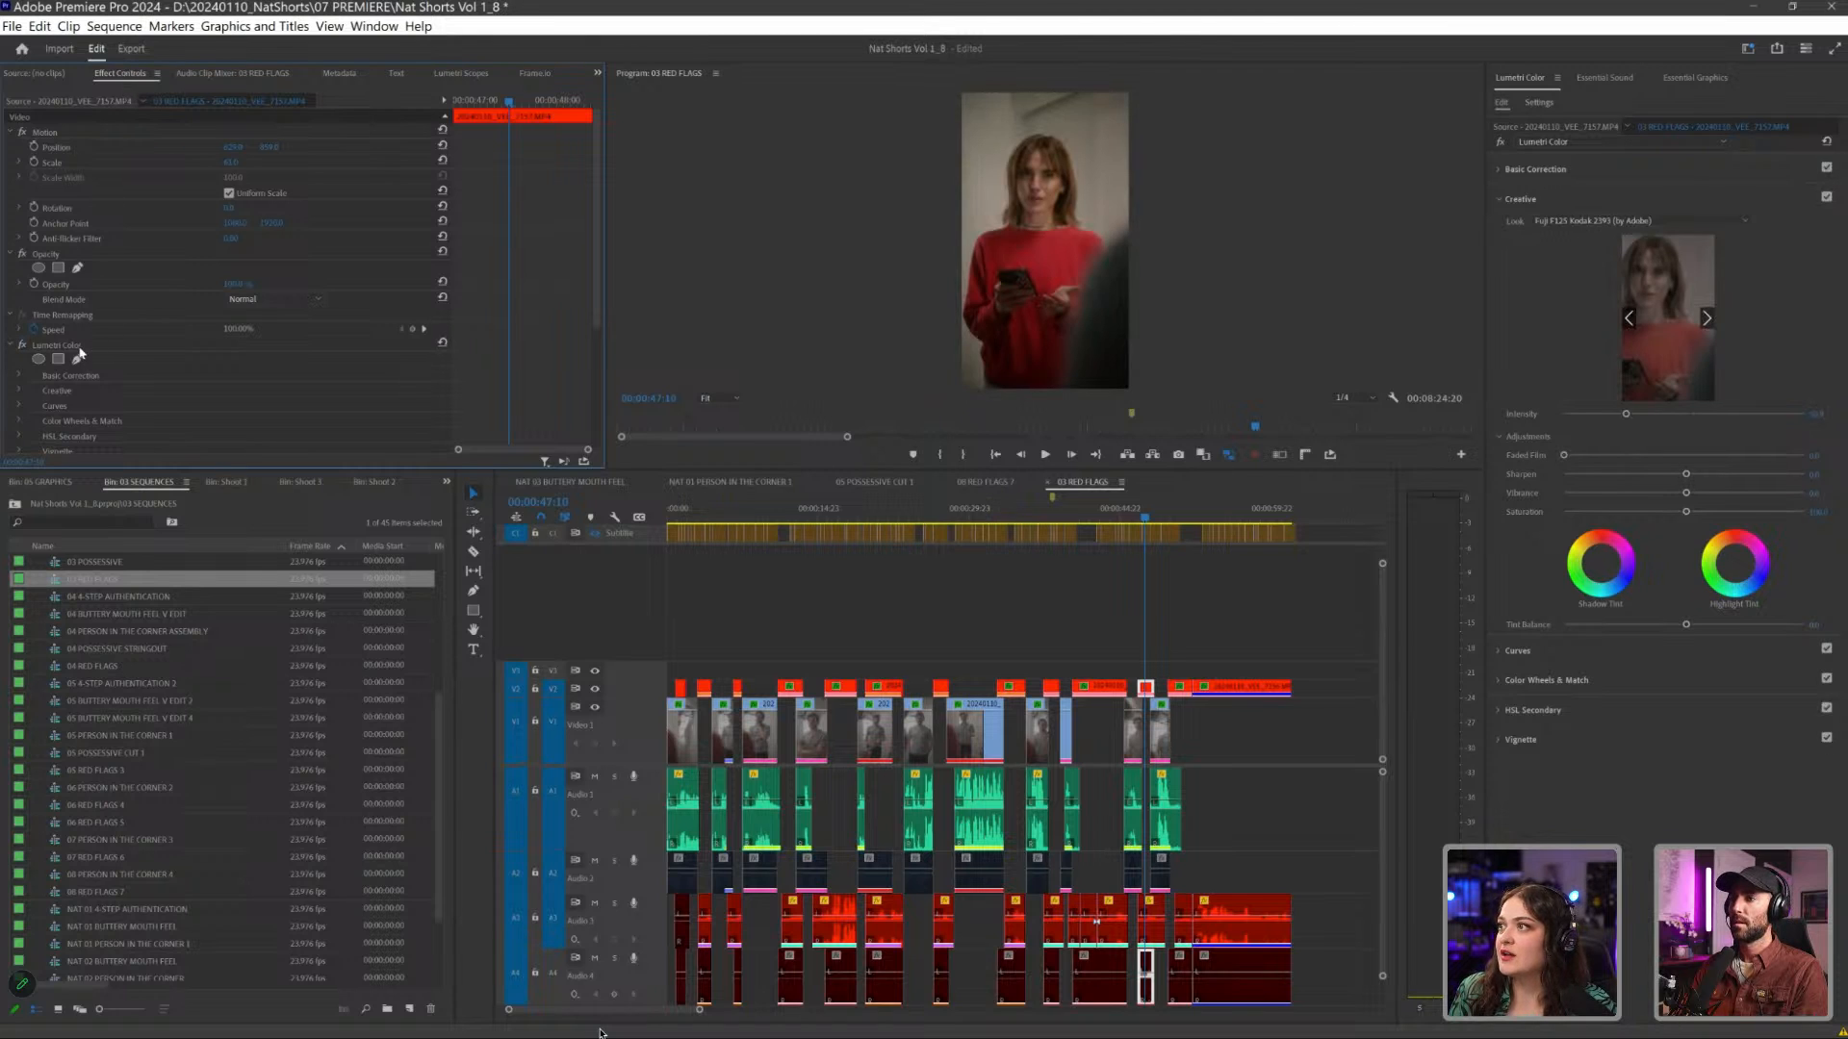
{"action": "left_click", "coordinate": [1535, 170]}
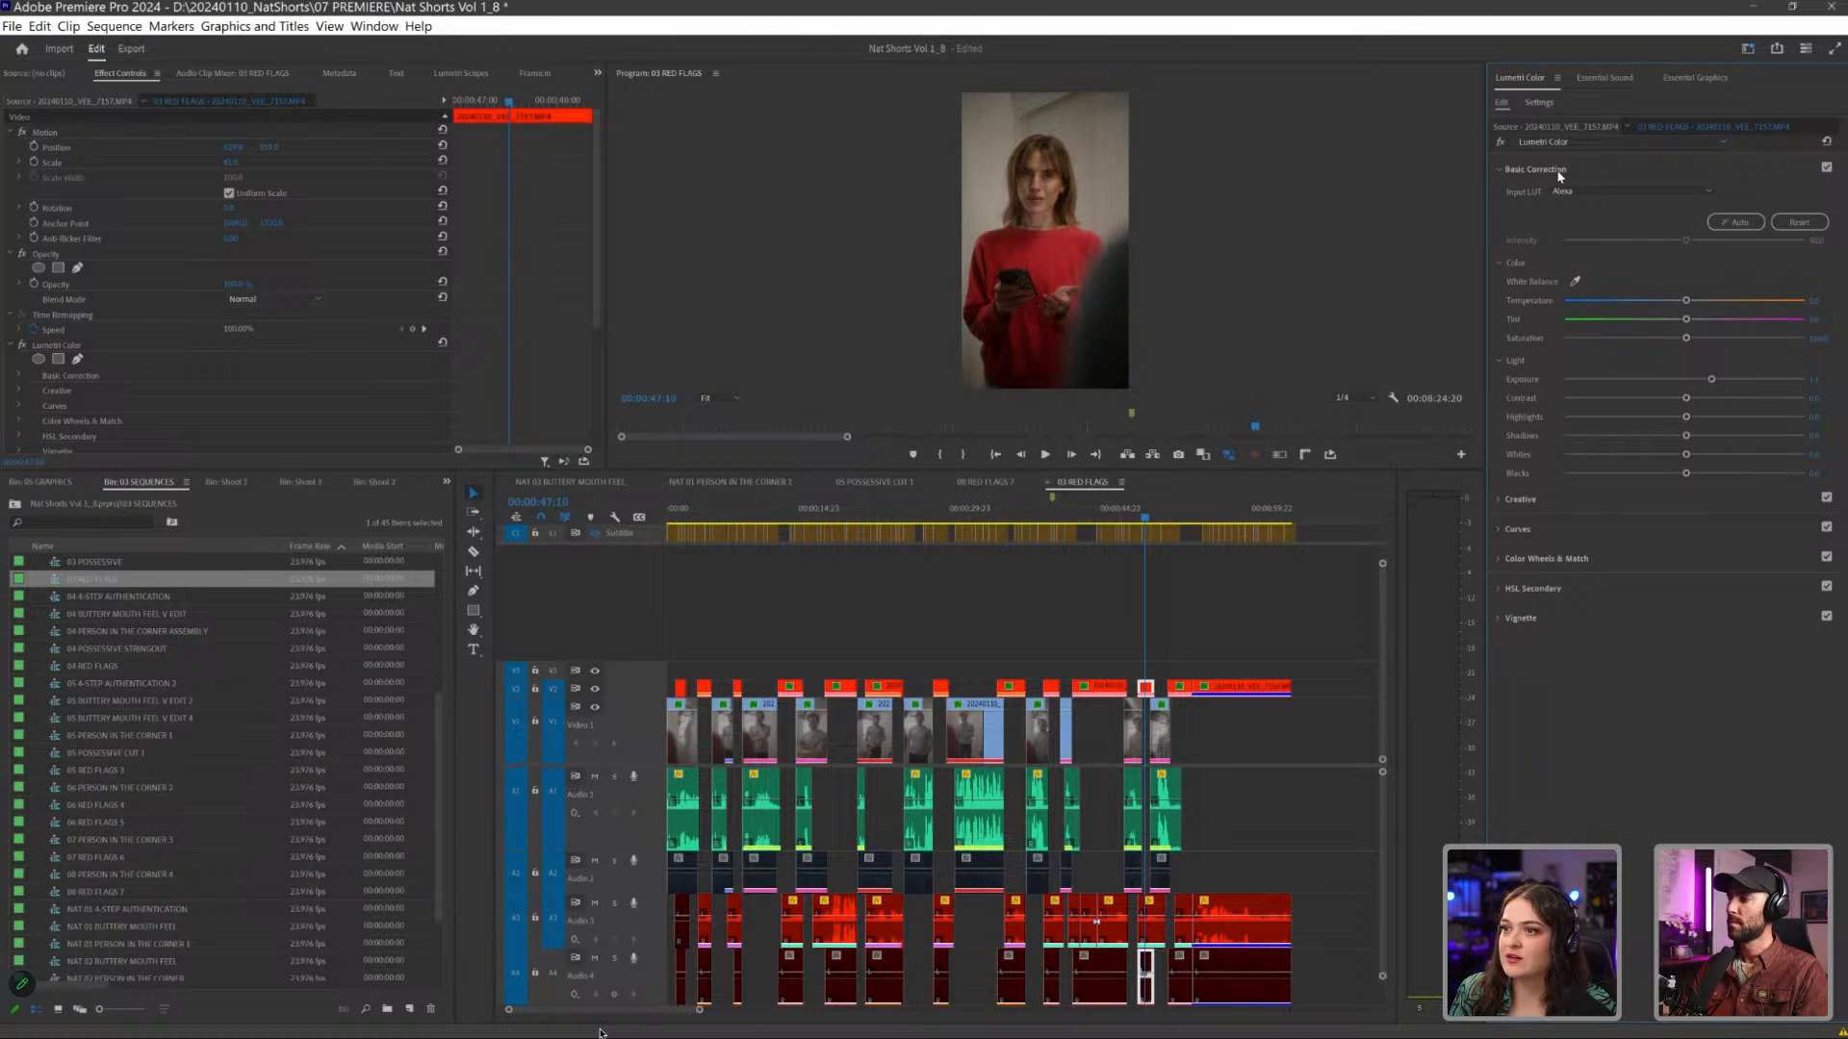
- Switch to the 08 RED FLAGS 7 sequence and look through the Input LUT choices for the clip of the man with crossed arms
{"action": "left_click", "coordinate": [984, 482]}
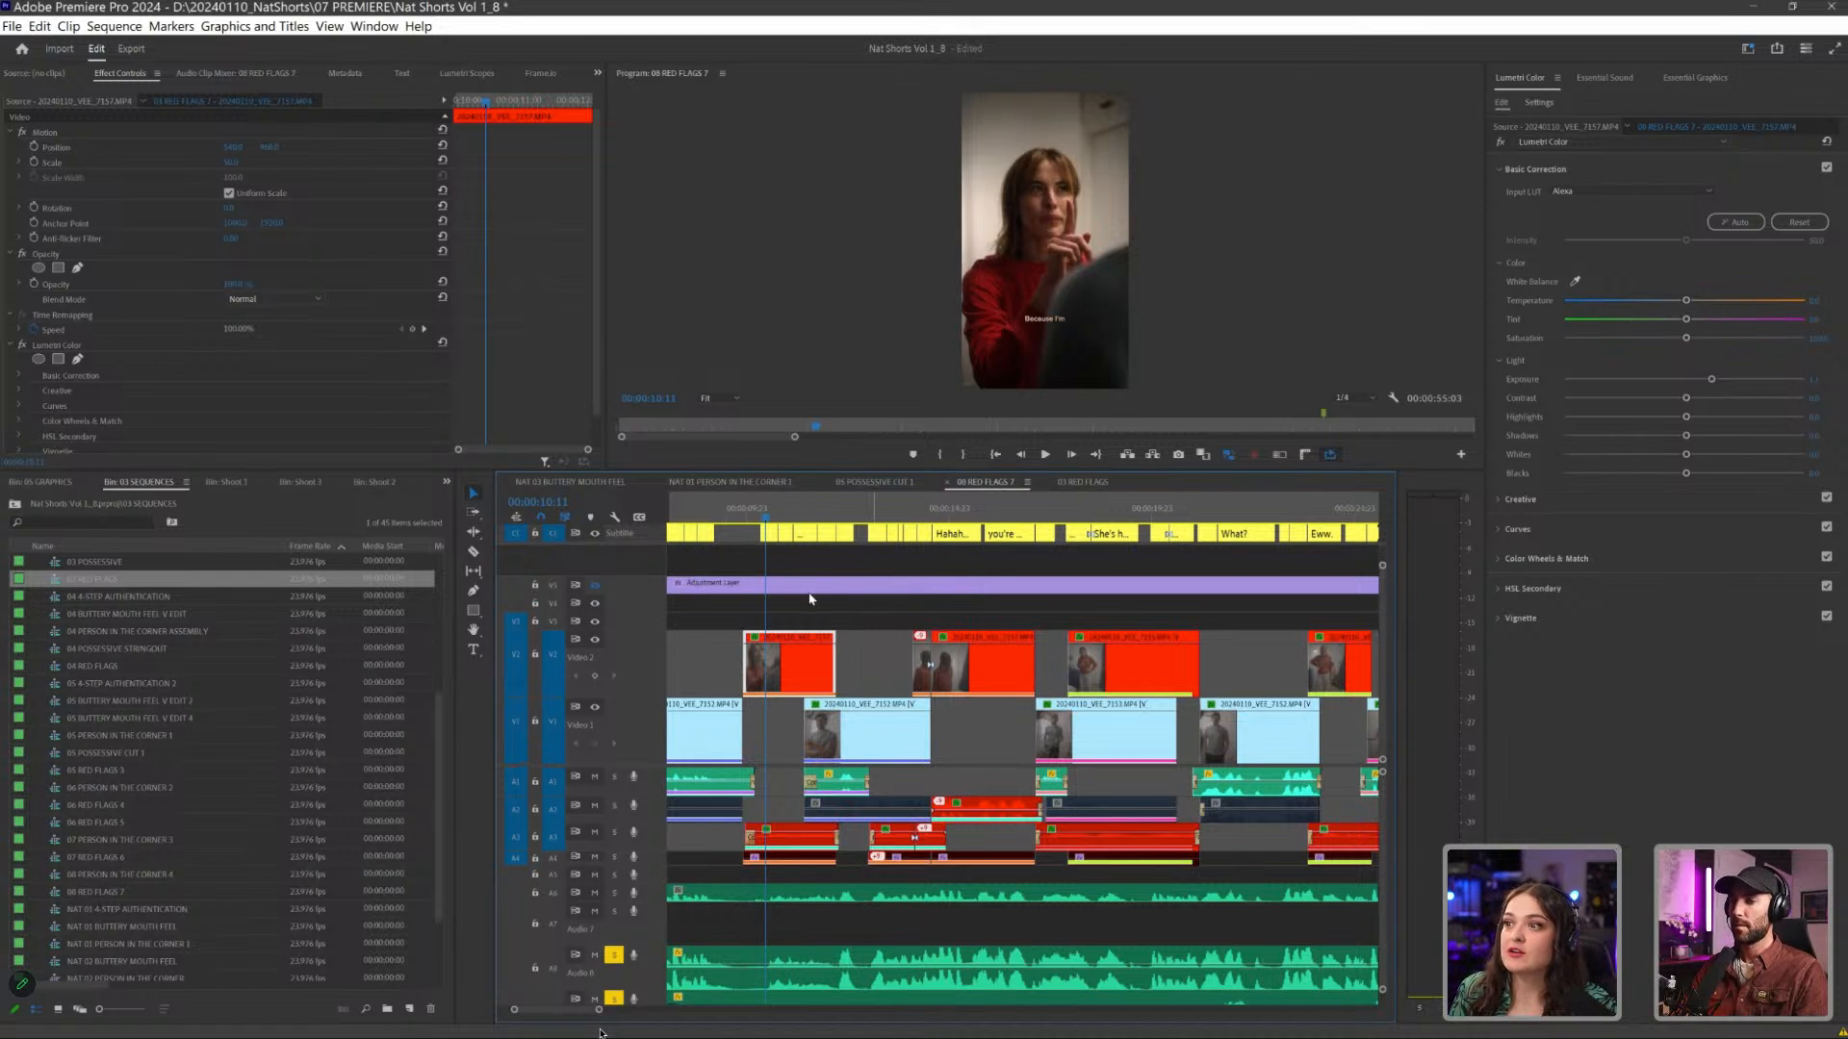
{"action": "left_click", "coordinate": [873, 510]}
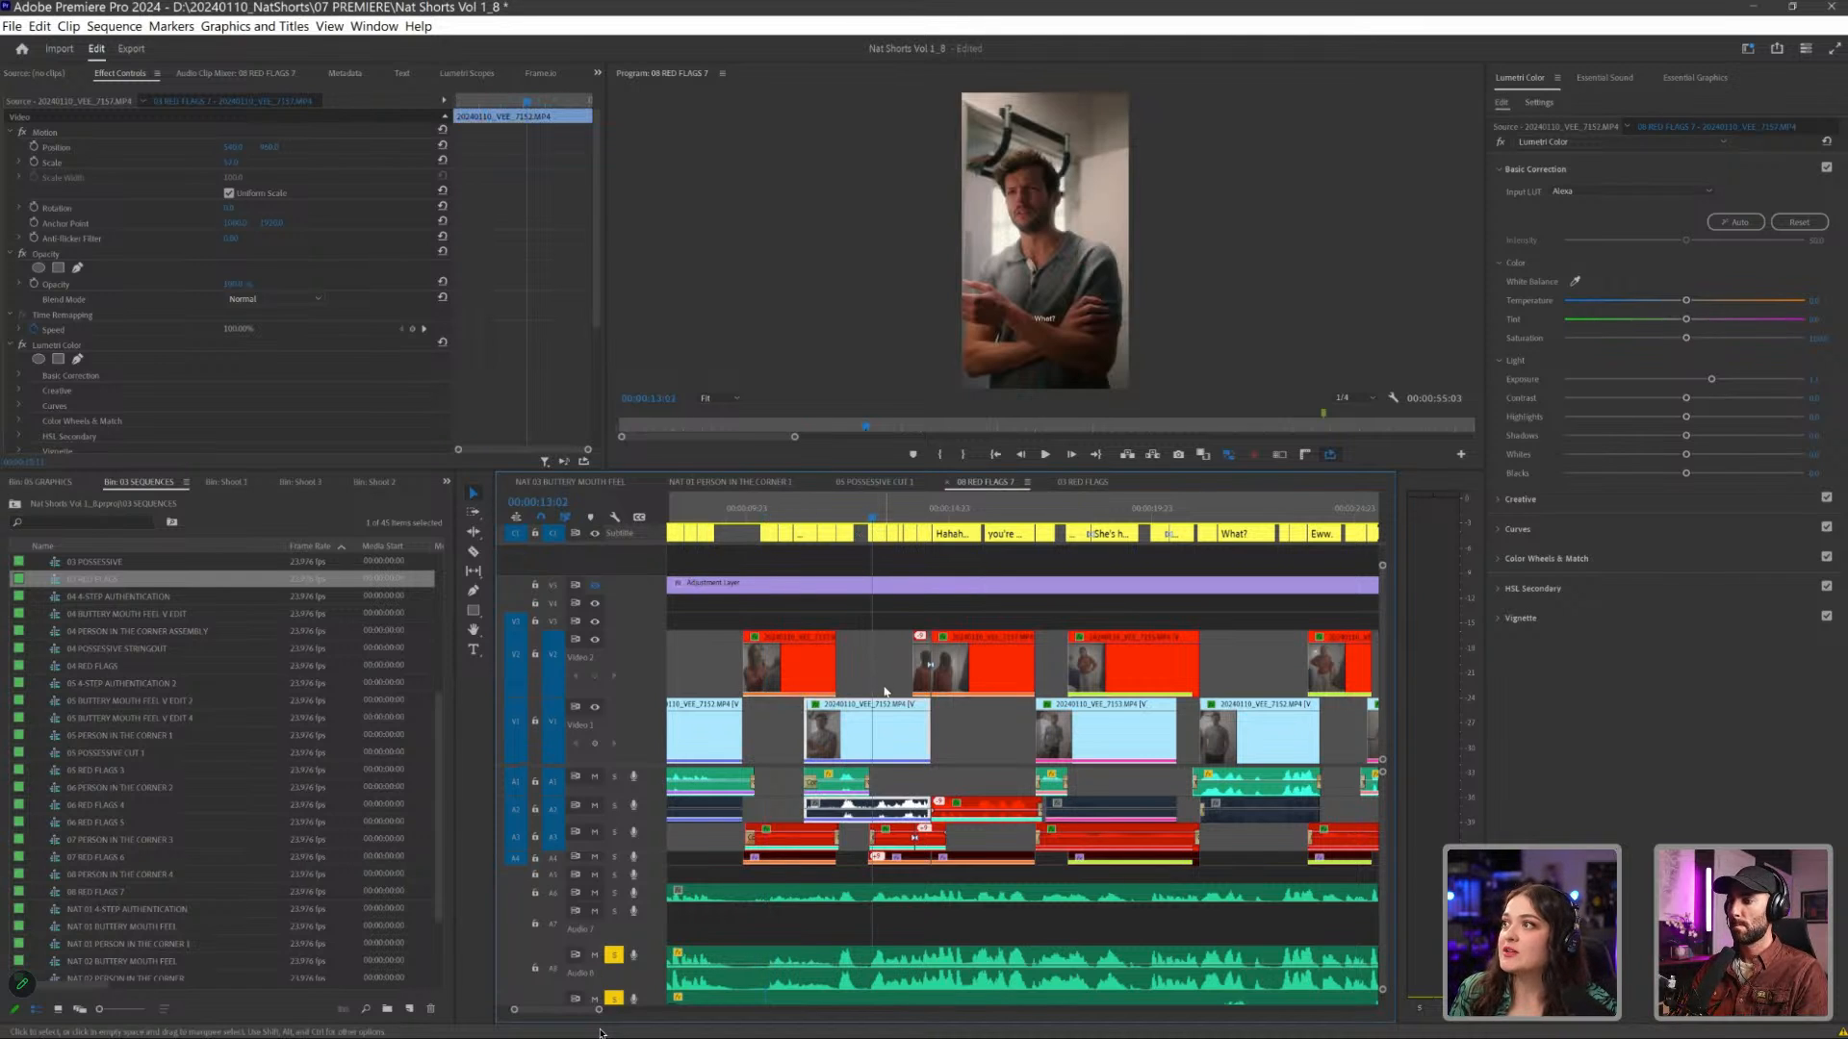
{"action": "left_click", "coordinate": [1636, 191]}
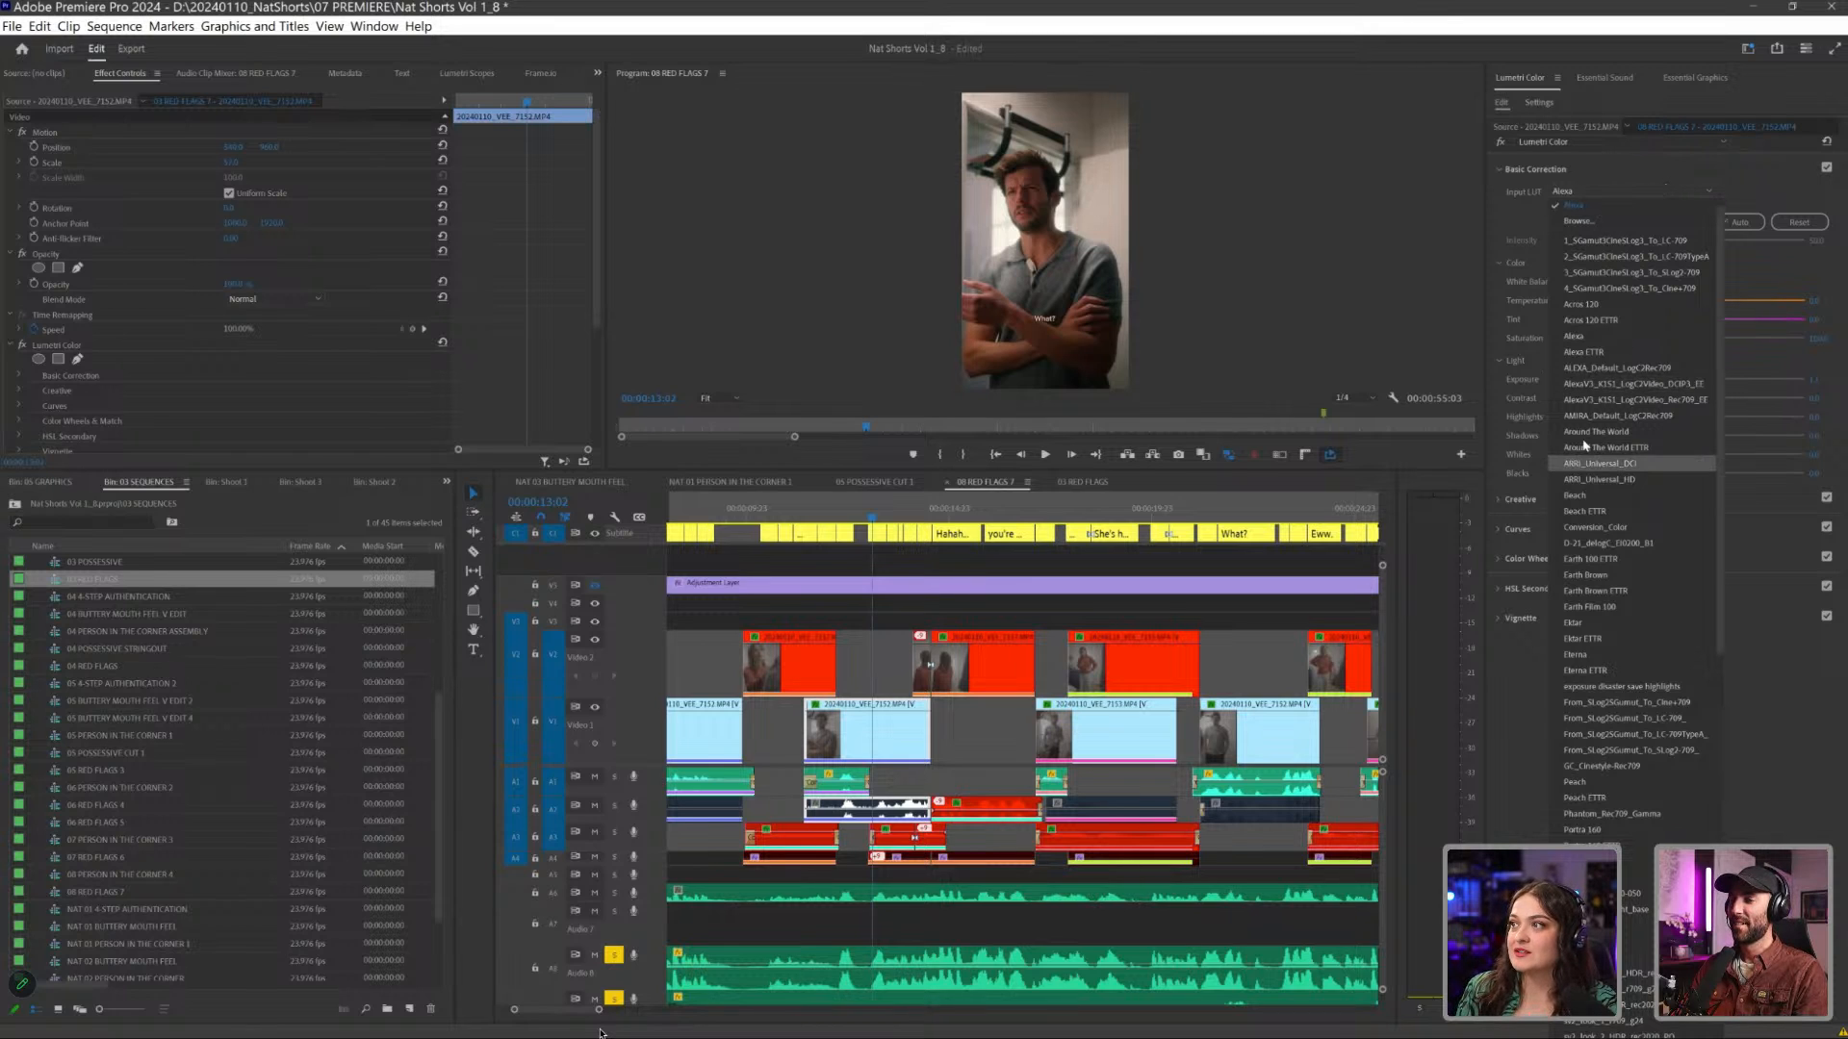
{"action": "scroll", "coordinate": [1594, 435], "scroll_direction": "down", "scroll_amount": 10}
{"action": "scroll", "coordinate": [1690, 604], "scroll_direction": "up", "scroll_amount": 10}
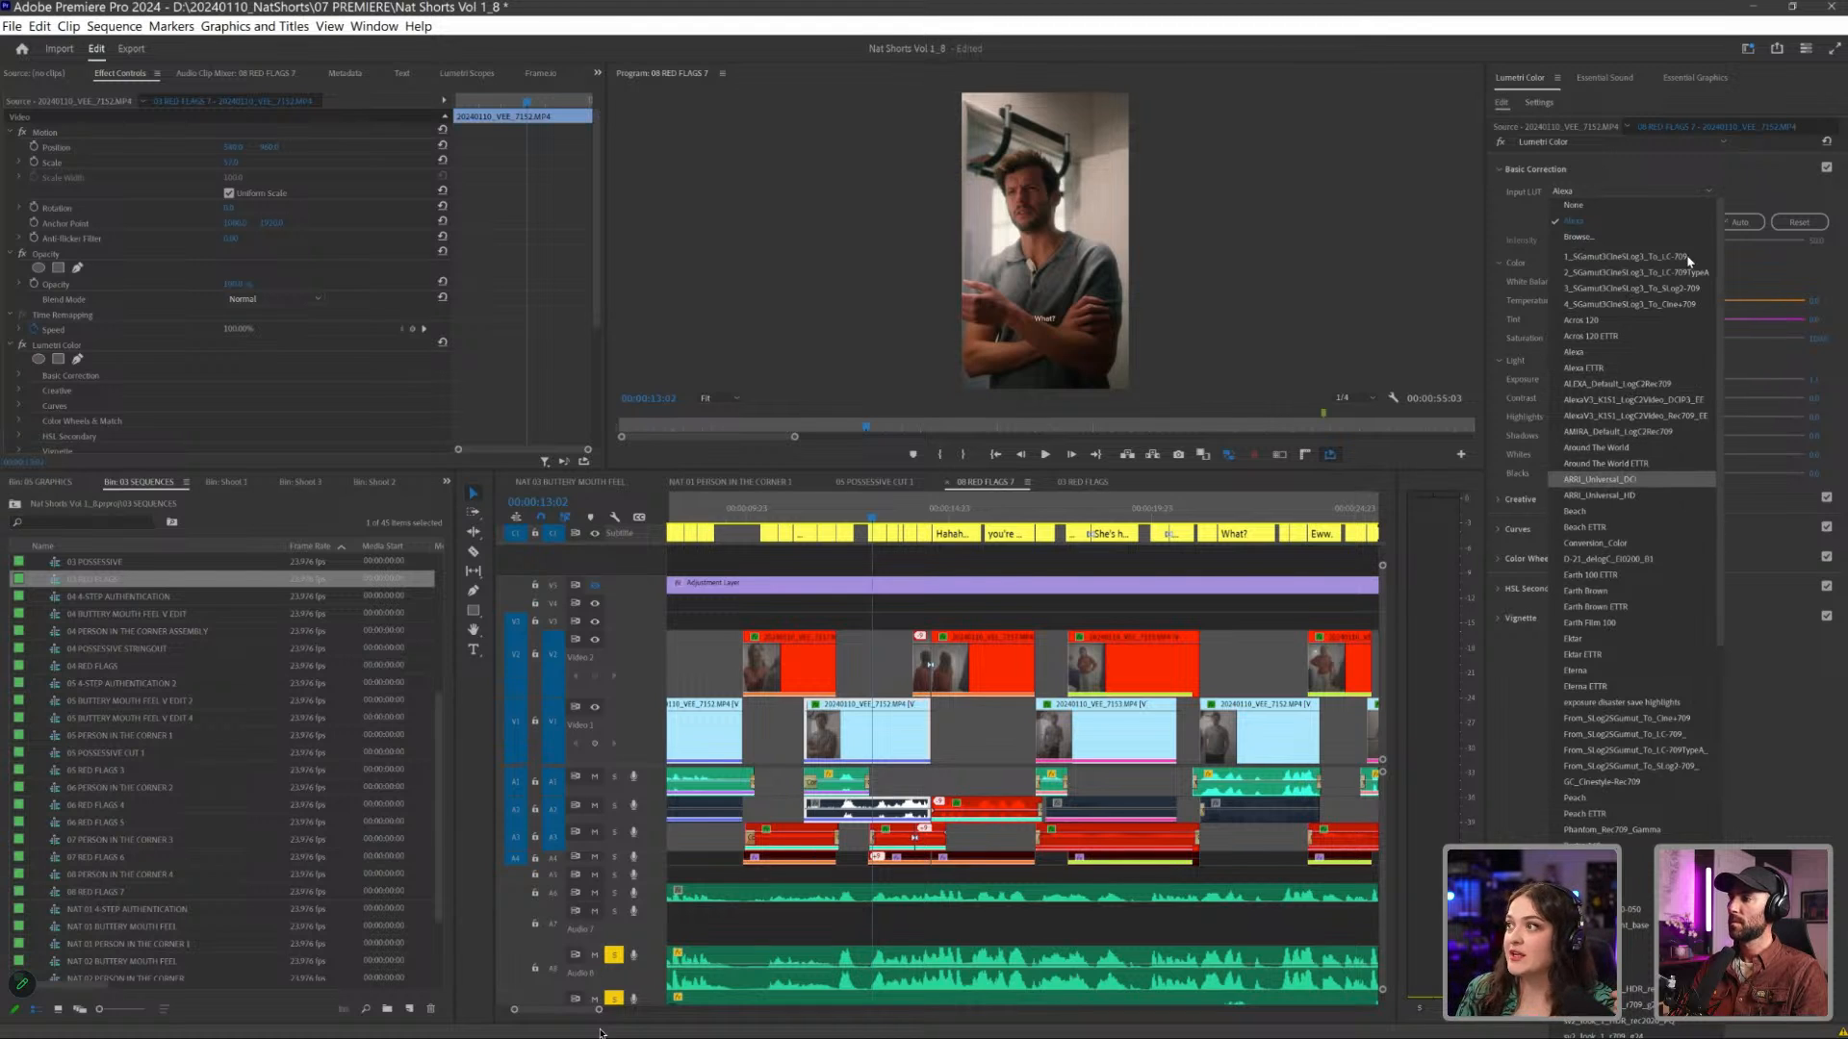
{"action": "left_click", "coordinate": [1746, 195]}
- Examine the Creative settings of the man's clip and the available Looks, keeping the current one
{"action": "left_click", "coordinate": [1523, 500]}
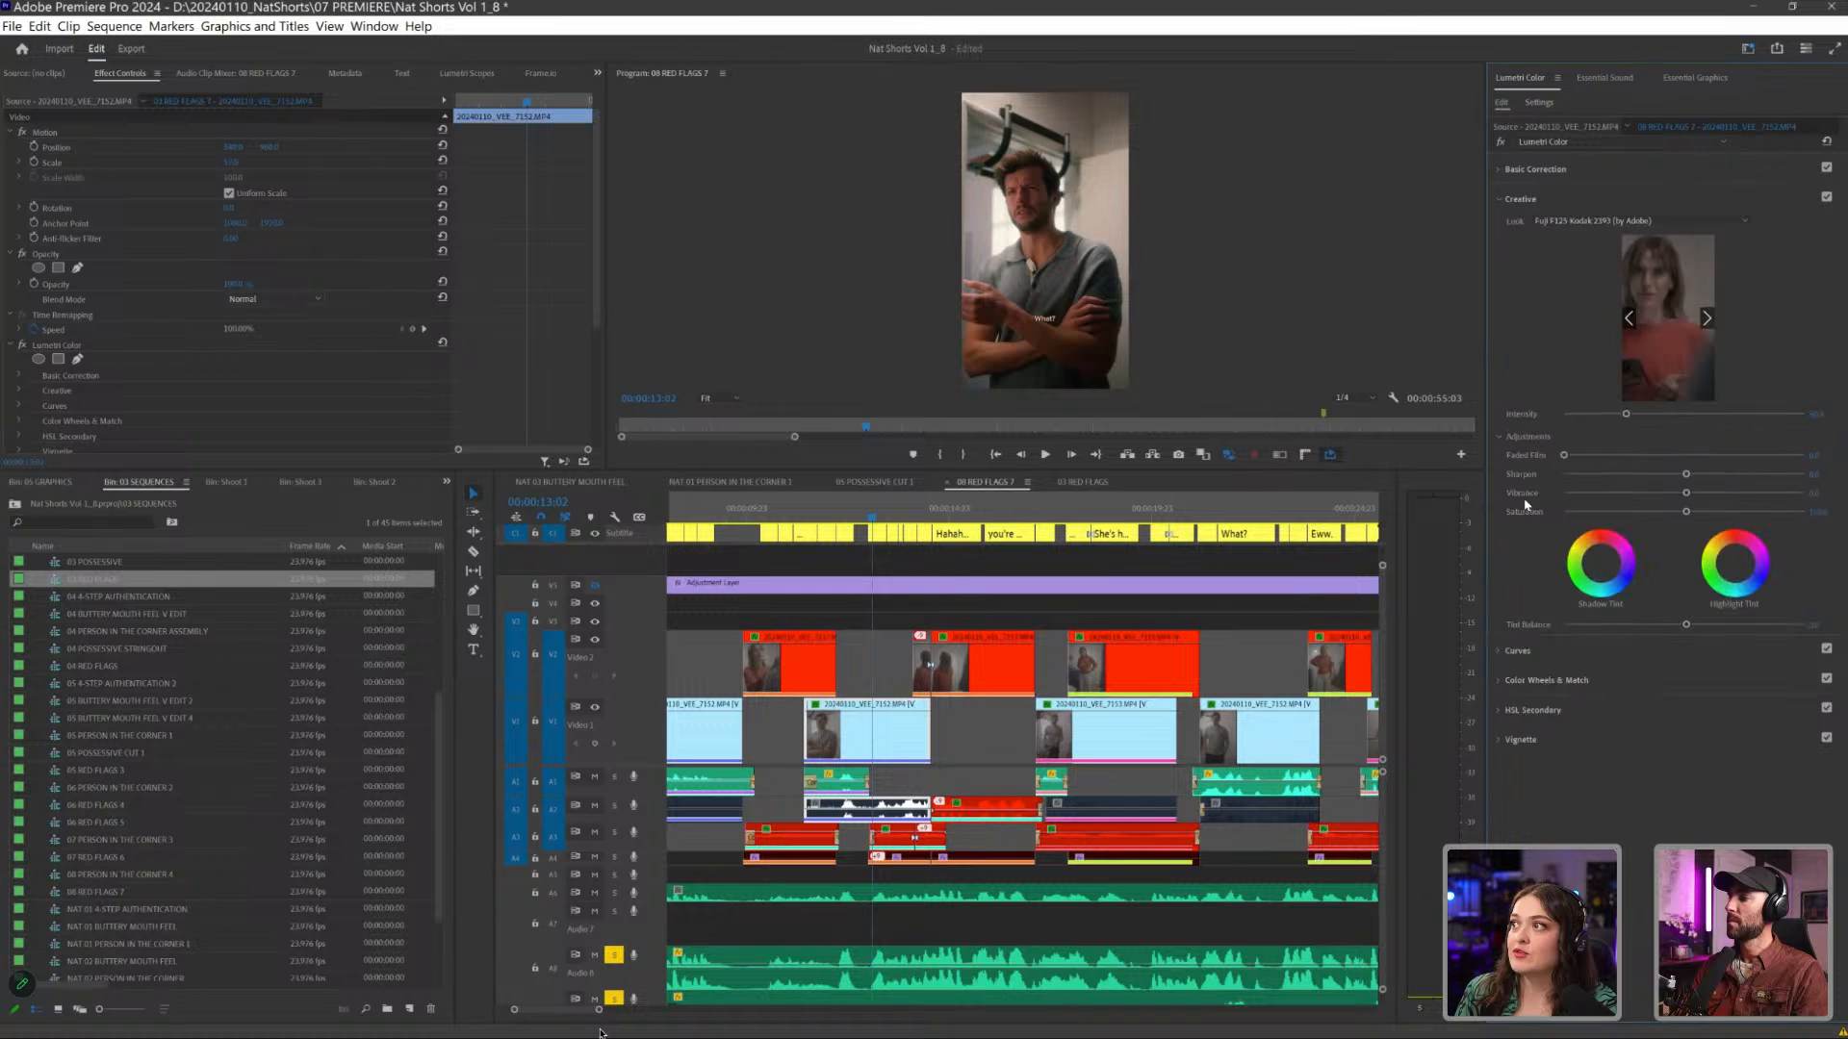
{"action": "left_click", "coordinate": [1626, 223]}
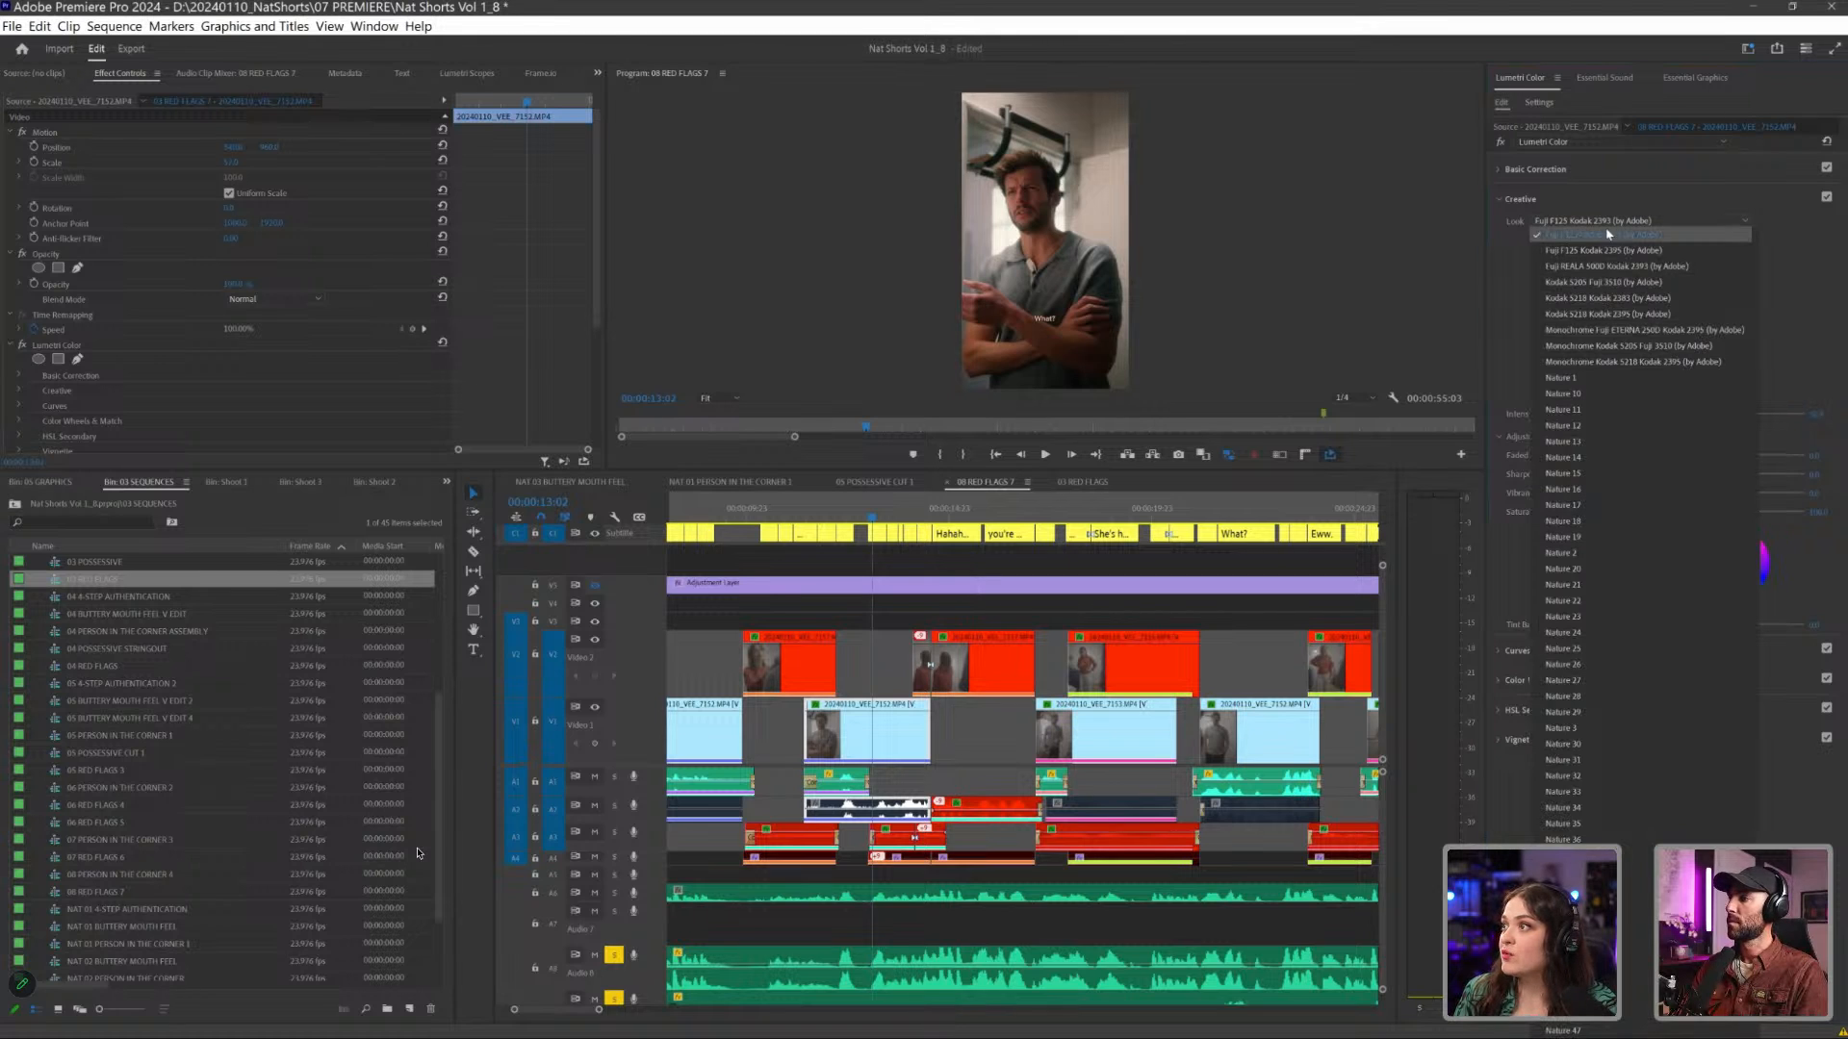
{"action": "left_click", "coordinate": [1686, 204]}
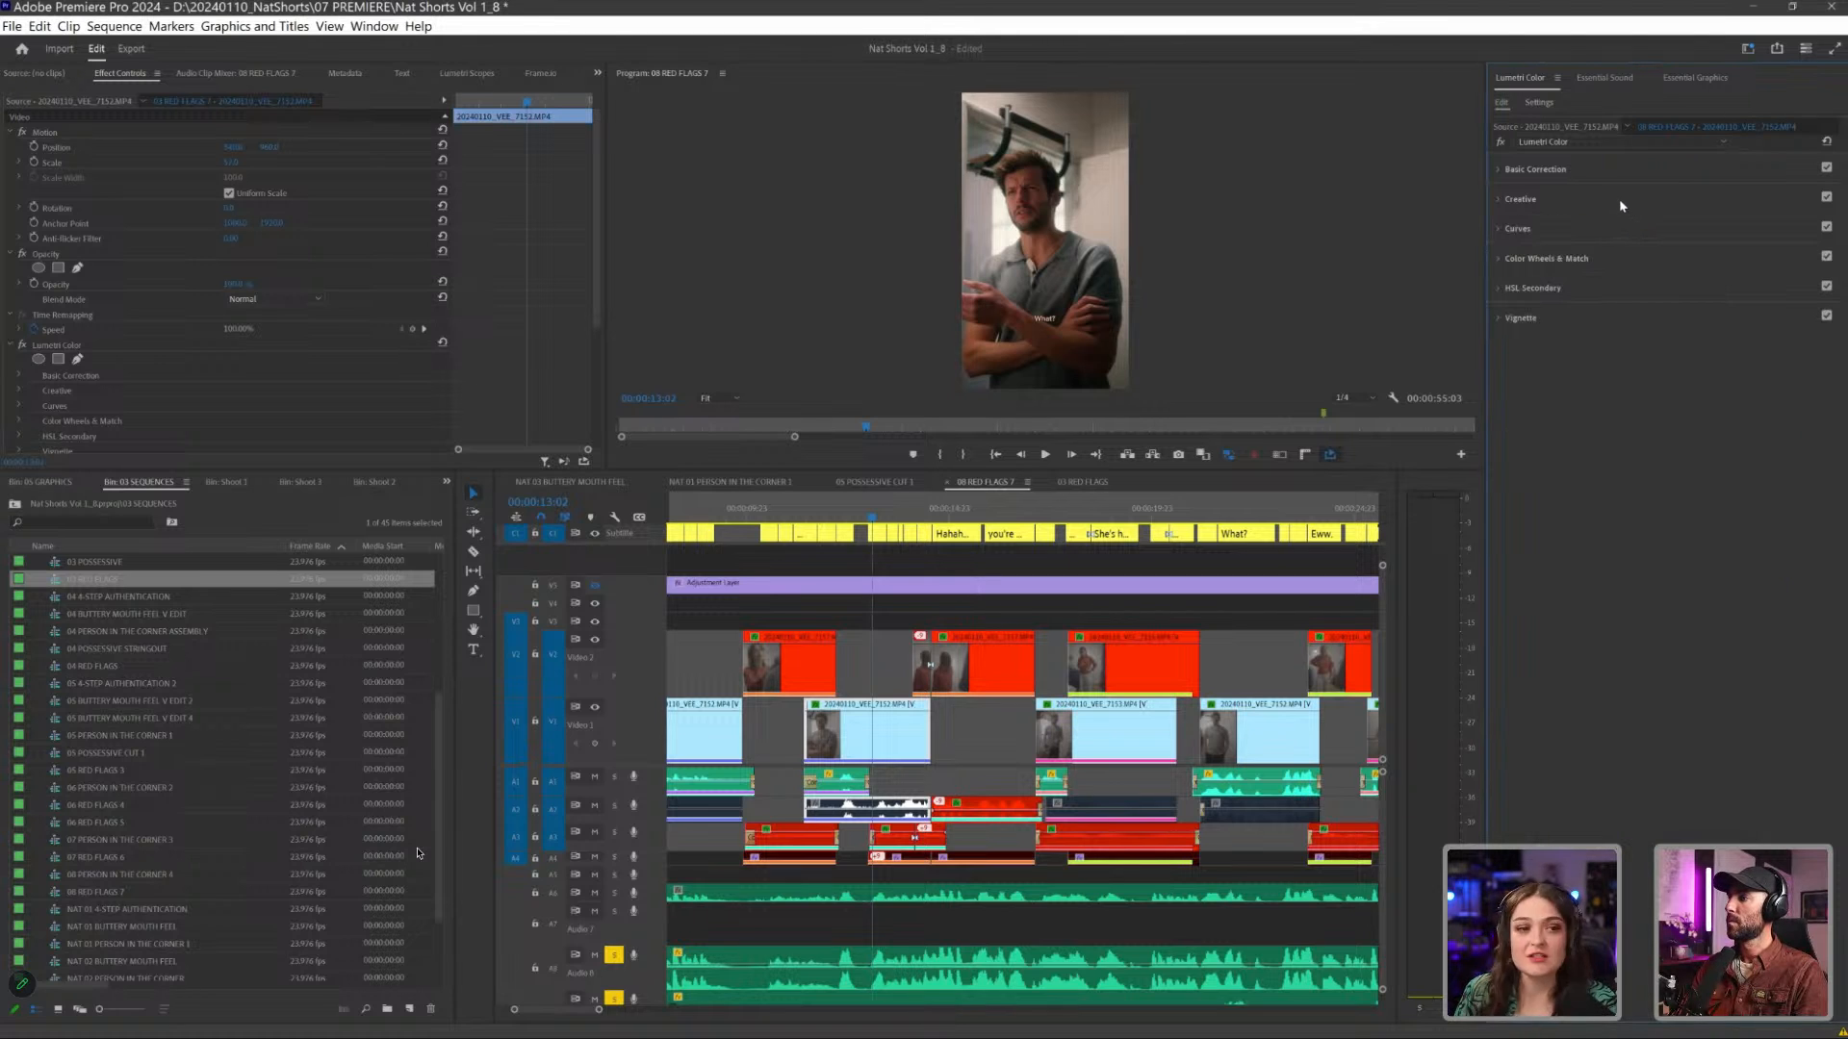
{"action": "left_click", "coordinate": [1621, 202]}
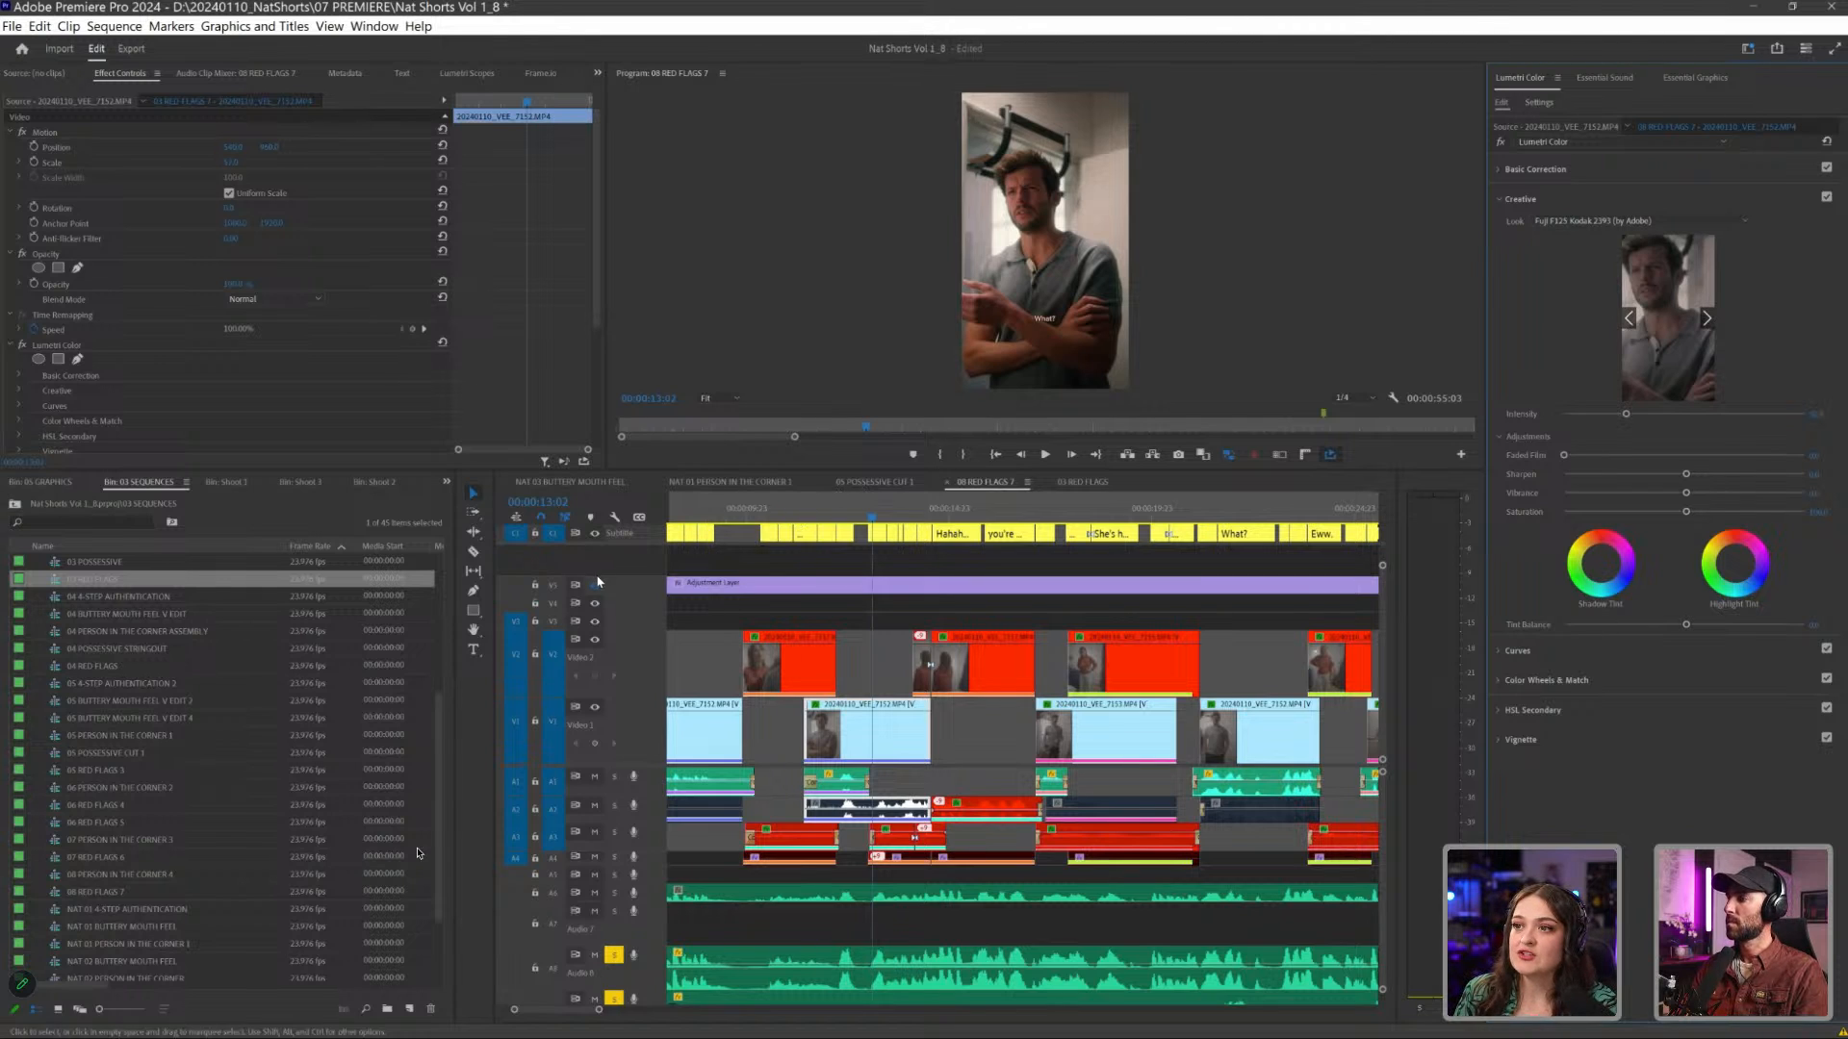
- Inspect the Basic Correction and Creative settings of the adjustment layer's Lumetri Color effect, and collapse both sections
{"action": "left_click", "coordinate": [674, 585]}
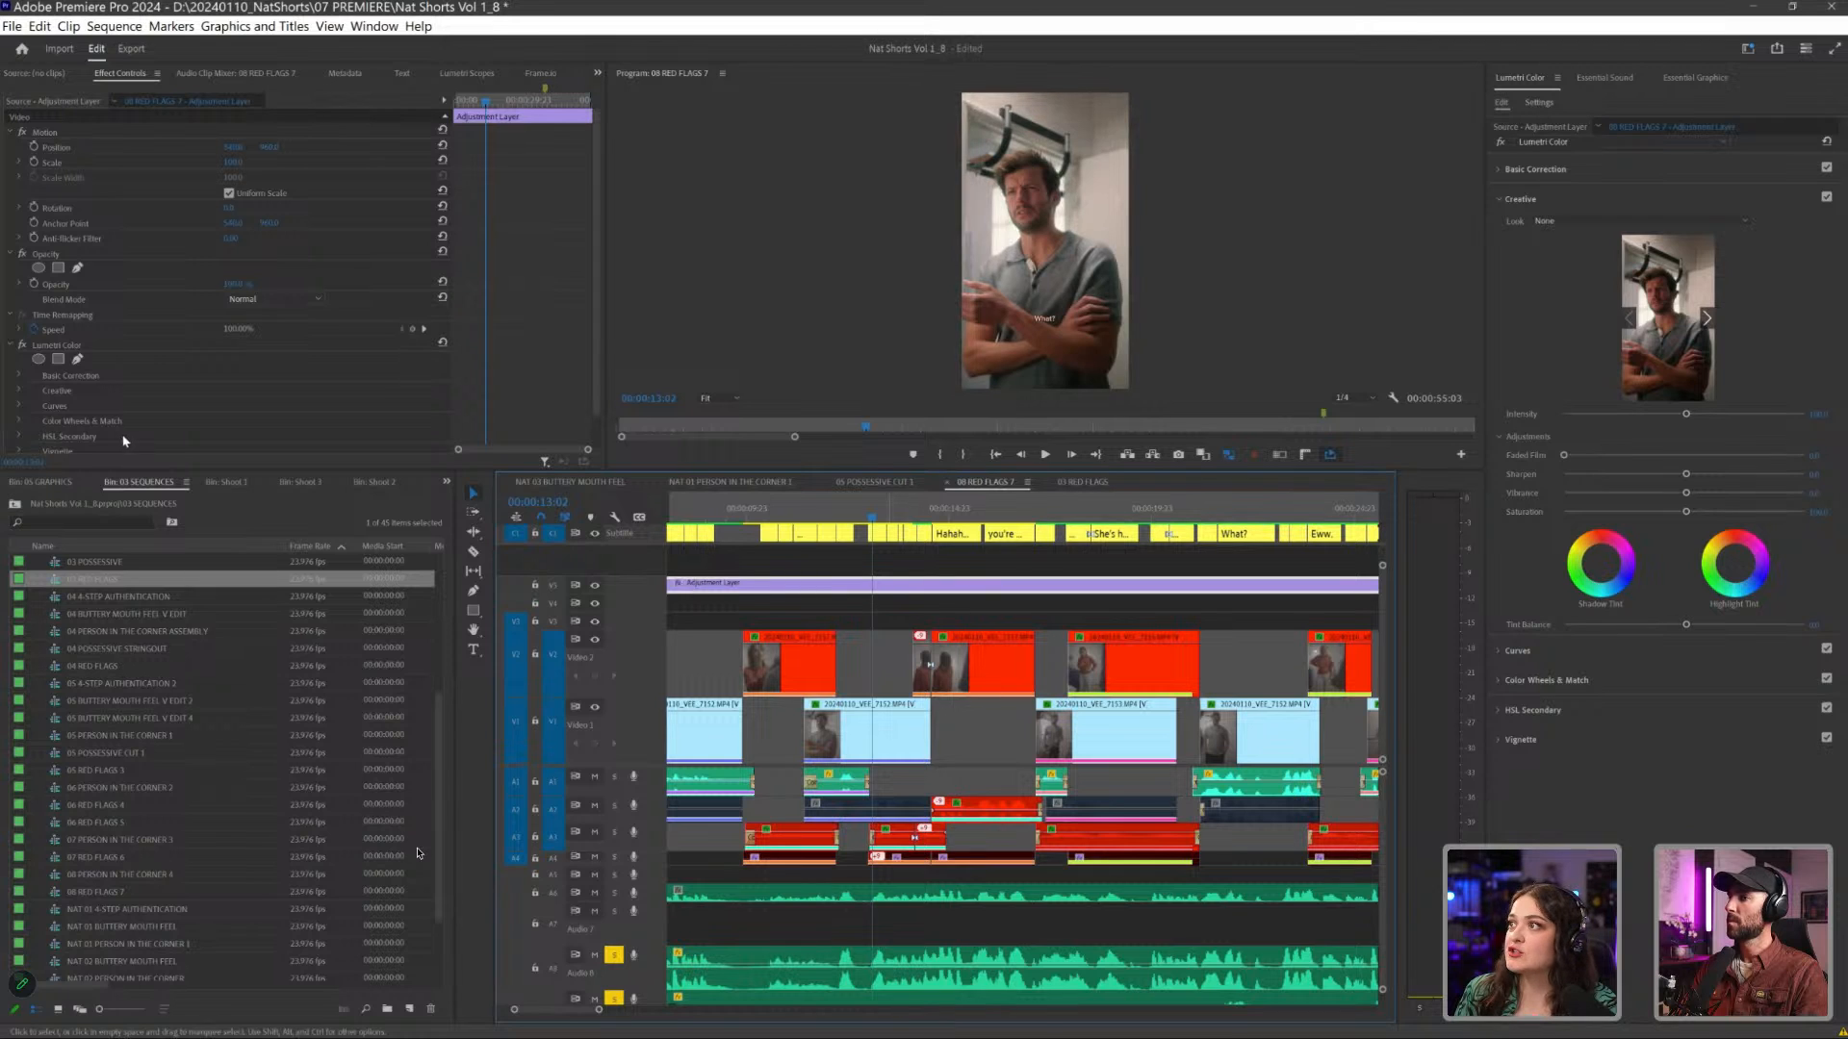
{"action": "left_click", "coordinate": [68, 344]}
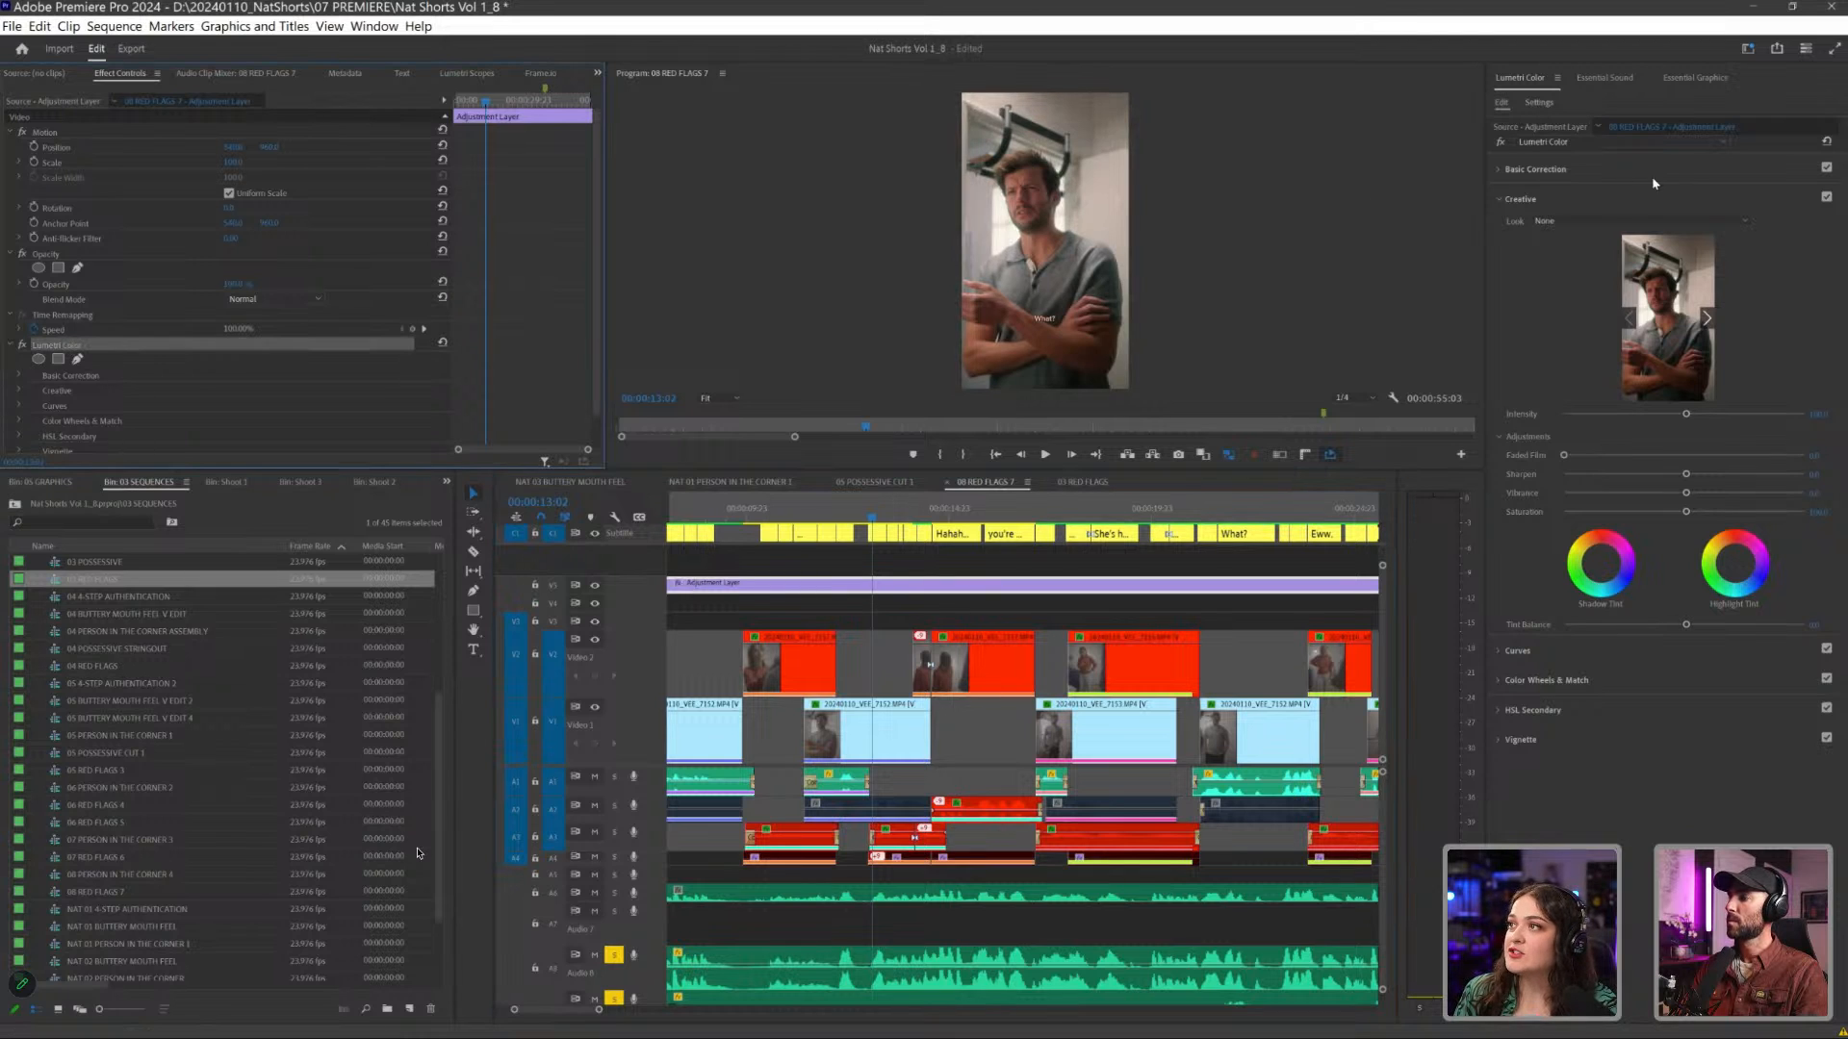
{"action": "left_click", "coordinate": [1533, 171]}
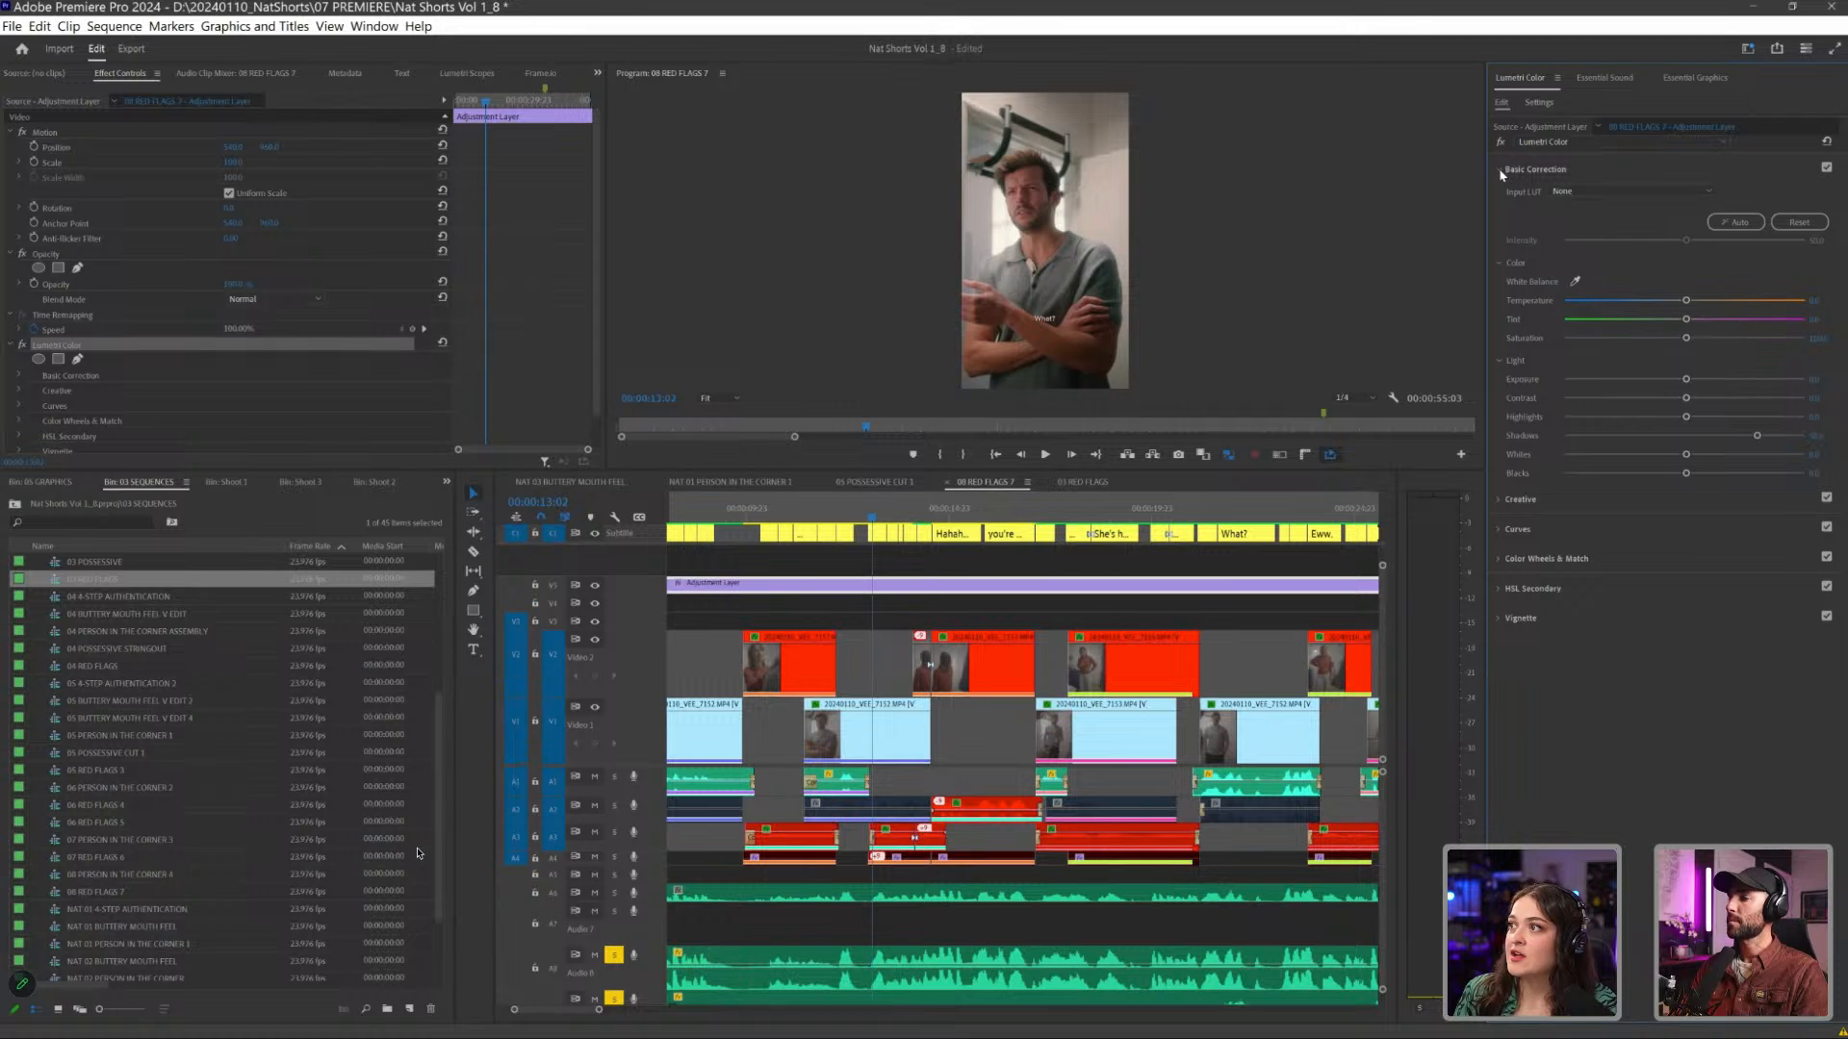
{"action": "left_click", "coordinate": [1515, 498]}
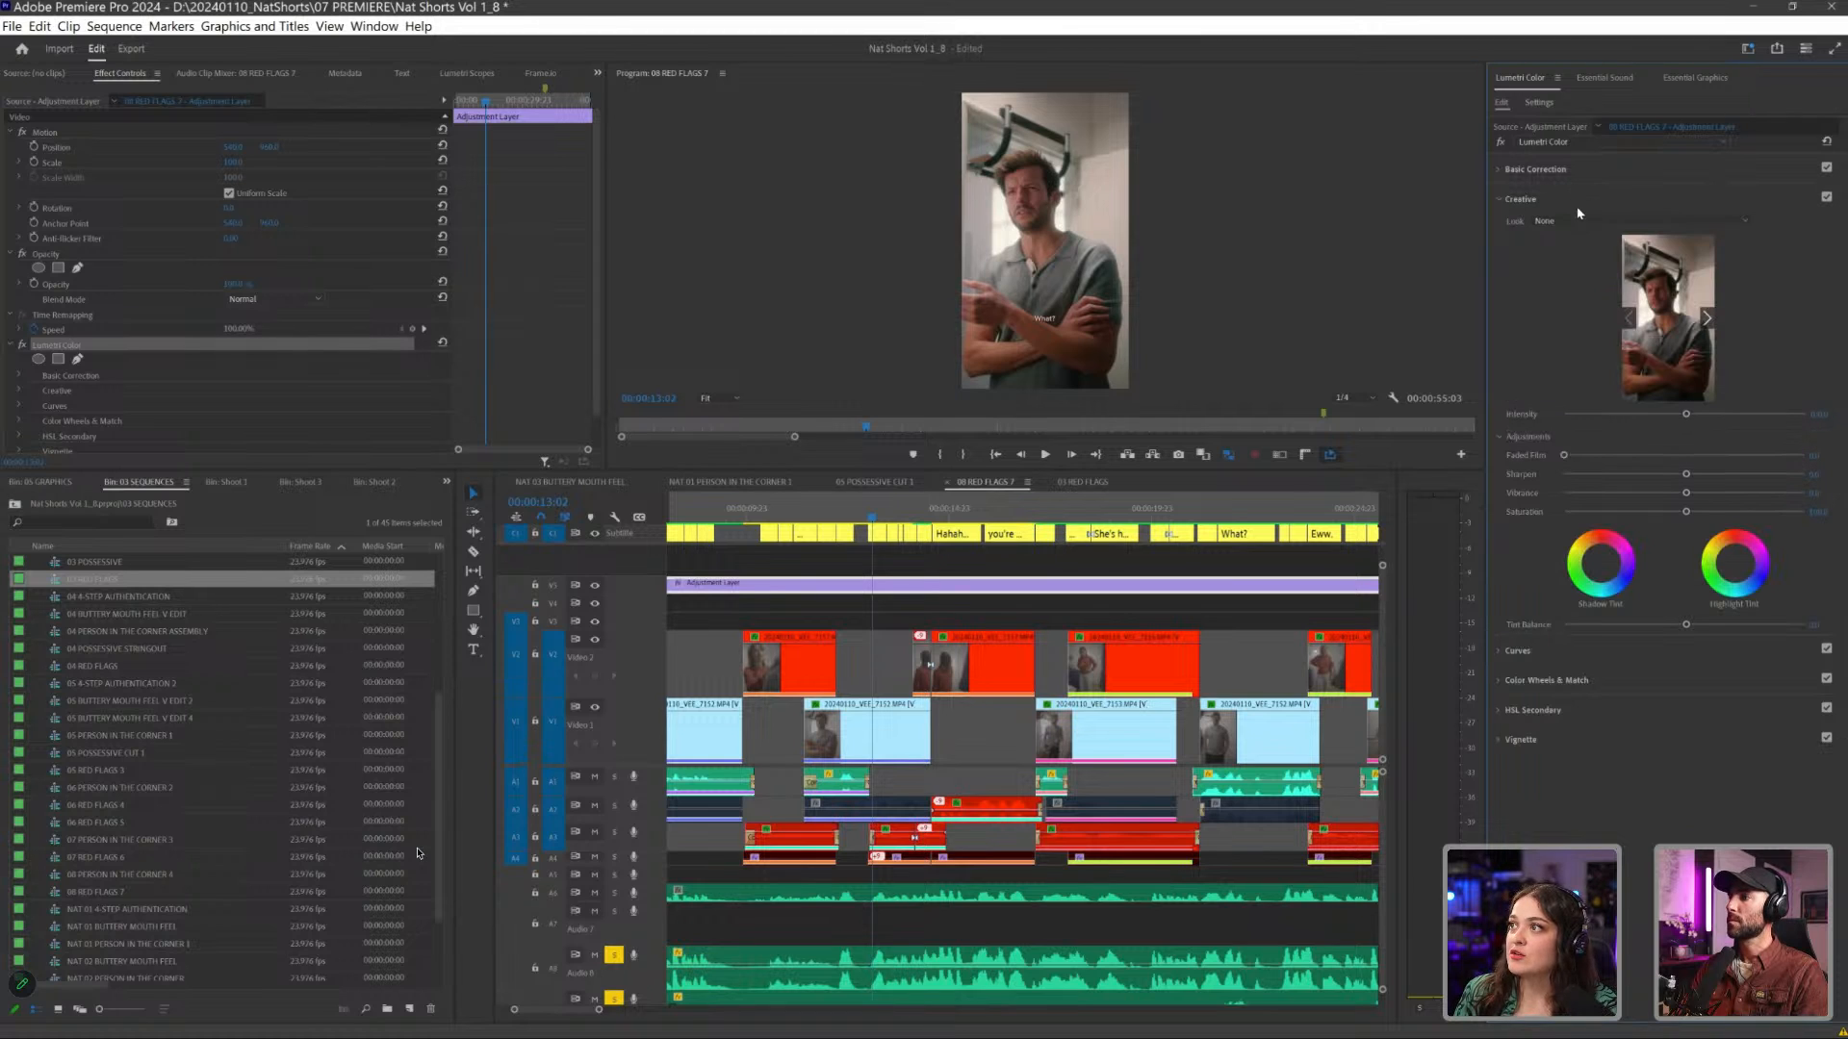
{"action": "left_click", "coordinate": [1501, 504]}
{"action": "left_click", "coordinate": [1520, 169]}
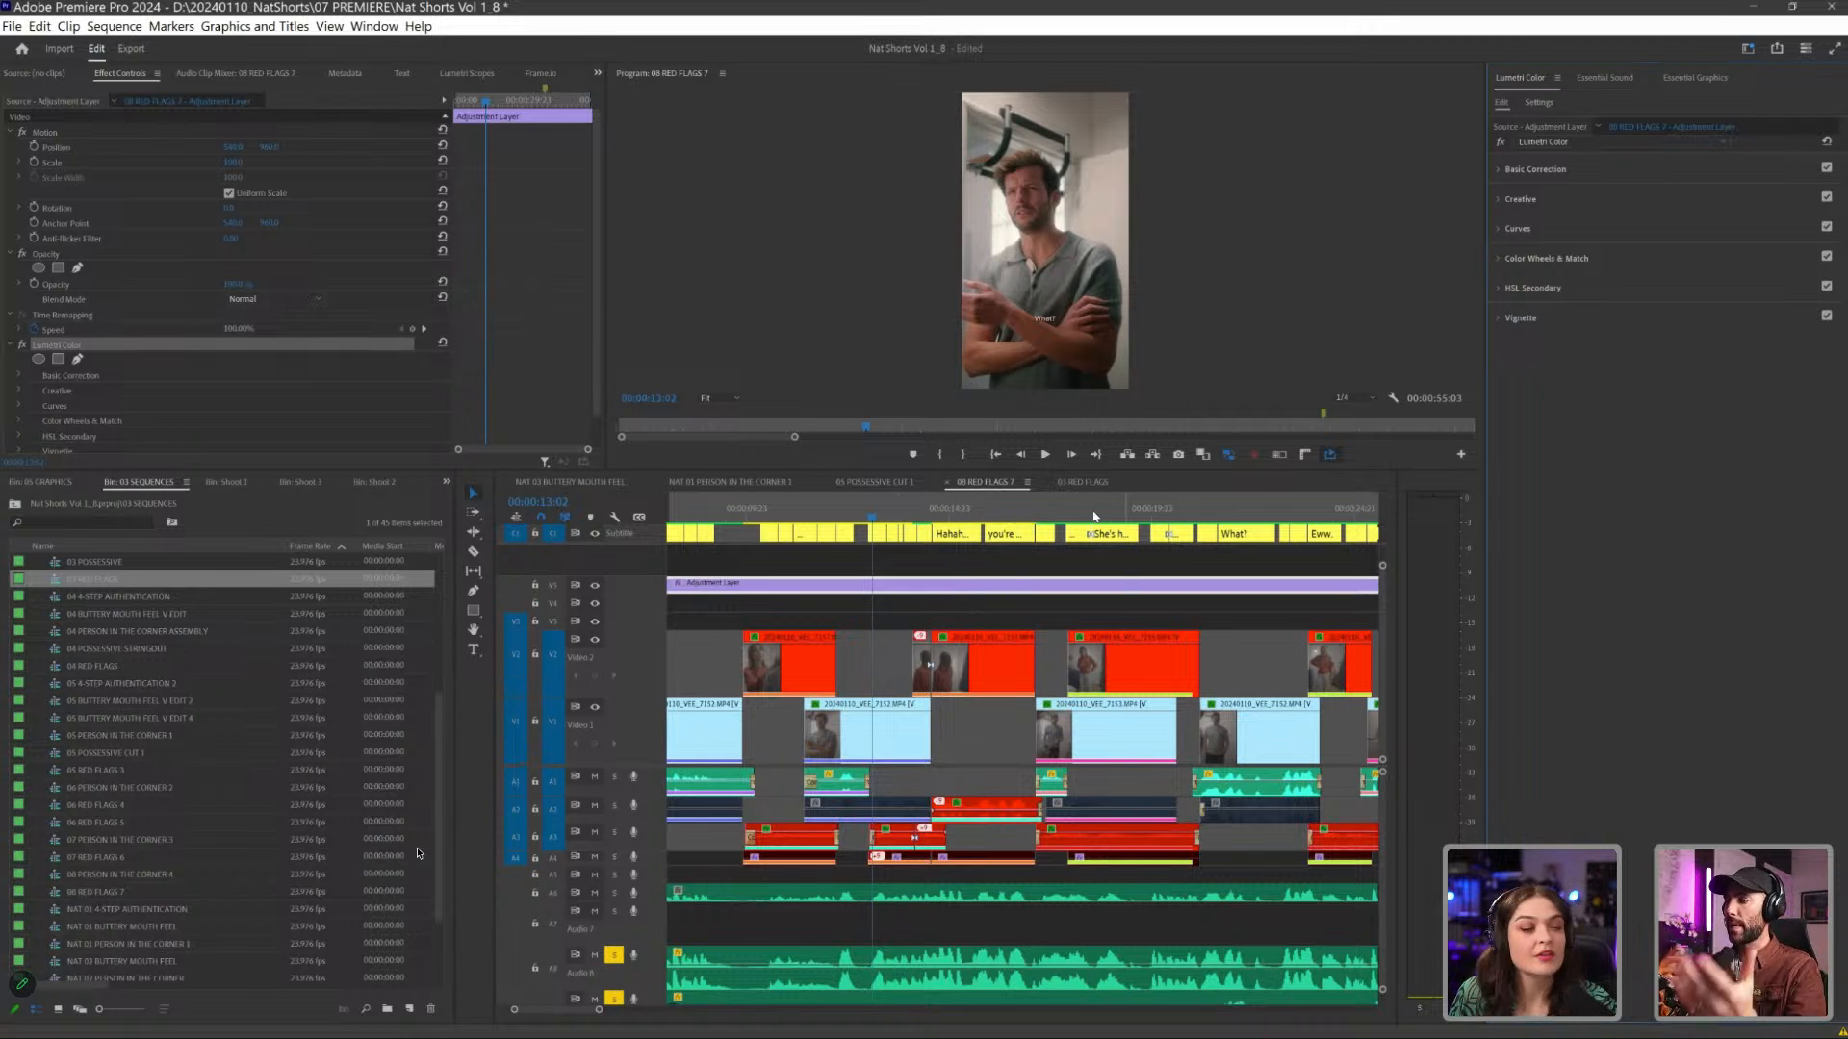
- Scrub and play through the graded shots of 08 RED FLAGS 7 up to the woman at the closet door
{"action": "left_click_drag", "start_coordinate": [1095, 516], "coordinate": [1143, 516]}
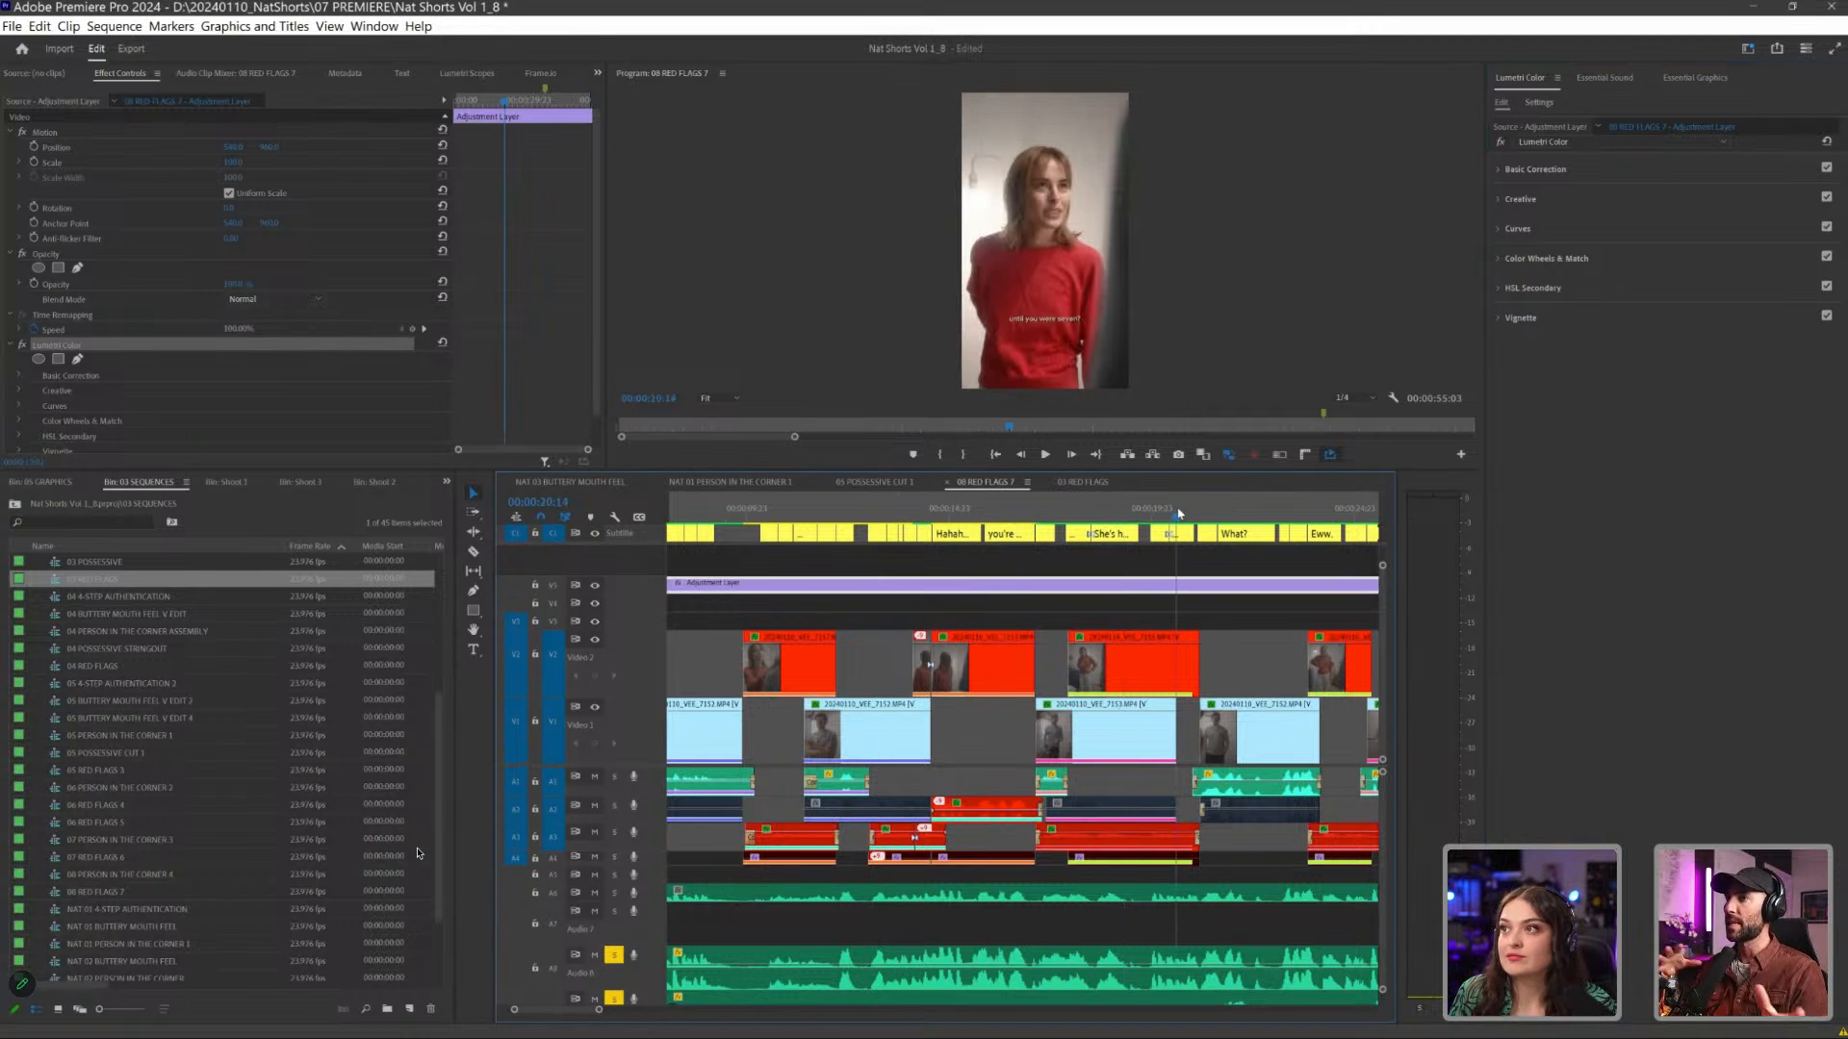
{"action": "left_click", "coordinate": [1333, 521]}
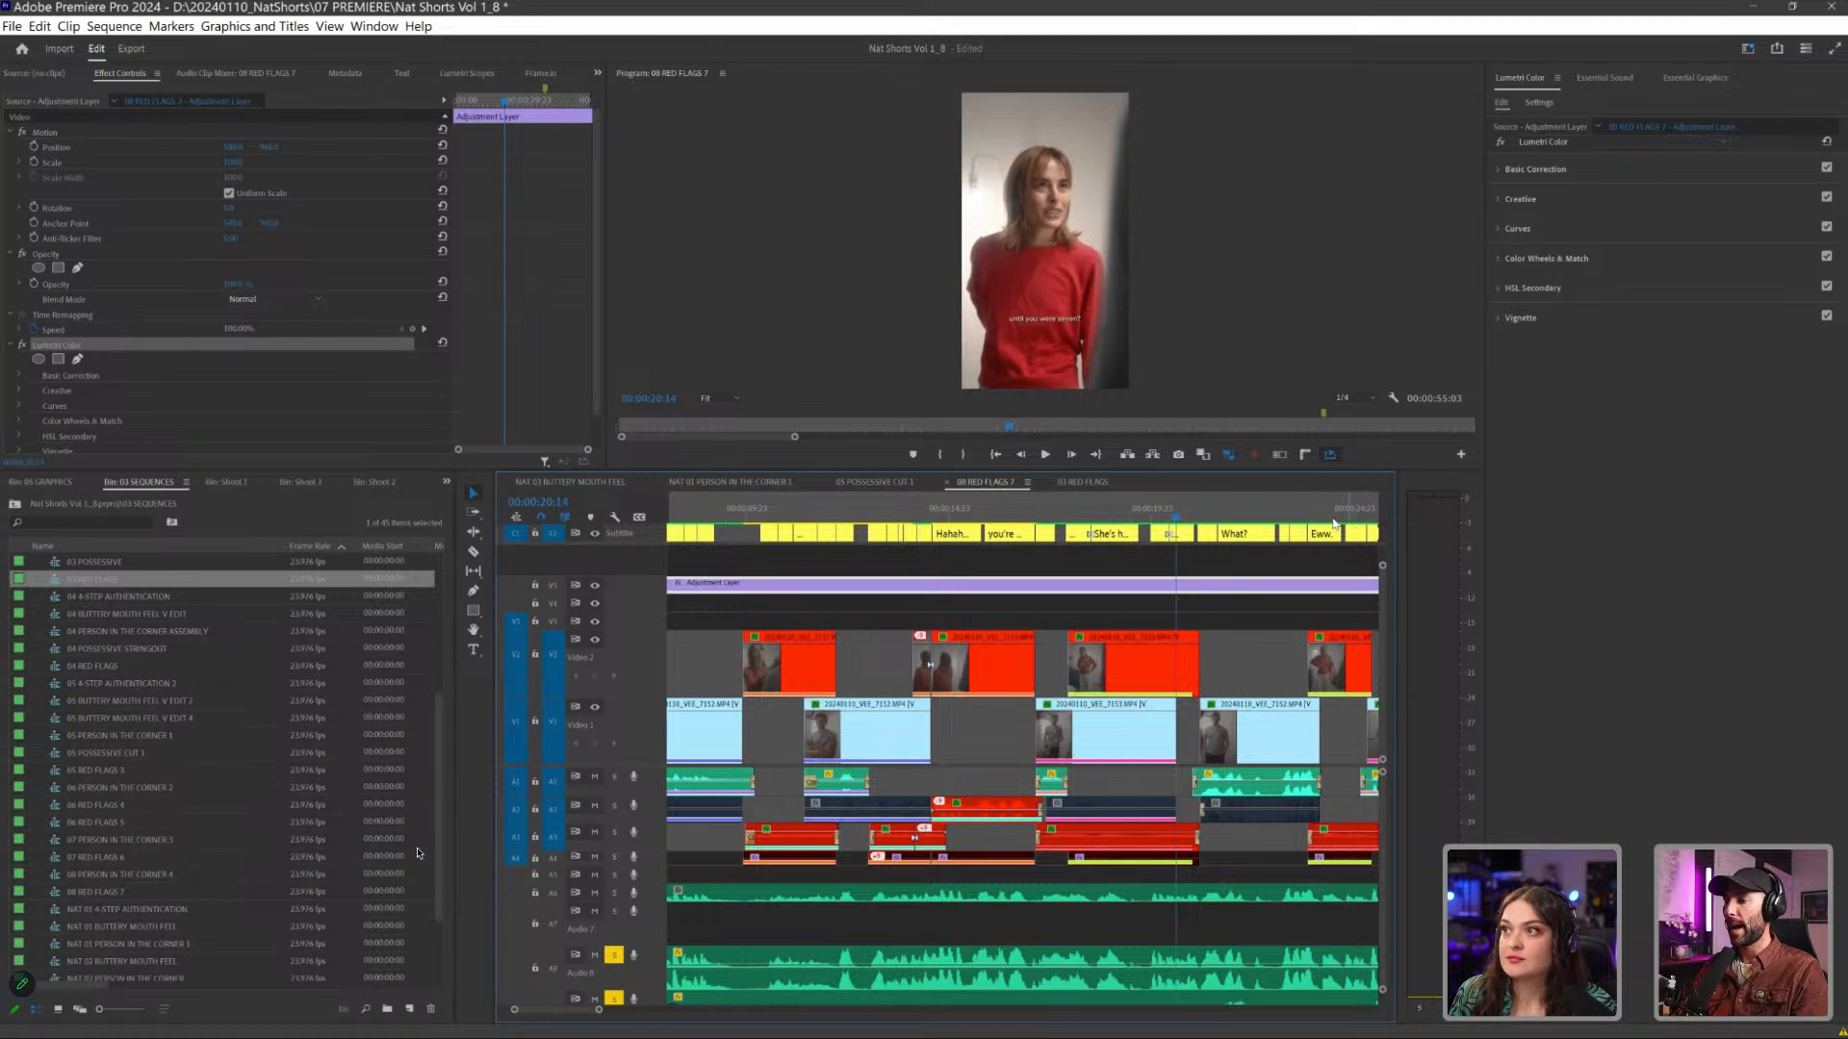
{"action": "scroll", "coordinate": [1196, 653], "scroll_direction": "down", "scroll_amount": 10}
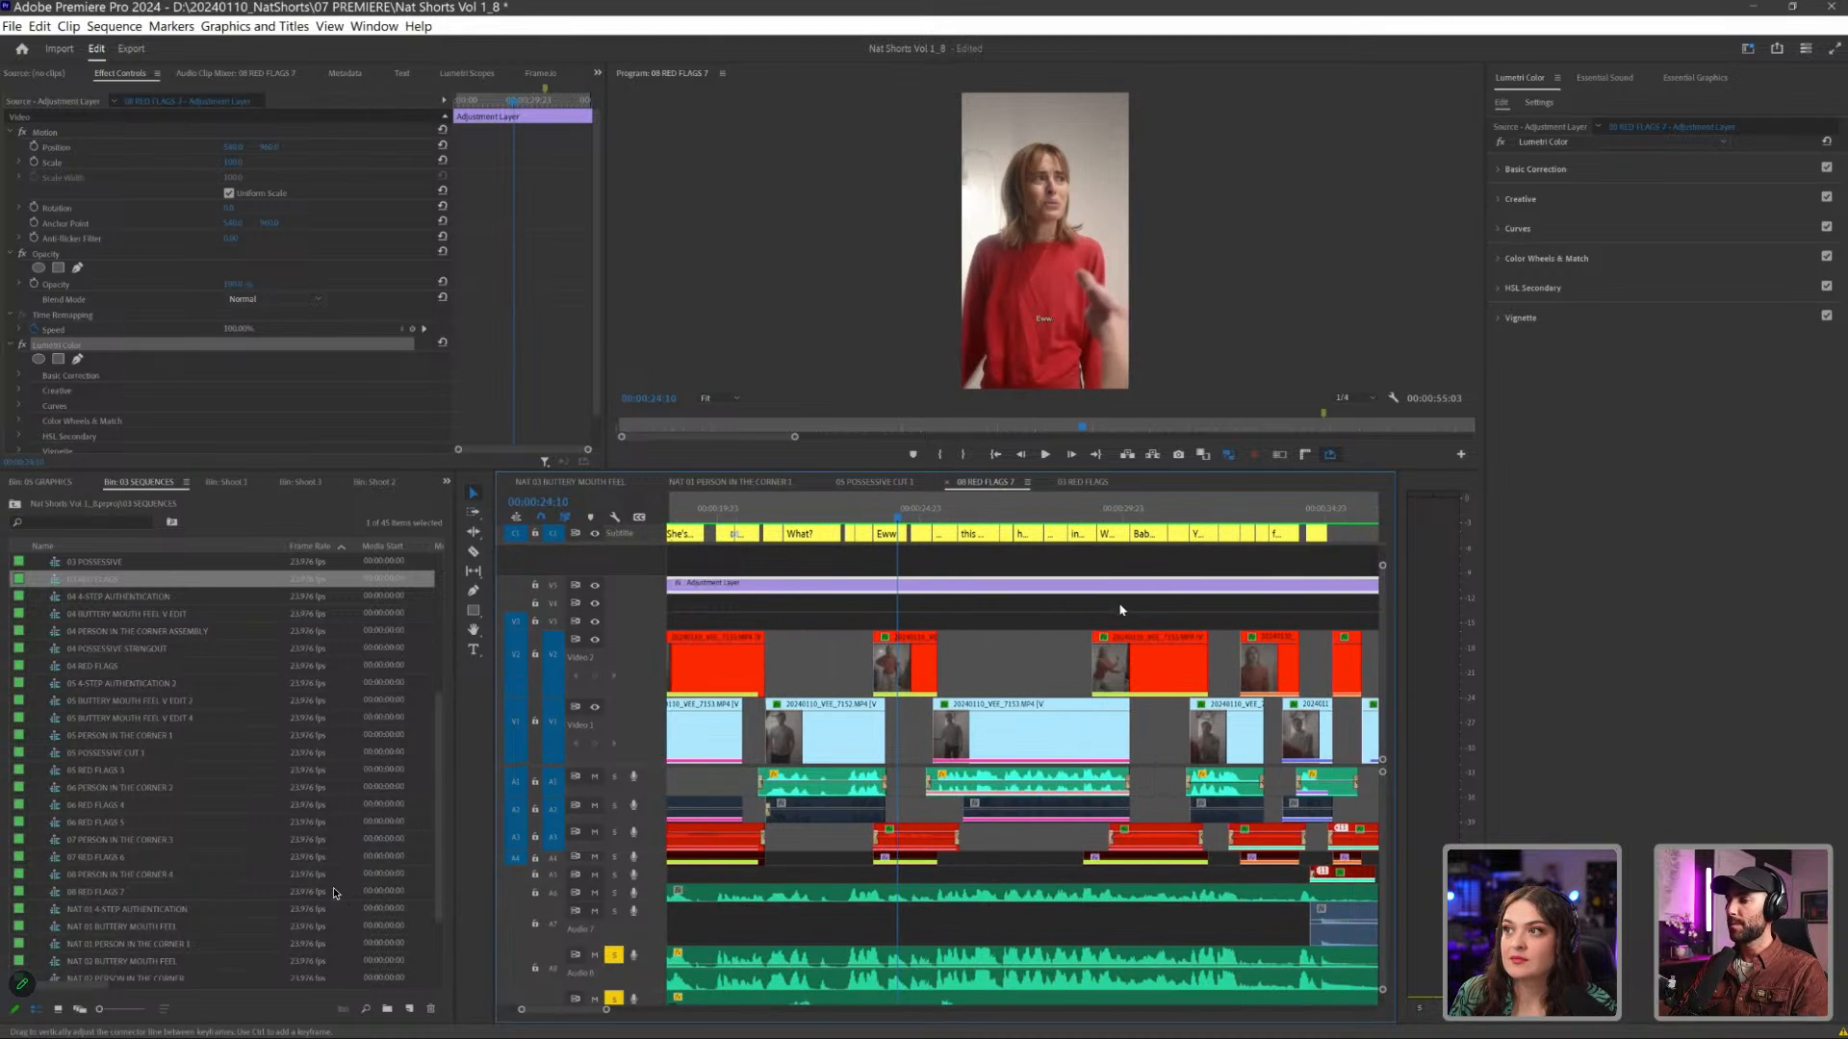
{"action": "left_click", "coordinate": [906, 518]}
{"action": "key", "text": "space"}
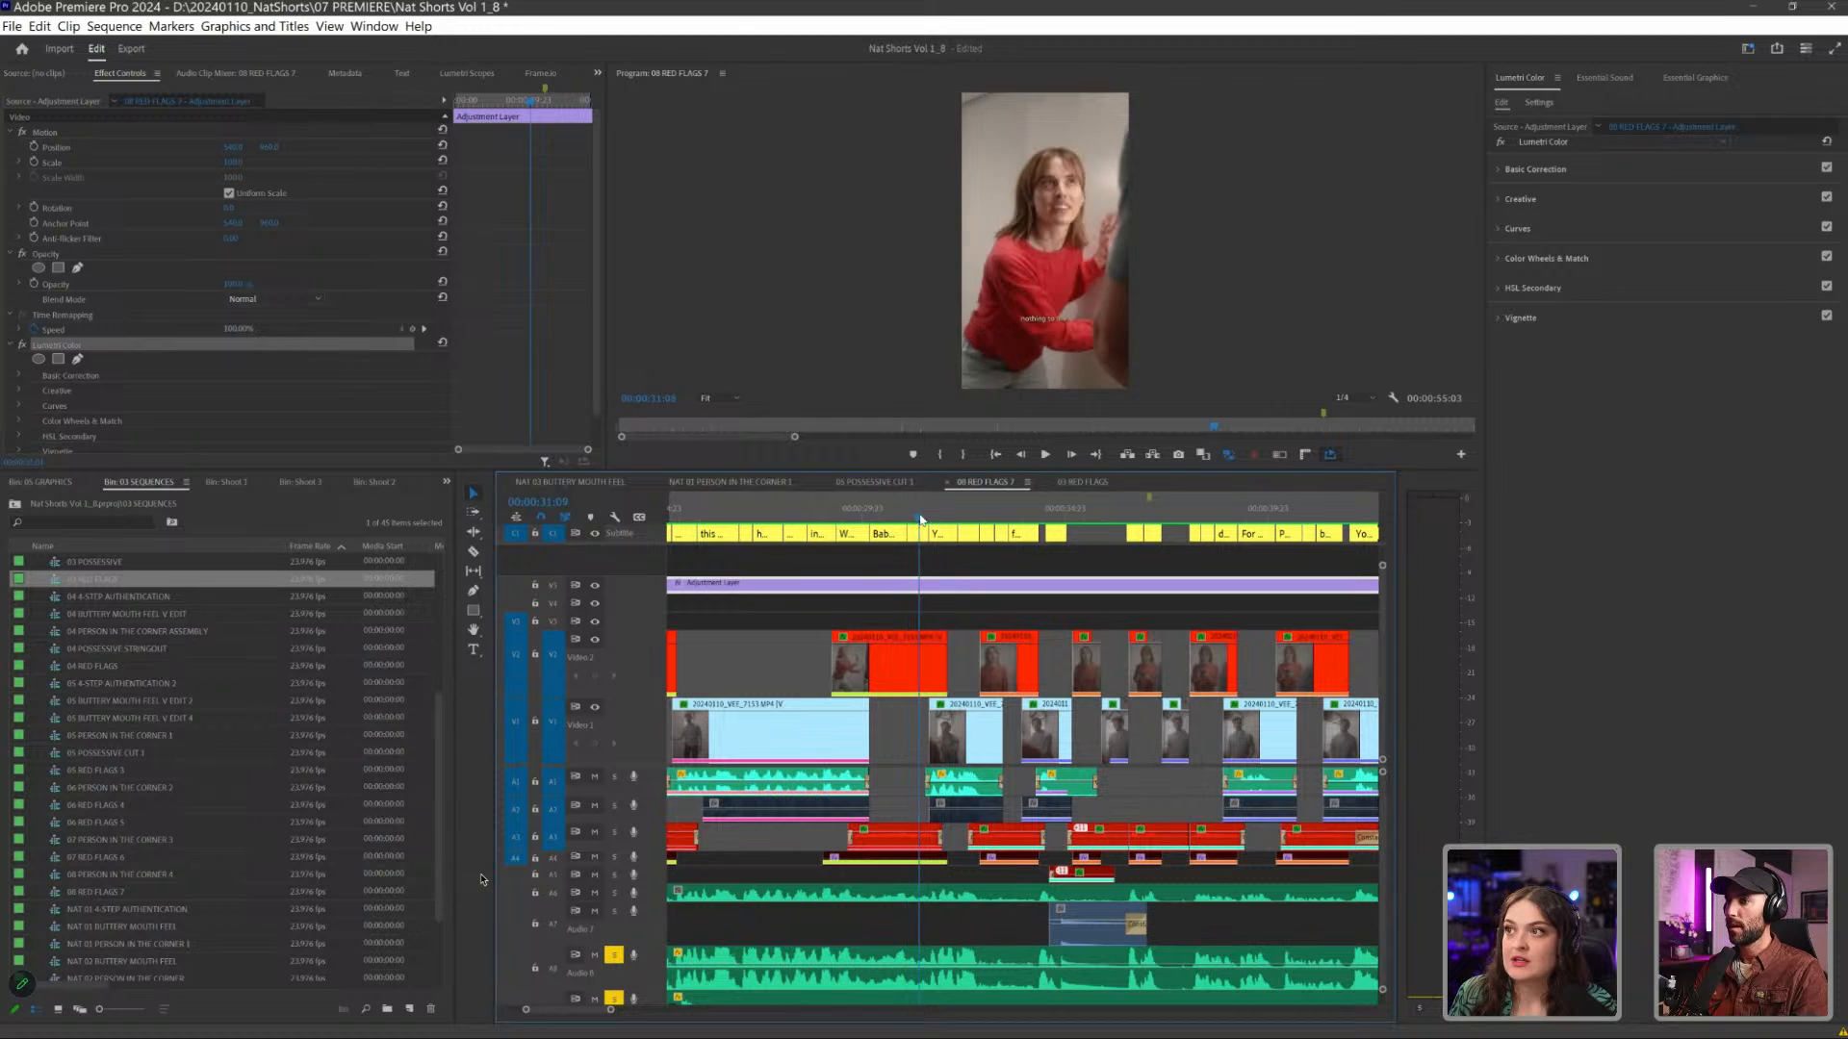
{"action": "left_click", "coordinate": [879, 519]}
{"action": "left_click_drag", "start_coordinate": [876, 522], "coordinate": [867, 523]}
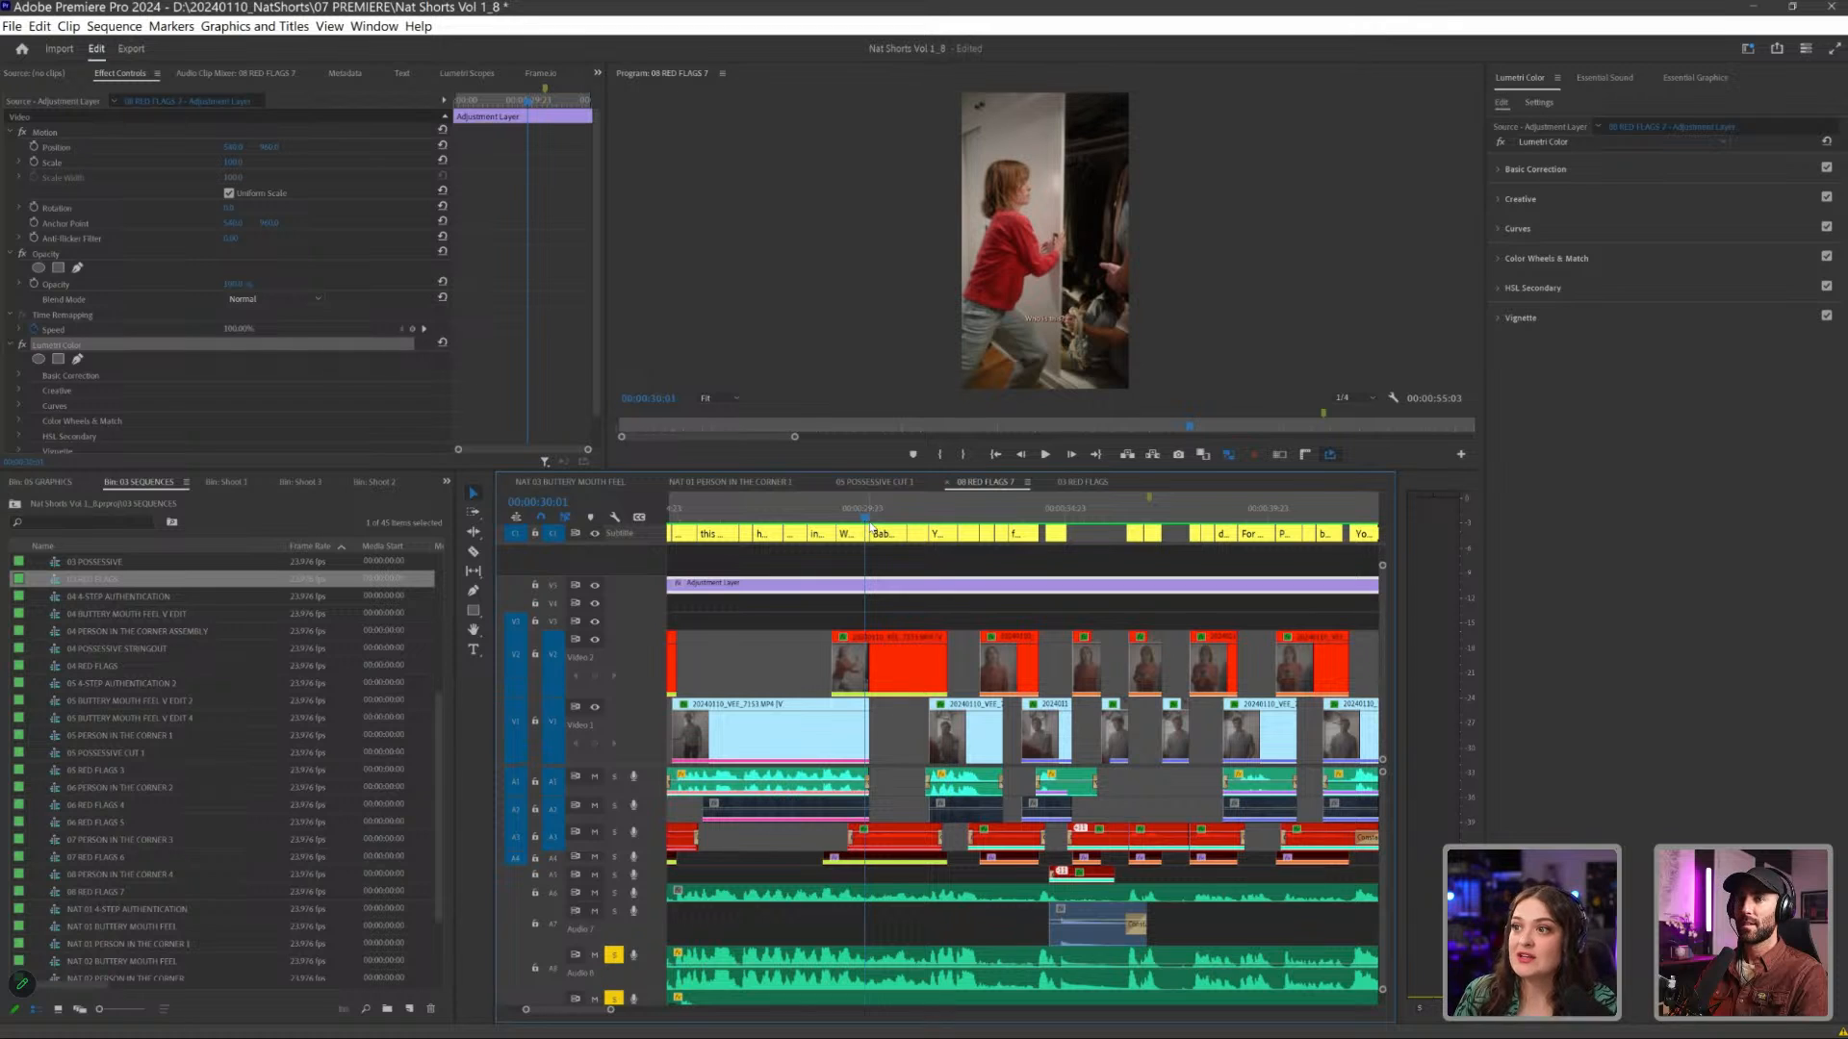
{"action": "key", "text": "space"}
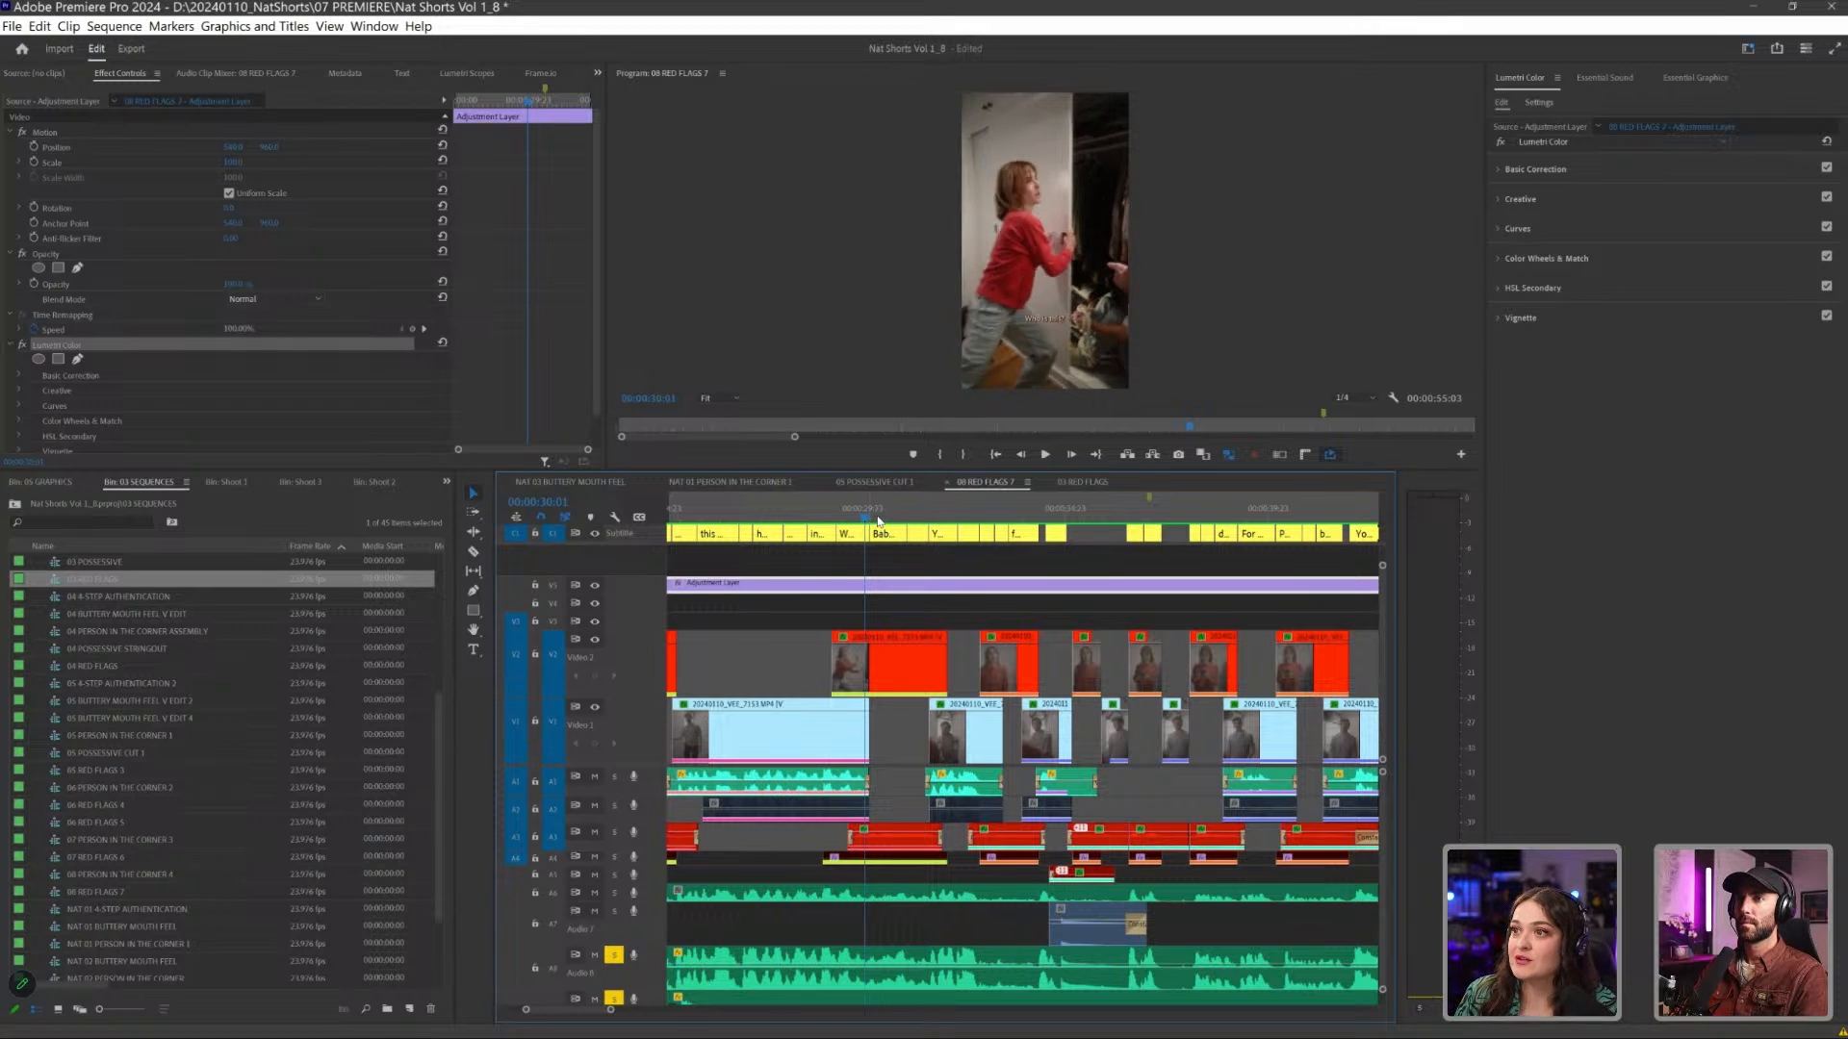
{"action": "left_click_drag", "start_coordinate": [878, 521], "coordinate": [857, 524]}
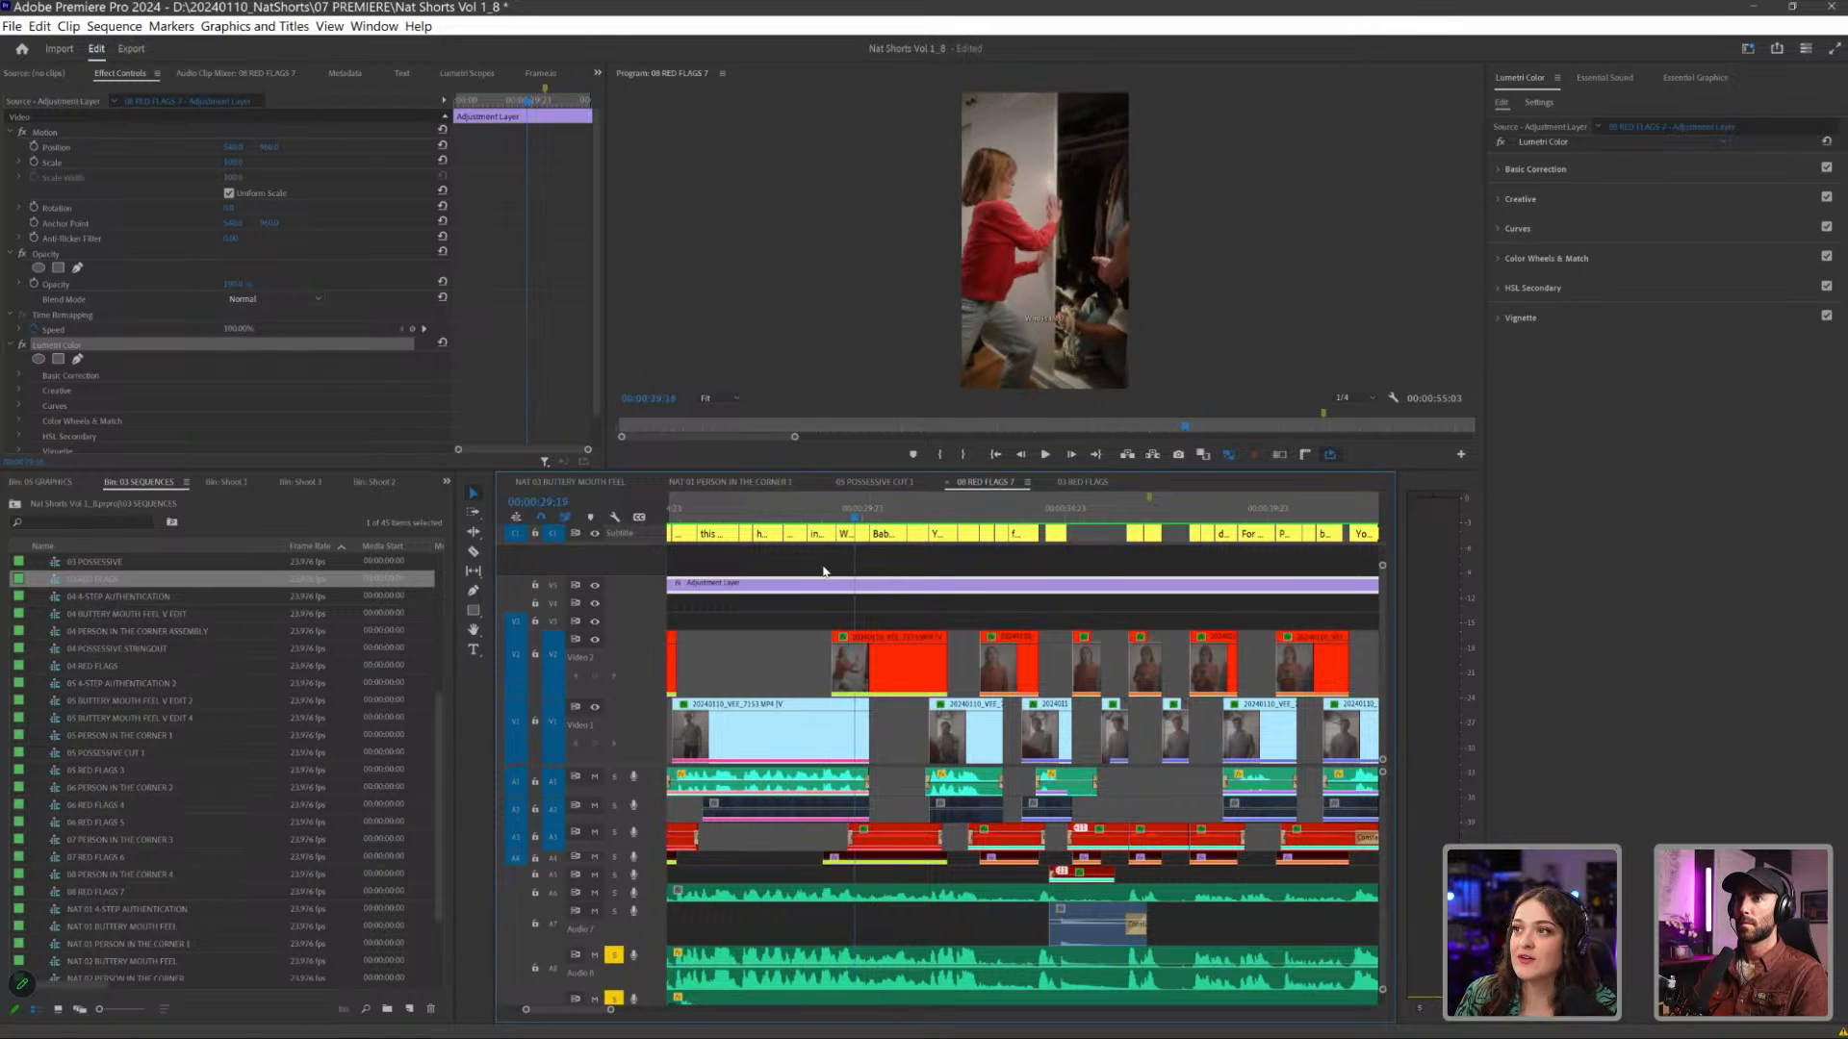
- Enlarge the Program monitor, play the sequence from the closet scene and return to the shot of the man facing the camera
{"action": "scroll", "coordinate": [823, 571], "scroll_direction": "up", "scroll_amount": 4}
{"action": "left_click", "coordinate": [861, 510]}
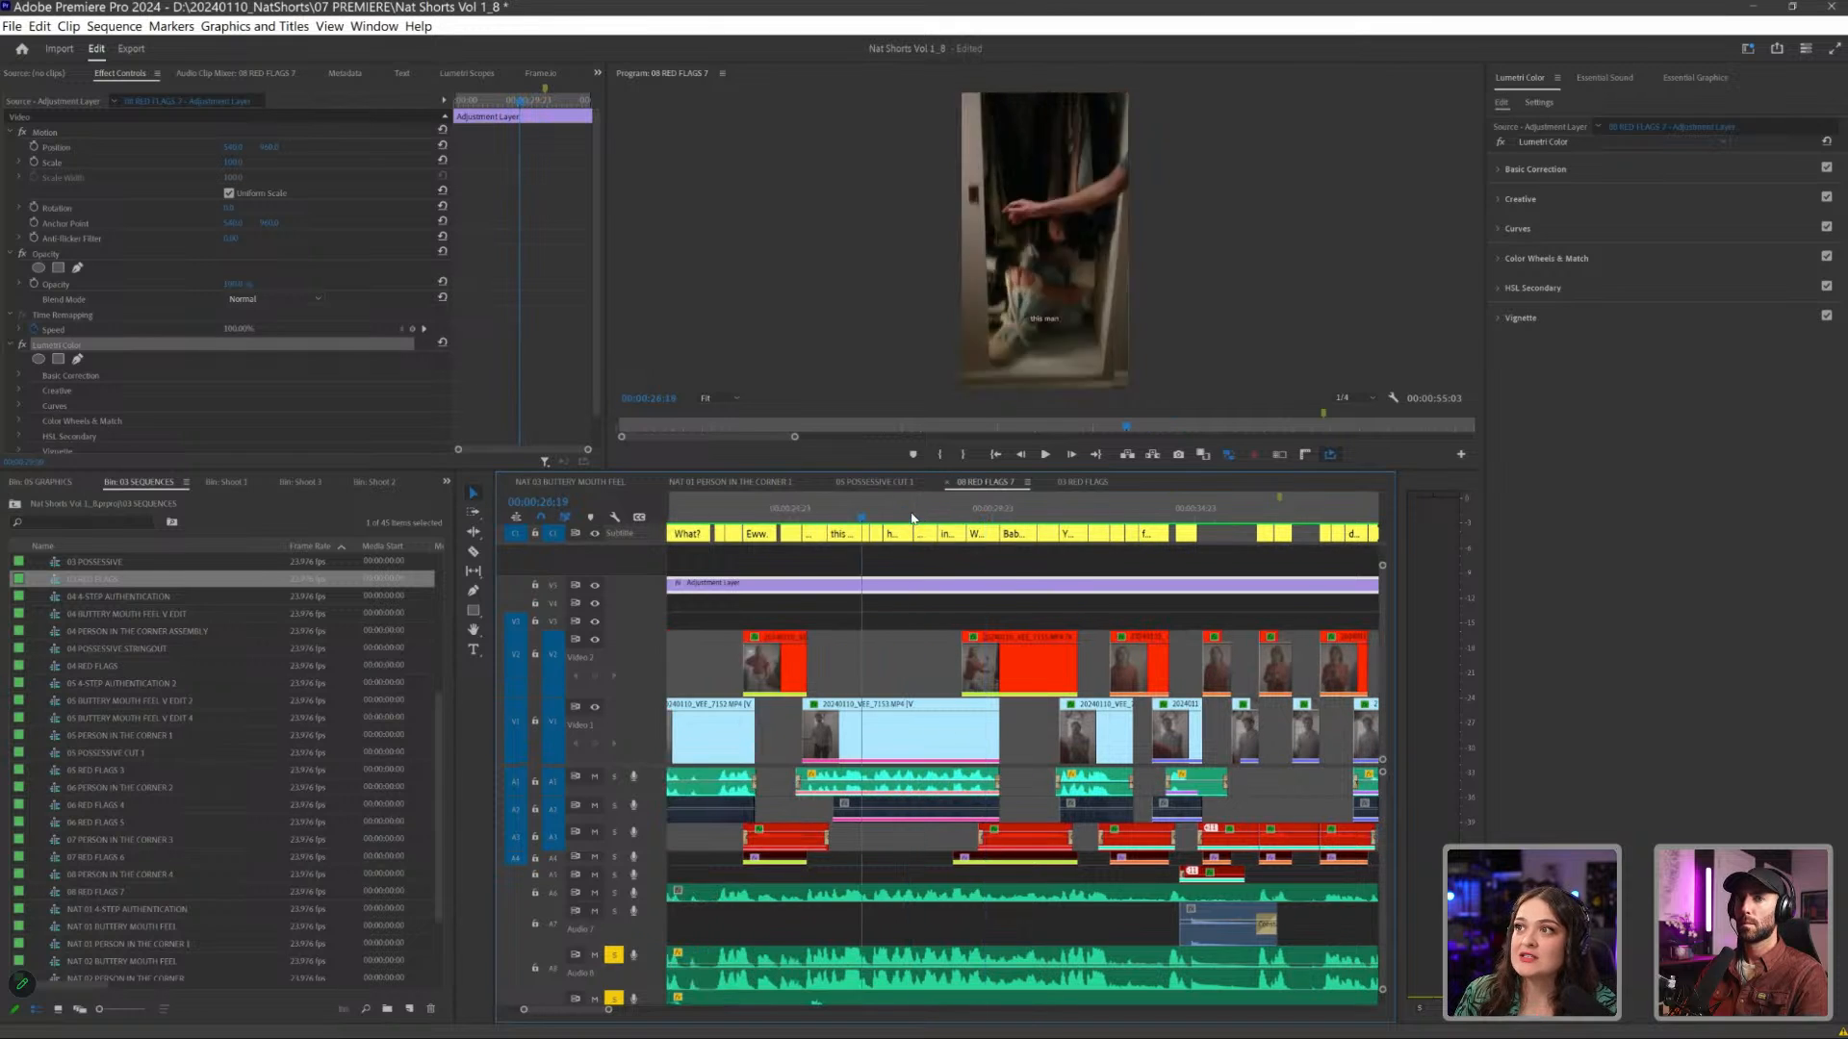
{"action": "left_click_drag", "start_coordinate": [912, 520], "coordinate": [842, 610]}
{"action": "key", "text": "space"}
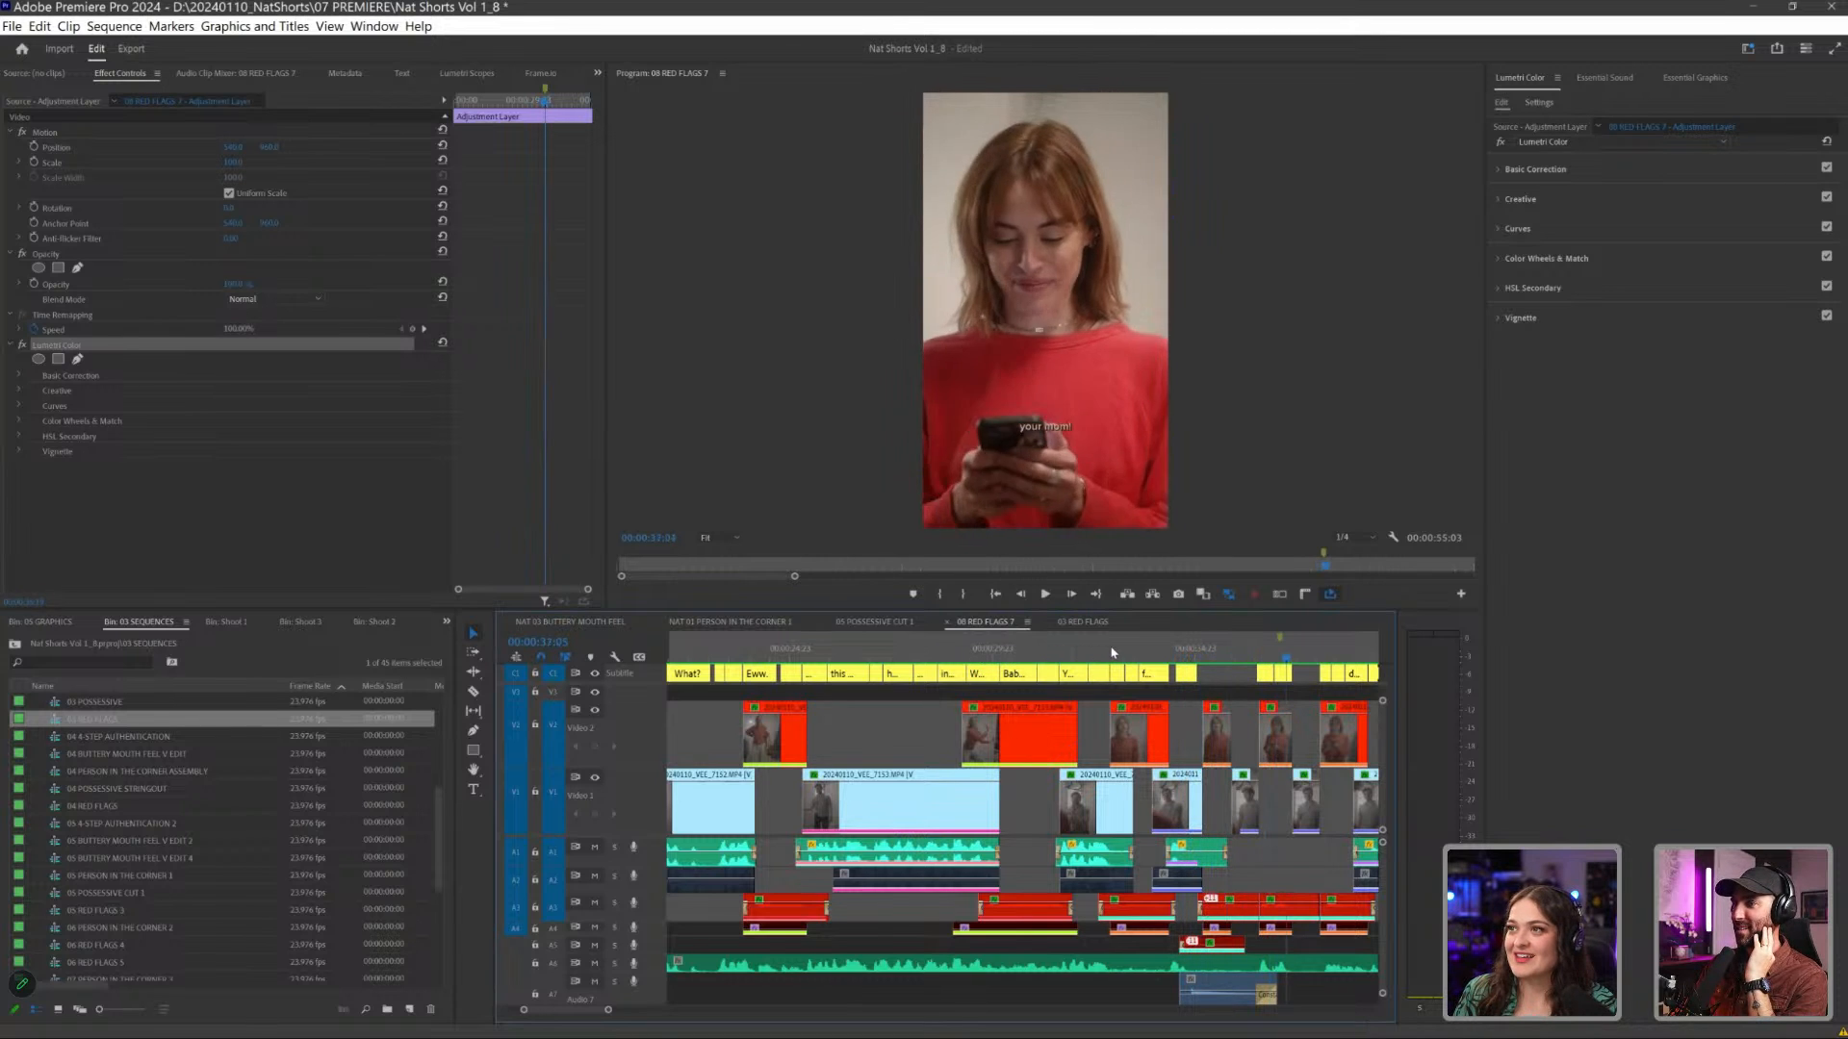
{"action": "left_click", "coordinate": [1206, 647]}
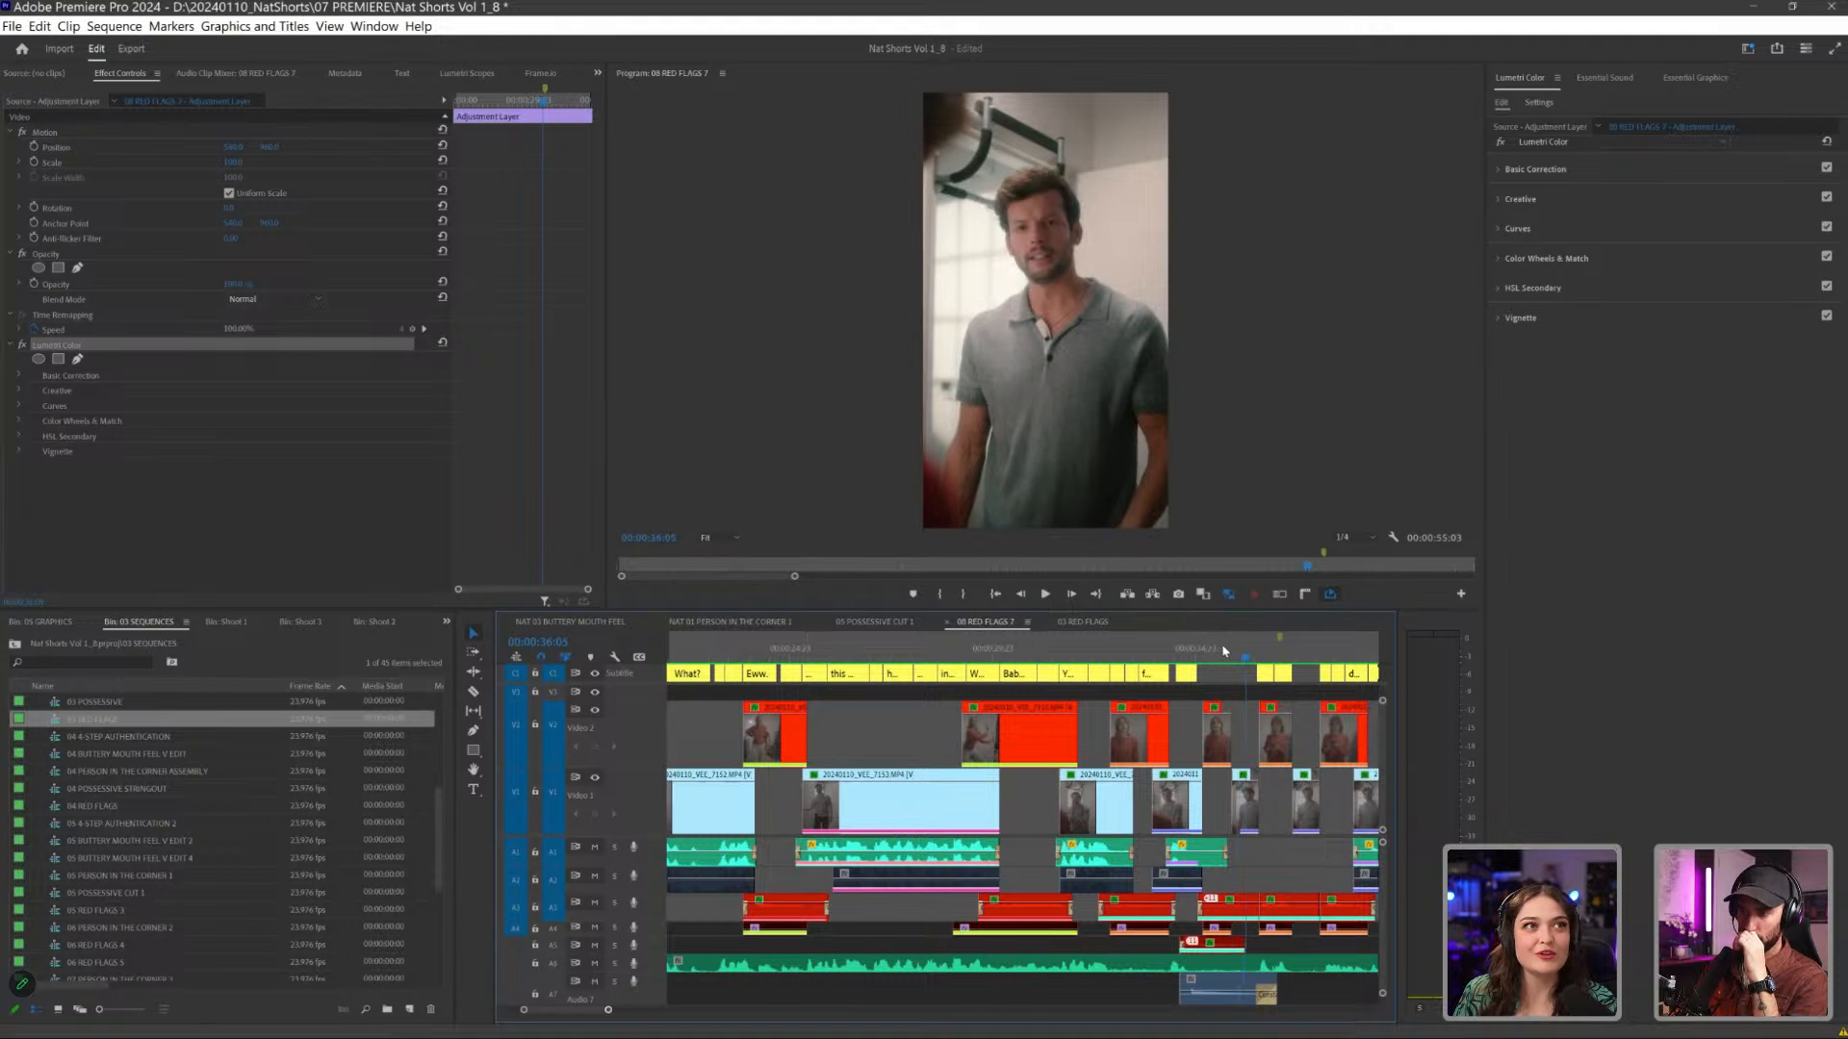
- Show the whole 08 RED FLAGS 7 timeline and review the shots from "For both of us?" to the woman holding her phone
{"action": "key", "text": "minus"}
{"action": "key", "text": "minus"}
{"action": "key", "text": "minus"}
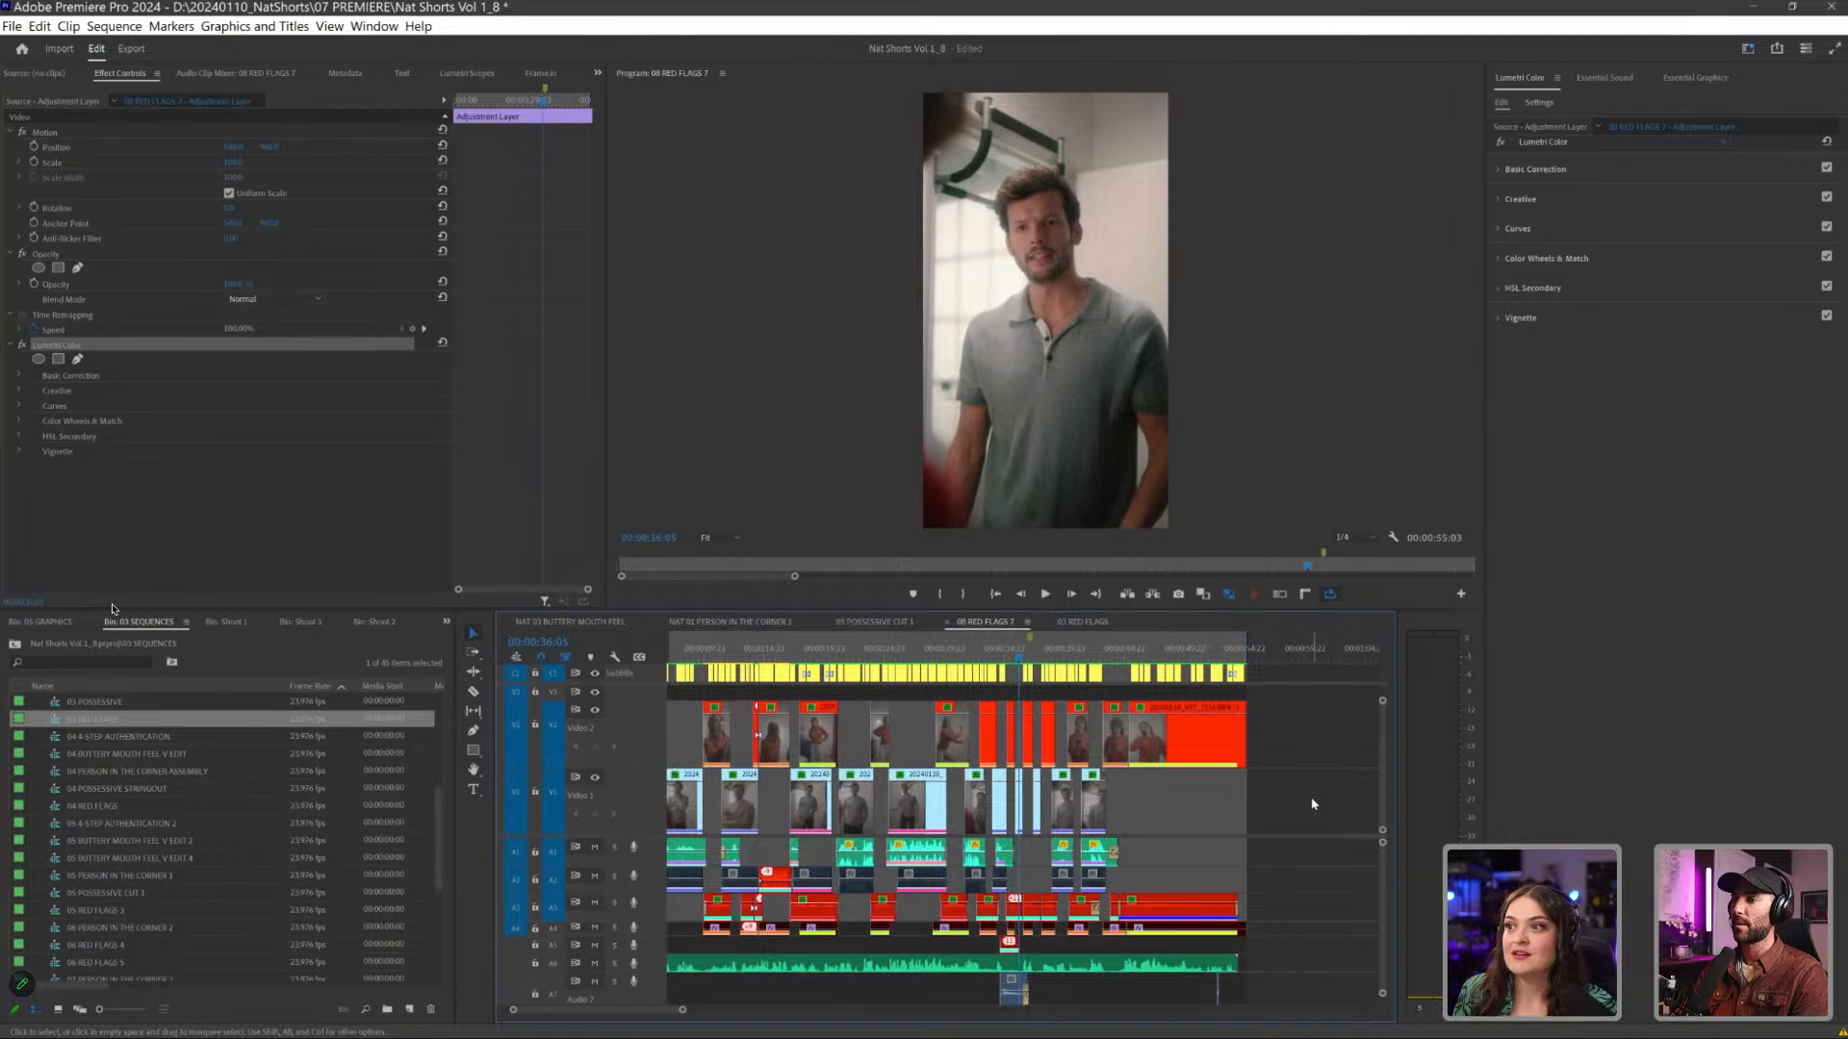
{"action": "left_click", "coordinate": [1068, 654]}
{"action": "left_click_drag", "start_coordinate": [1080, 658], "coordinate": [1068, 662]}
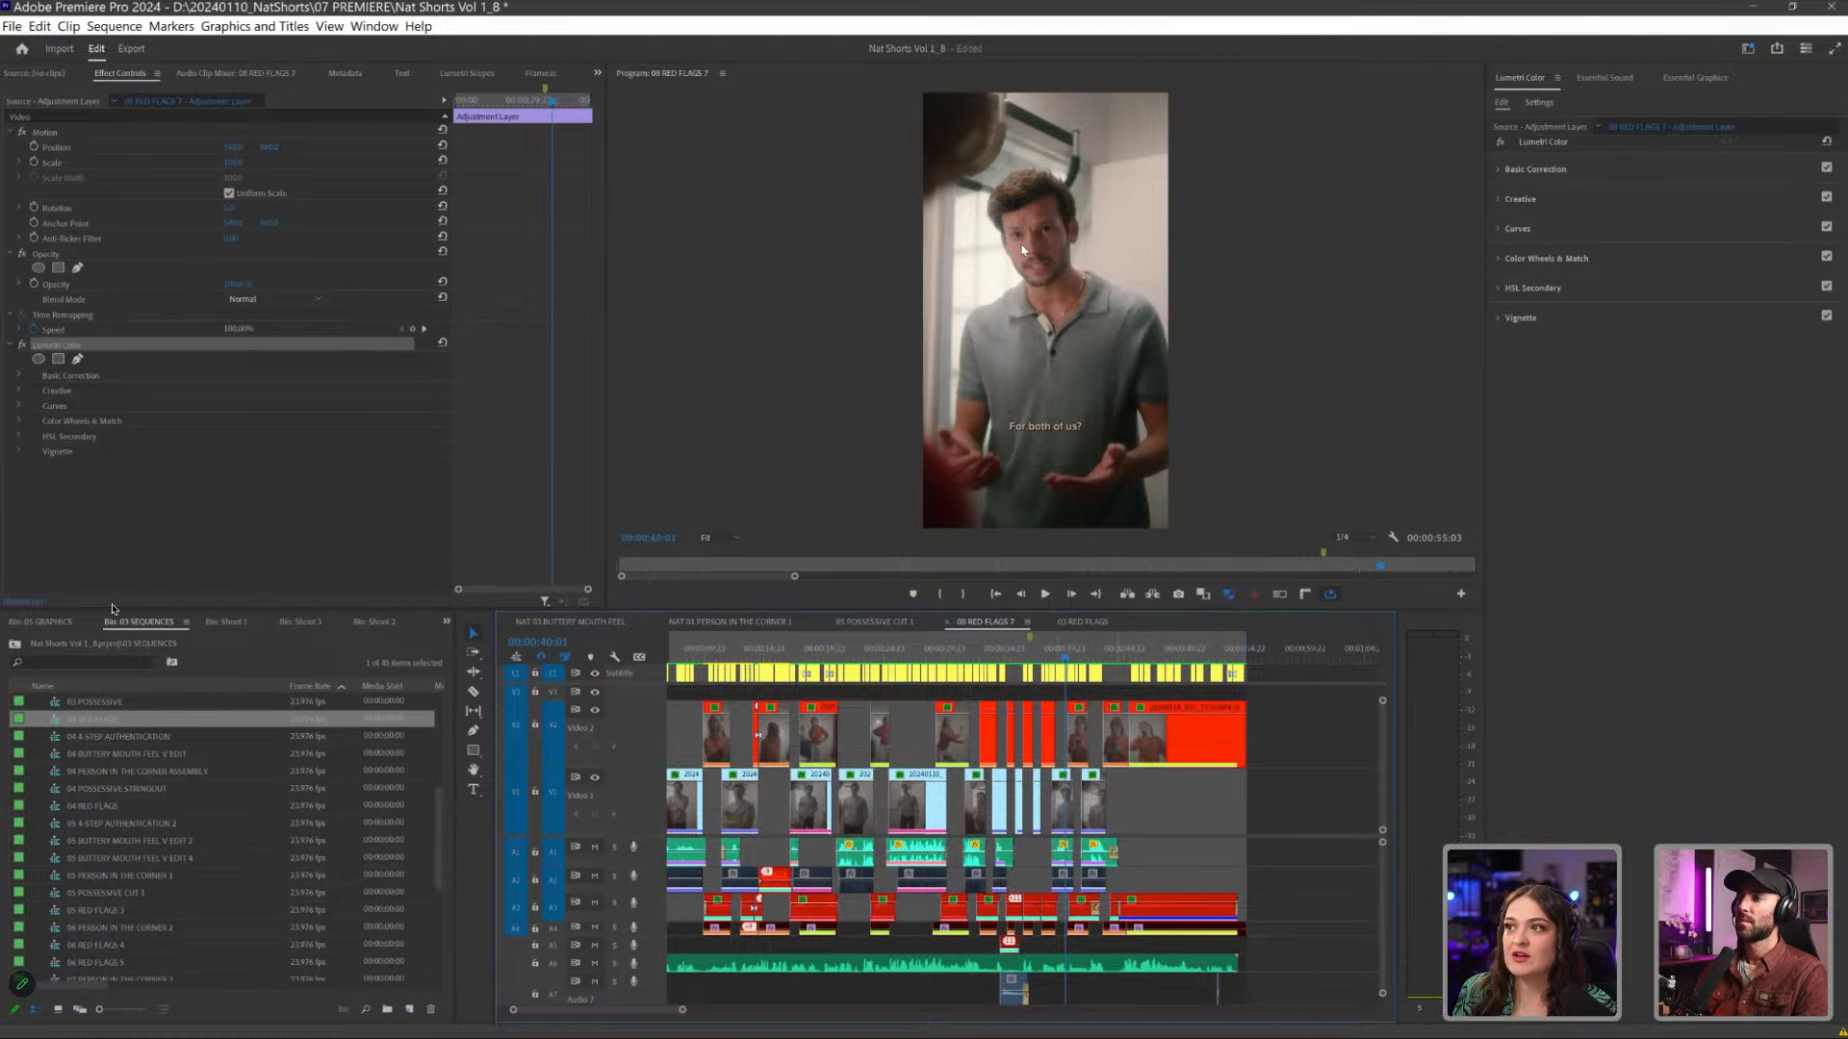
{"action": "key", "text": "Down"}
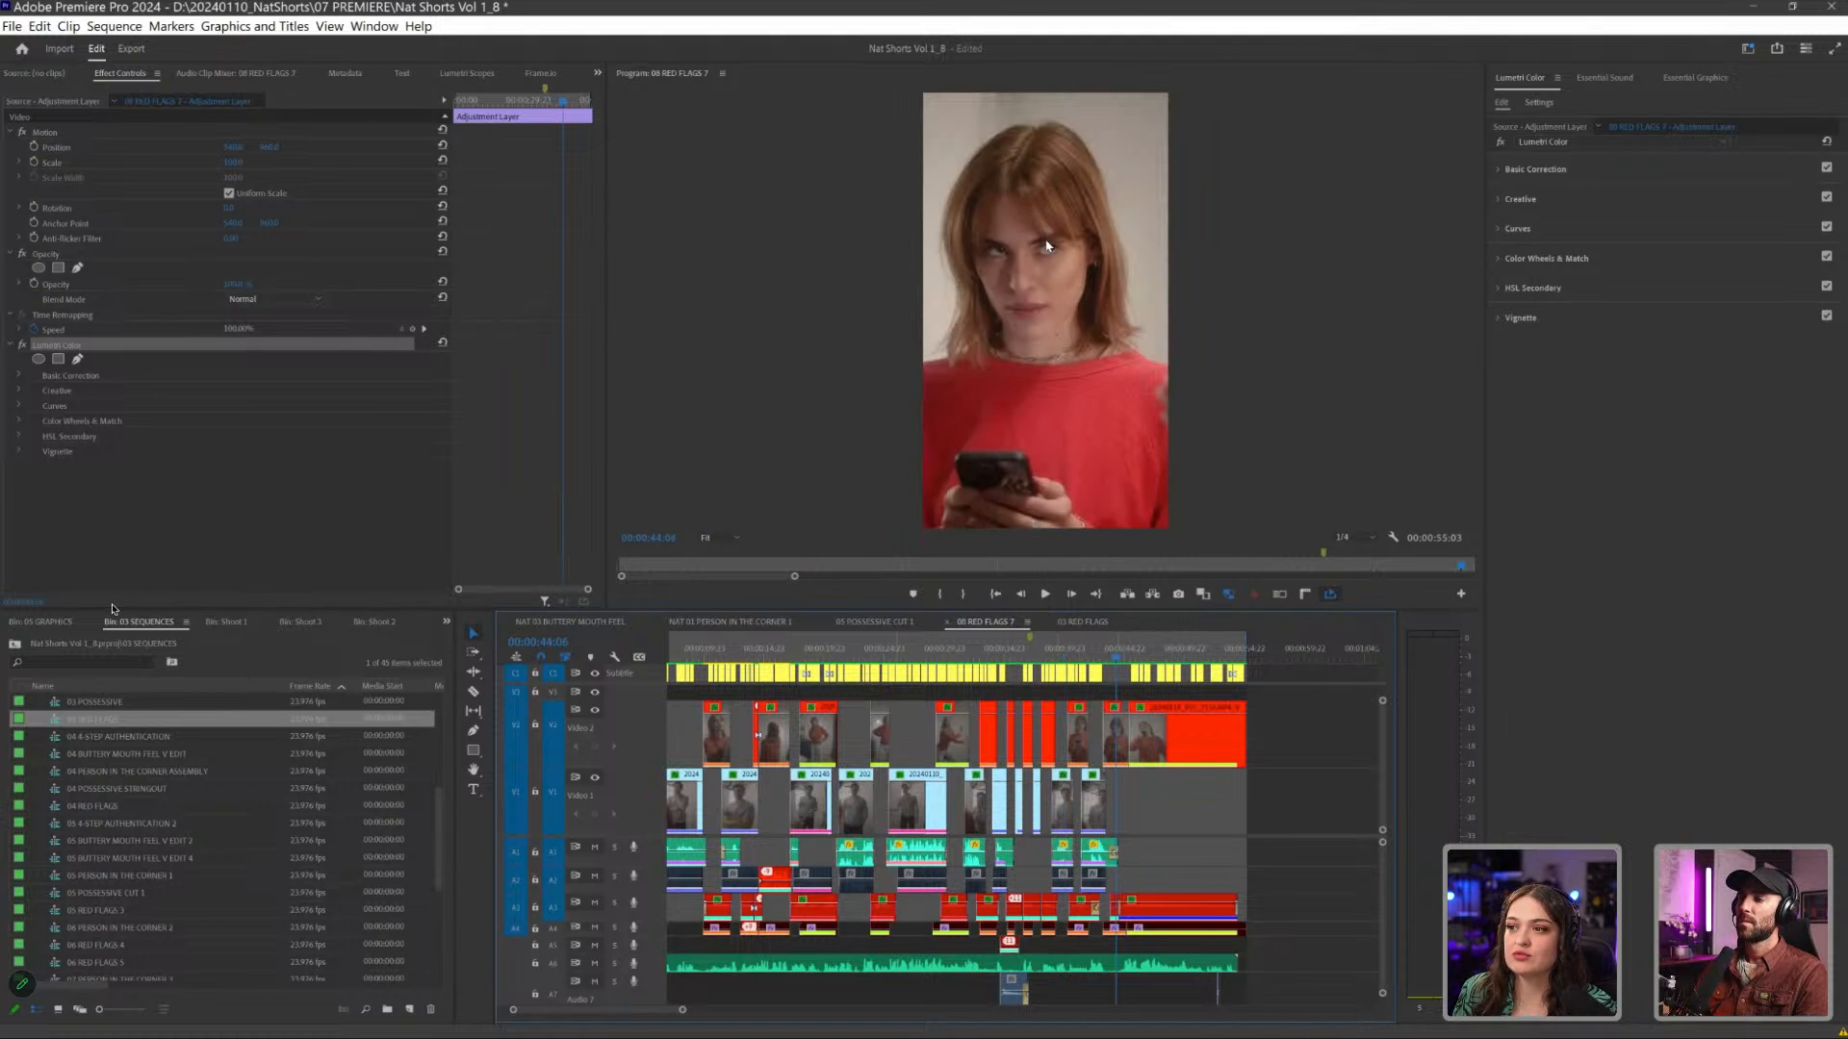
- Step back through the cuts to the closet scene and play from there to the man's "What?" reaction
{"action": "key", "text": "Up"}
{"action": "key", "text": "Up"}
{"action": "key", "text": "Up"}
{"action": "key", "text": "Up"}
{"action": "key", "text": "Up"}
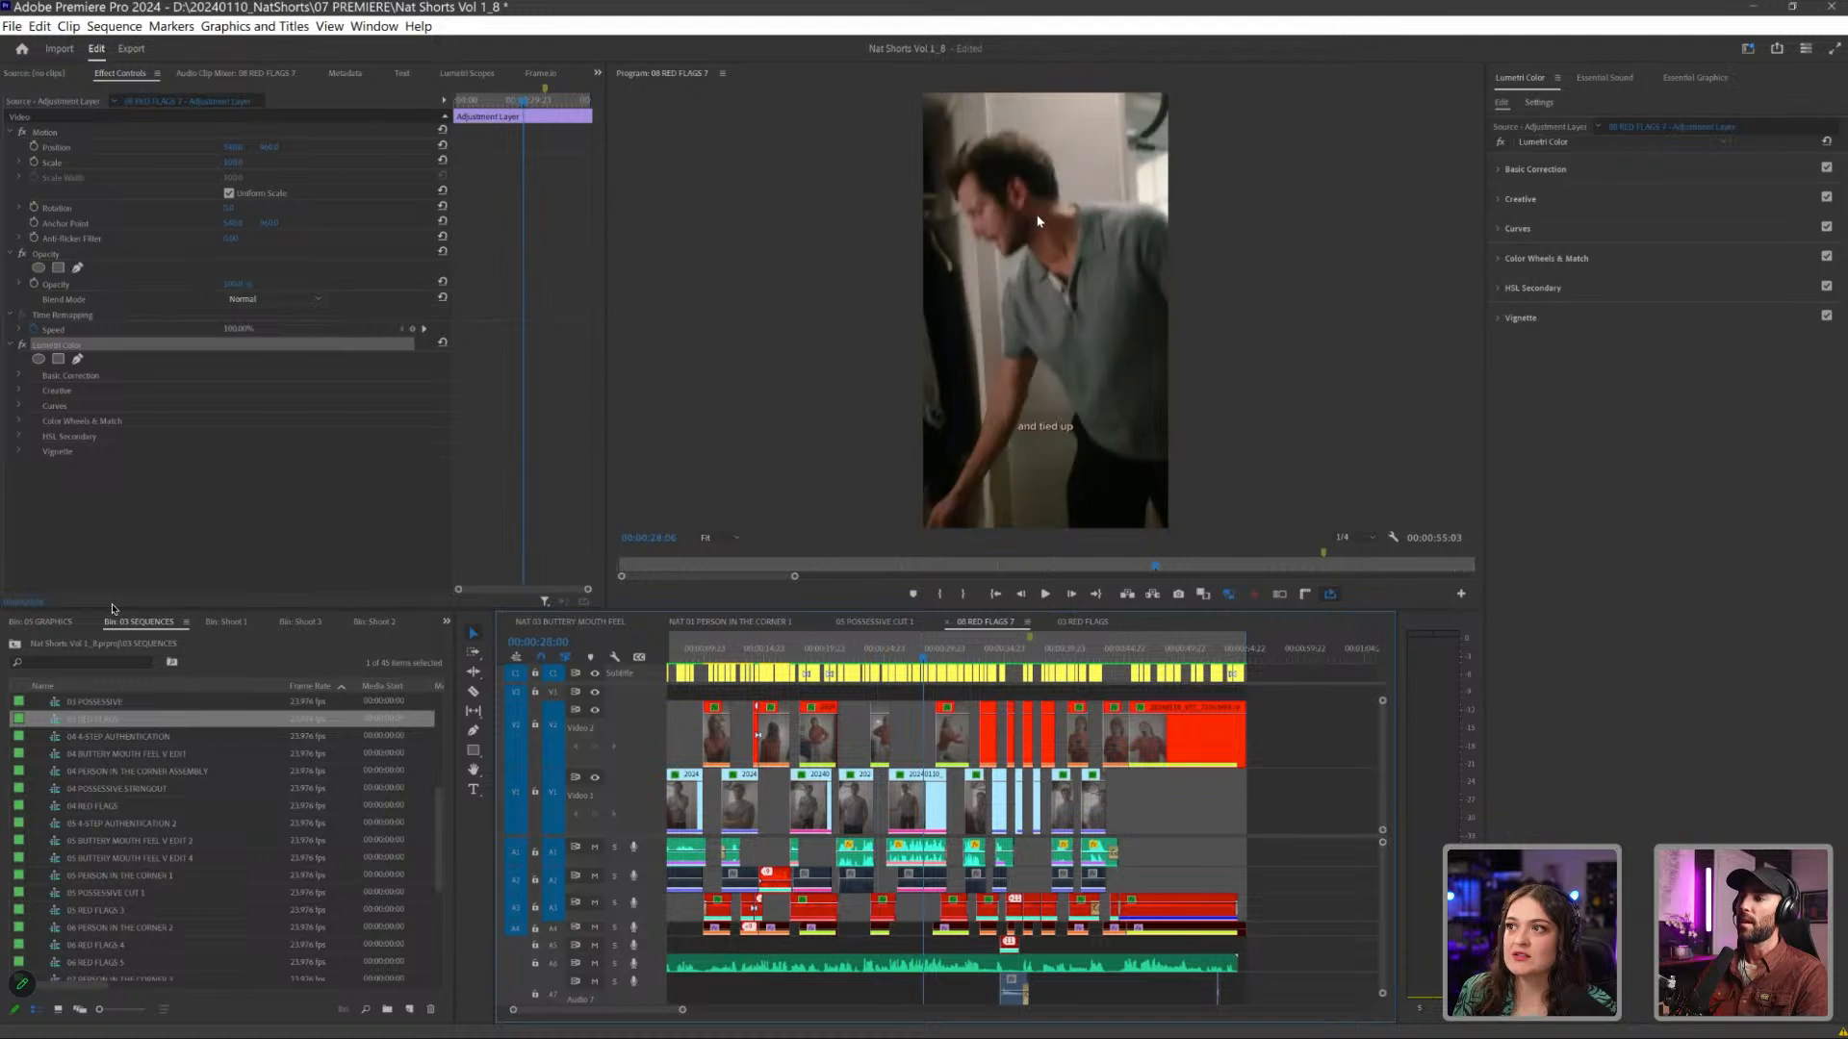
{"action": "key", "text": "Down"}
{"action": "key", "text": "Down"}
{"action": "key", "text": "Down"}
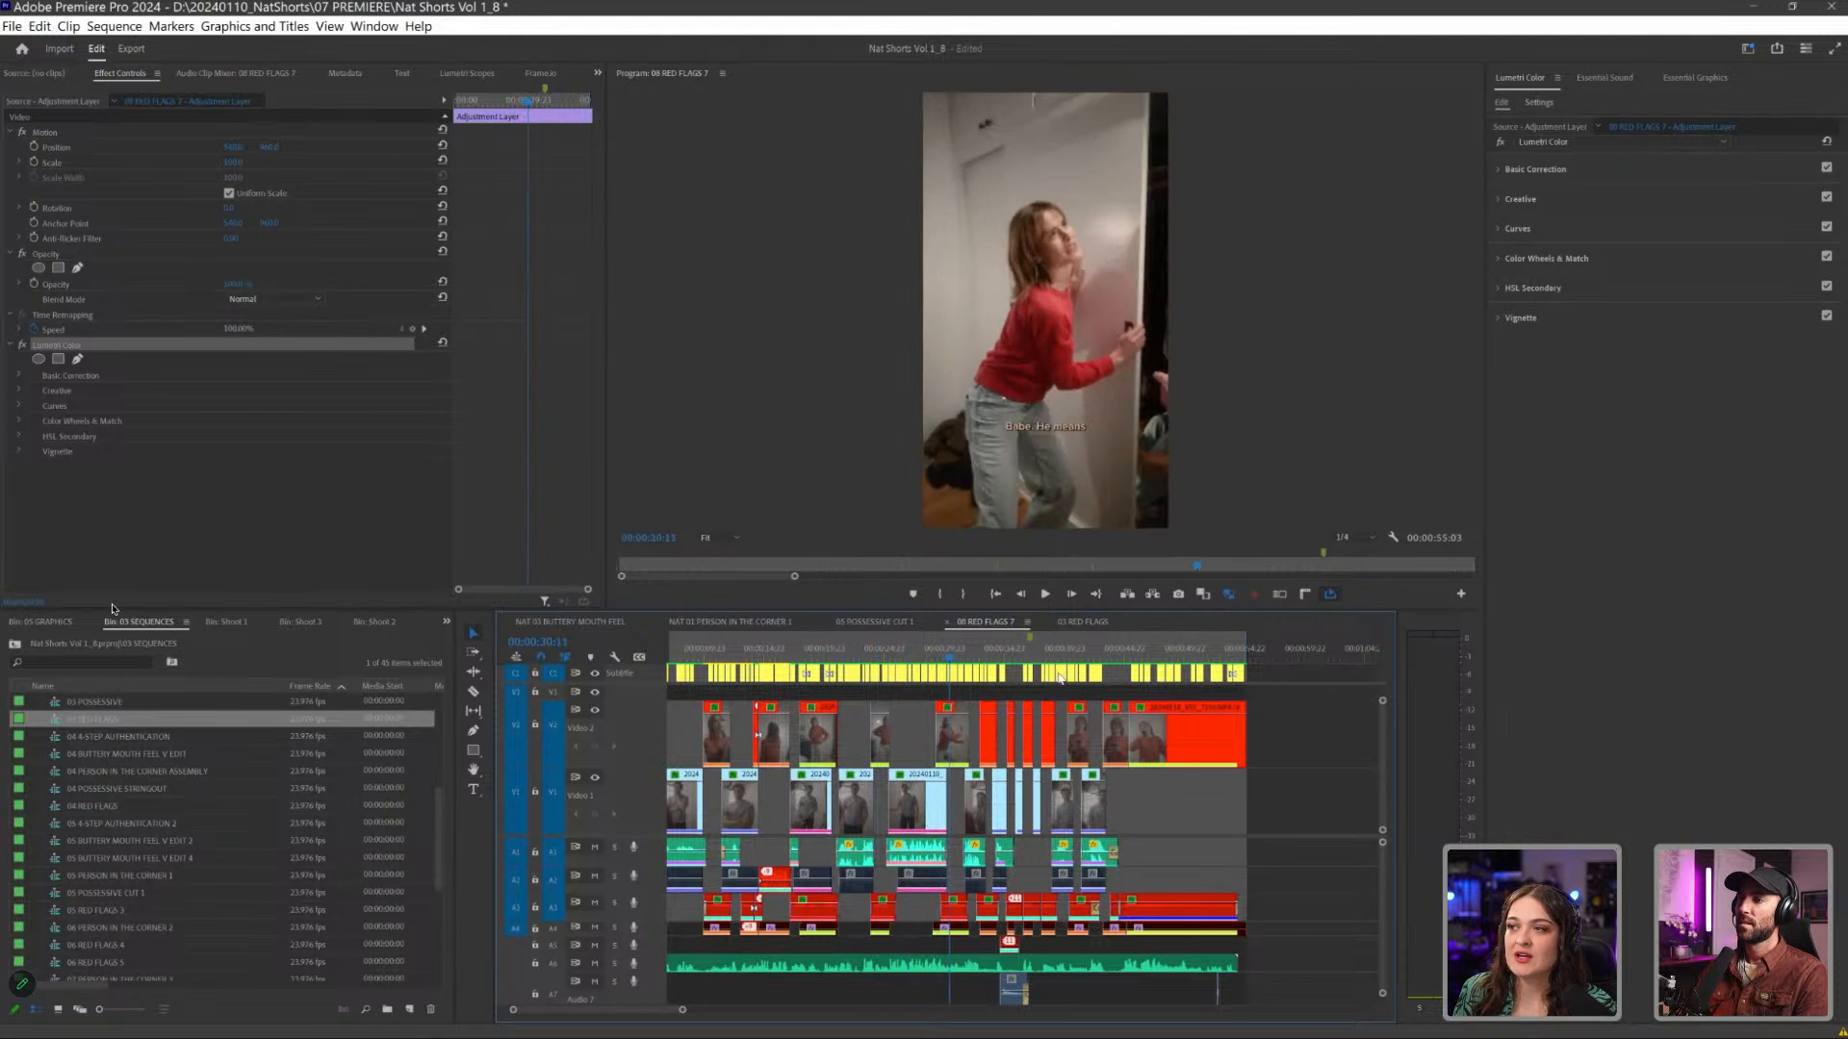
{"action": "key", "text": "space"}
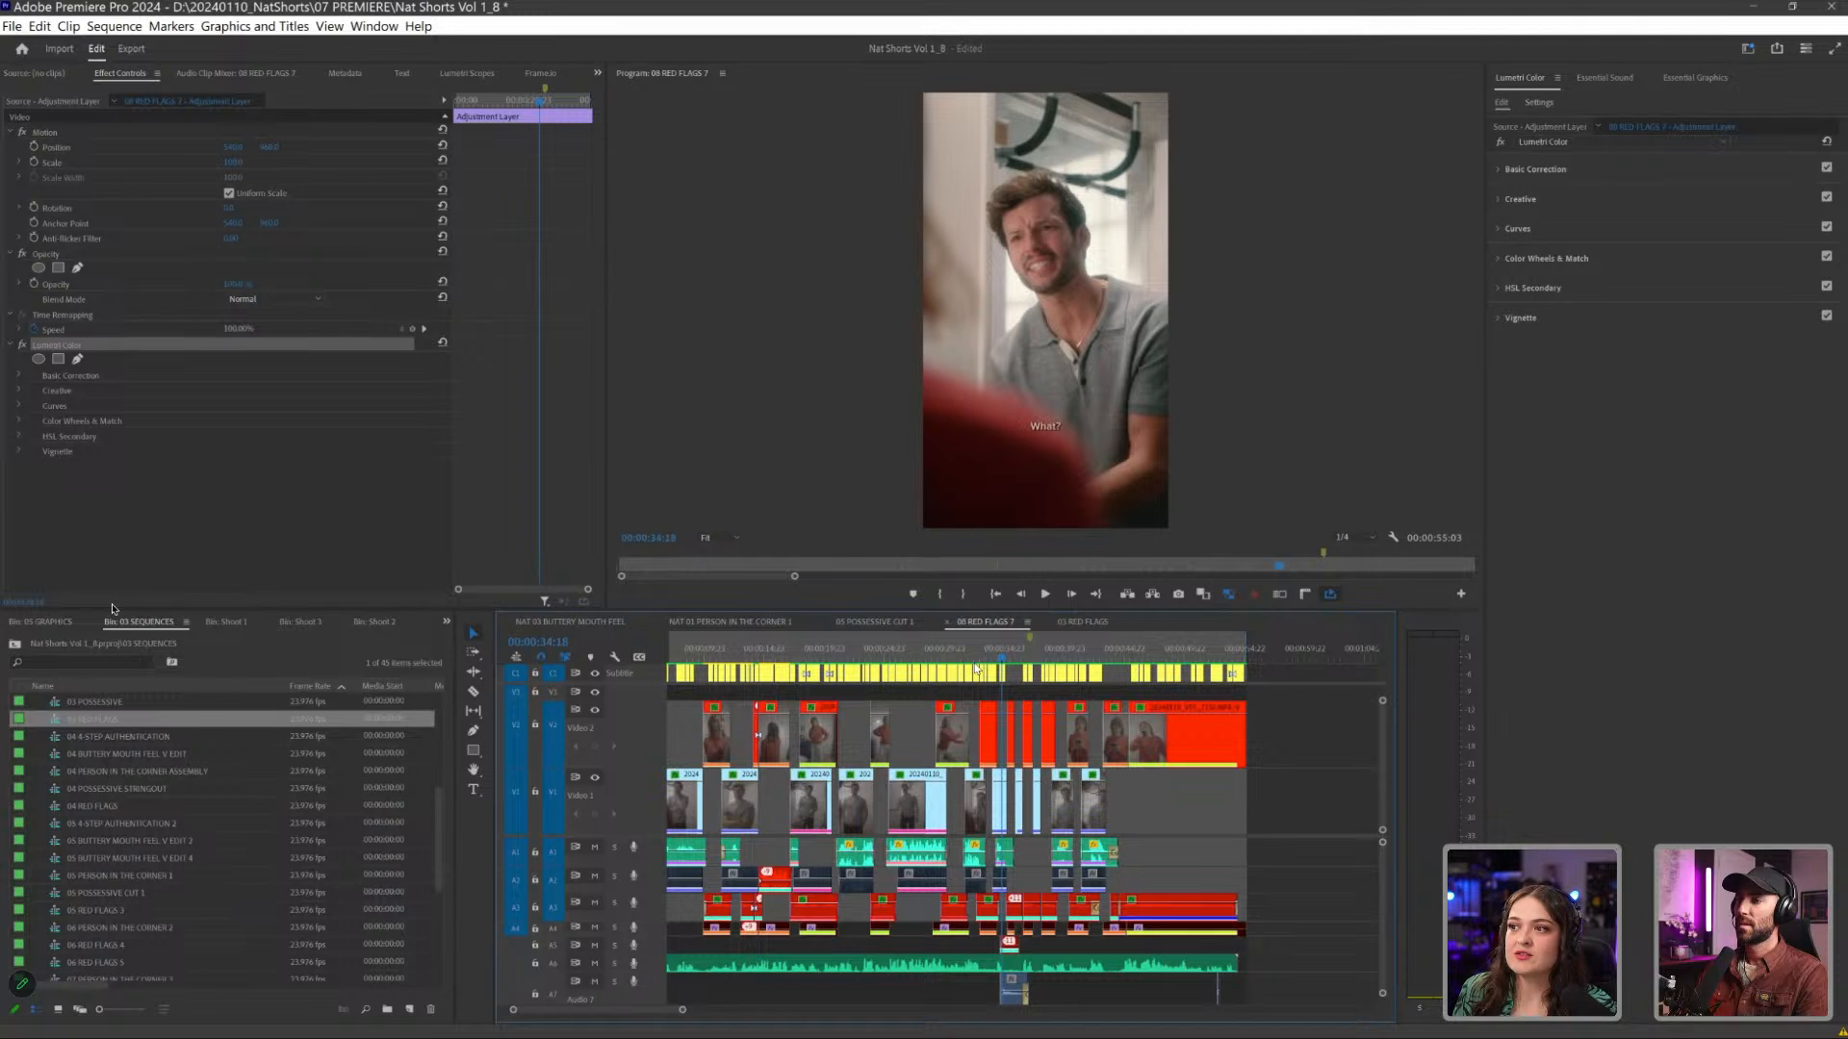
{"action": "left_click", "coordinate": [1006, 671]}
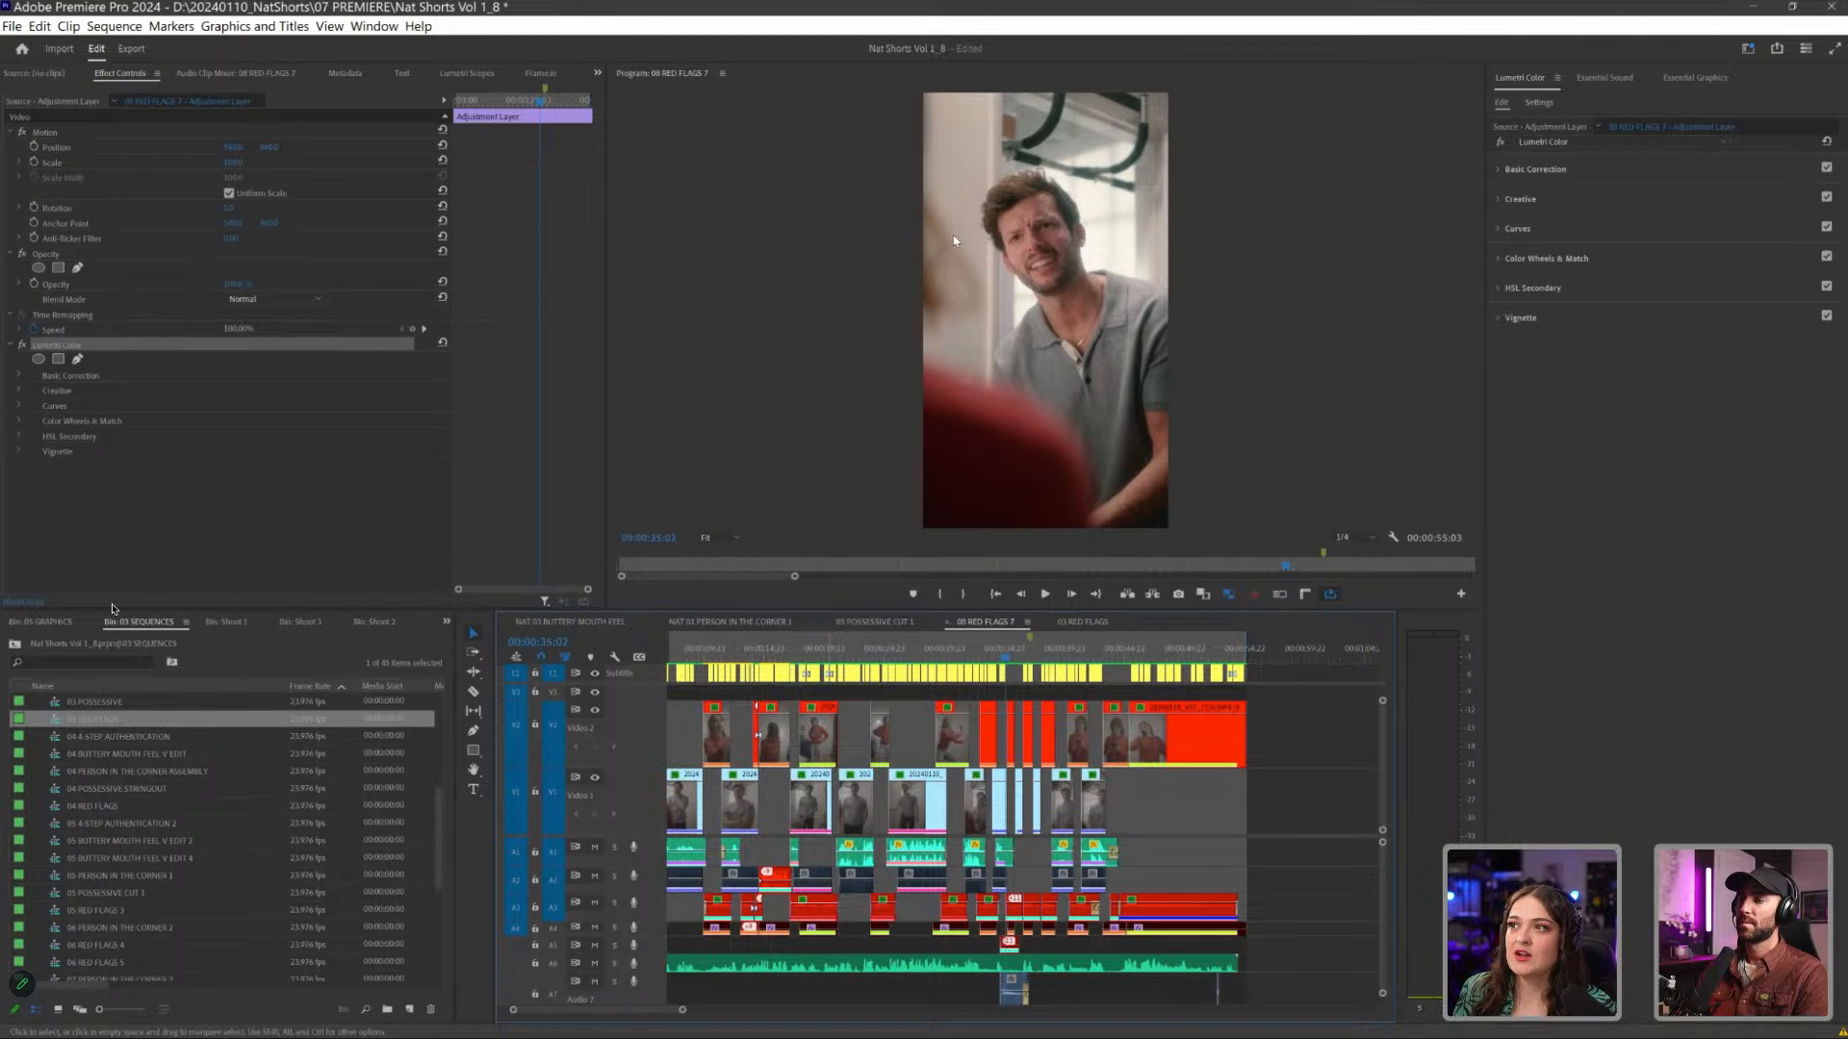
- Review the earlier shots, from the woman's "You breastfed" line back to the man's "just think" line
{"action": "left_click", "coordinate": [815, 650]}
{"action": "key", "text": "space"}
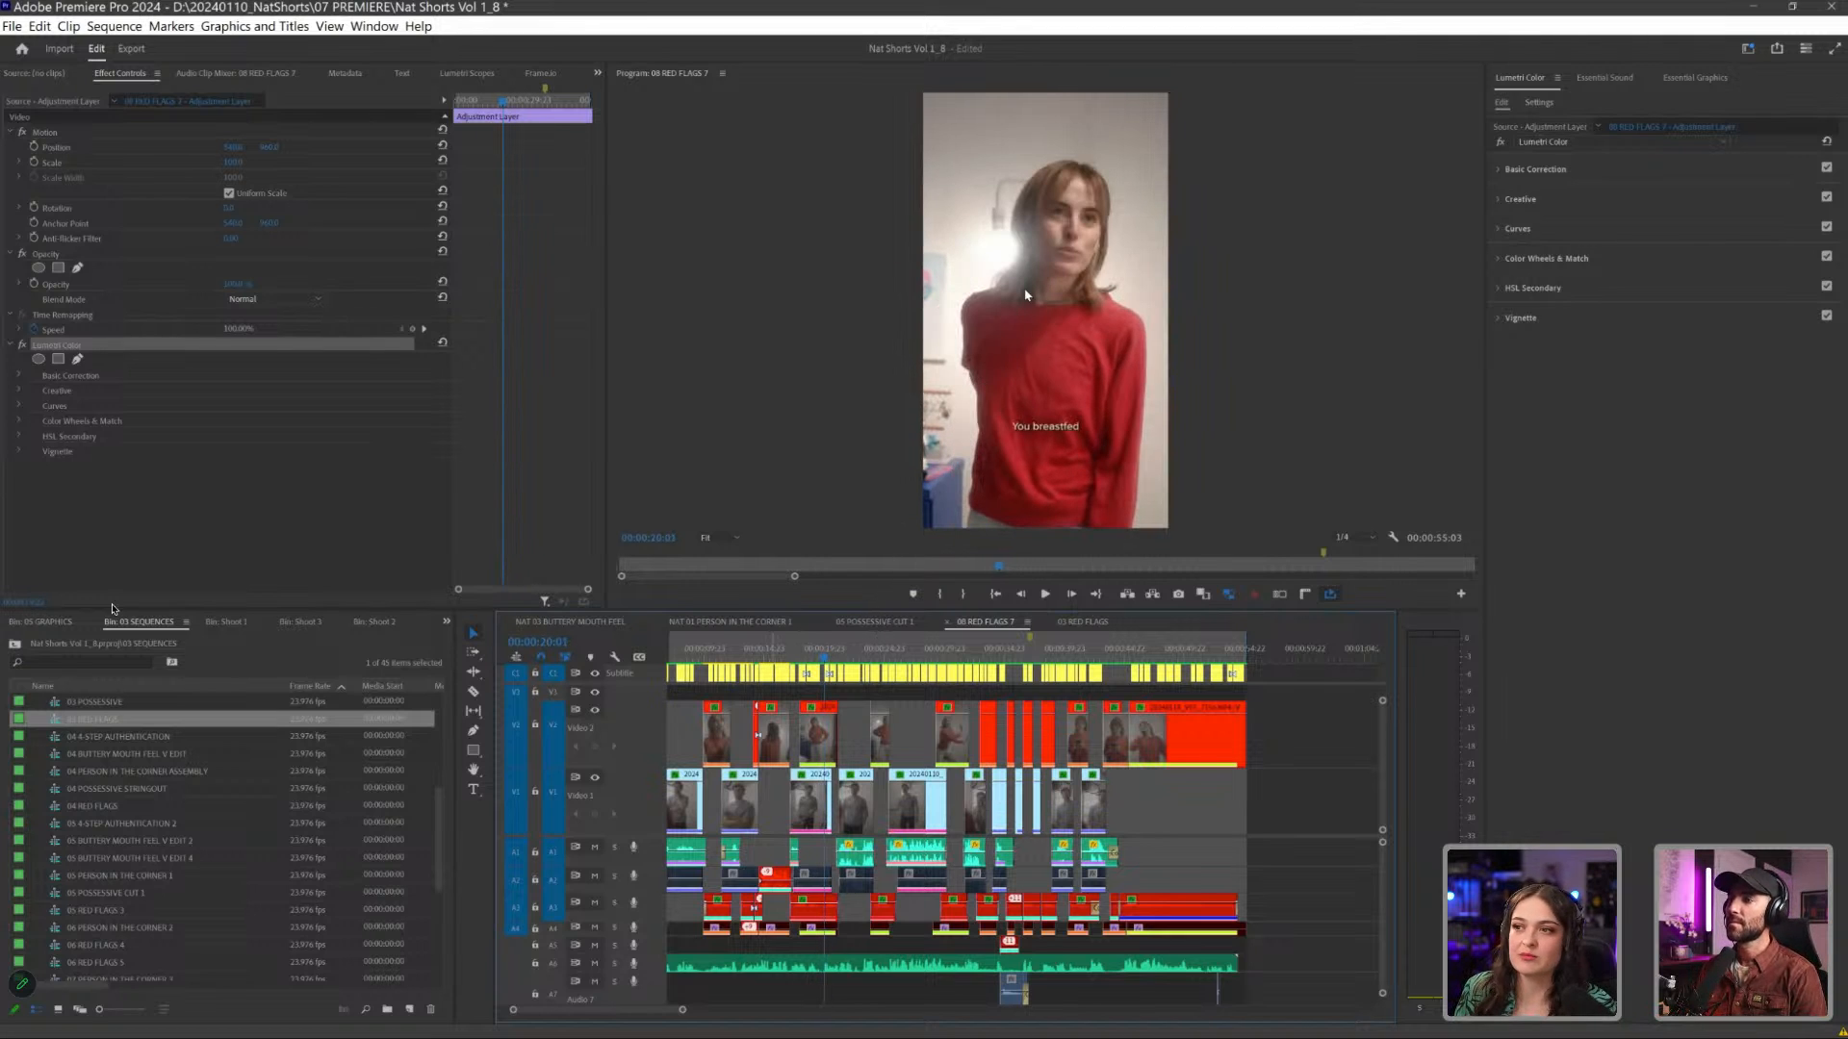
{"action": "left_click", "coordinate": [772, 649]}
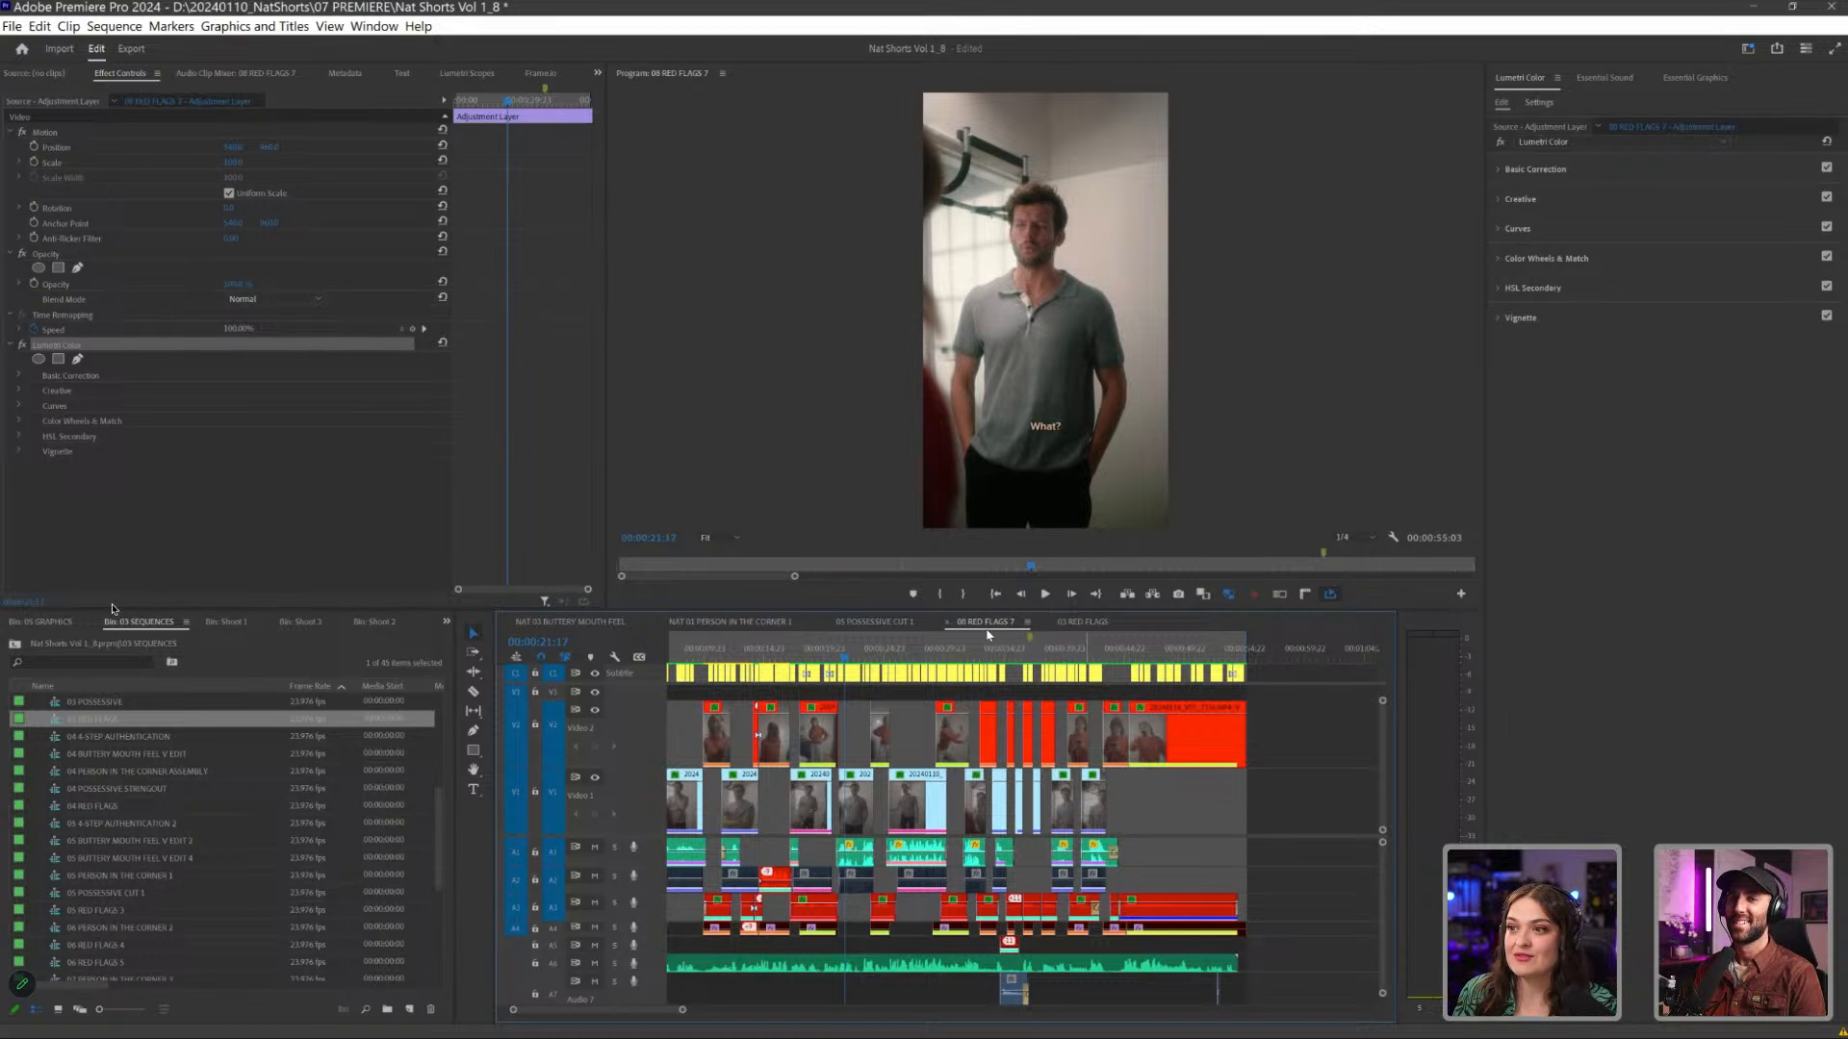
{"action": "left_click", "coordinate": [782, 658]}
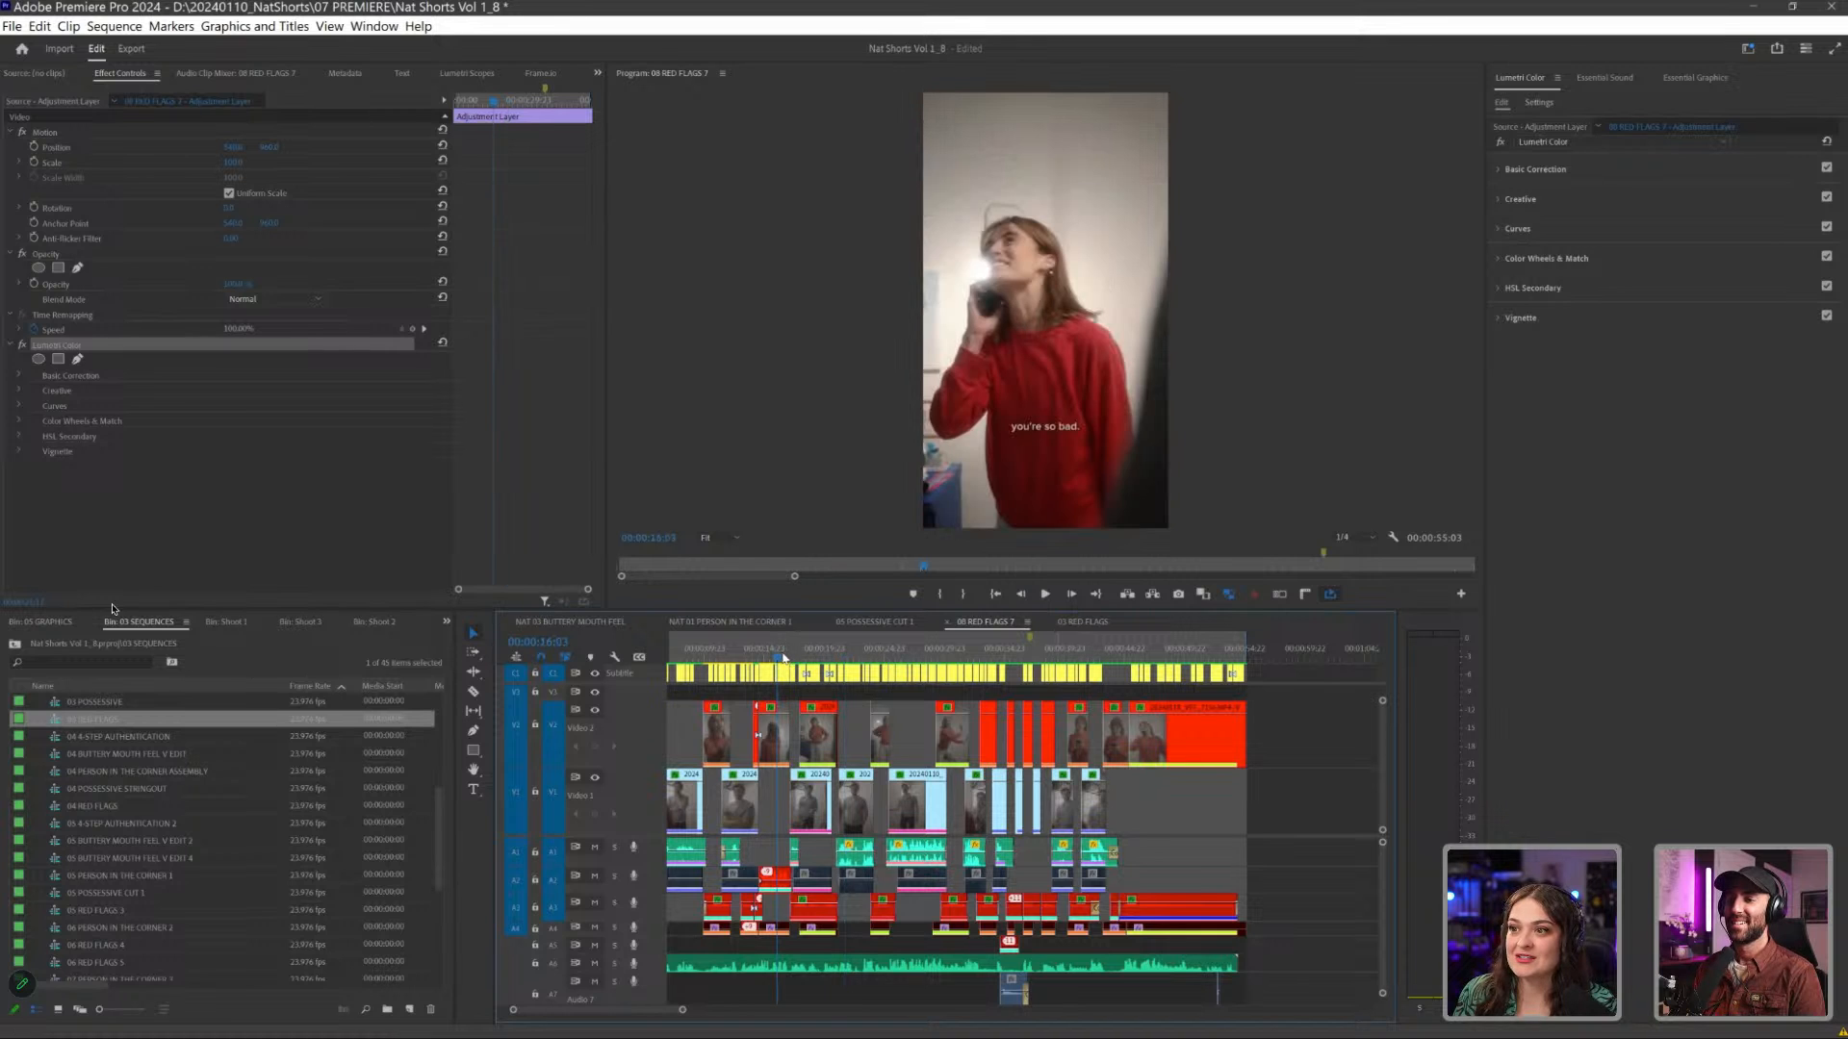
{"action": "left_click", "coordinate": [720, 659]}
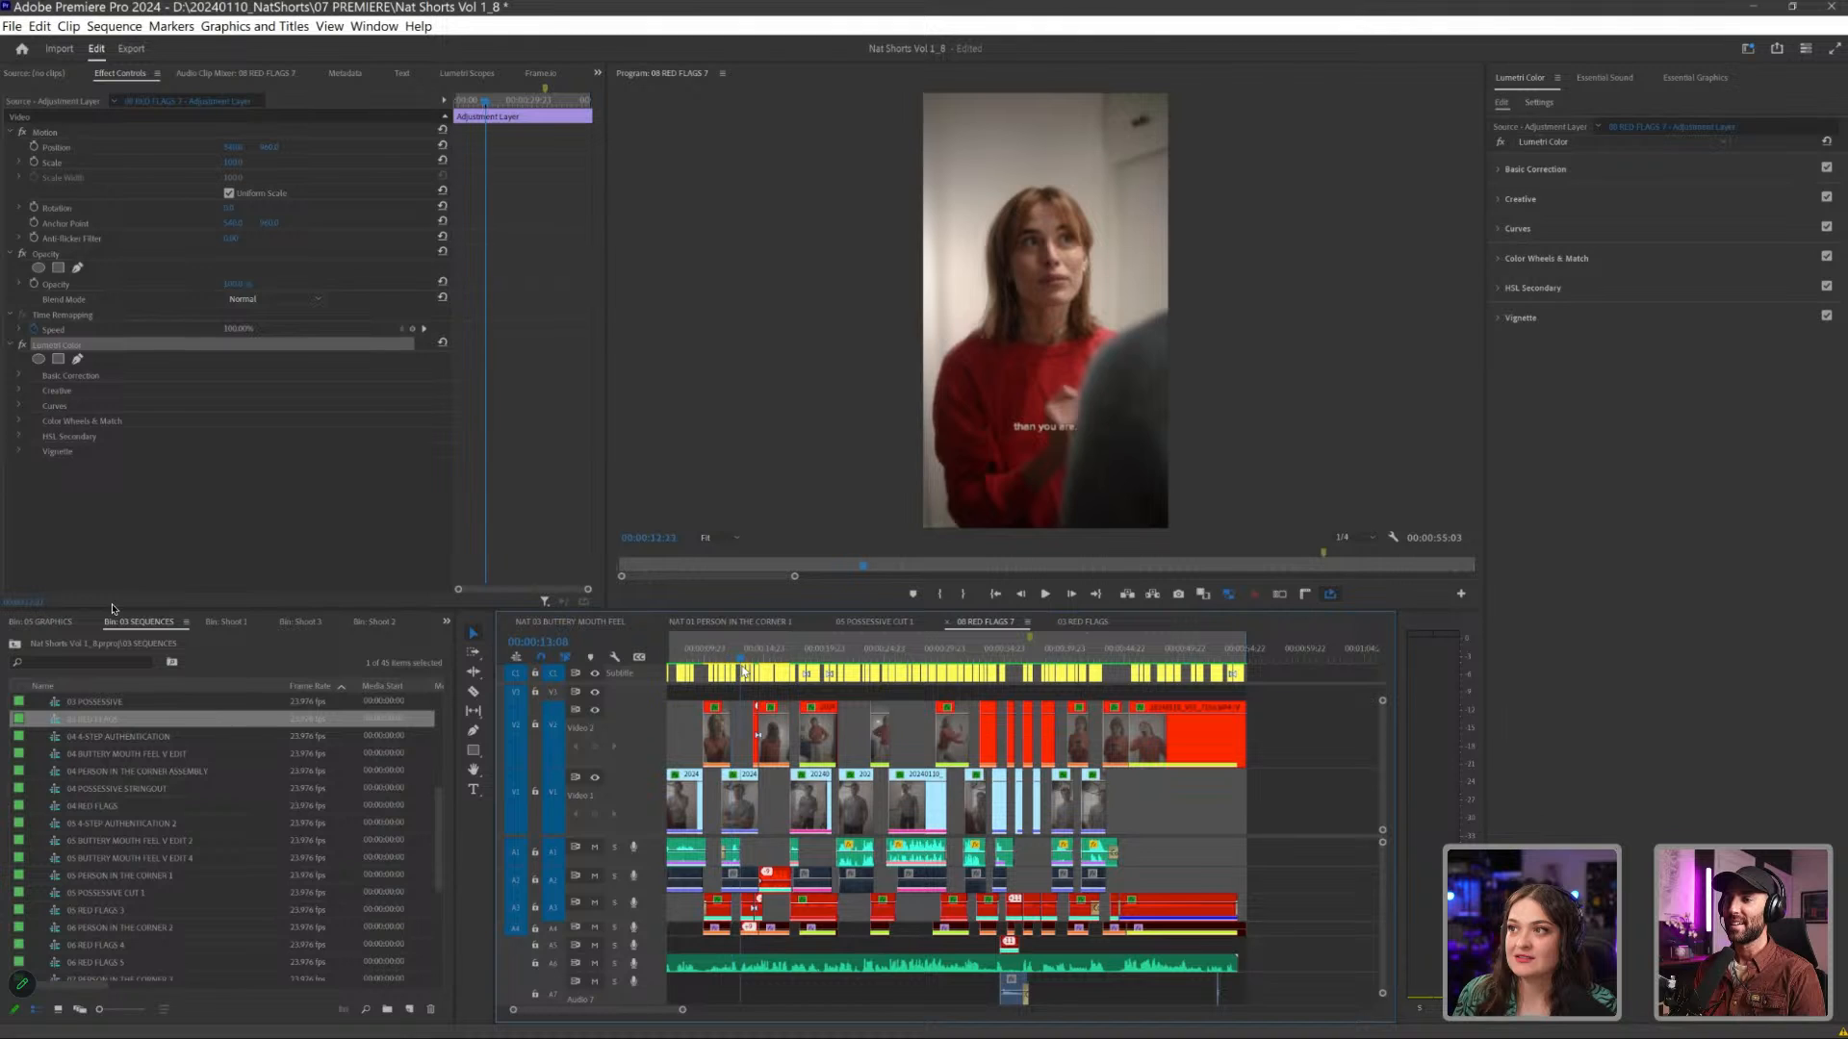
{"action": "left_click_drag", "start_coordinate": [751, 669], "coordinate": [689, 676]}
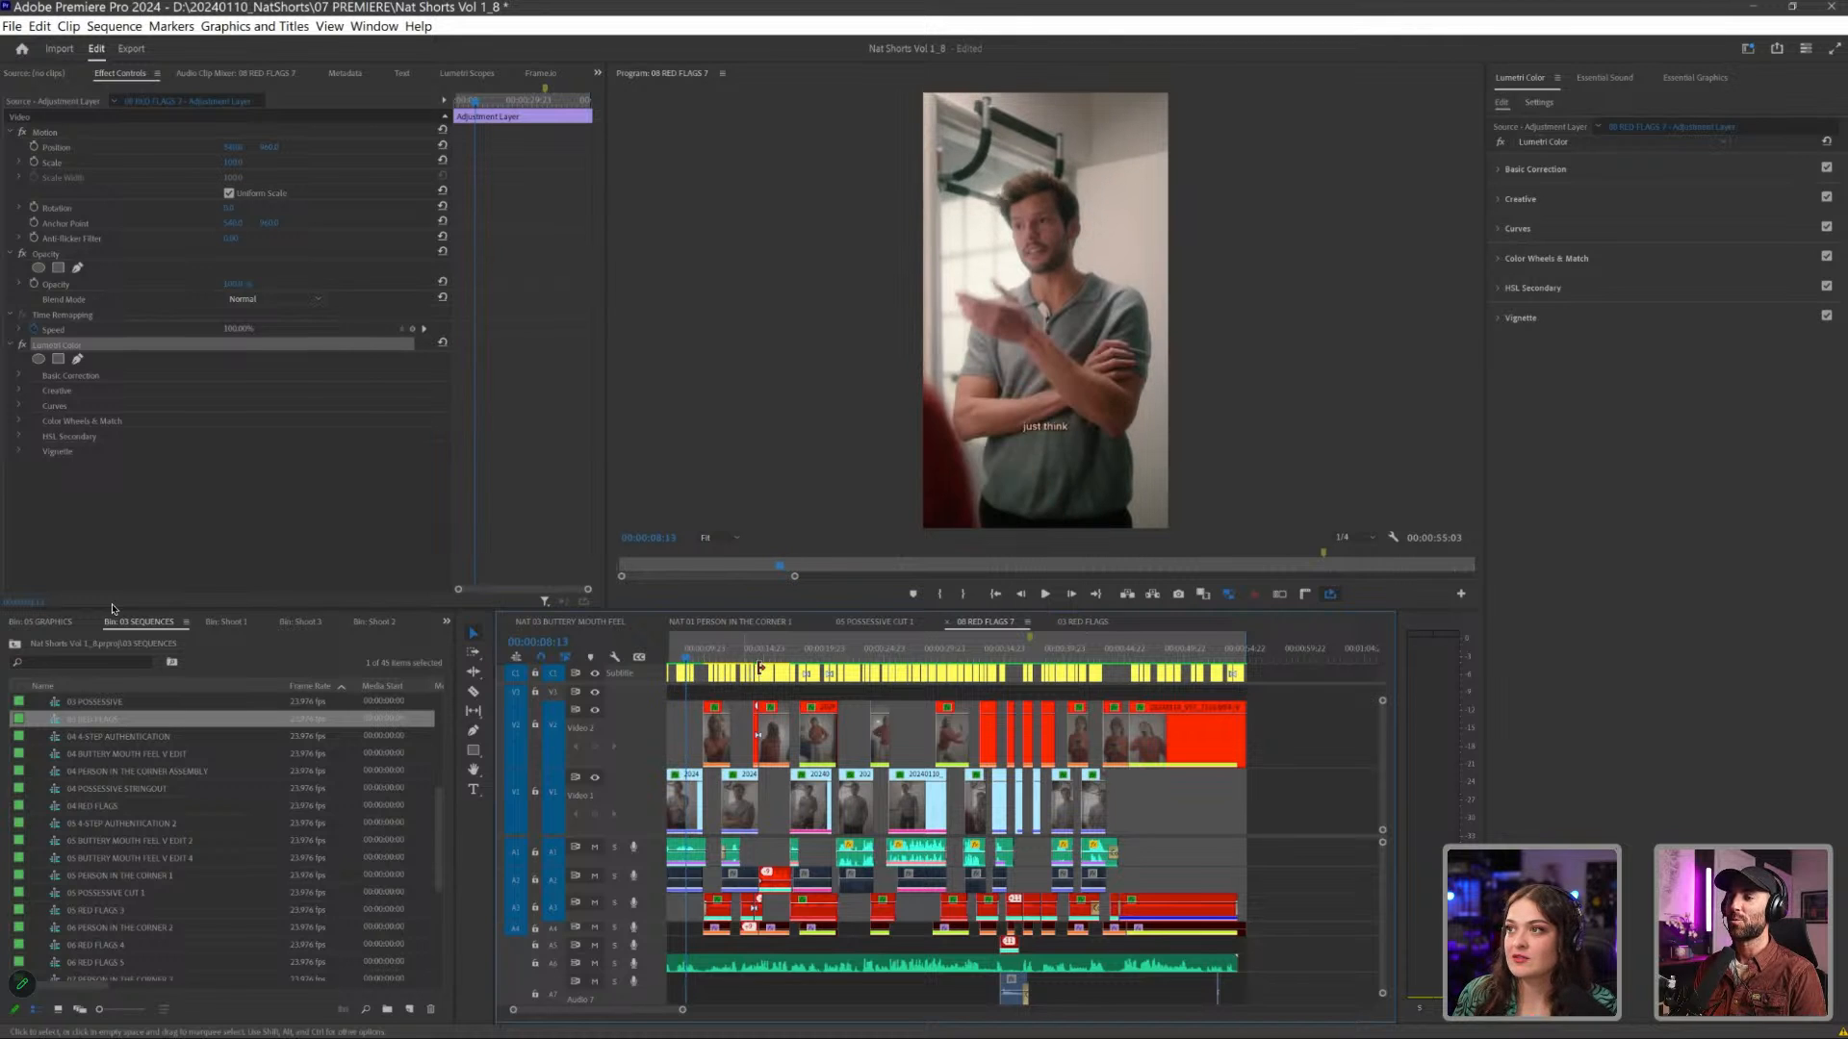
- Scrub from the "You breastfed" shot to the tied-up man in the closet and play that moment
{"action": "left_click", "coordinate": [827, 659]}
{"action": "left_click_drag", "start_coordinate": [827, 659], "coordinate": [832, 660]}
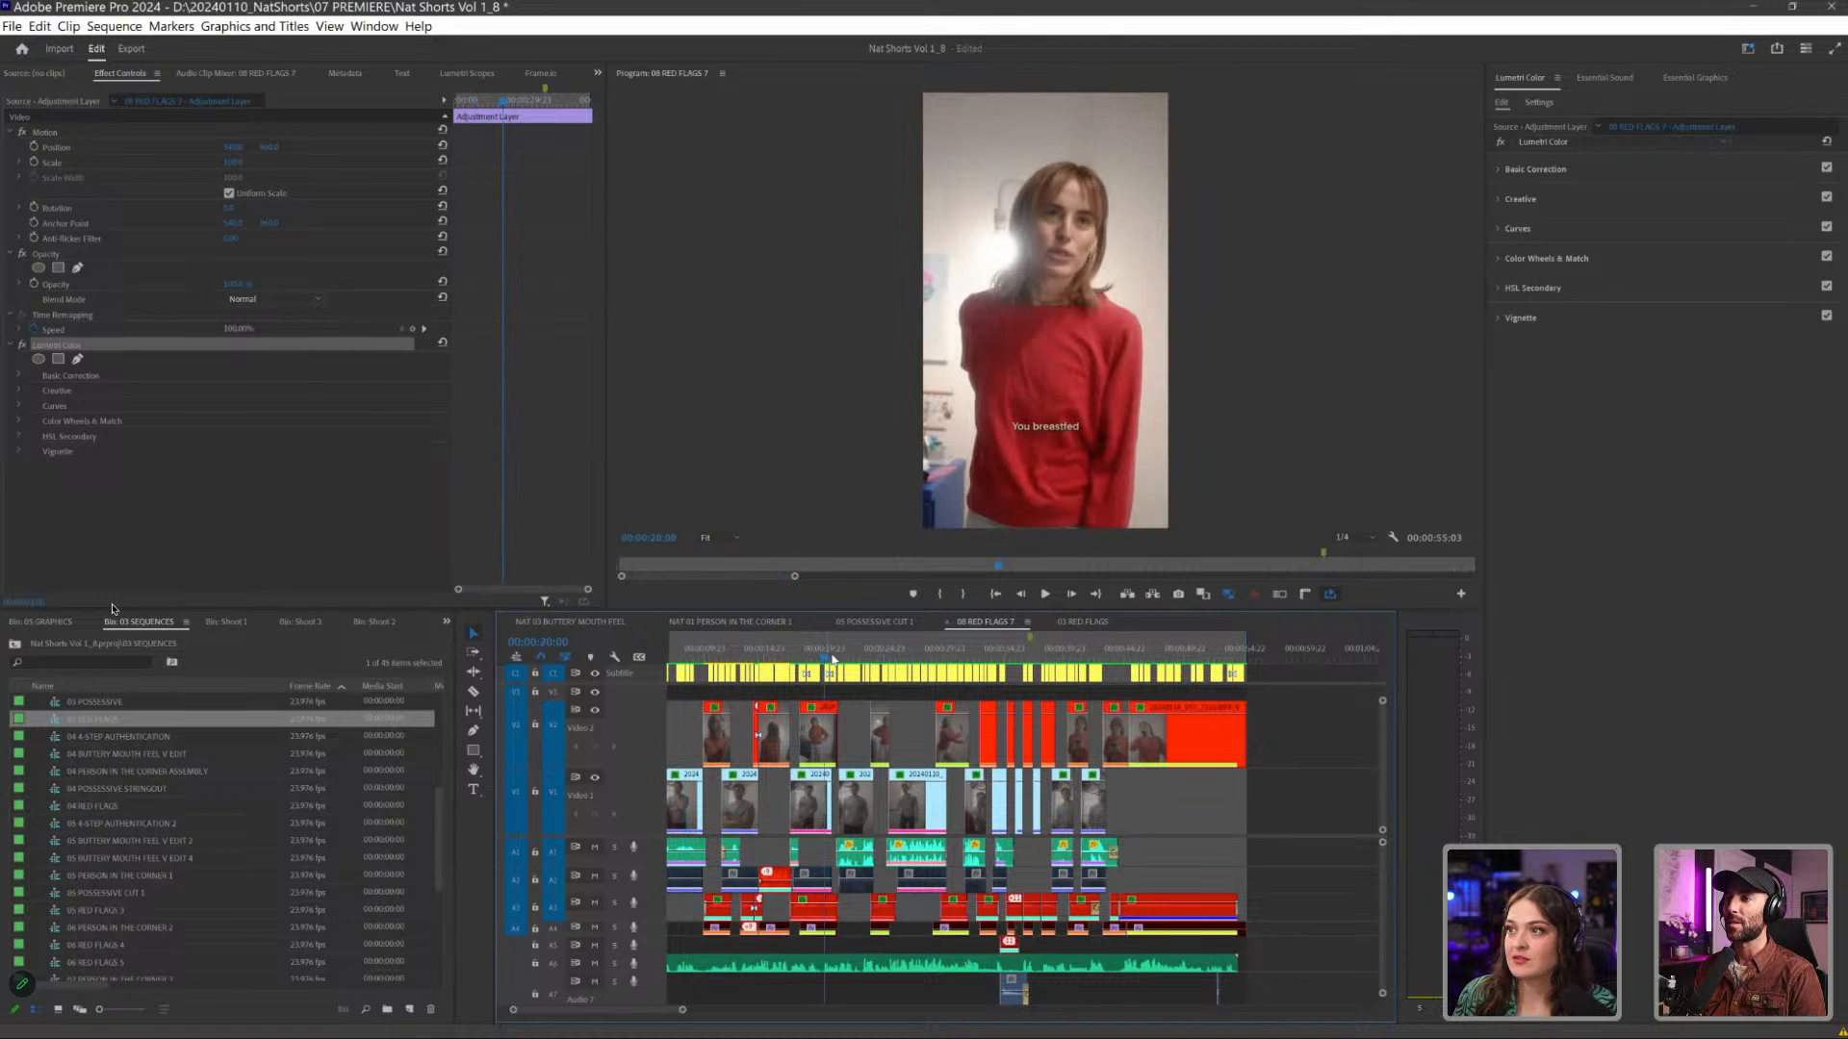
{"action": "left_click_drag", "start_coordinate": [950, 661], "coordinate": [919, 664]}
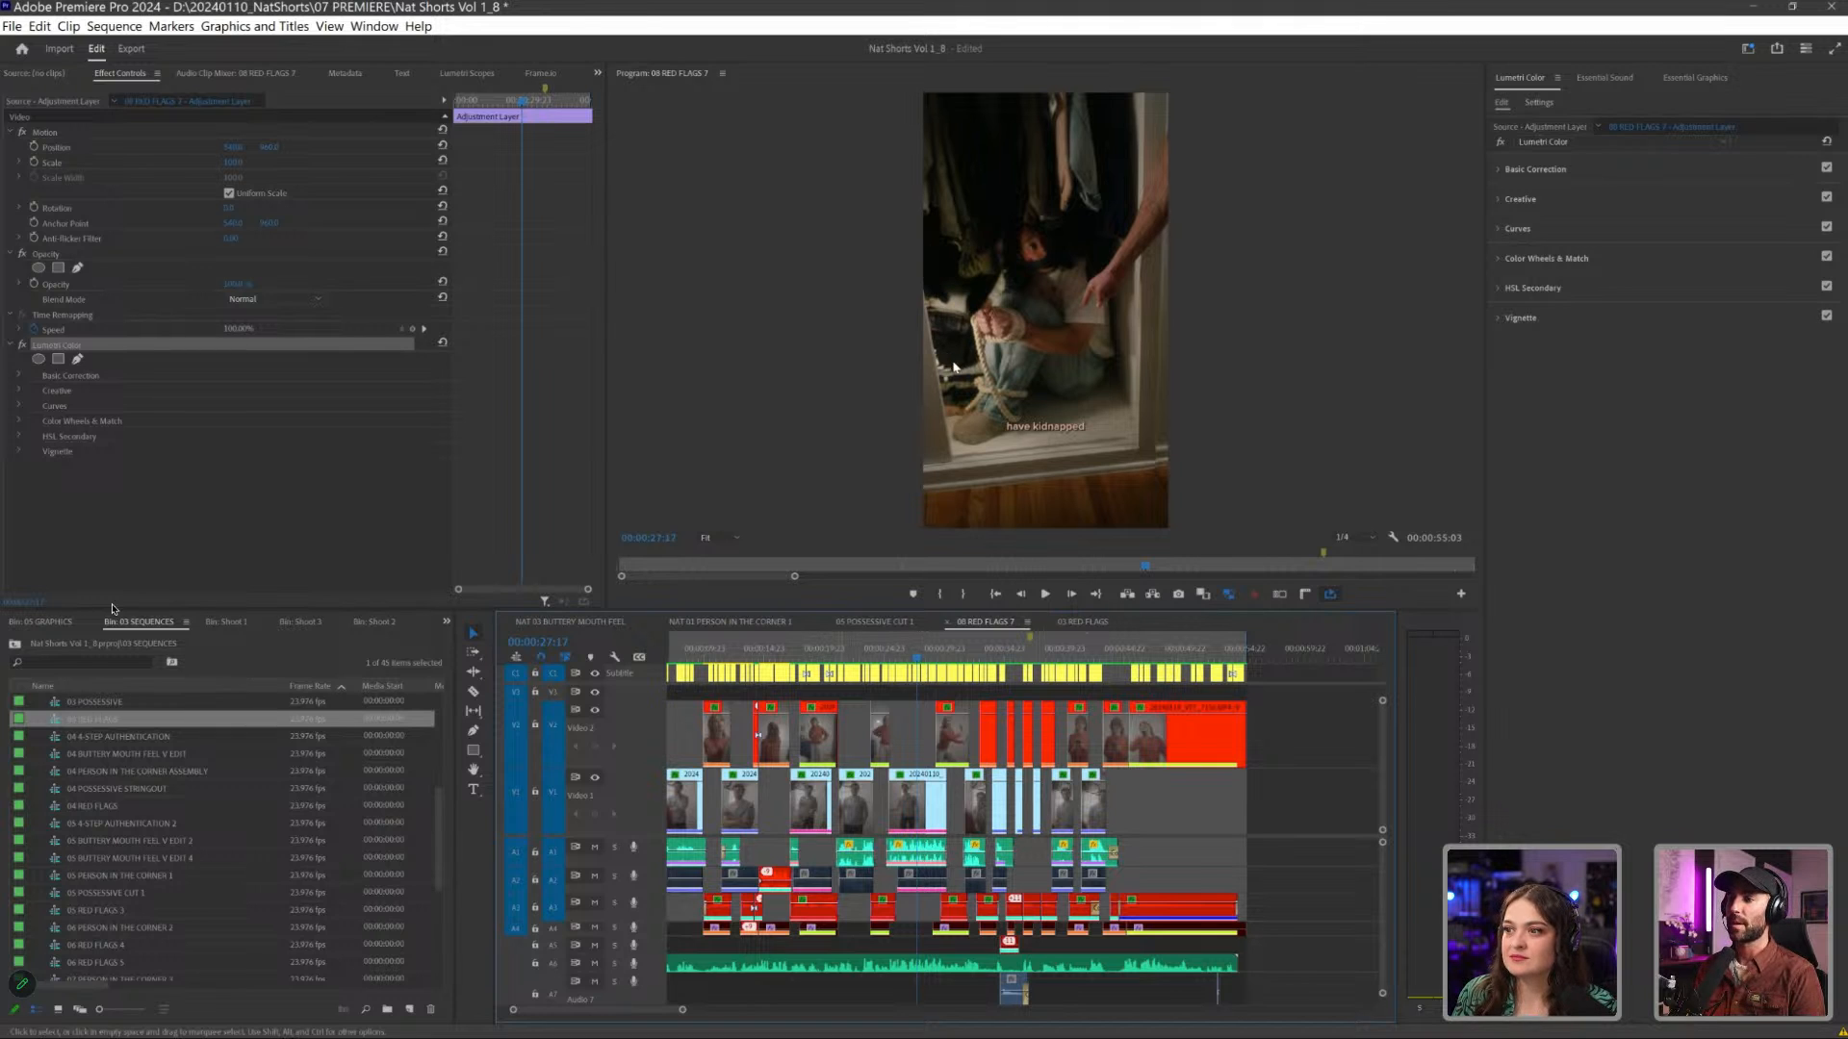
{"action": "key", "text": "Up"}
{"action": "key", "text": "space"}
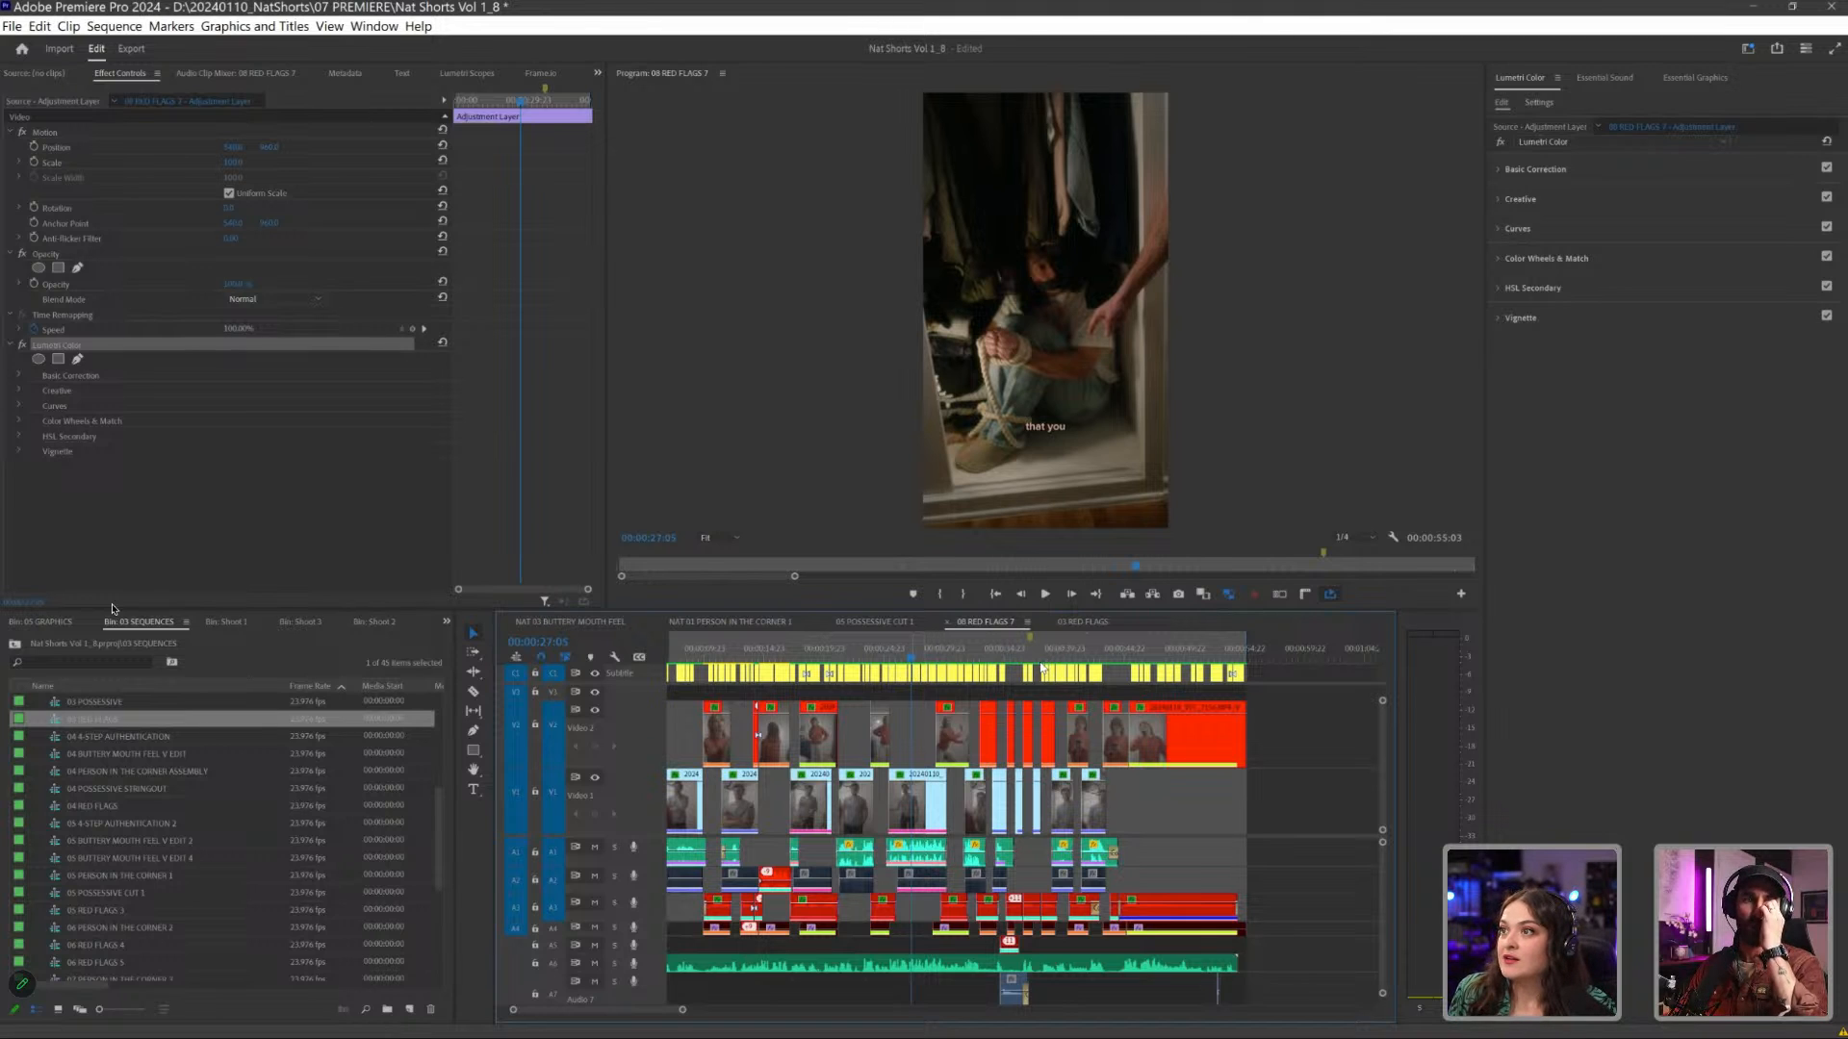
- Magnify the man's "For both of us?" shot to 200%, enlarge the Program monitor and centre the view on his face
{"action": "left_click_drag", "start_coordinate": [1047, 660], "coordinate": [1066, 664]}
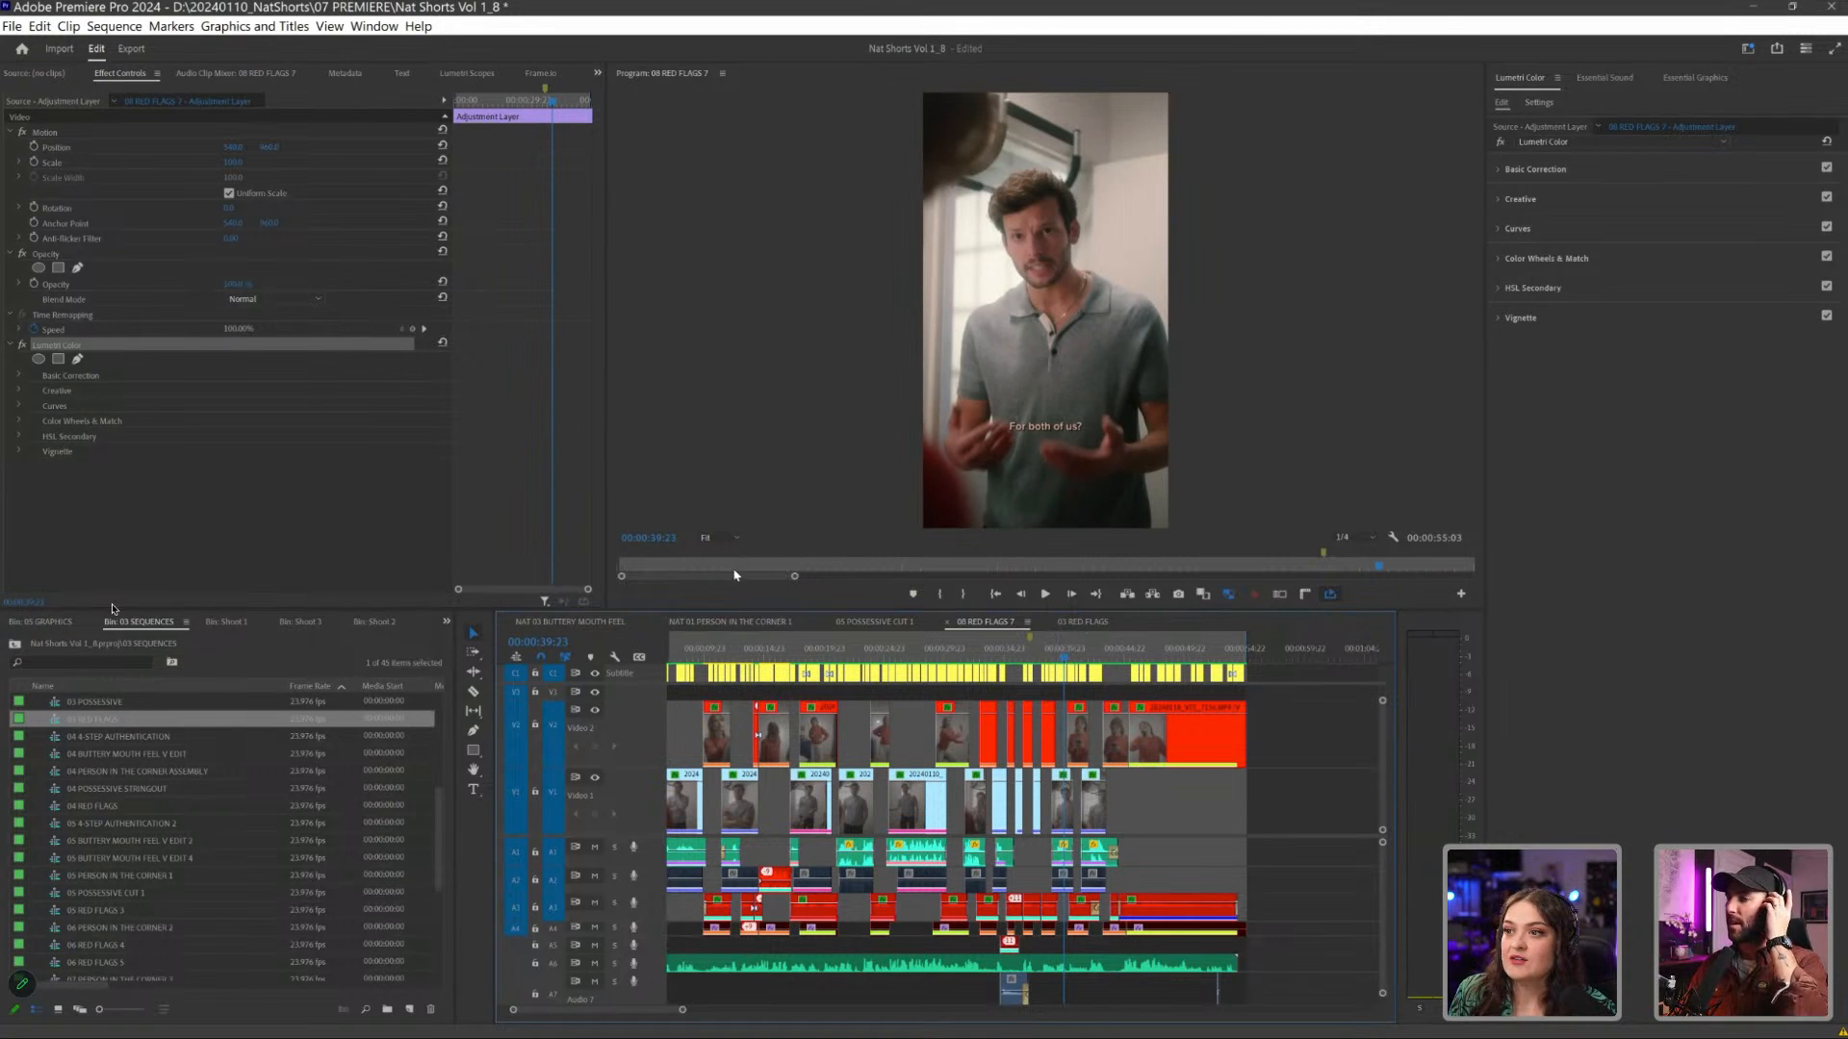
{"action": "left_click", "coordinate": [714, 538]}
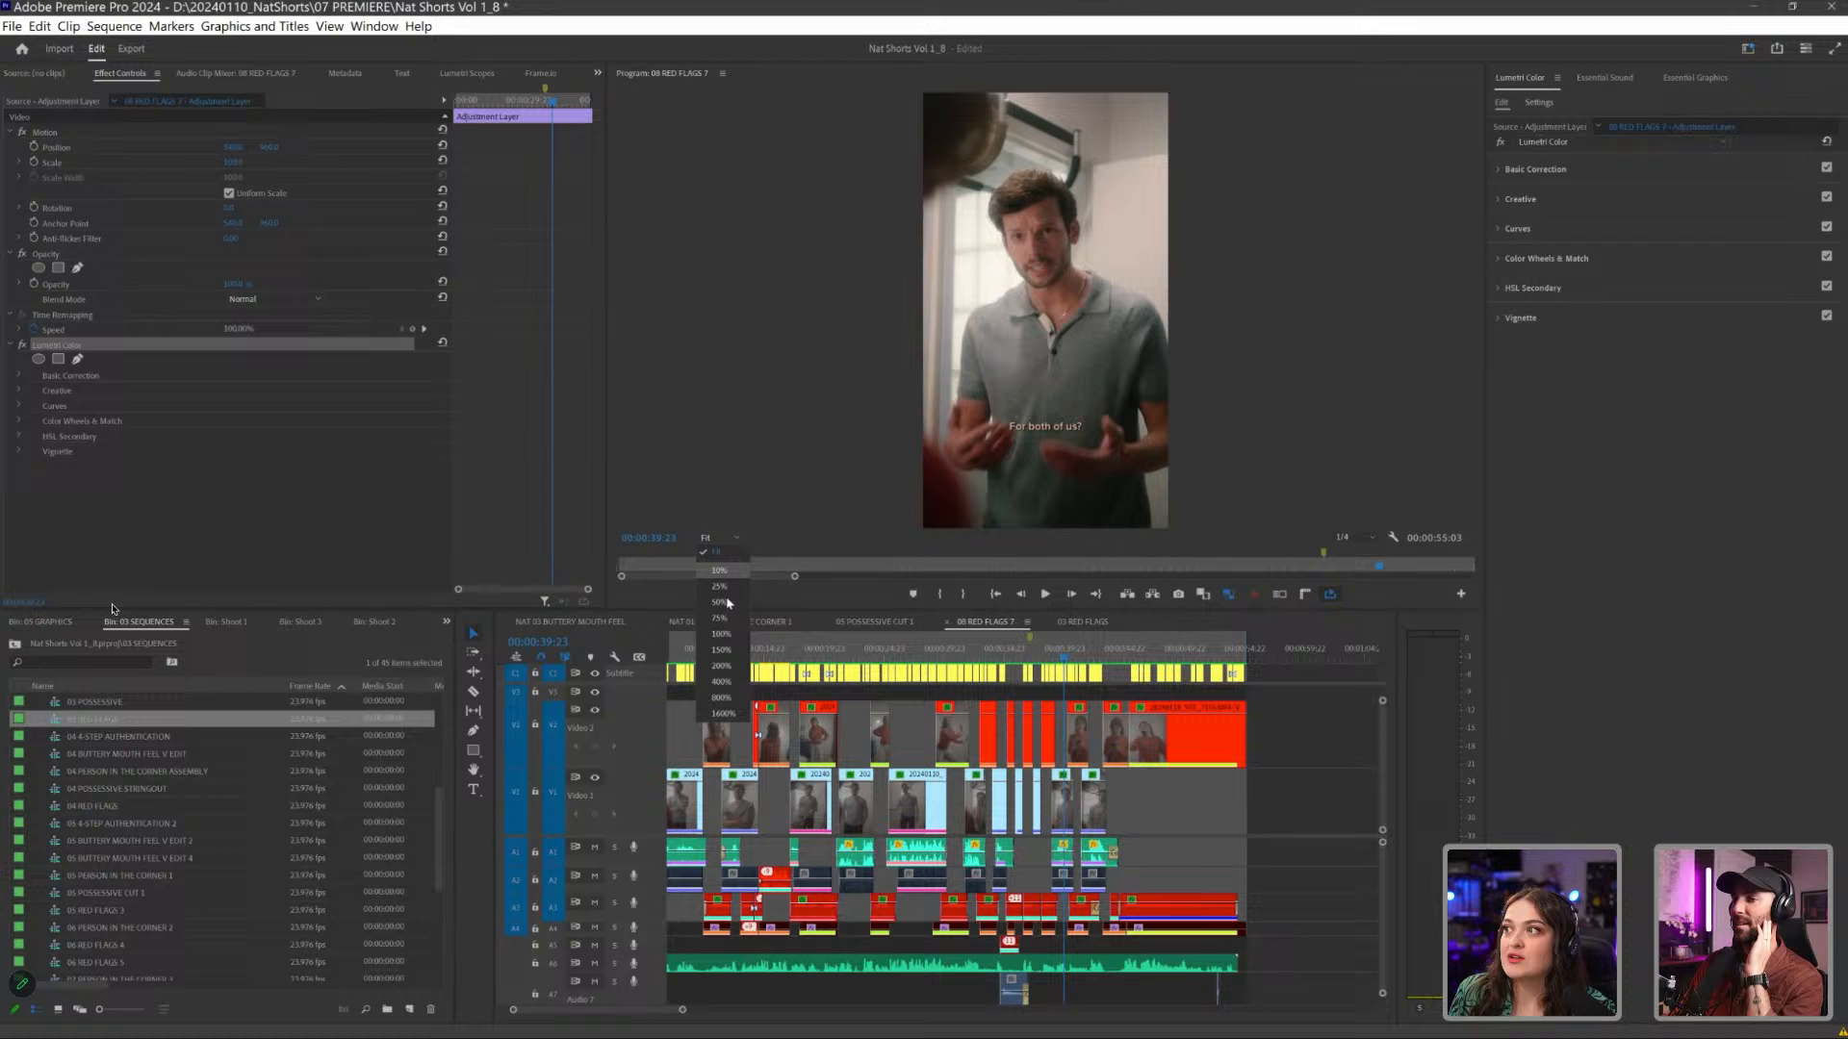
{"action": "left_click", "coordinate": [738, 665]}
{"action": "left_click_drag", "start_coordinate": [1470, 371], "coordinate": [1475, 256]}
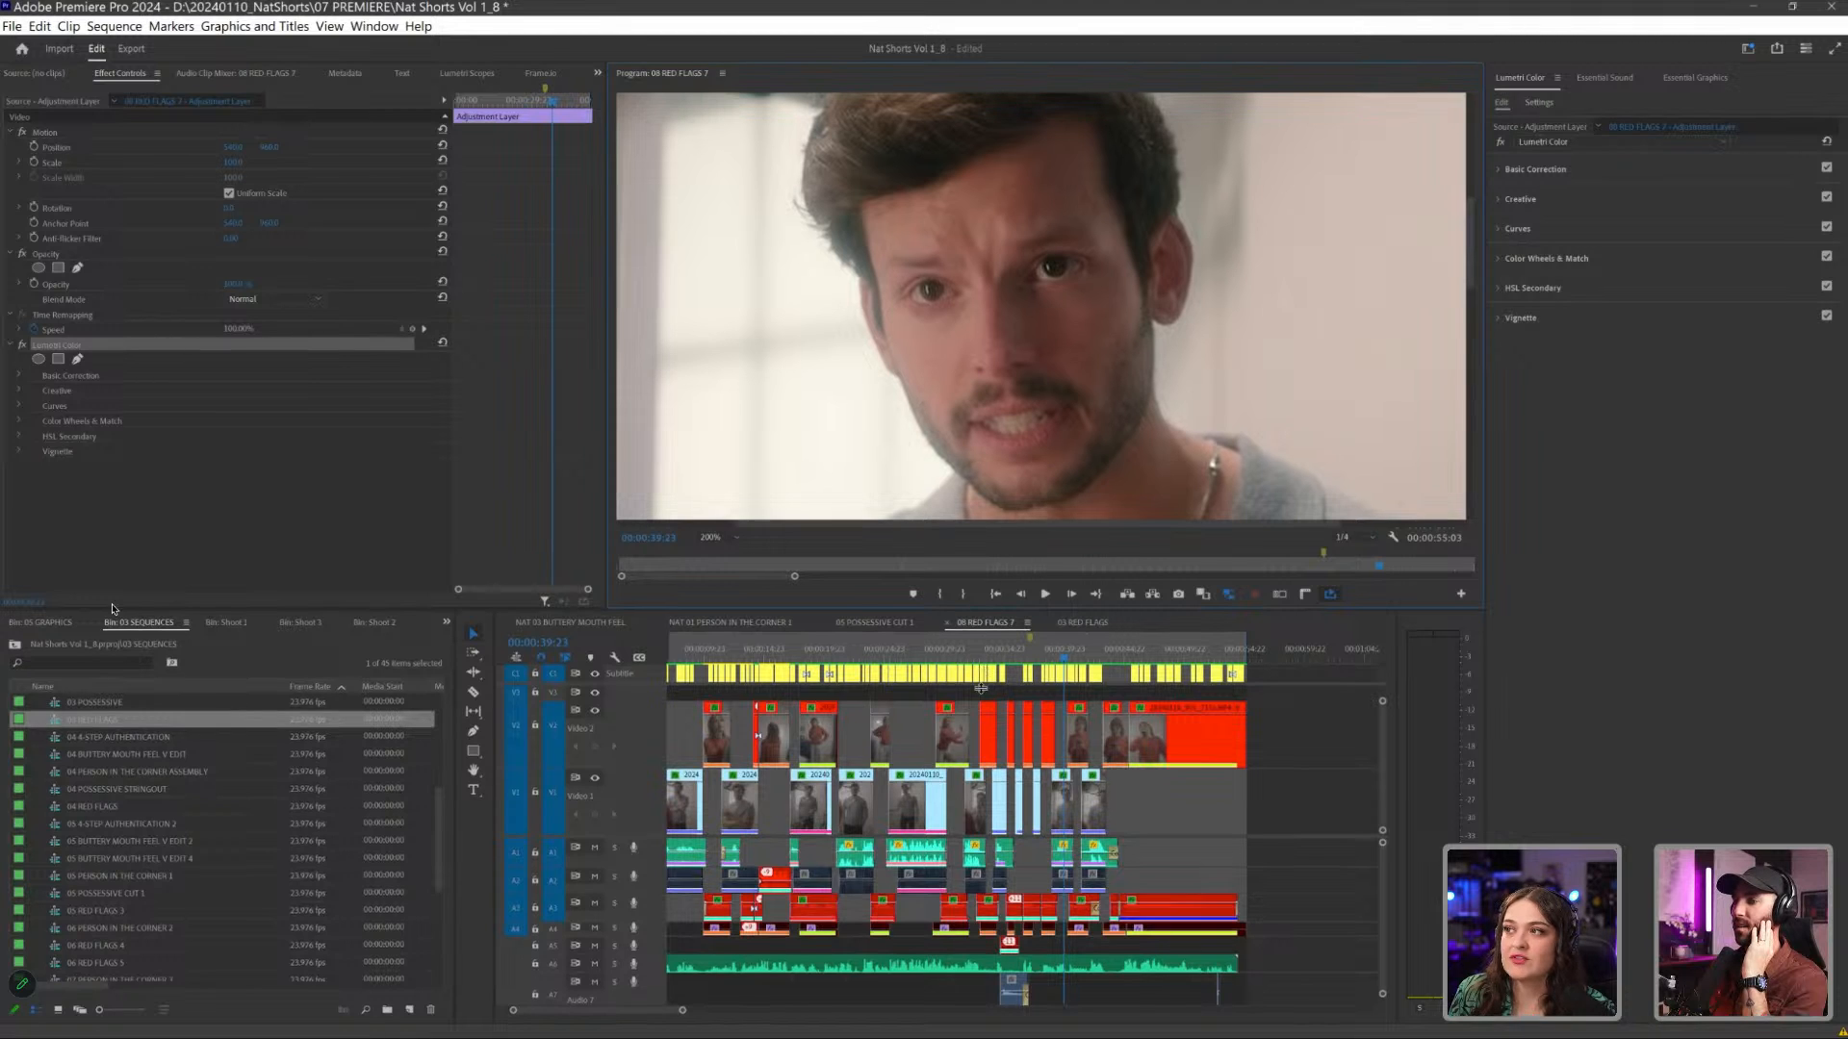
{"action": "left_click_drag", "start_coordinate": [985, 610], "coordinate": [982, 717]}
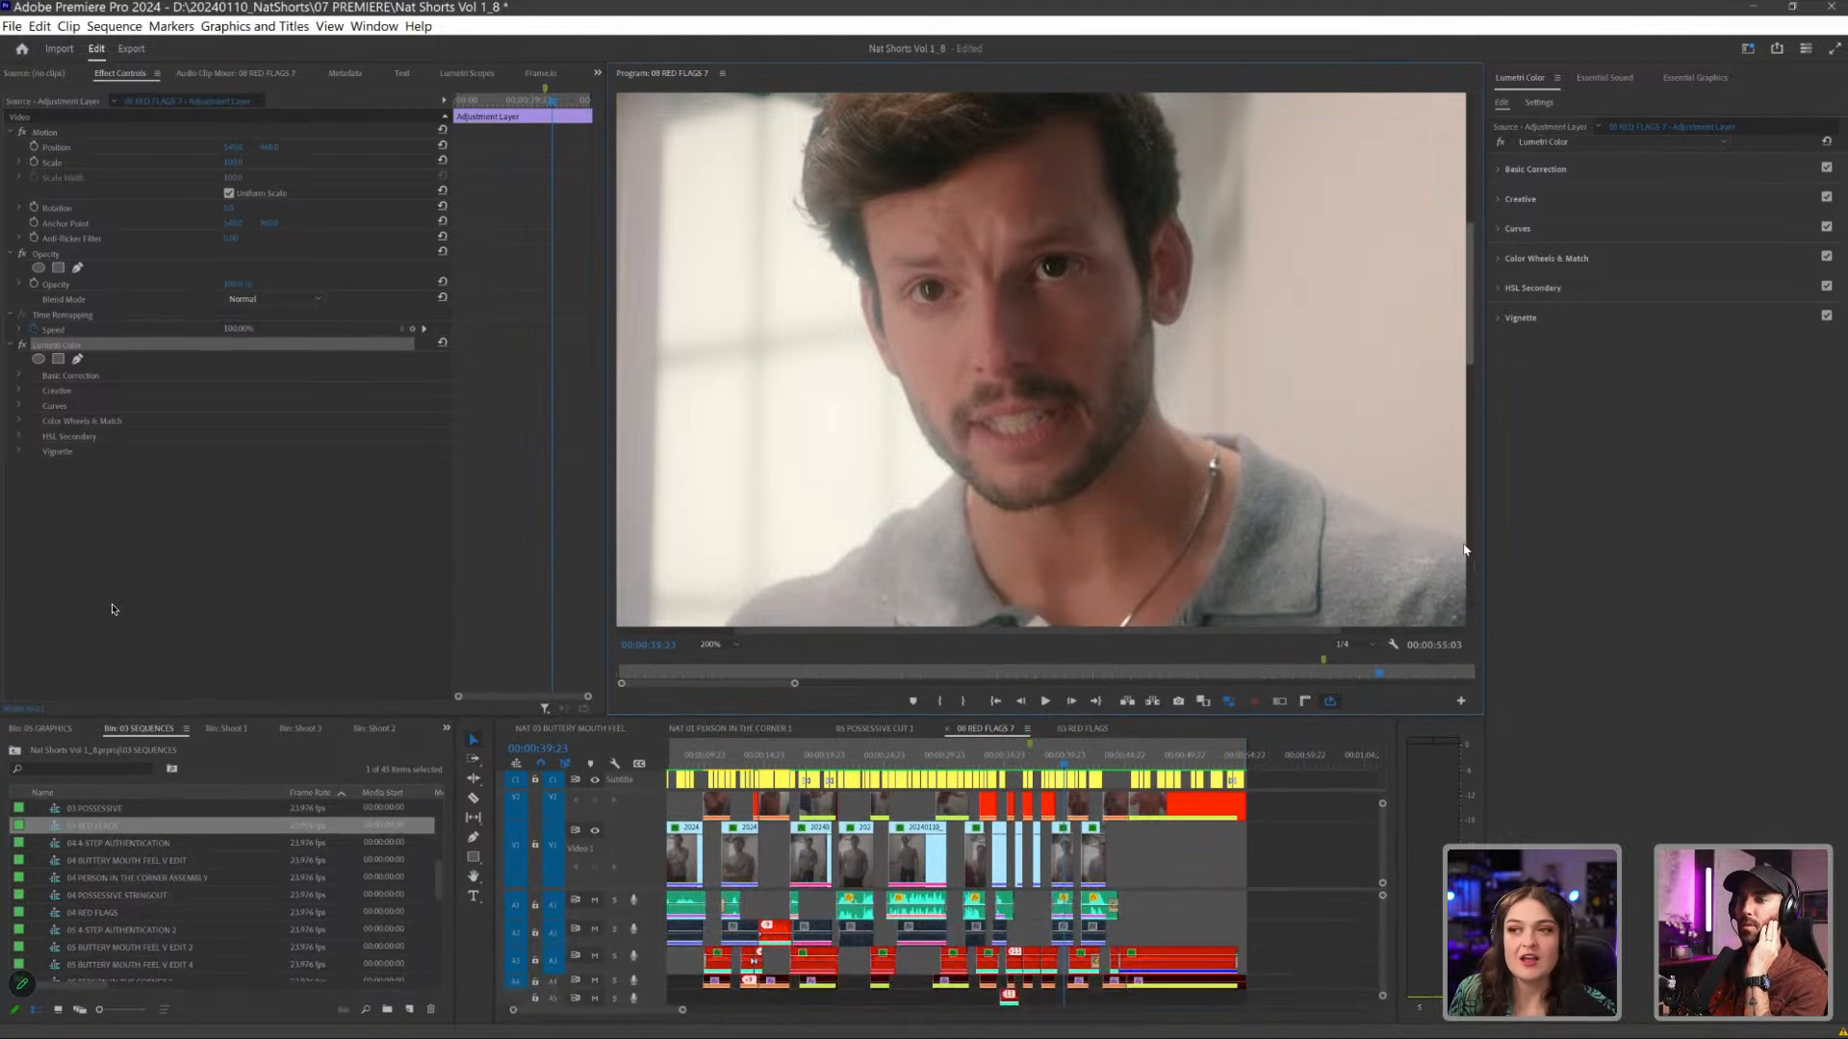
{"action": "left_click_drag", "start_coordinate": [1469, 387], "coordinate": [1470, 353]}
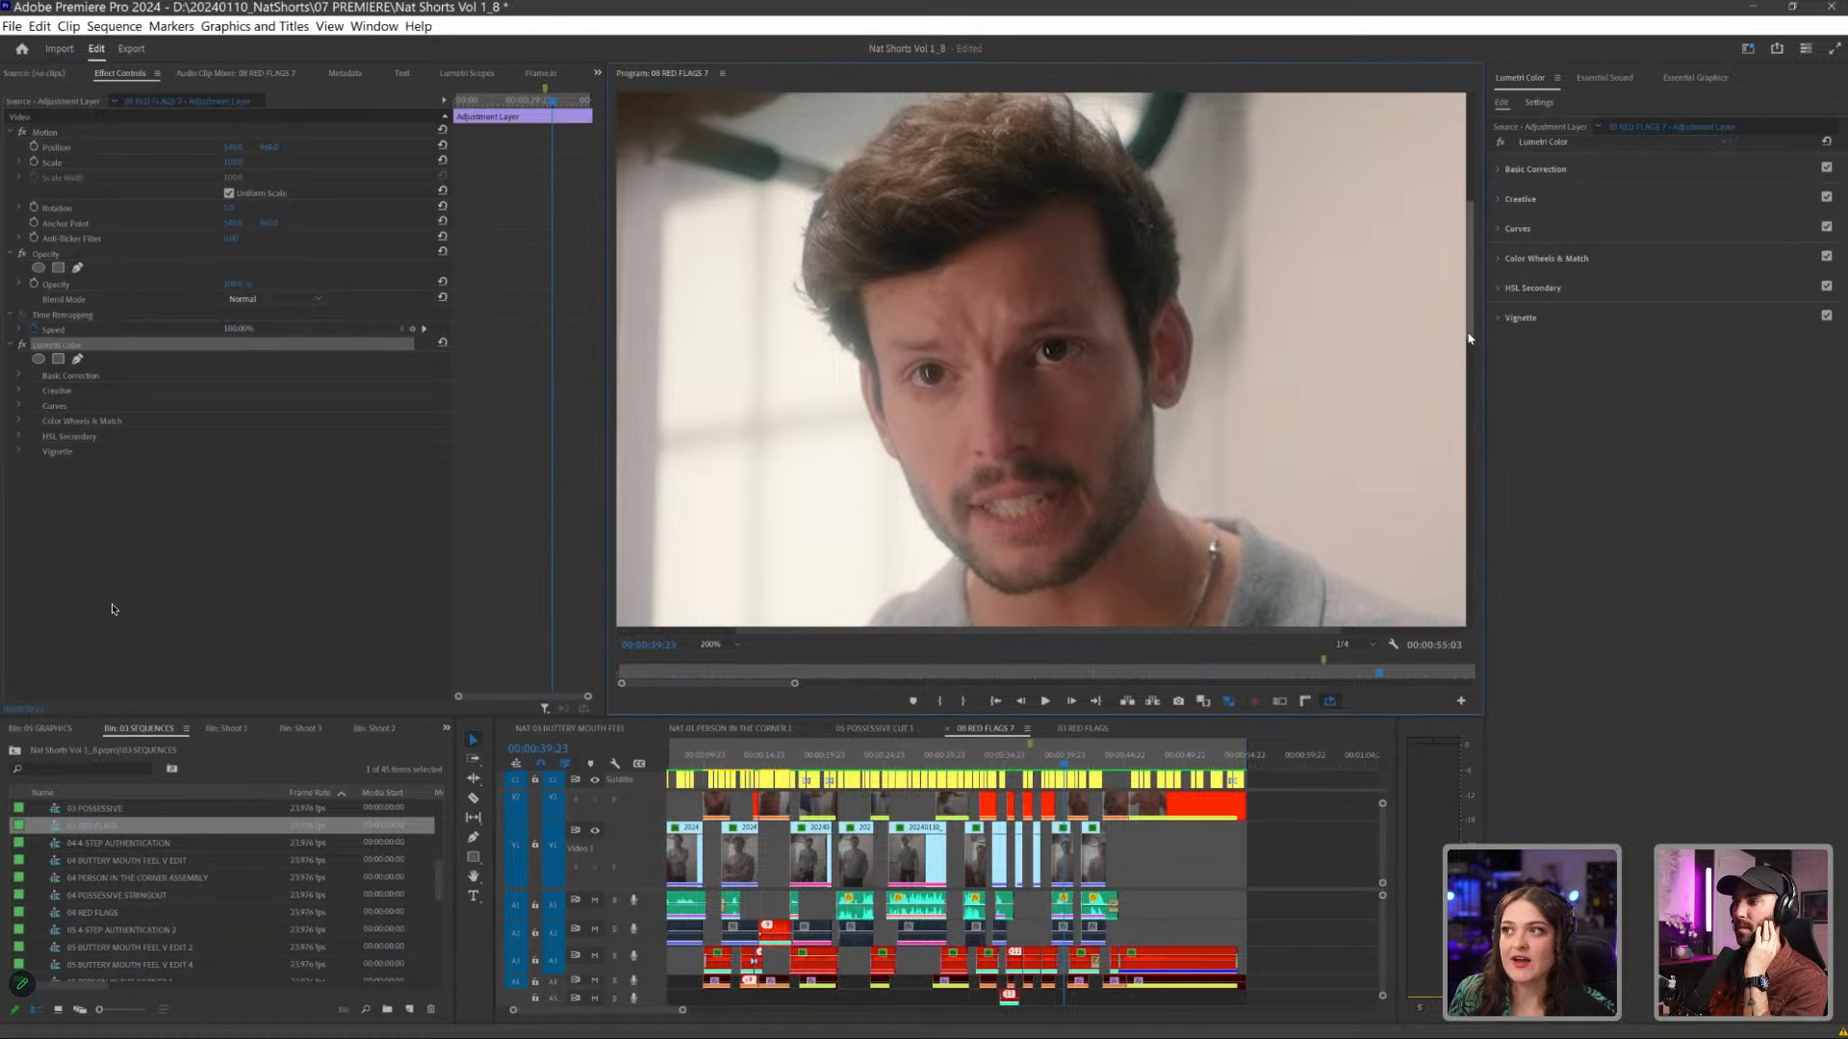
- View the man's face at 150% magnification, and return the Program monitor to Fit
{"action": "left_click", "coordinate": [756, 644]}
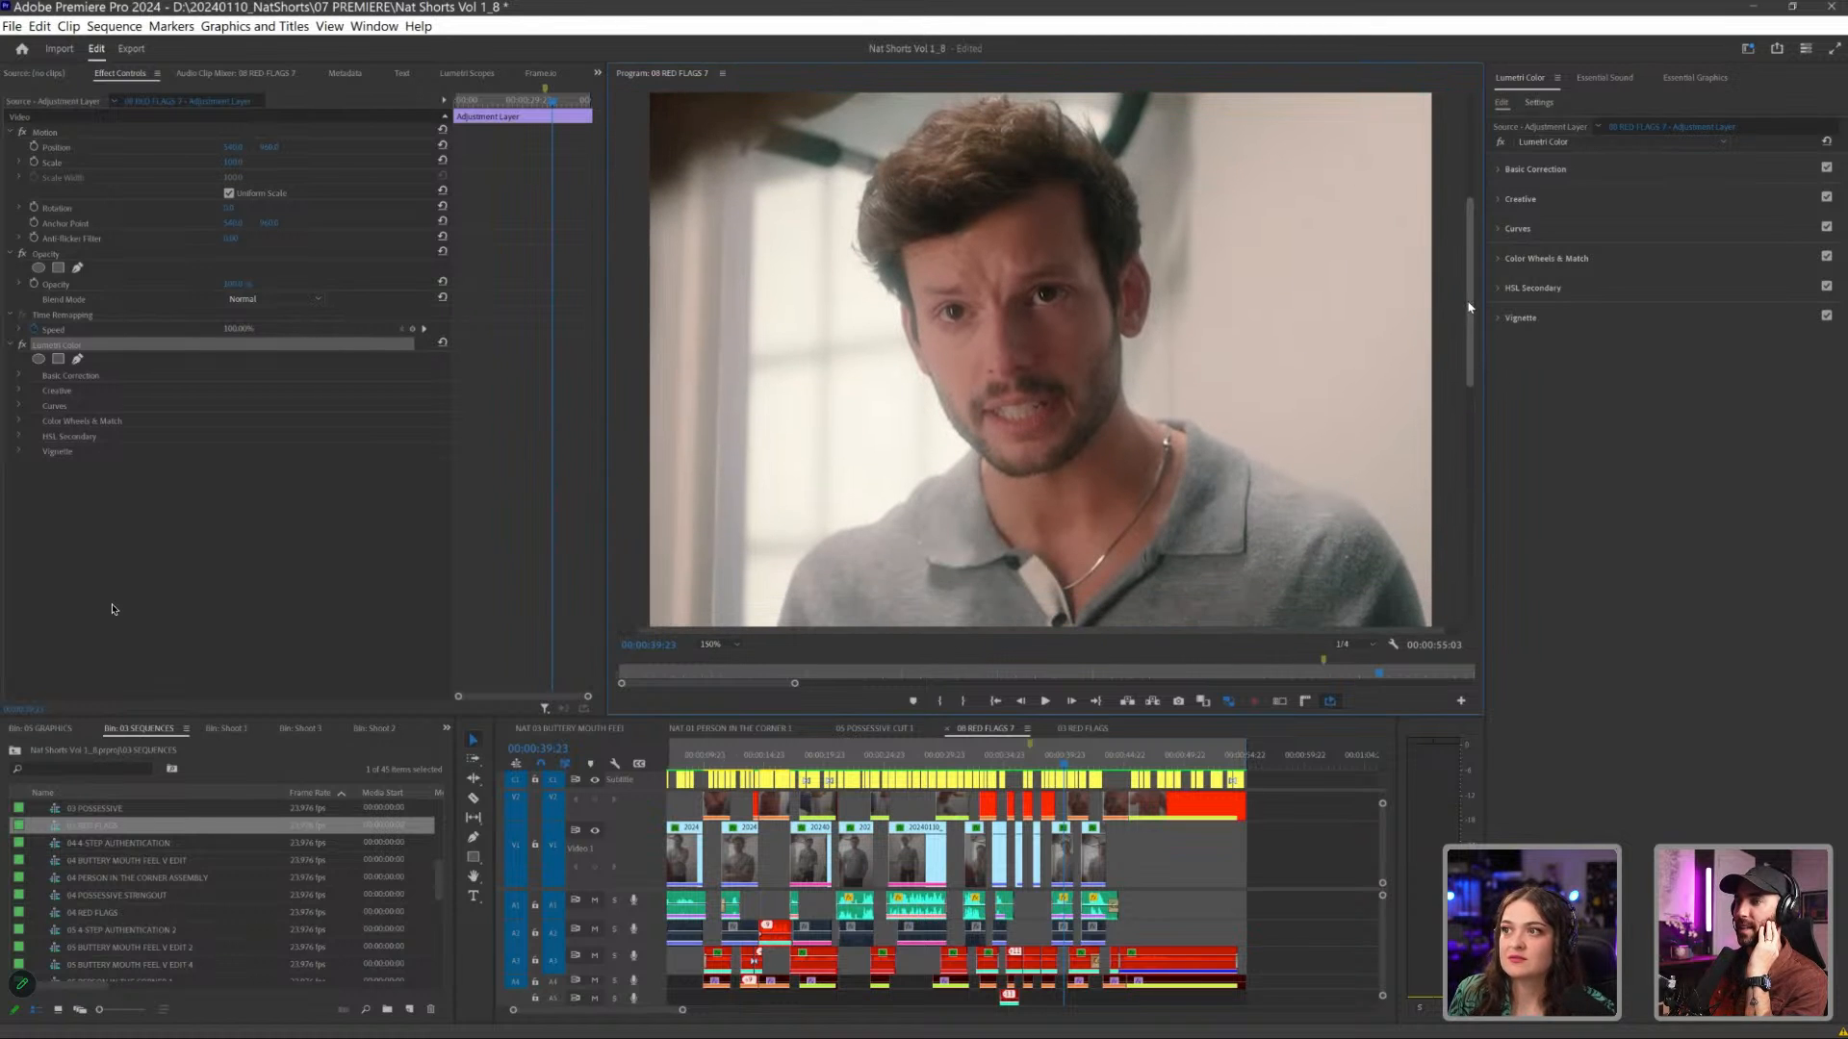
{"action": "left_click_drag", "start_coordinate": [1470, 304], "coordinate": [1473, 285]}
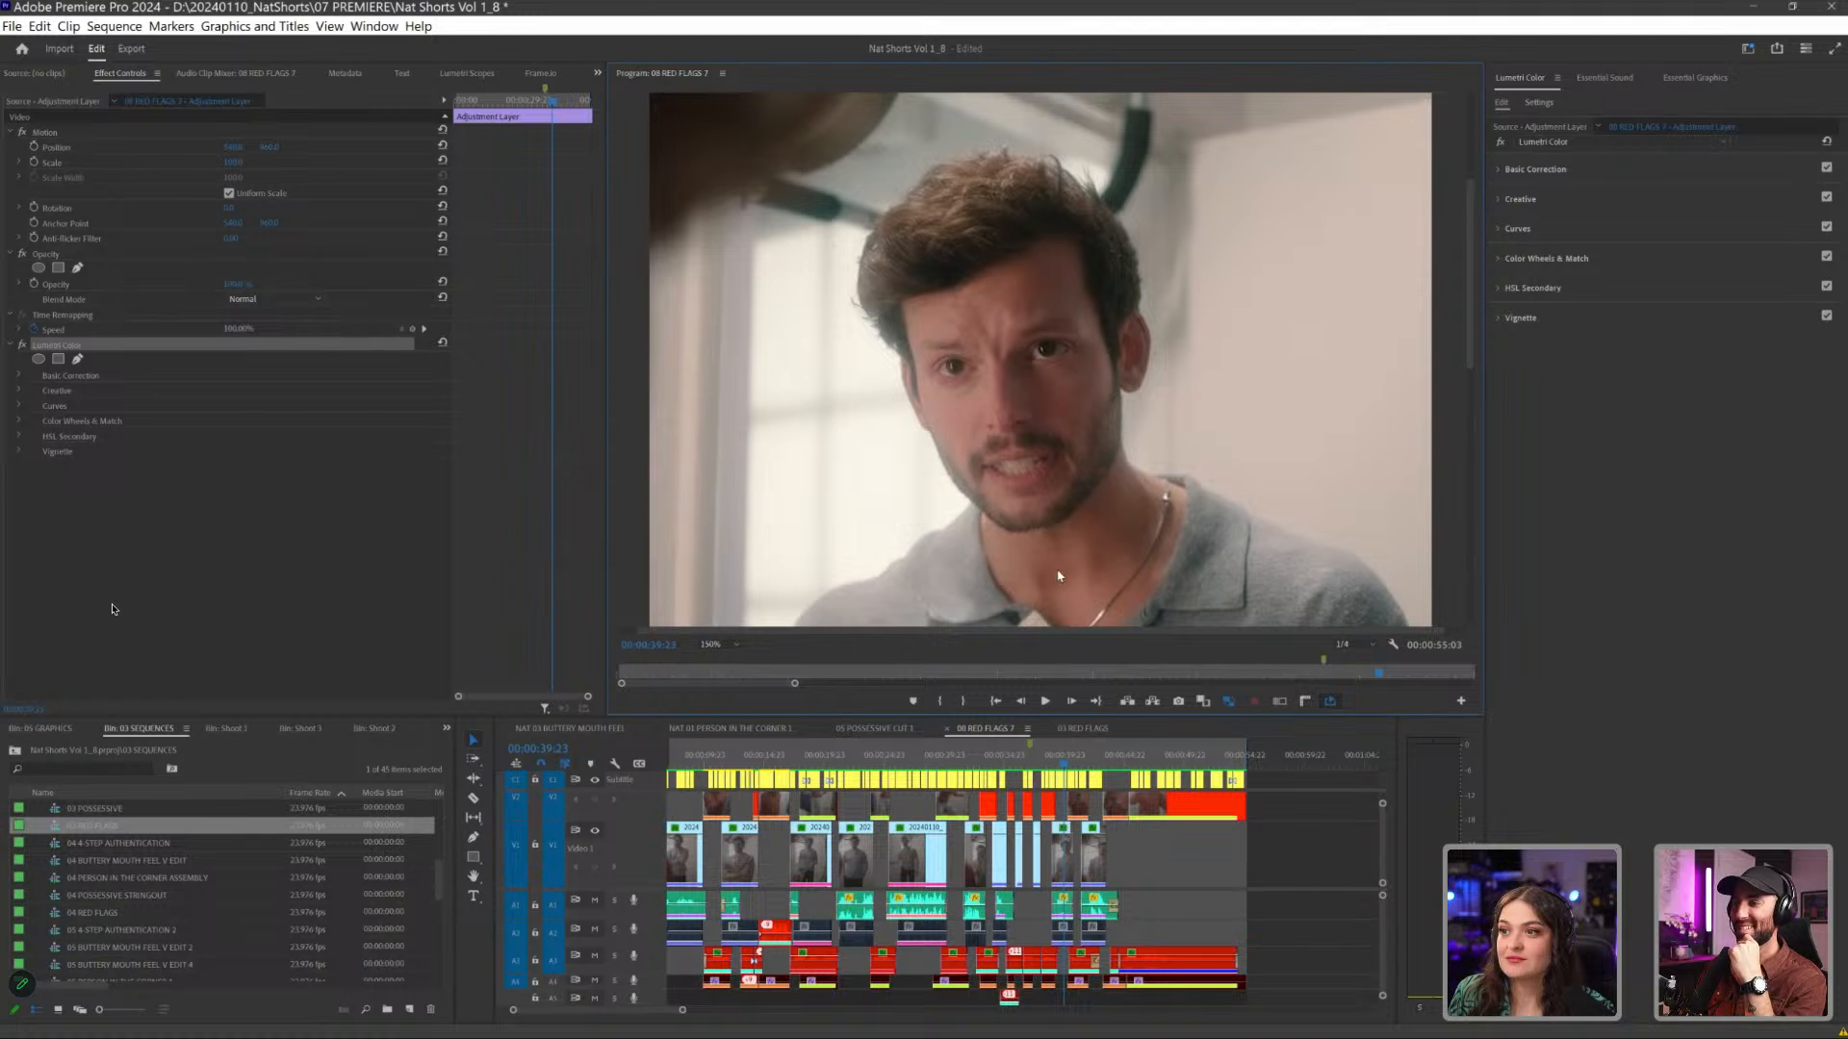
{"action": "left_click", "coordinate": [725, 646]}
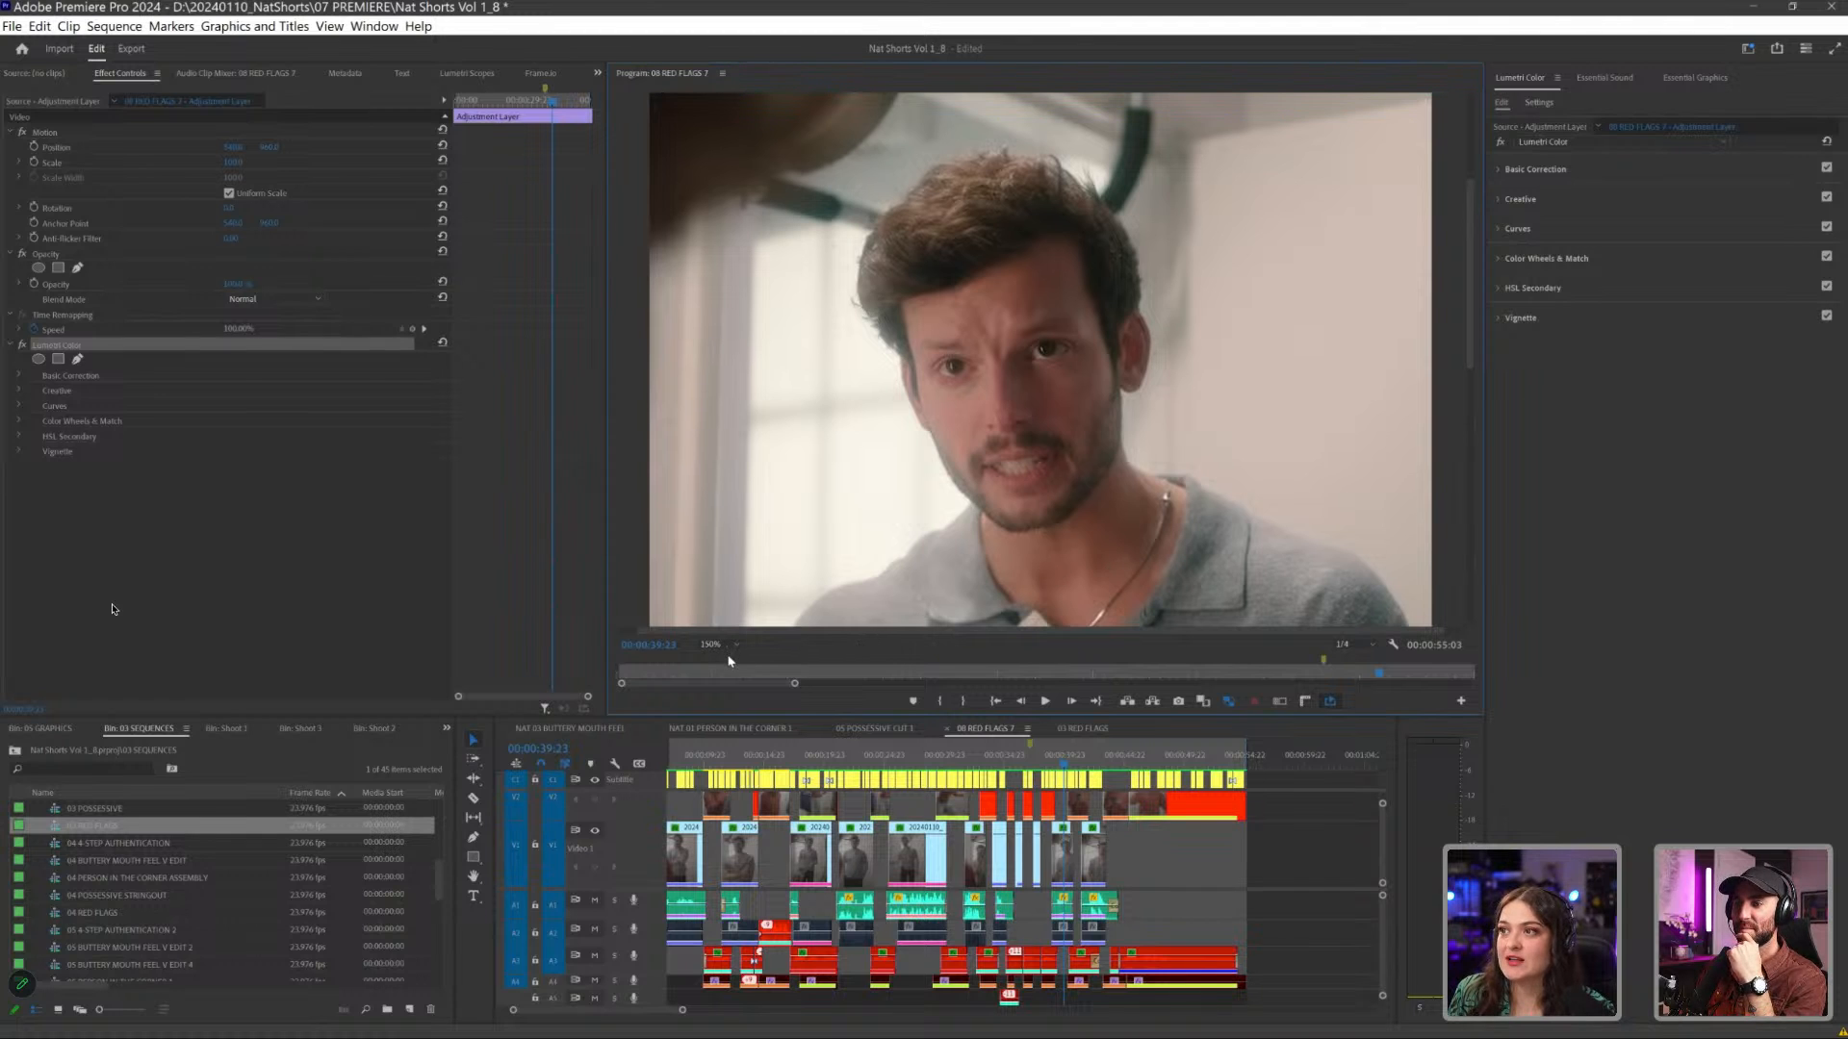
{"action": "left_click", "coordinate": [730, 662]}
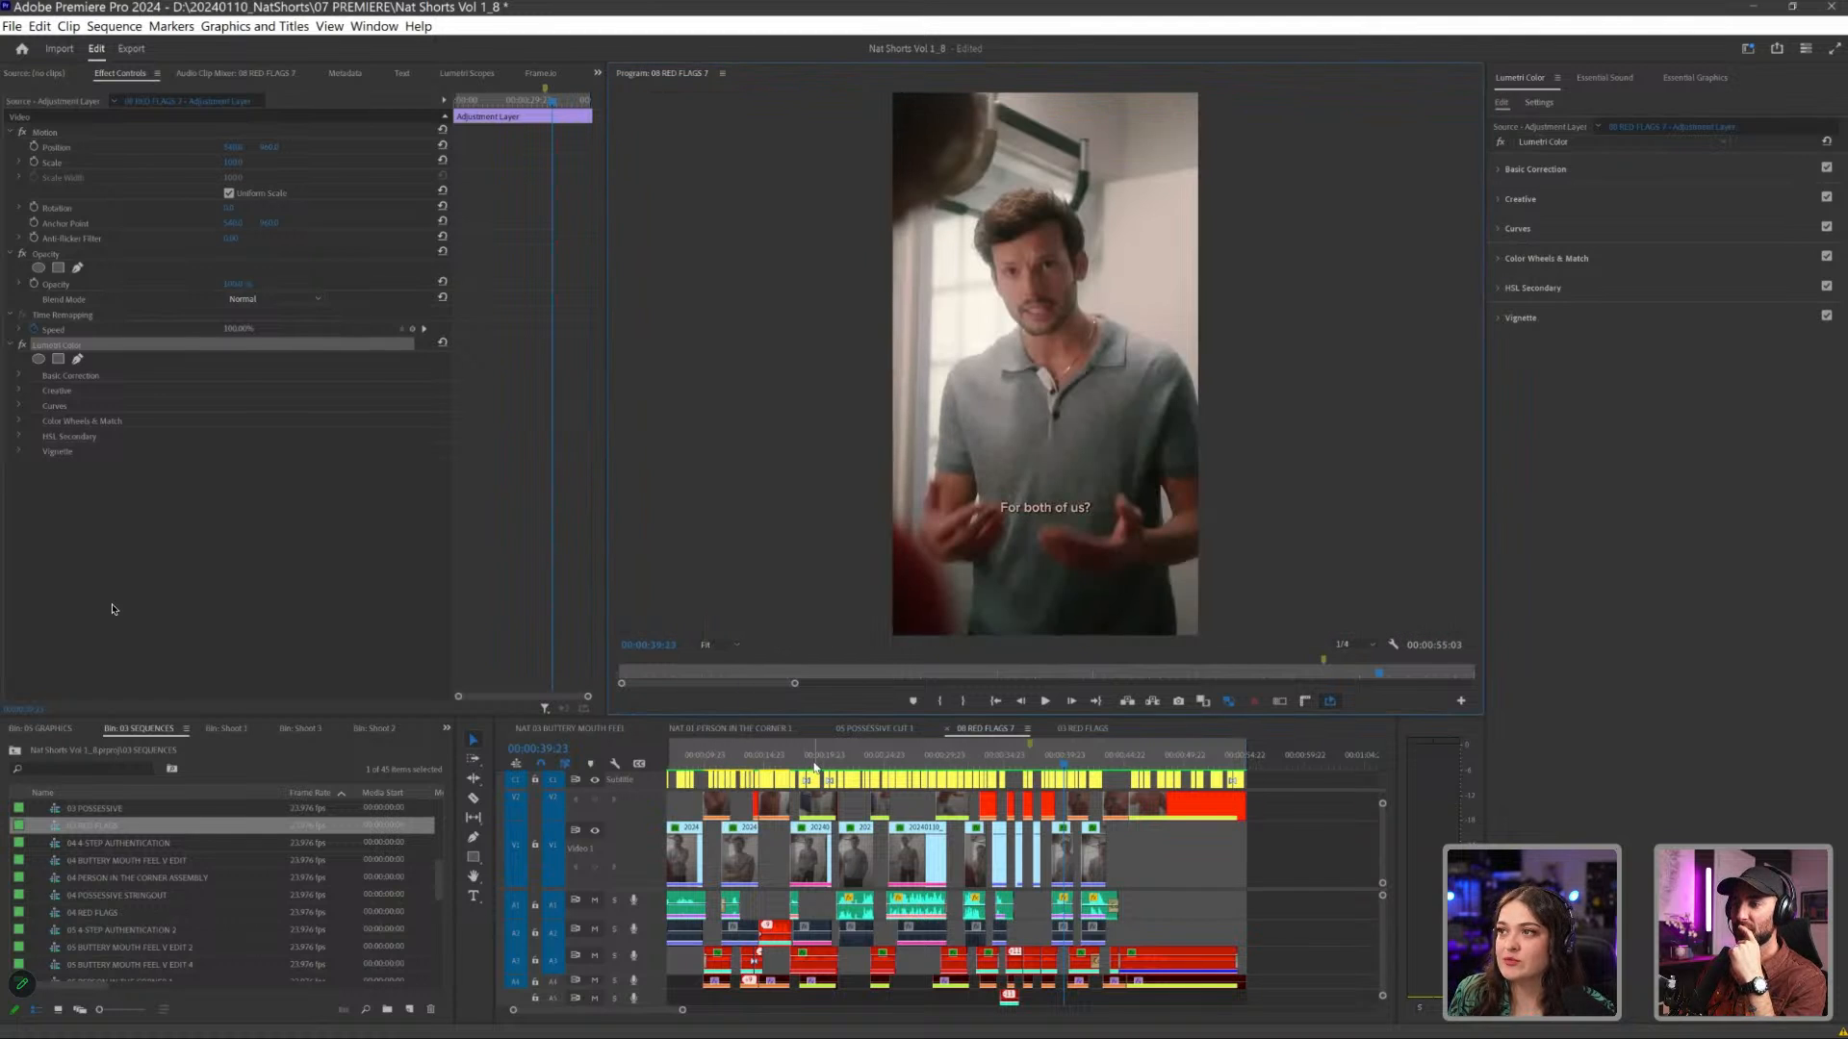
- Select the clip of the woman at the closet door and examine its Position and Scale keyframe animation
{"action": "left_click_drag", "start_coordinate": [806, 765], "coordinate": [963, 759]}
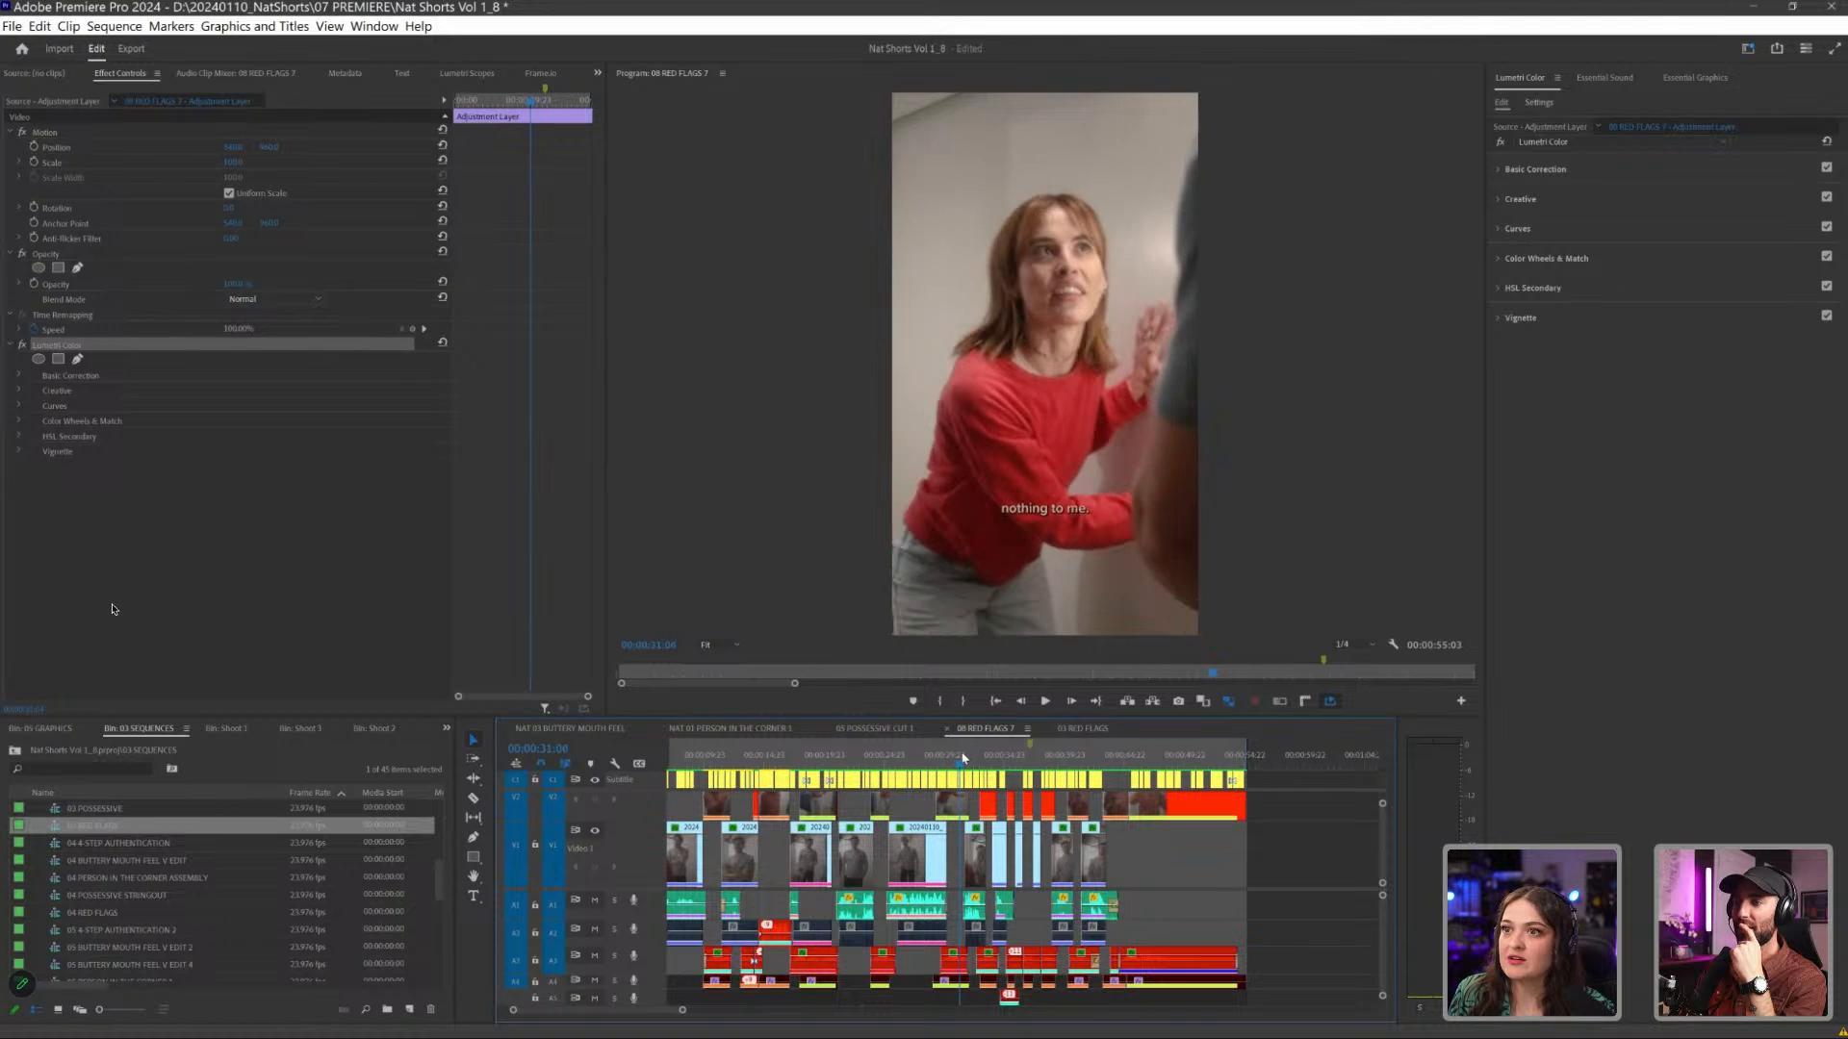
{"action": "left_click", "coordinate": [956, 805]}
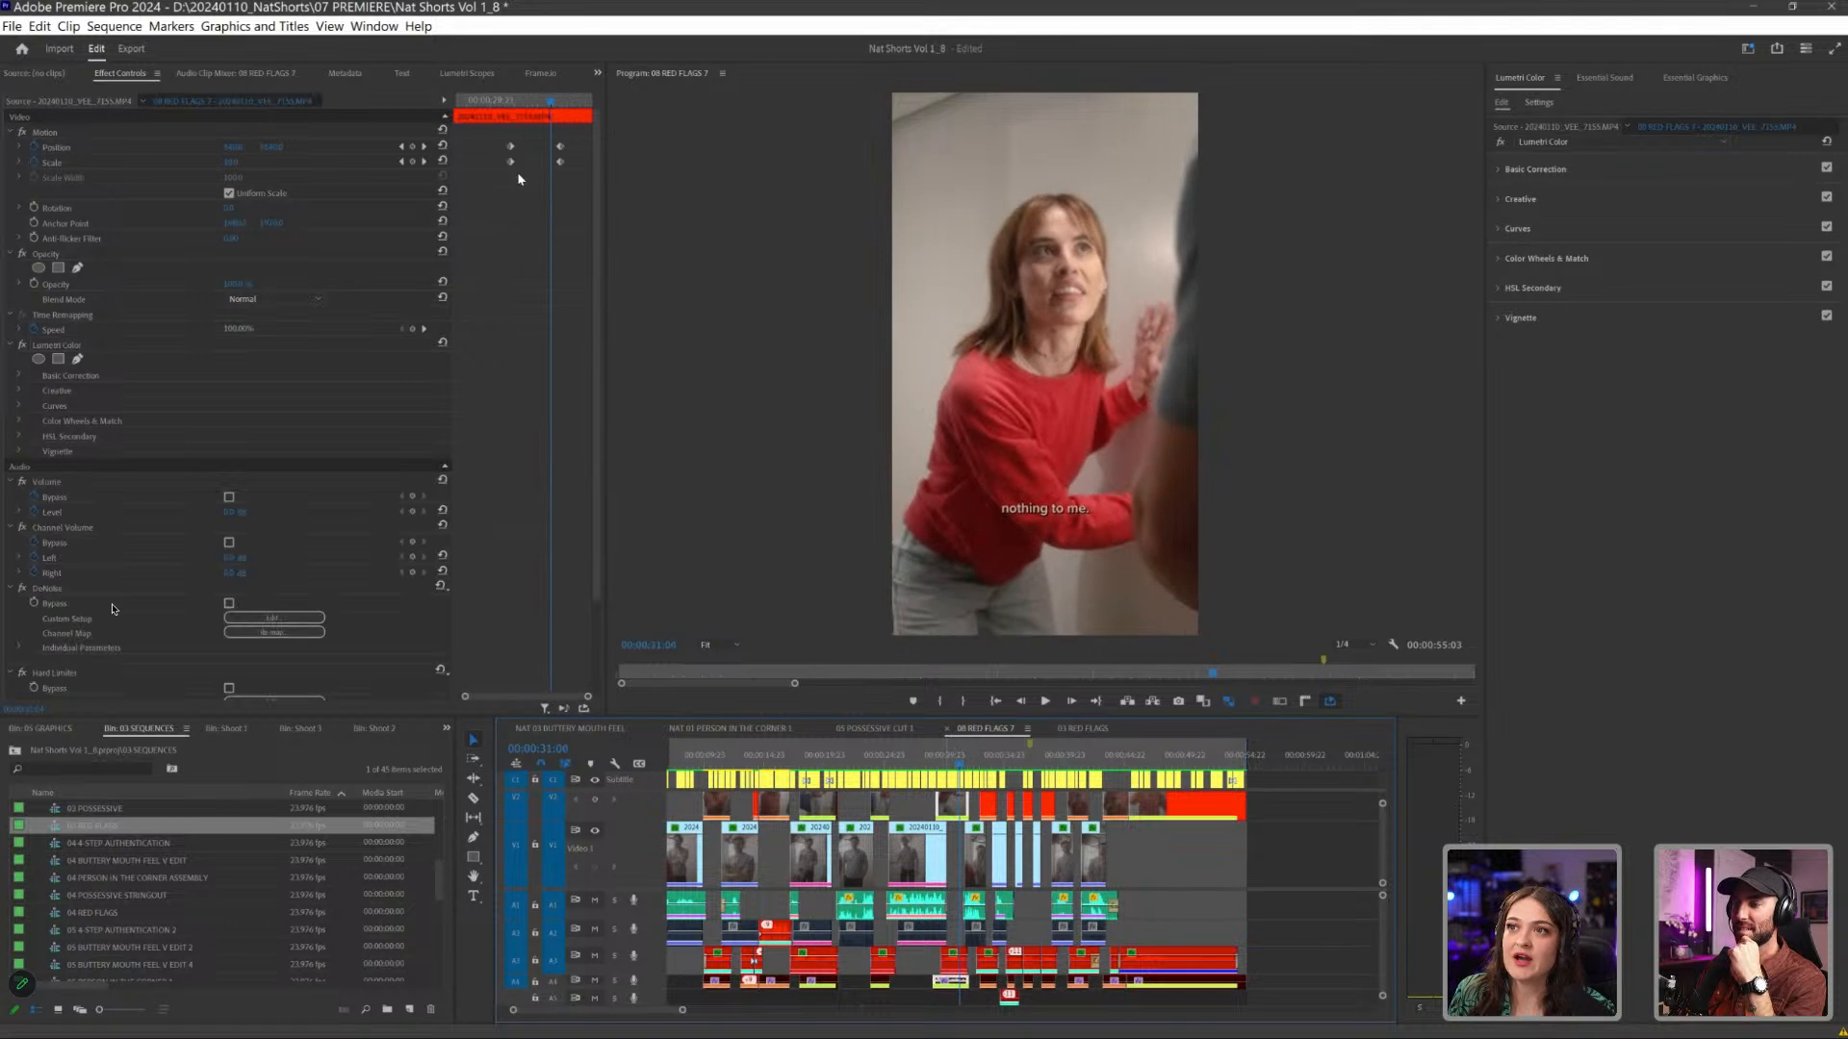
{"action": "mouse_move", "coordinate": [494, 103]}
{"action": "left_mouse_down"}
{"action": "mouse_move", "coordinate": [547, 111]}
{"action": "mouse_move", "coordinate": [517, 105]}
{"action": "left_mouse_up"}
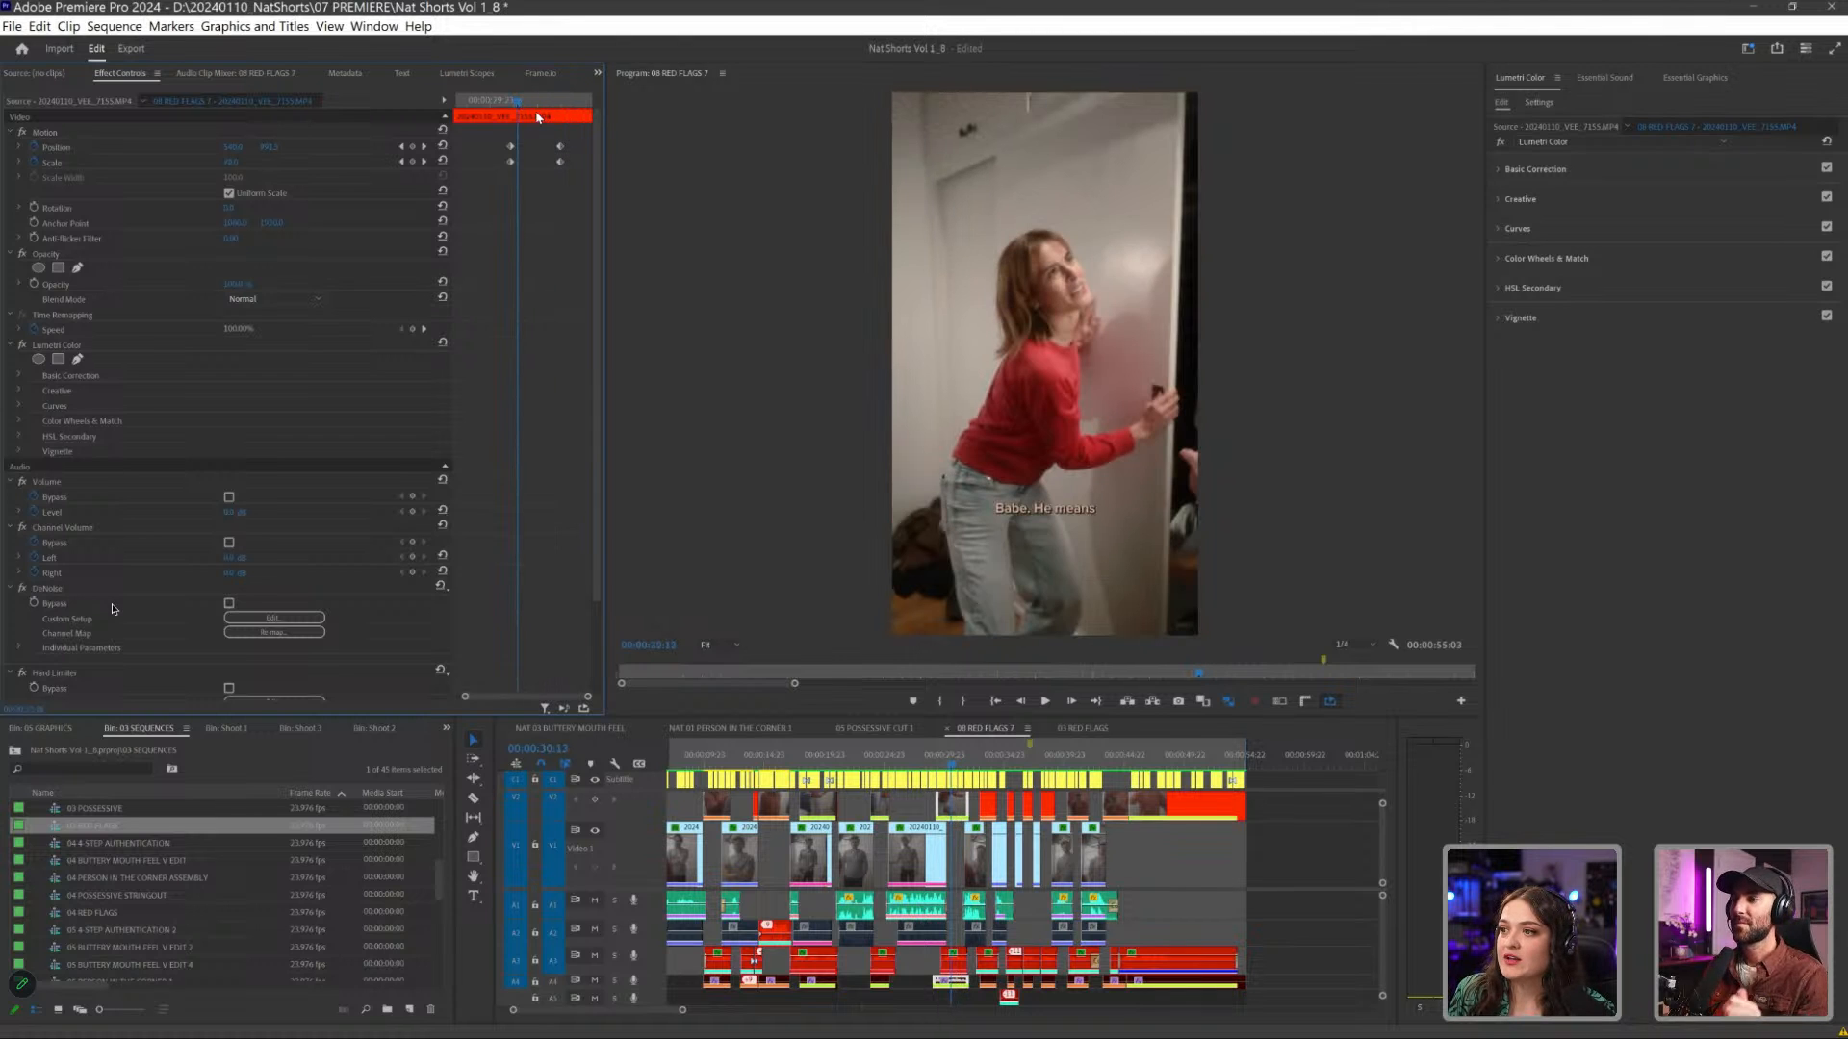
- Play the closet reveal and go back through the man's "What?" shot to him with a finger on his lips
{"action": "left_click_drag", "start_coordinate": [921, 762], "coordinate": [798, 763]}
{"action": "key", "text": "space"}
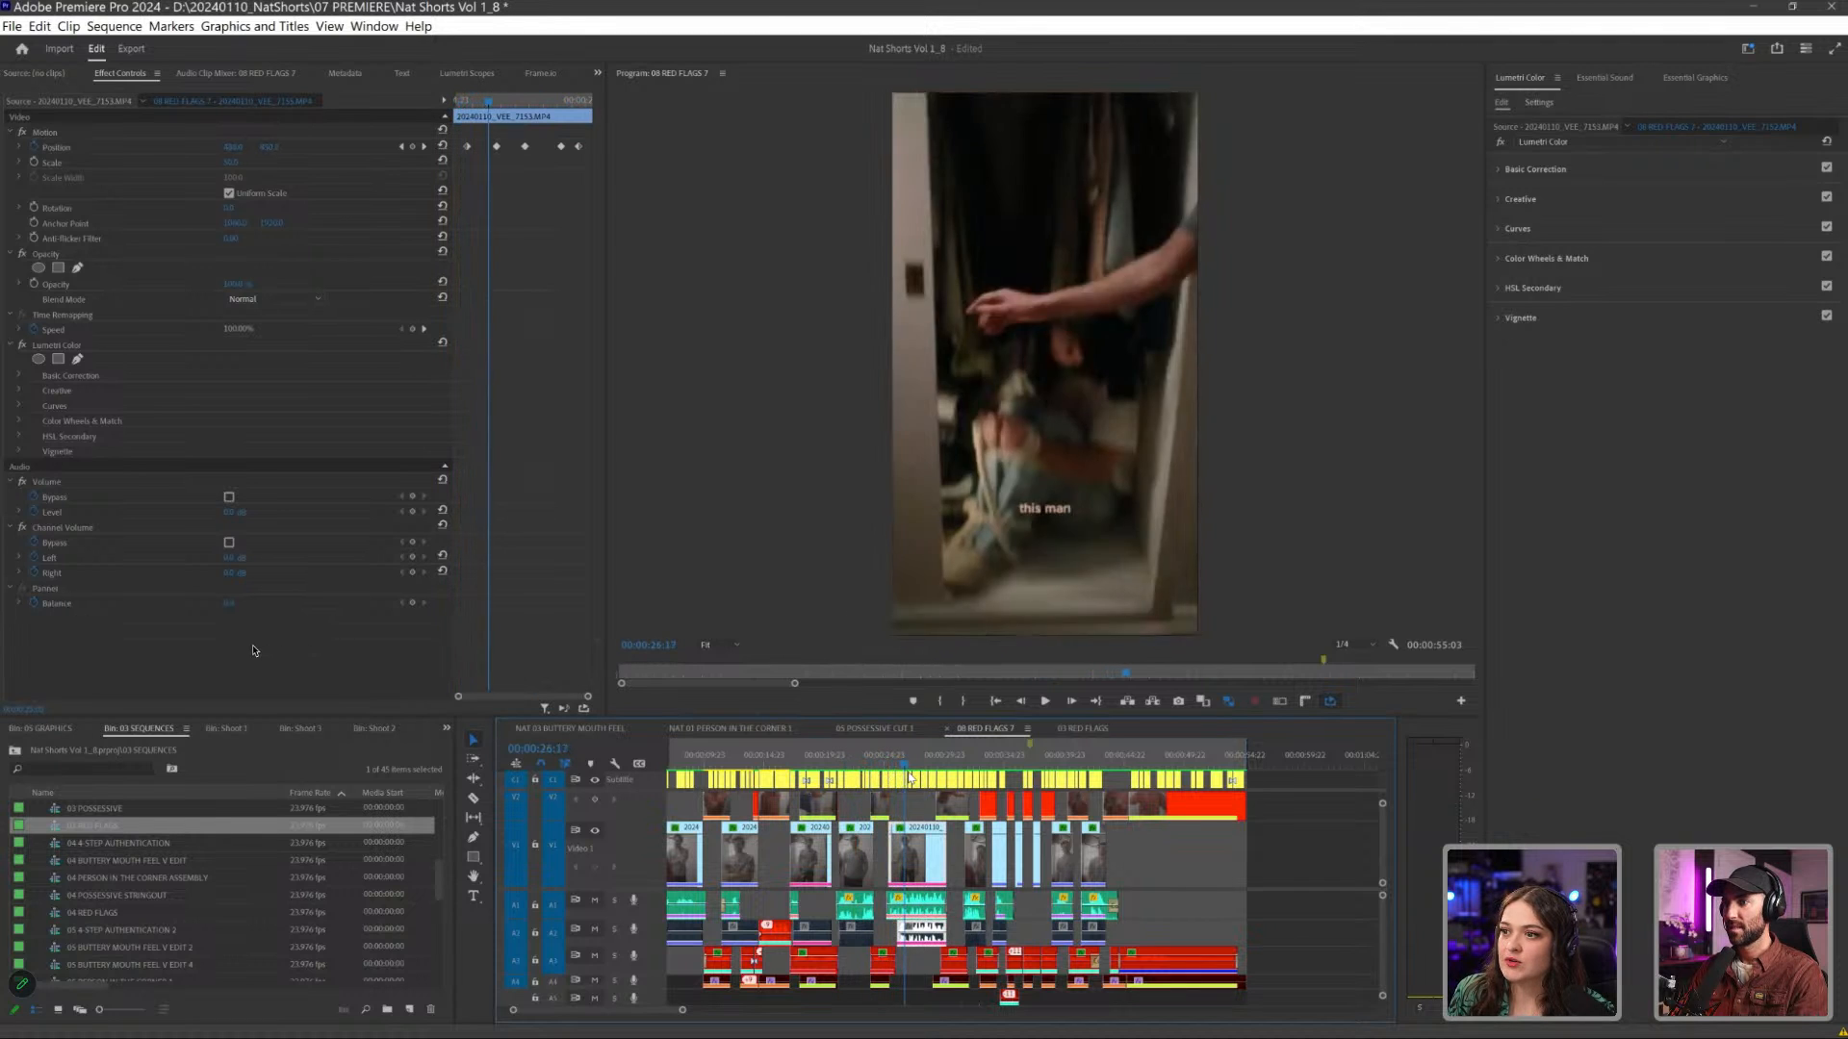
{"action": "left_click", "coordinate": [729, 763]}
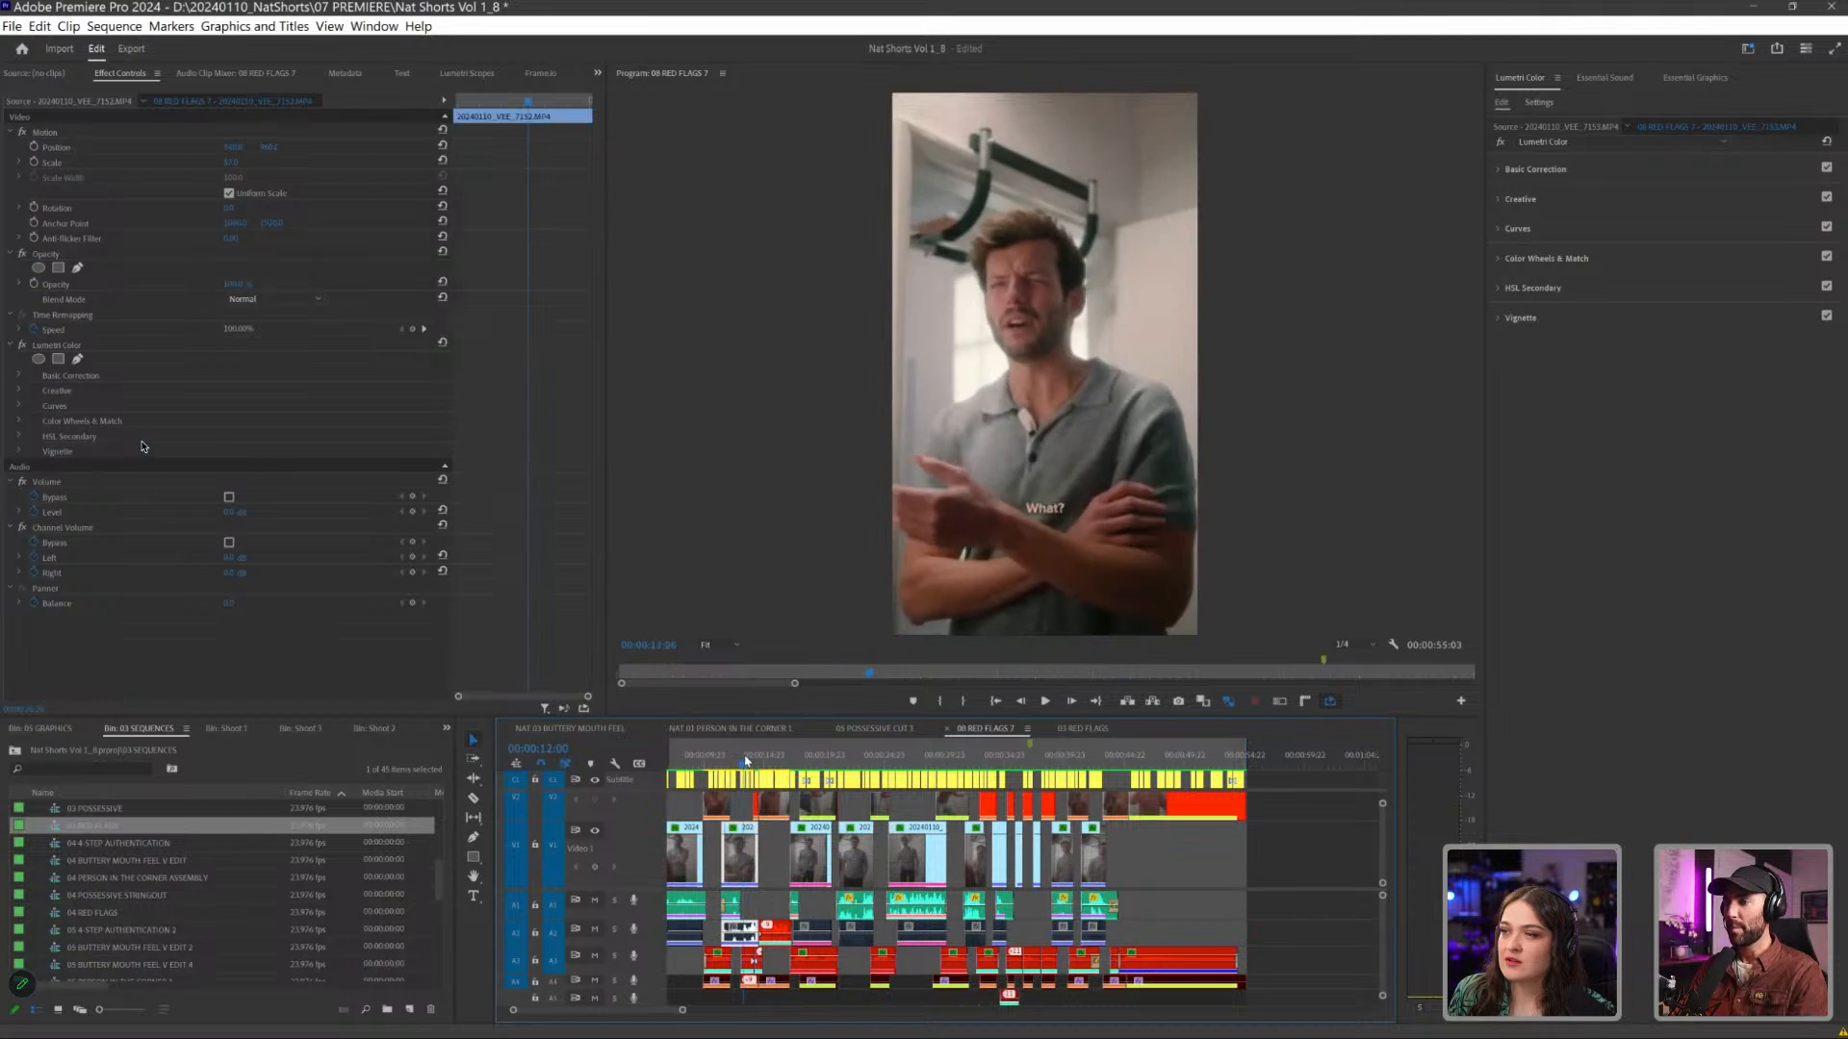
{"action": "left_click", "coordinate": [673, 761]}
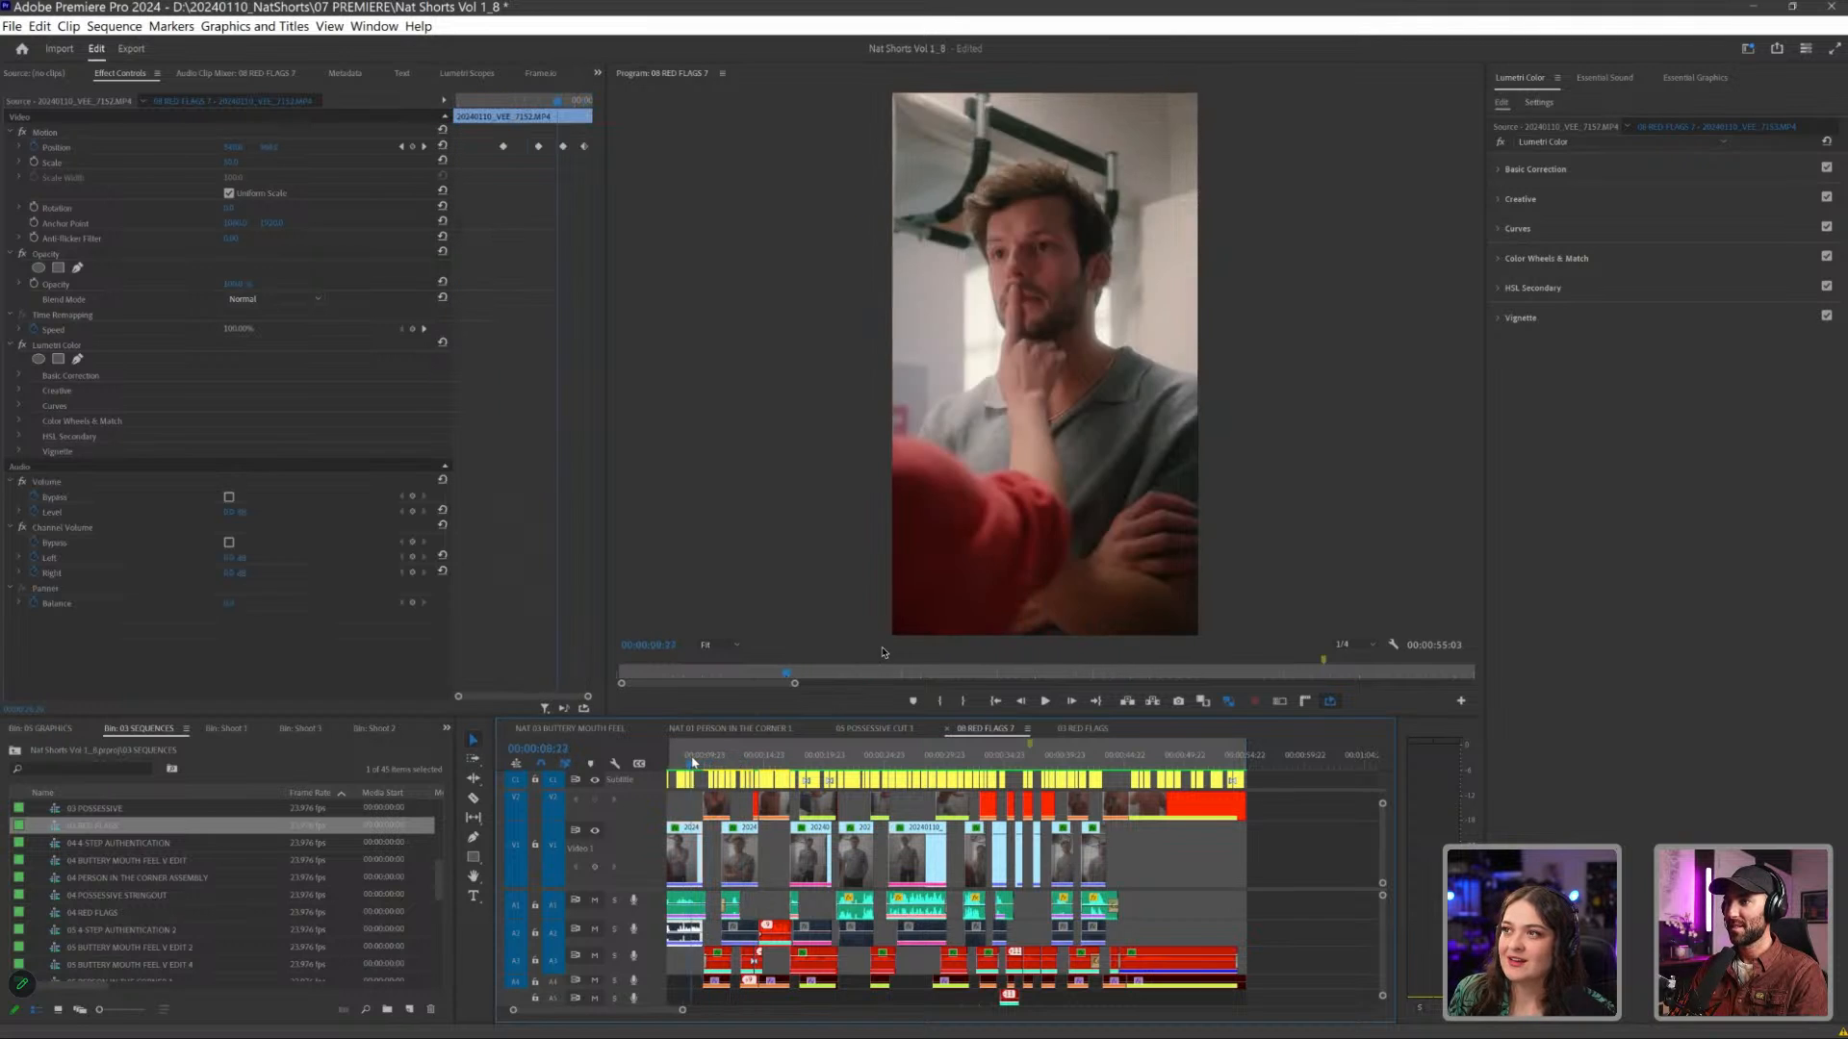
- Play the woman's lines about the mom, and return to the shot of the man with a finger on his lips
{"action": "left_click", "coordinate": [1364, 423]}
{"action": "key", "text": "space"}
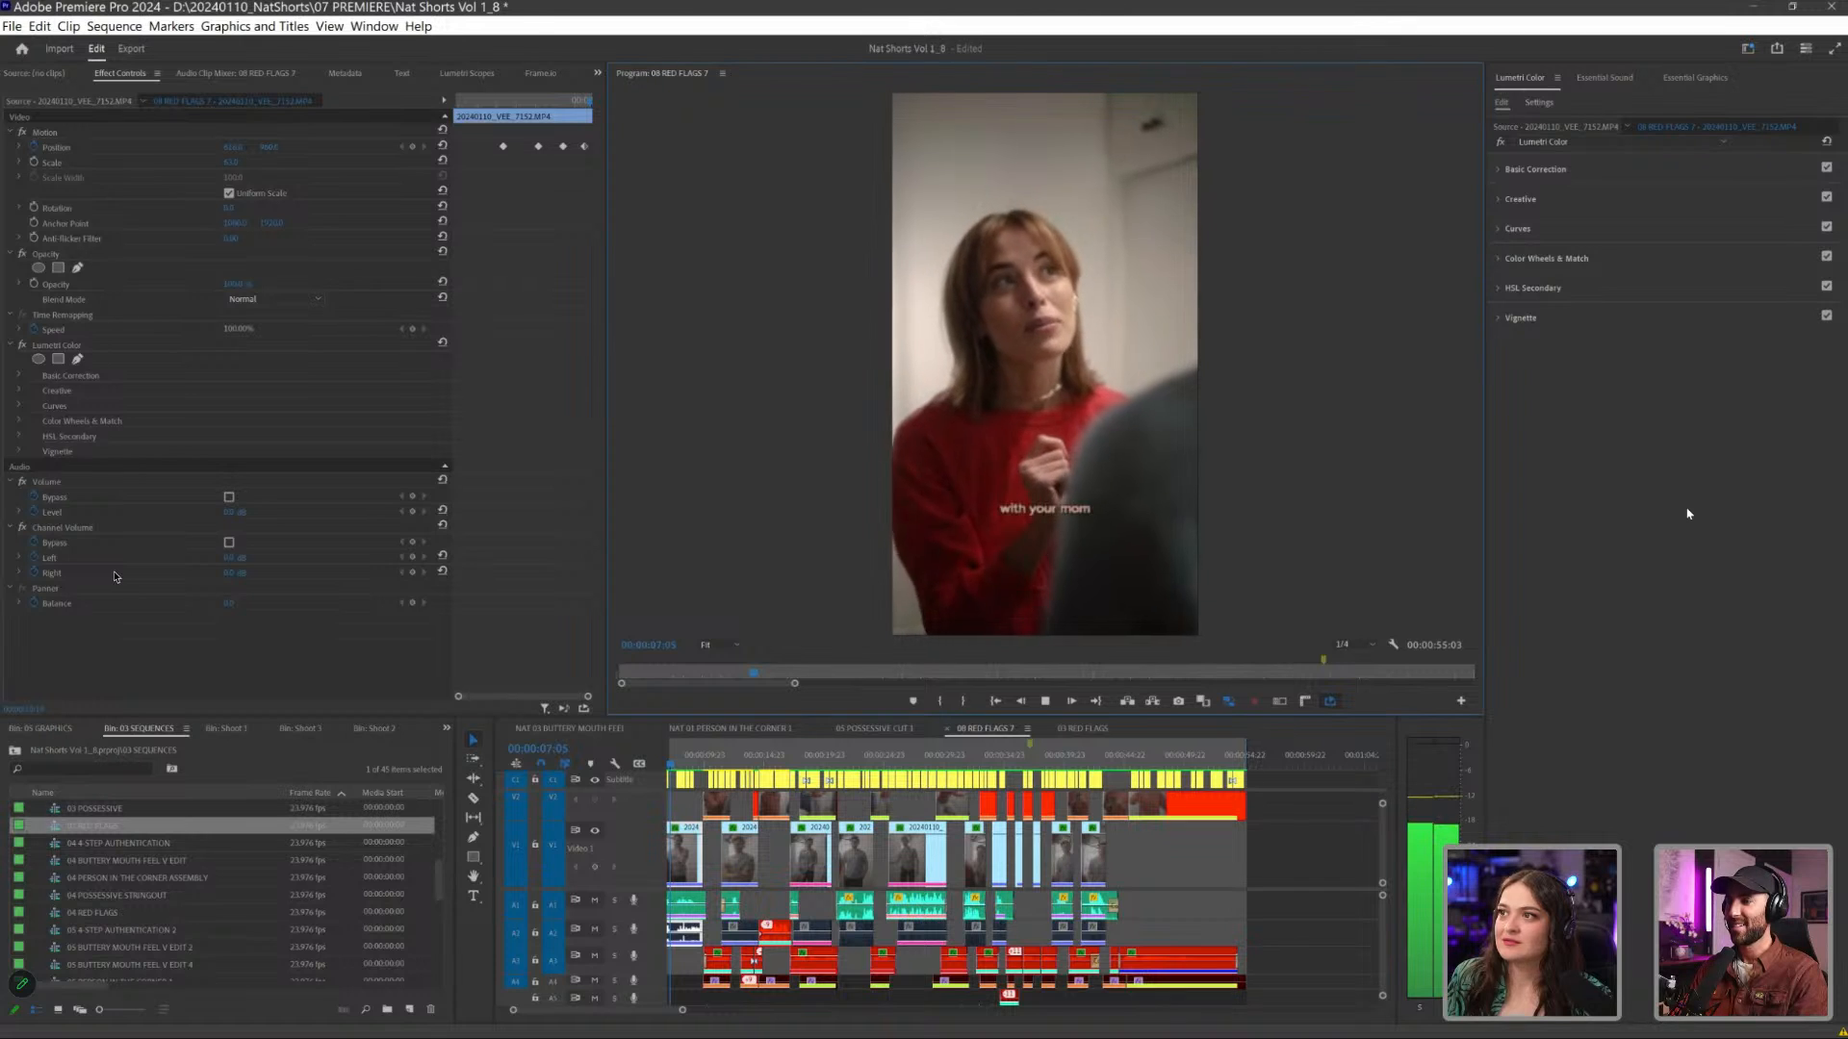
{"action": "key", "text": "space"}
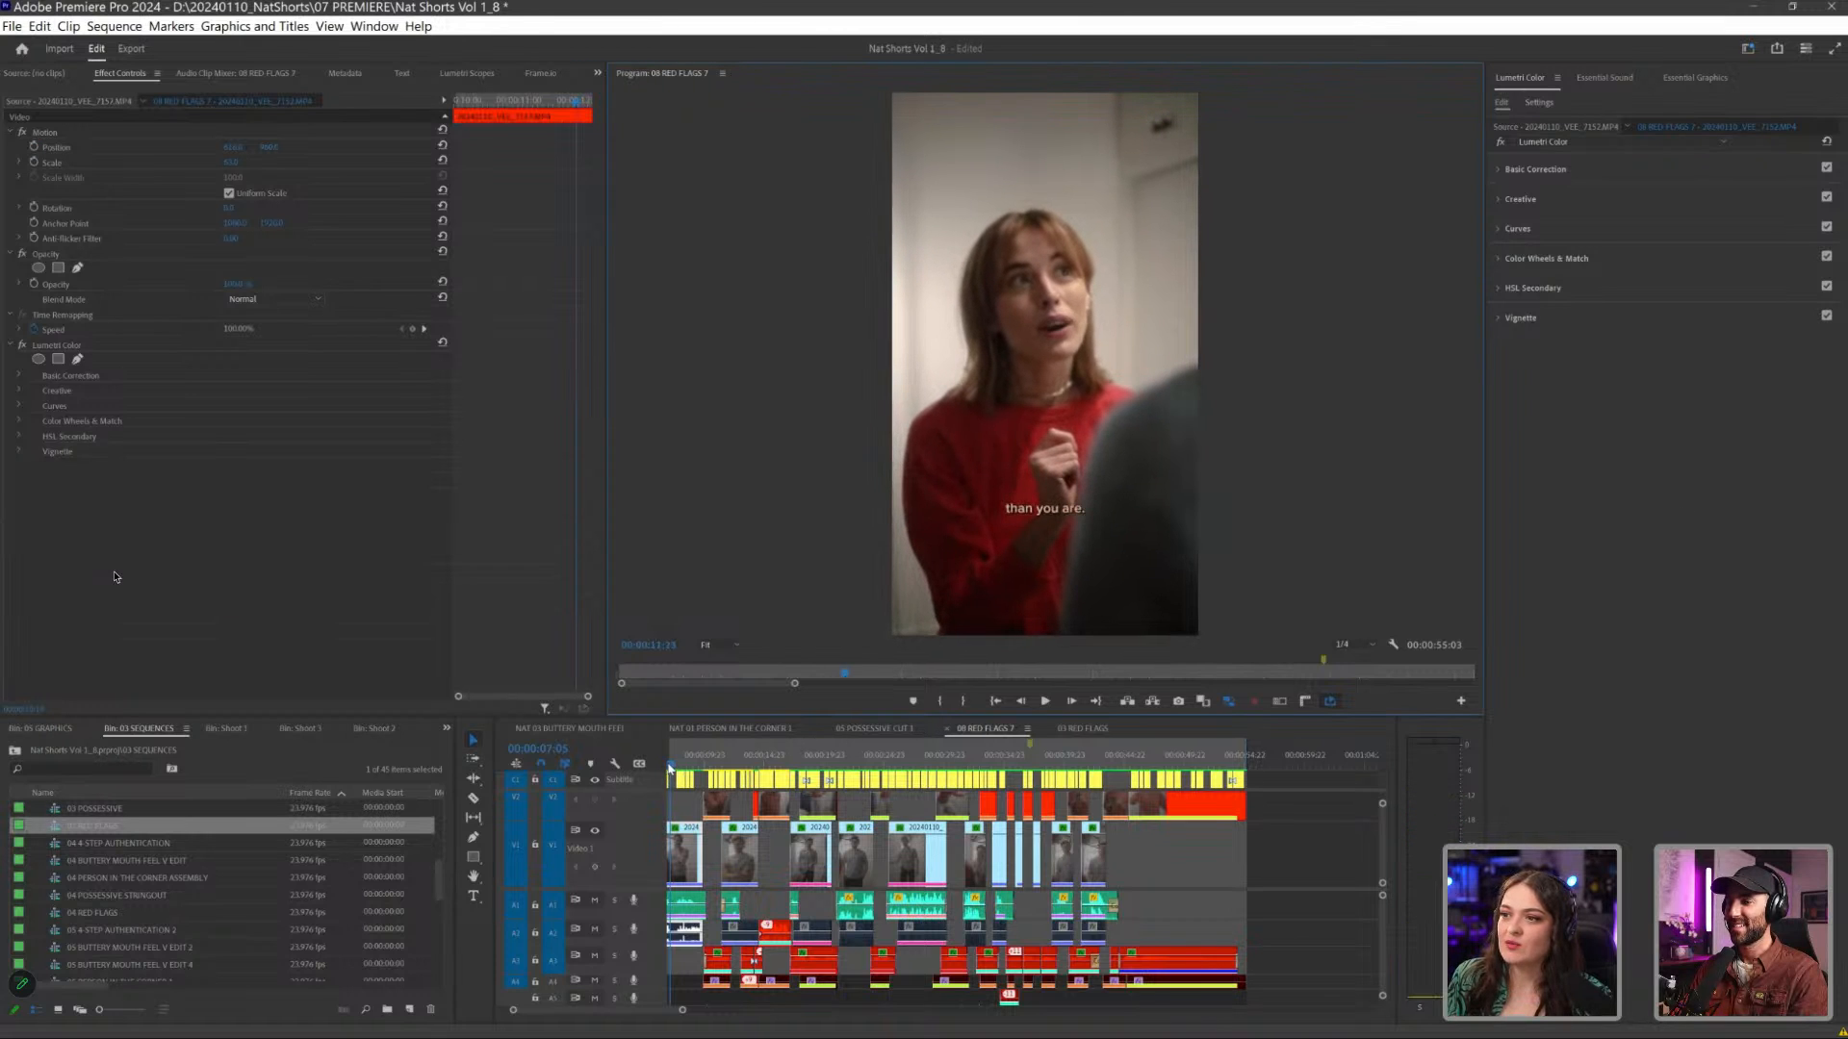
{"action": "key", "text": "j"}
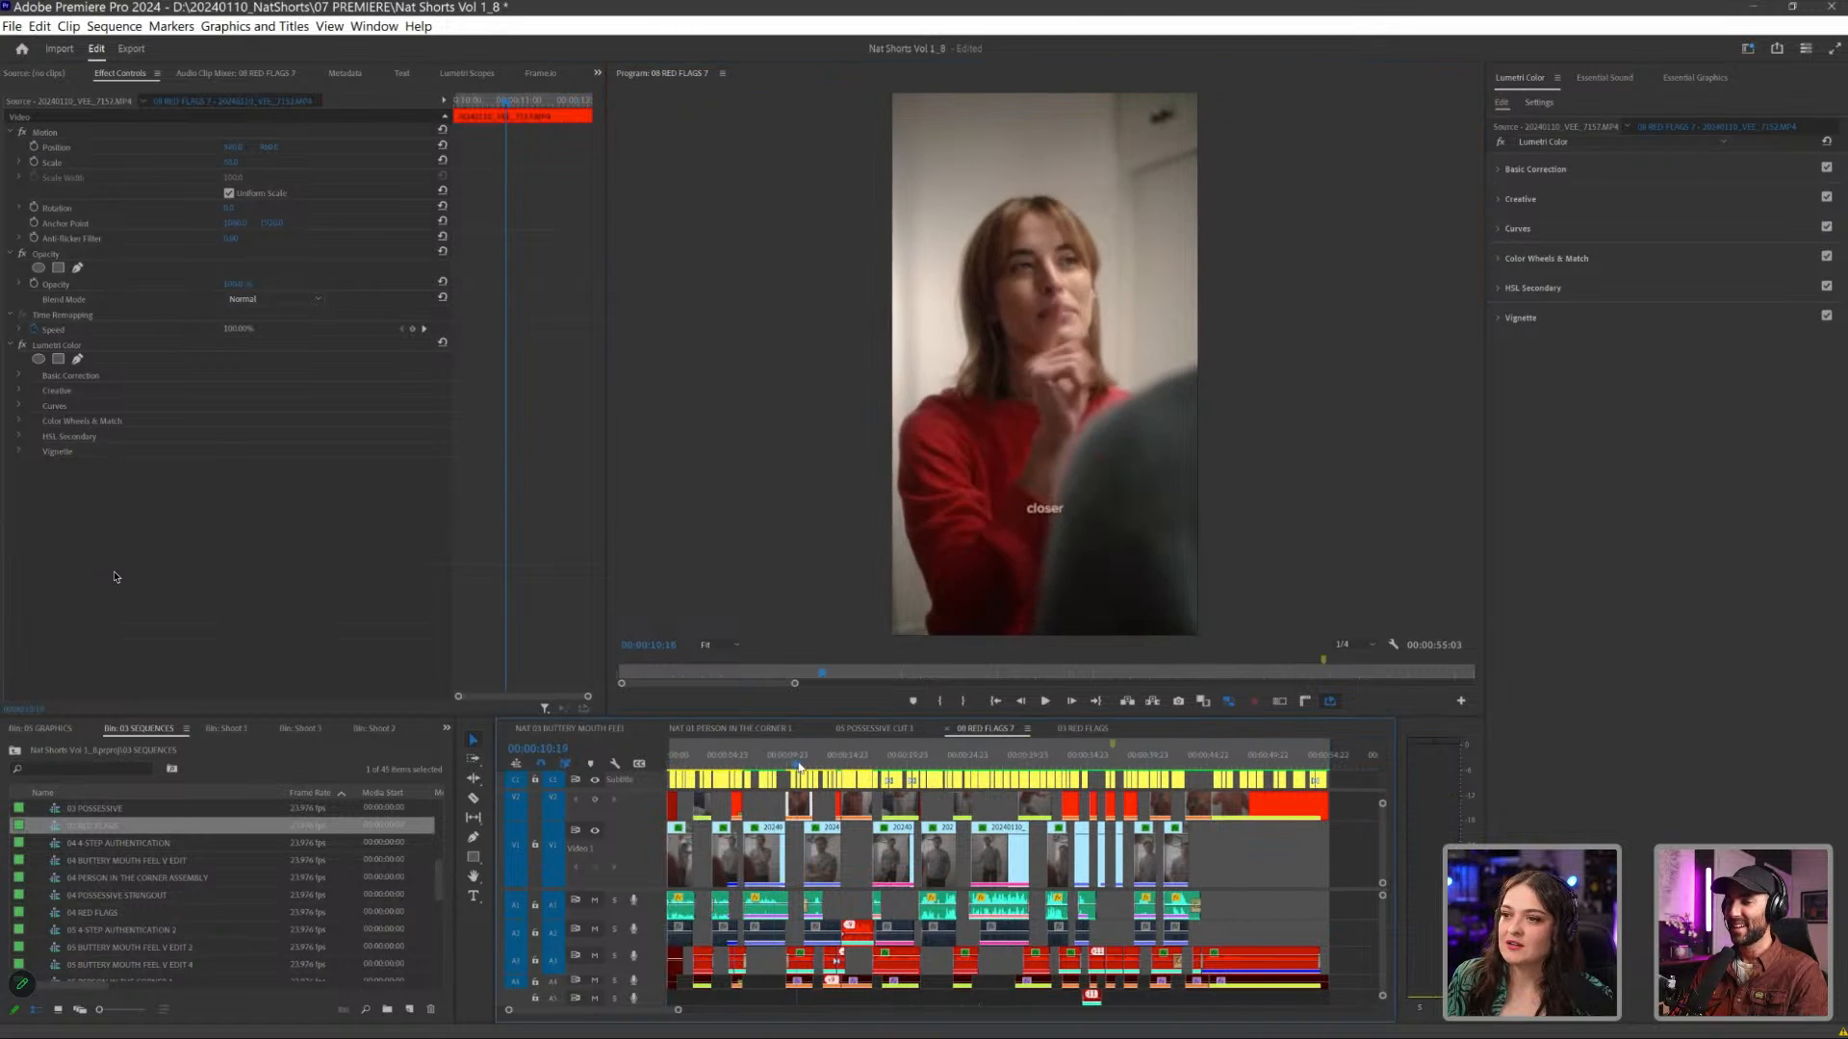
{"action": "left_click_drag", "start_coordinate": [744, 767], "coordinate": [788, 770]}
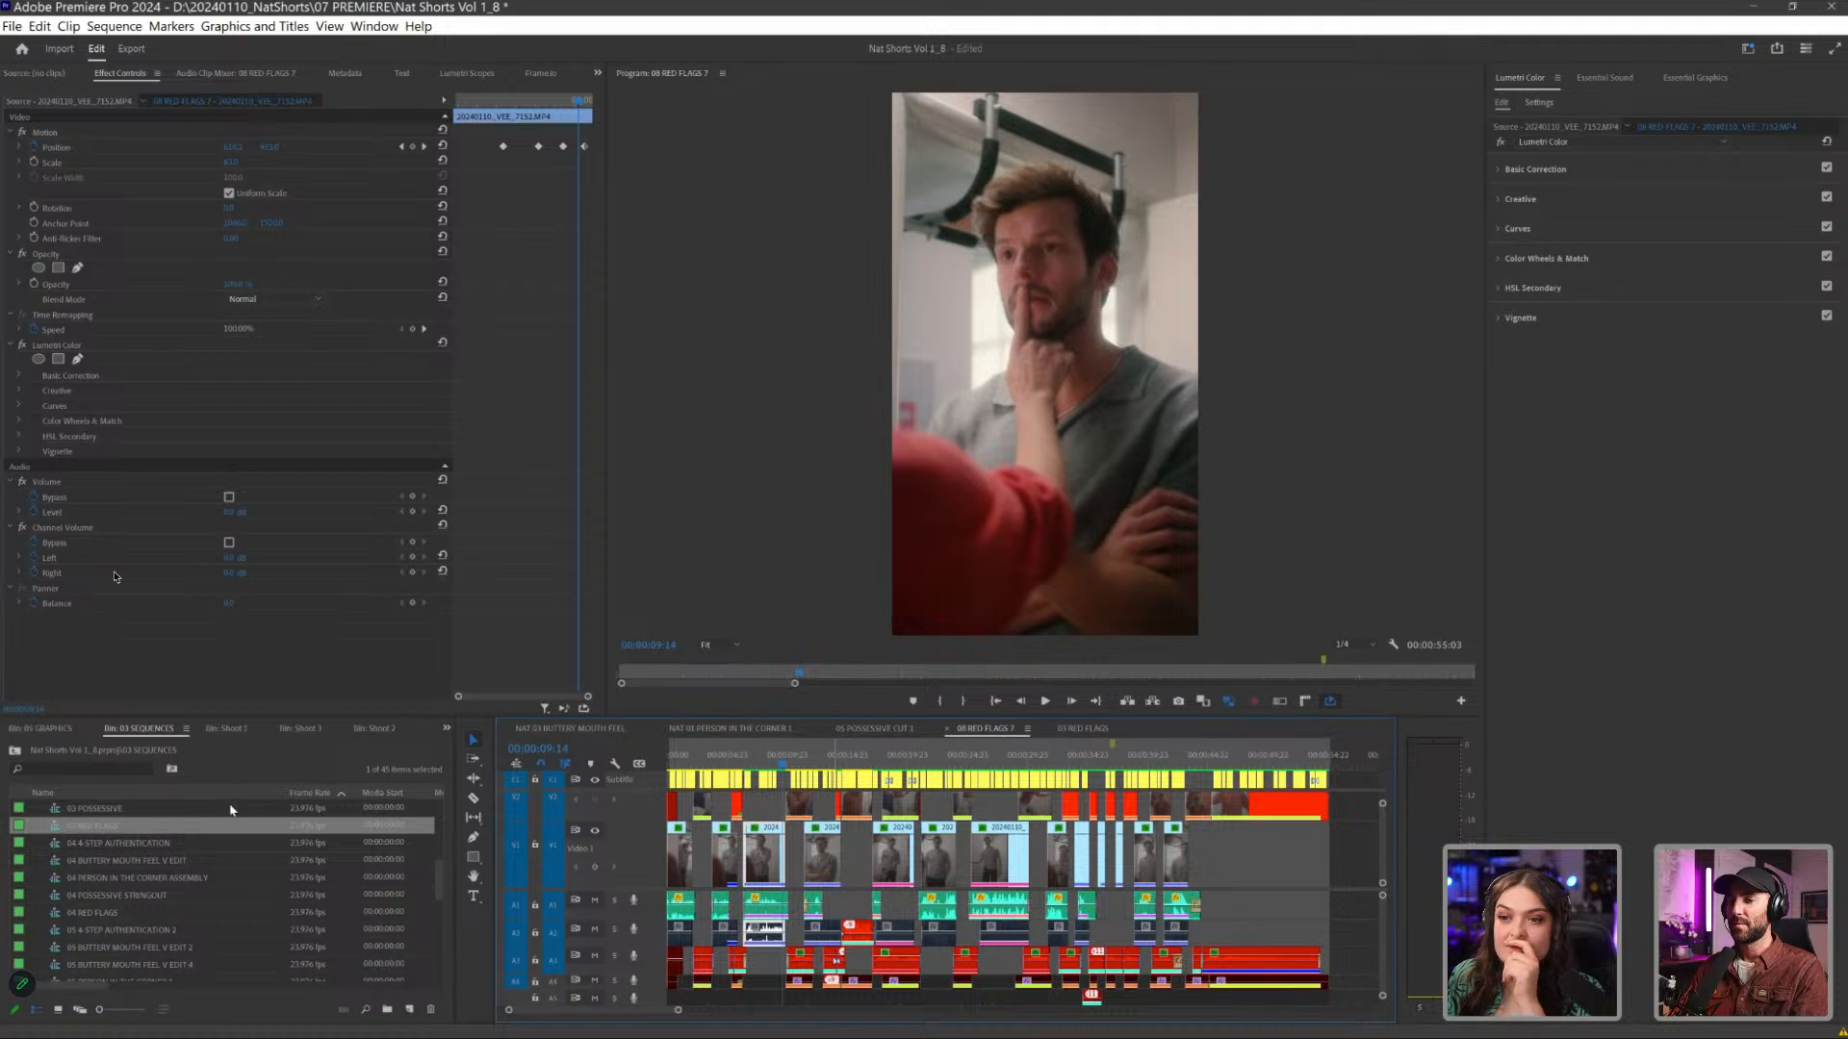
- Find the 05 4 STEP AUTHENTICATION 2 sequence in the sequences bin and open it in the timeline
{"action": "scroll", "coordinate": [114, 860], "scroll_direction": "down", "scroll_amount": 5}
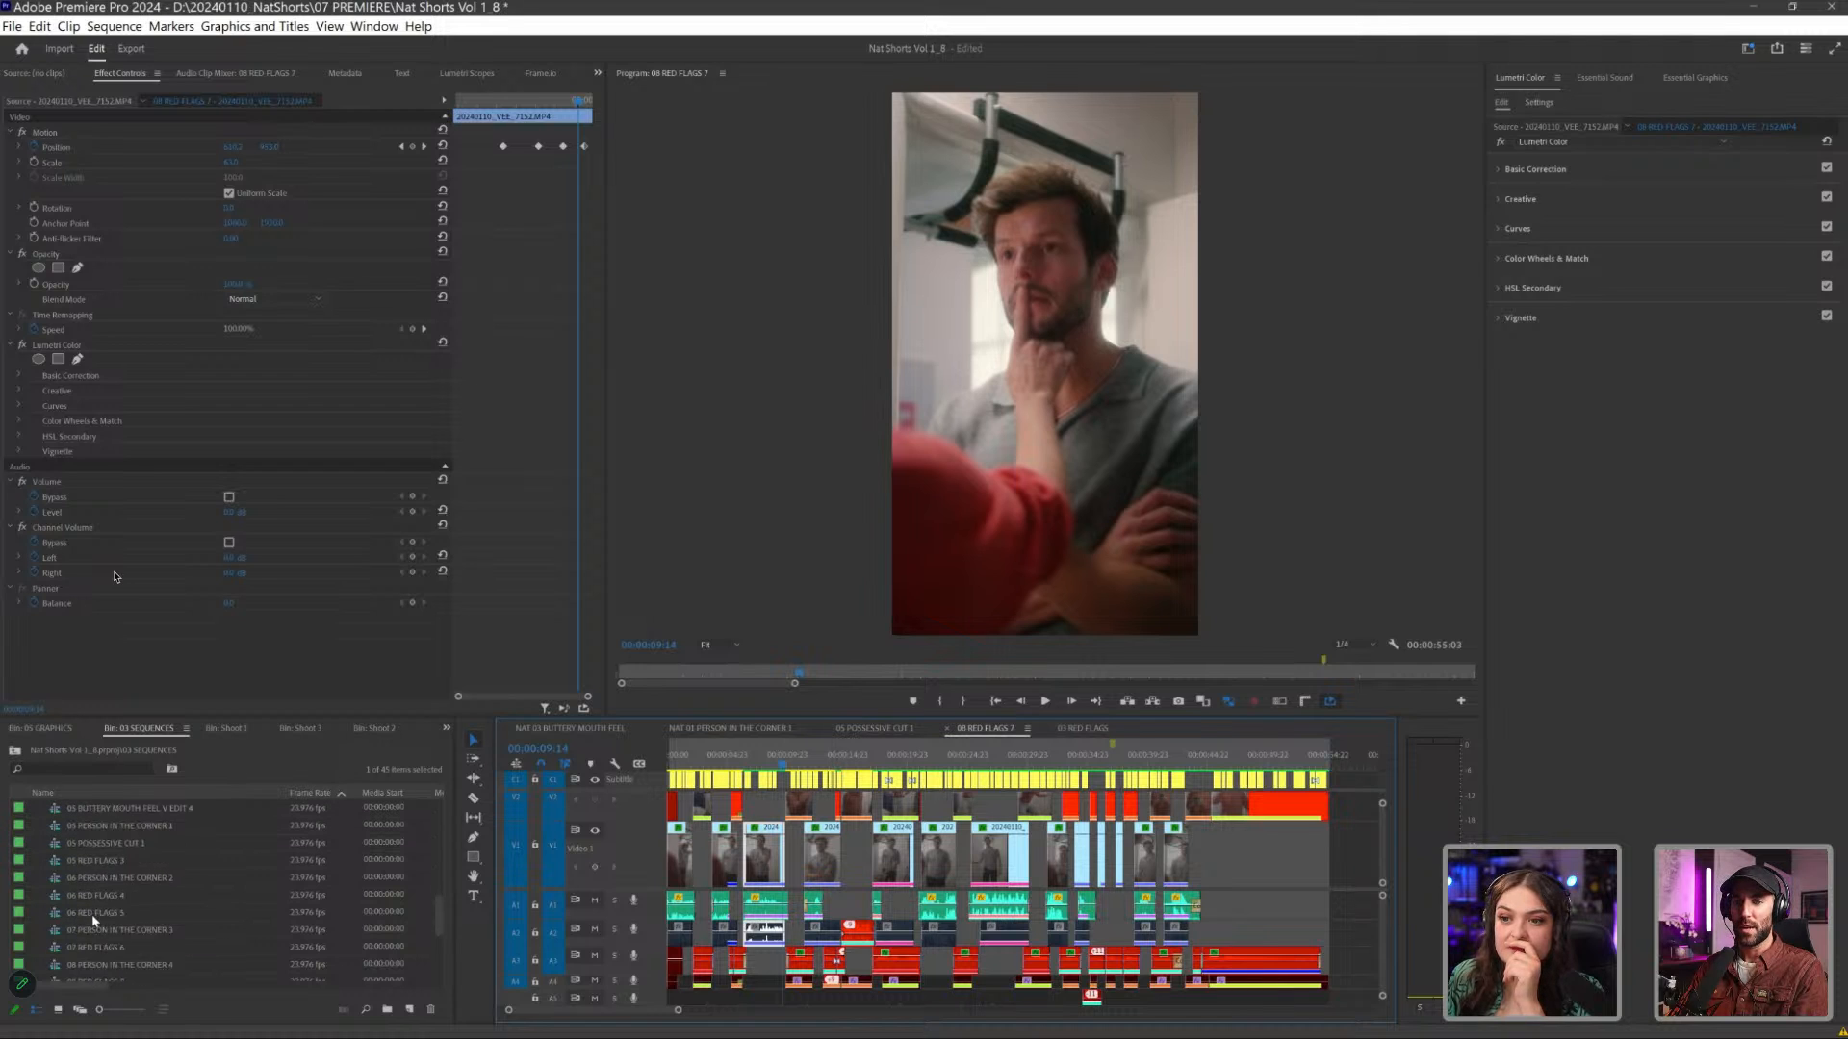
{"action": "scroll", "coordinate": [94, 919], "scroll_direction": "up", "scroll_amount": 5}
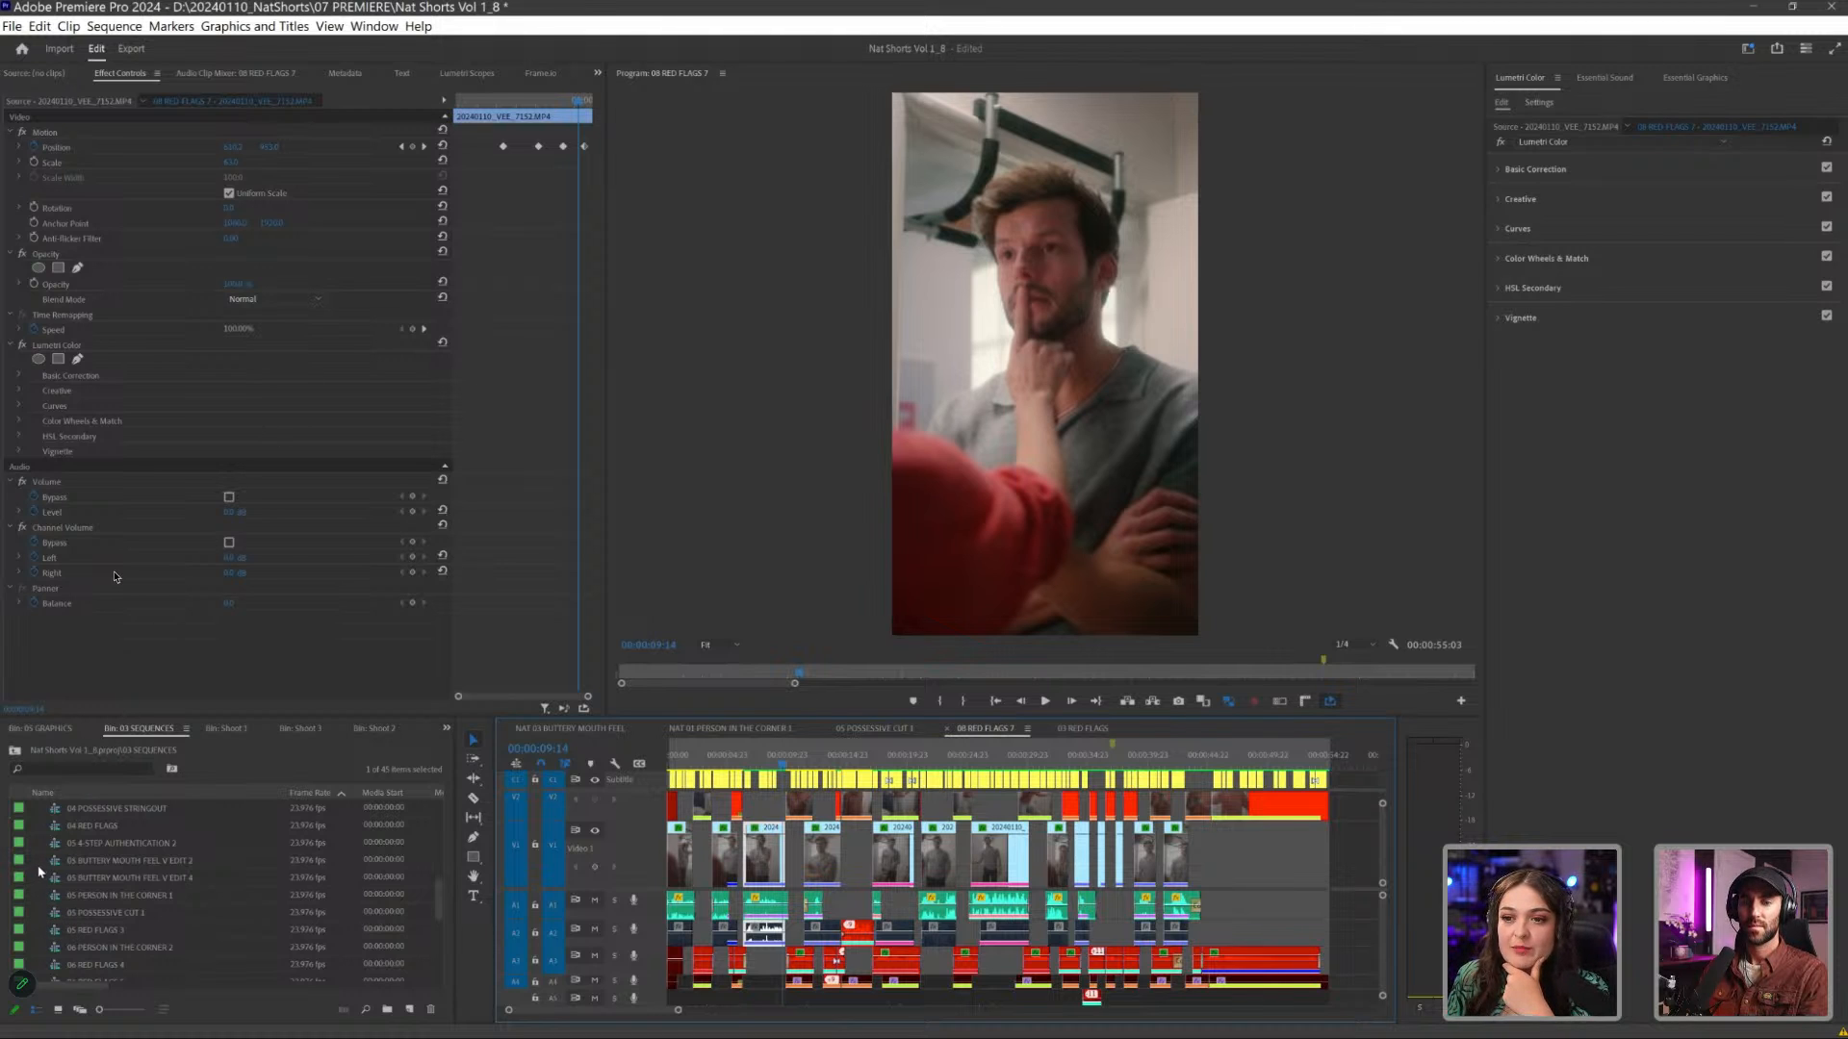
{"action": "left_click", "coordinate": [57, 847]}
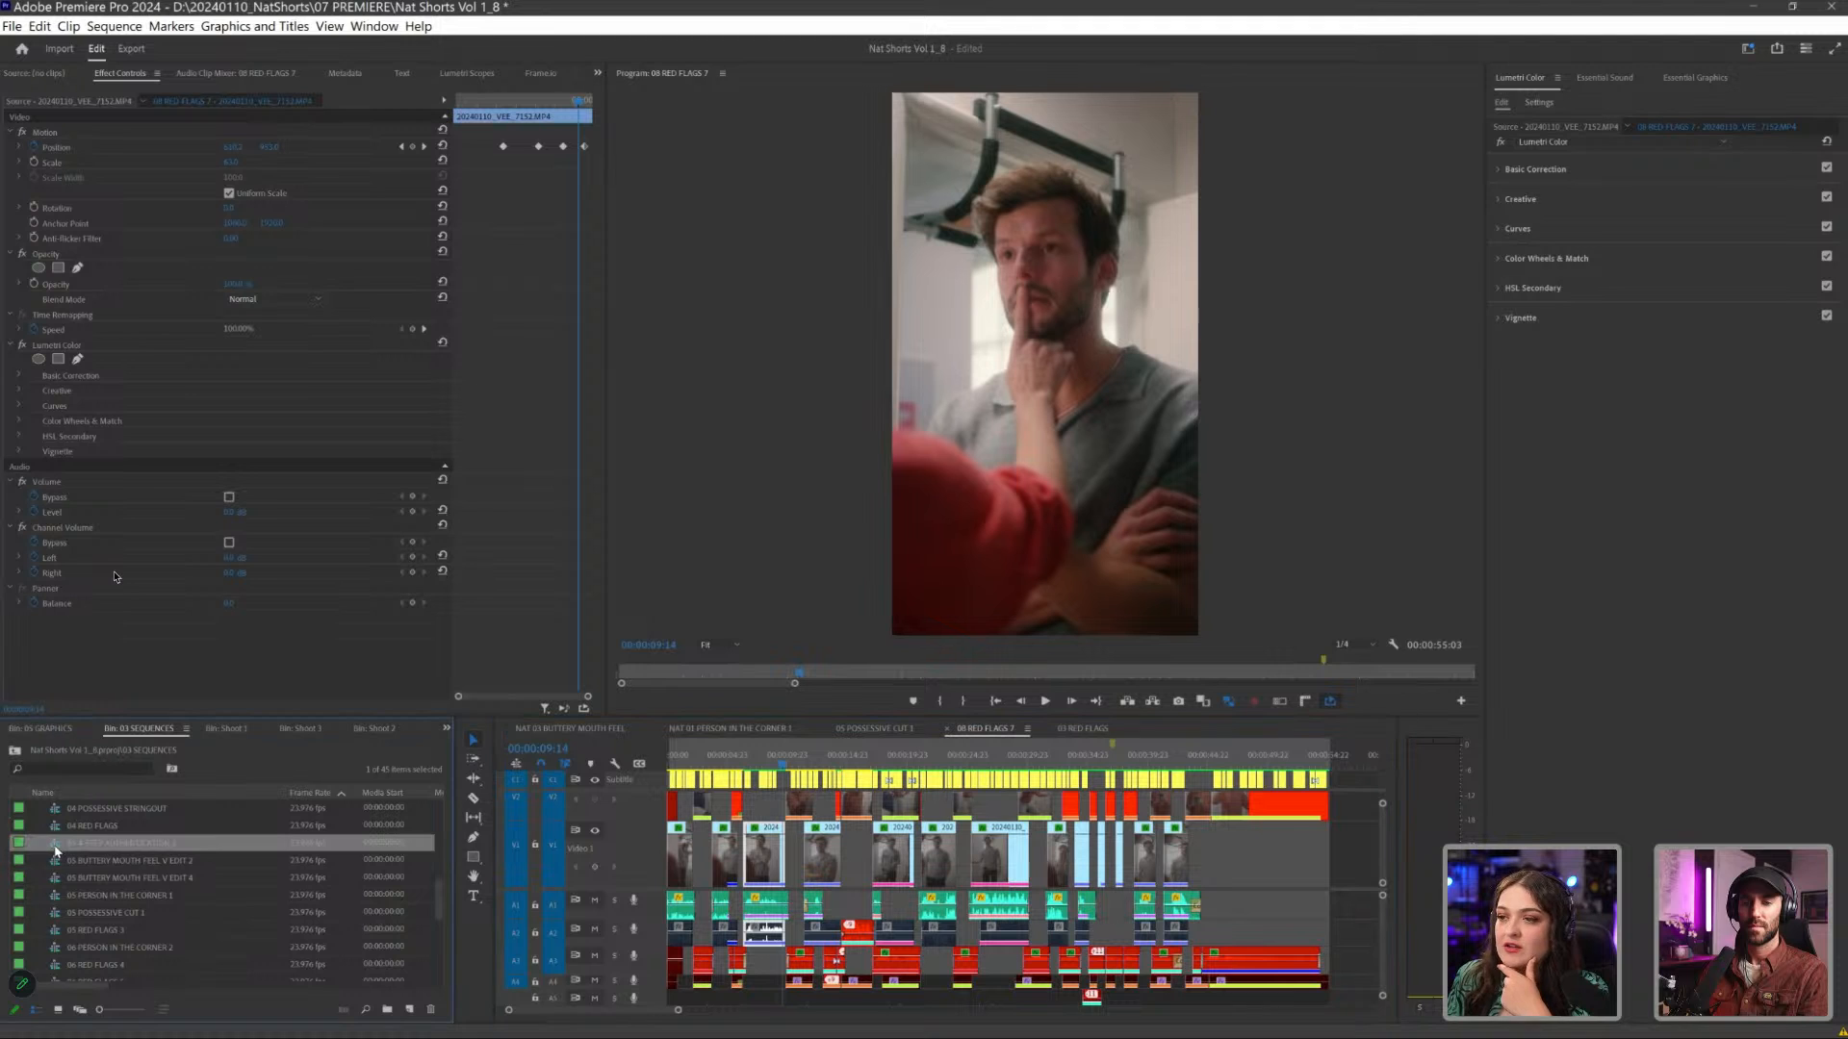
{"action": "double_click", "coordinate": [288, 843]}
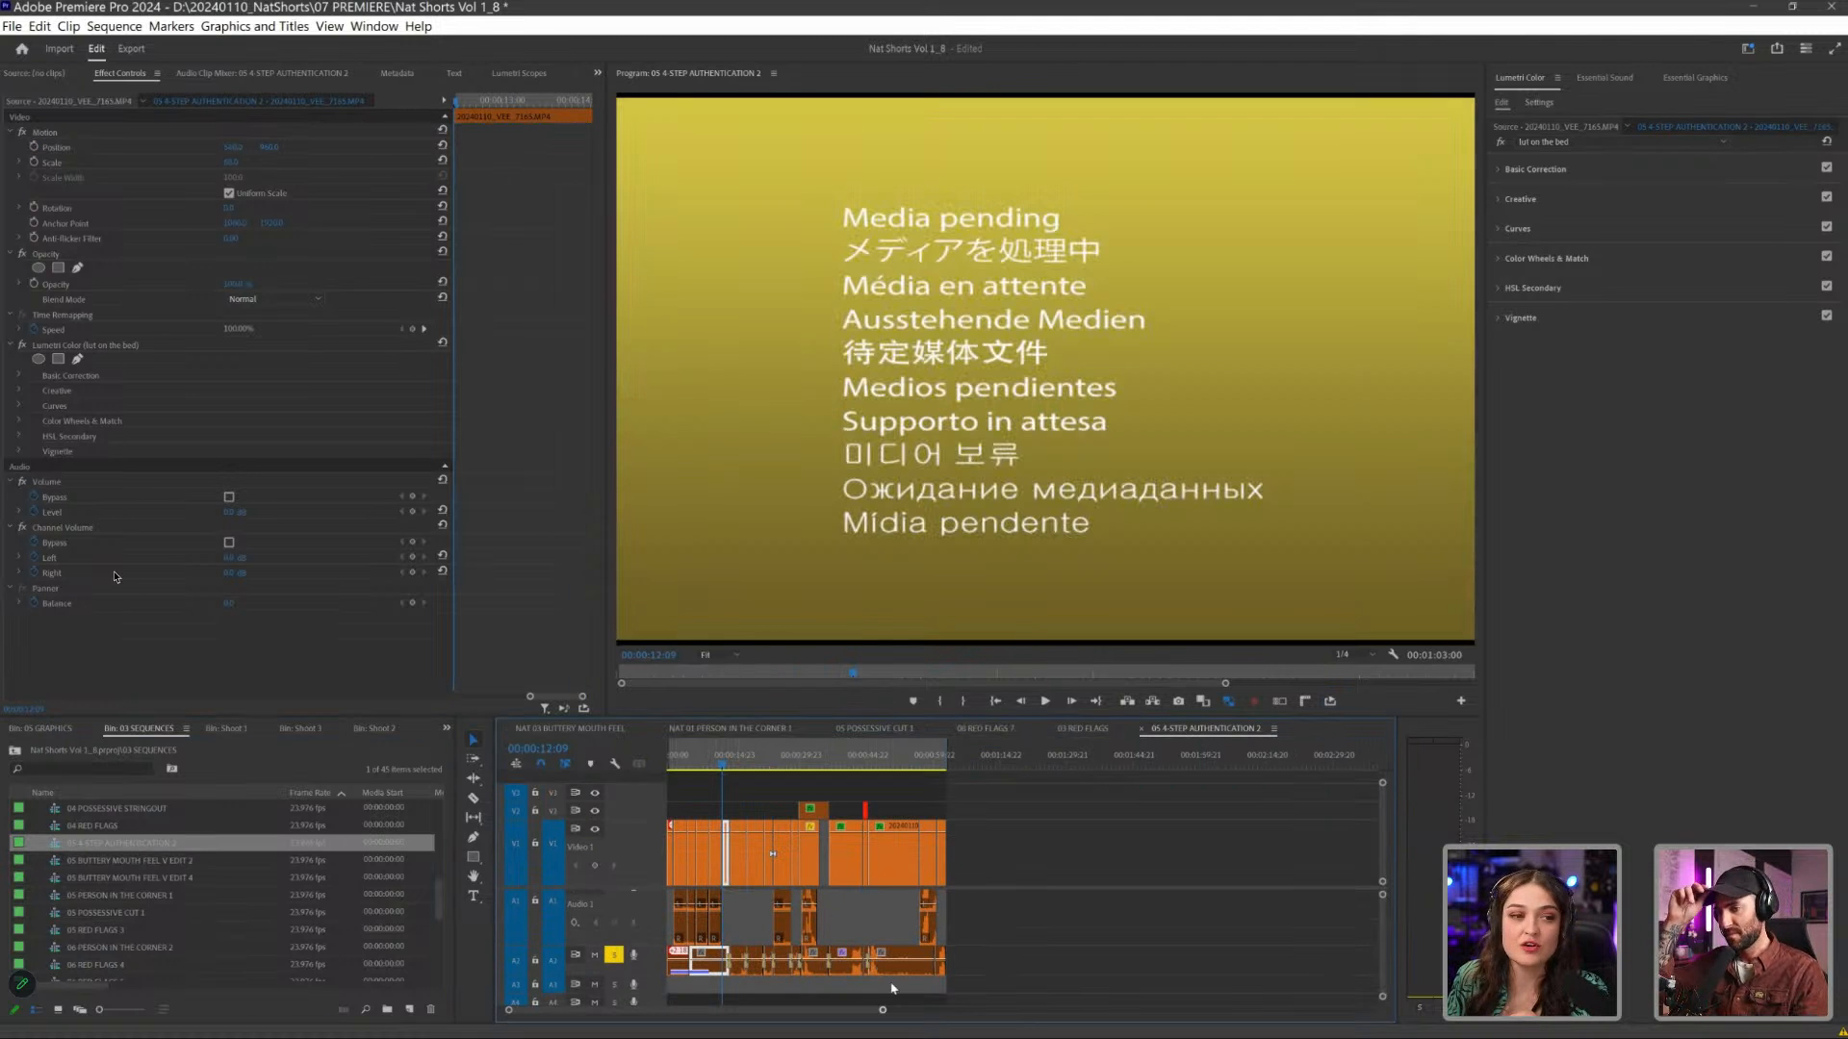
- Skim the graded shots from the Wenmo phone close-up to the hallway scene, and return to the opening bed shot
{"action": "left_click_drag", "start_coordinate": [882, 1011], "coordinate": [830, 1017]}
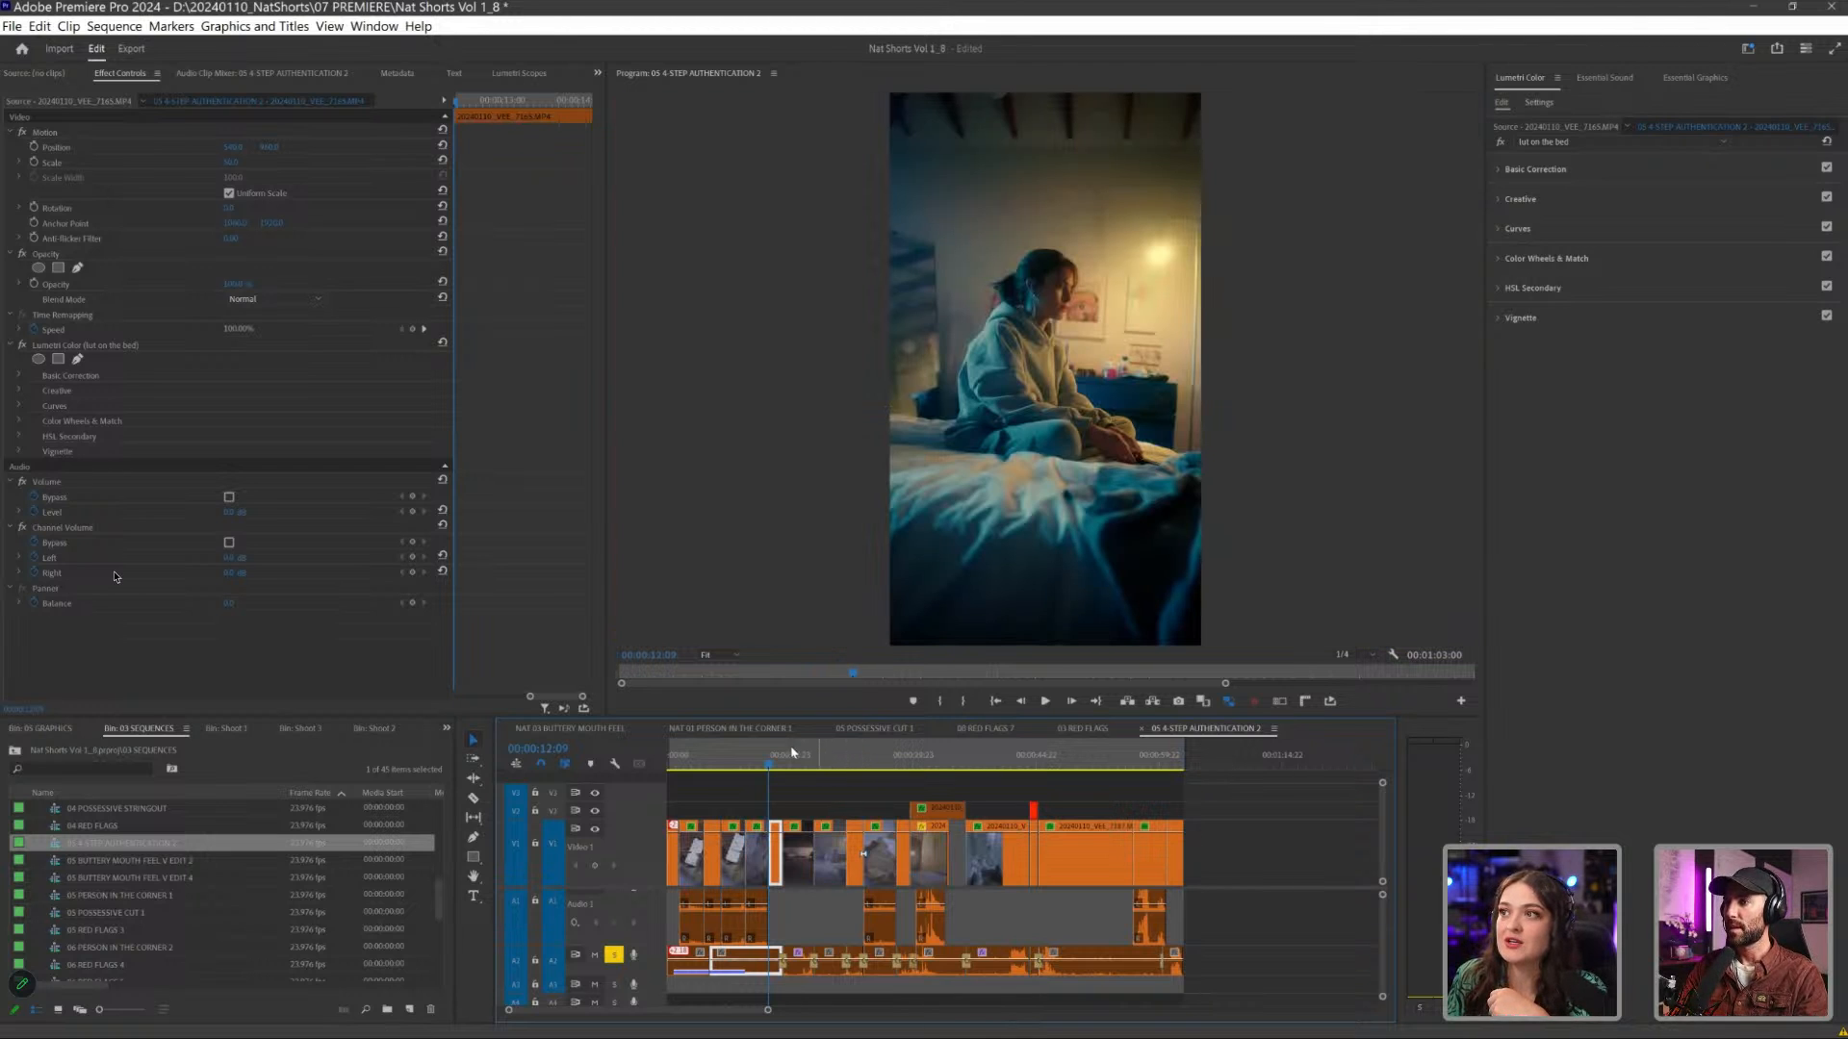
{"action": "left_click", "coordinate": [692, 761]}
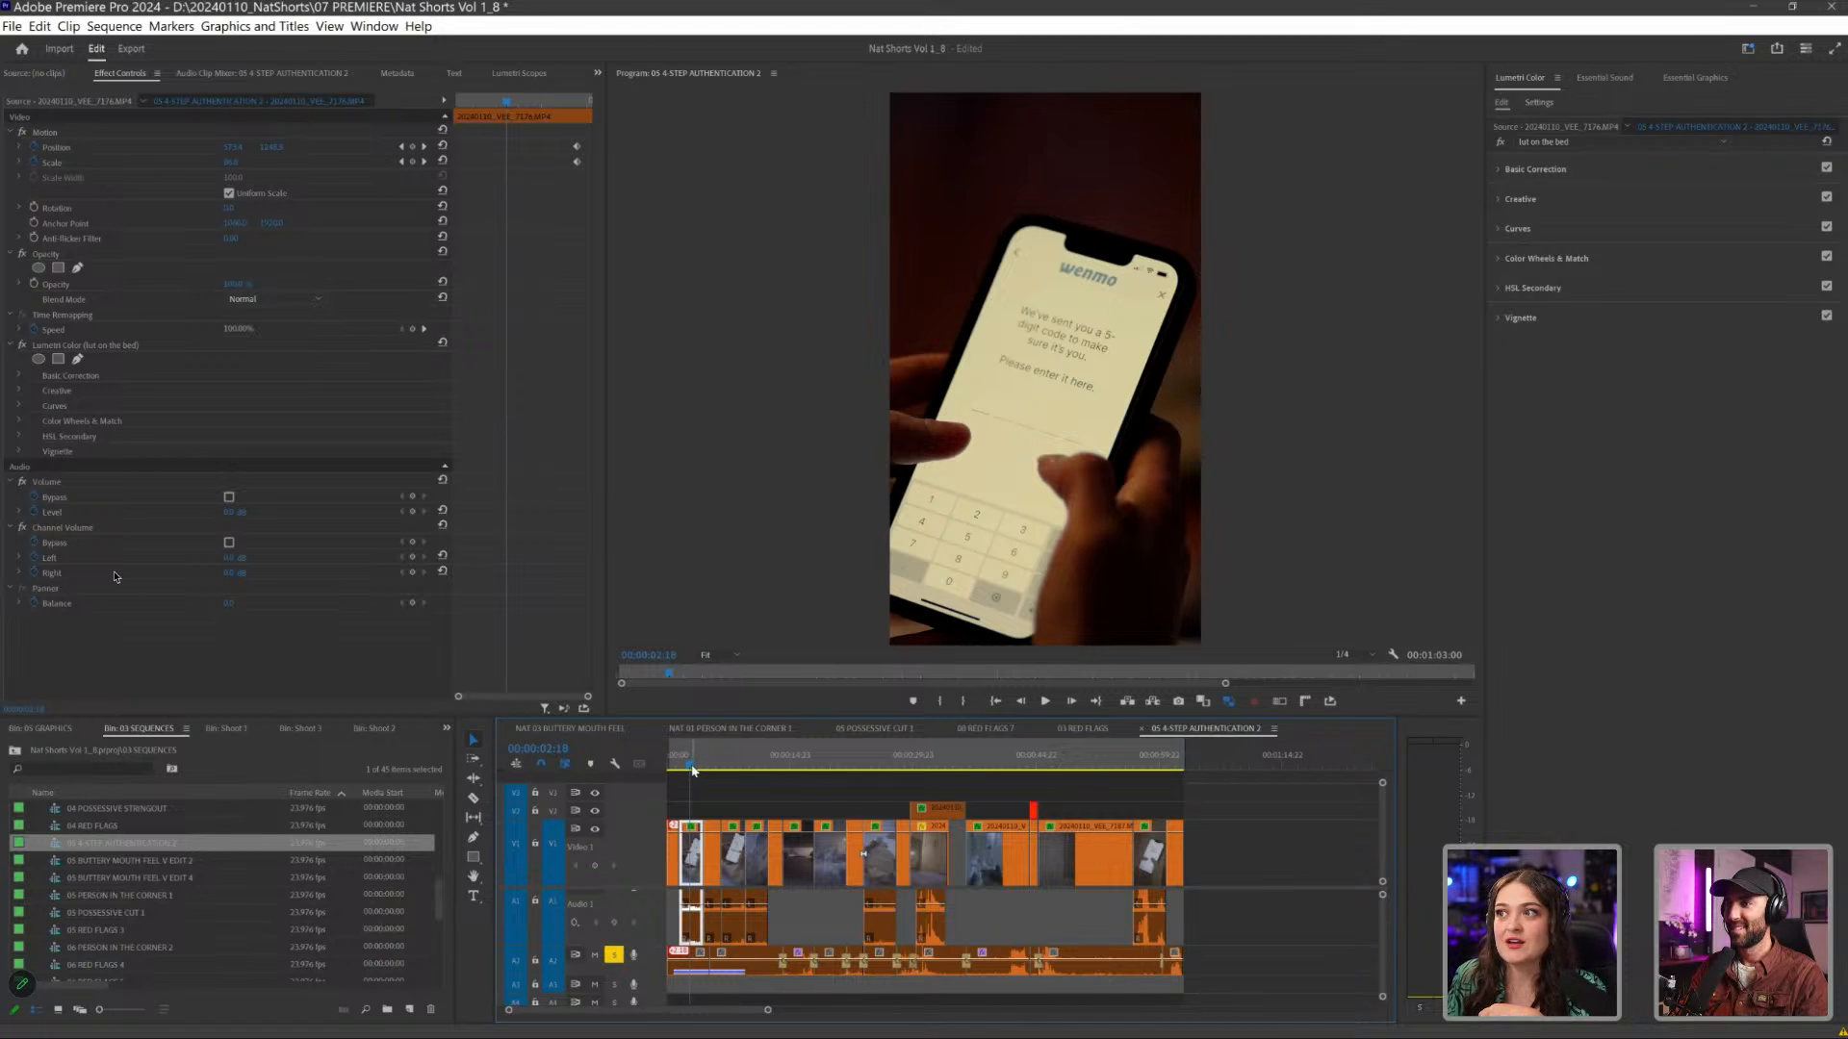
{"action": "left_click_drag", "start_coordinate": [694, 771], "coordinate": [1124, 774]}
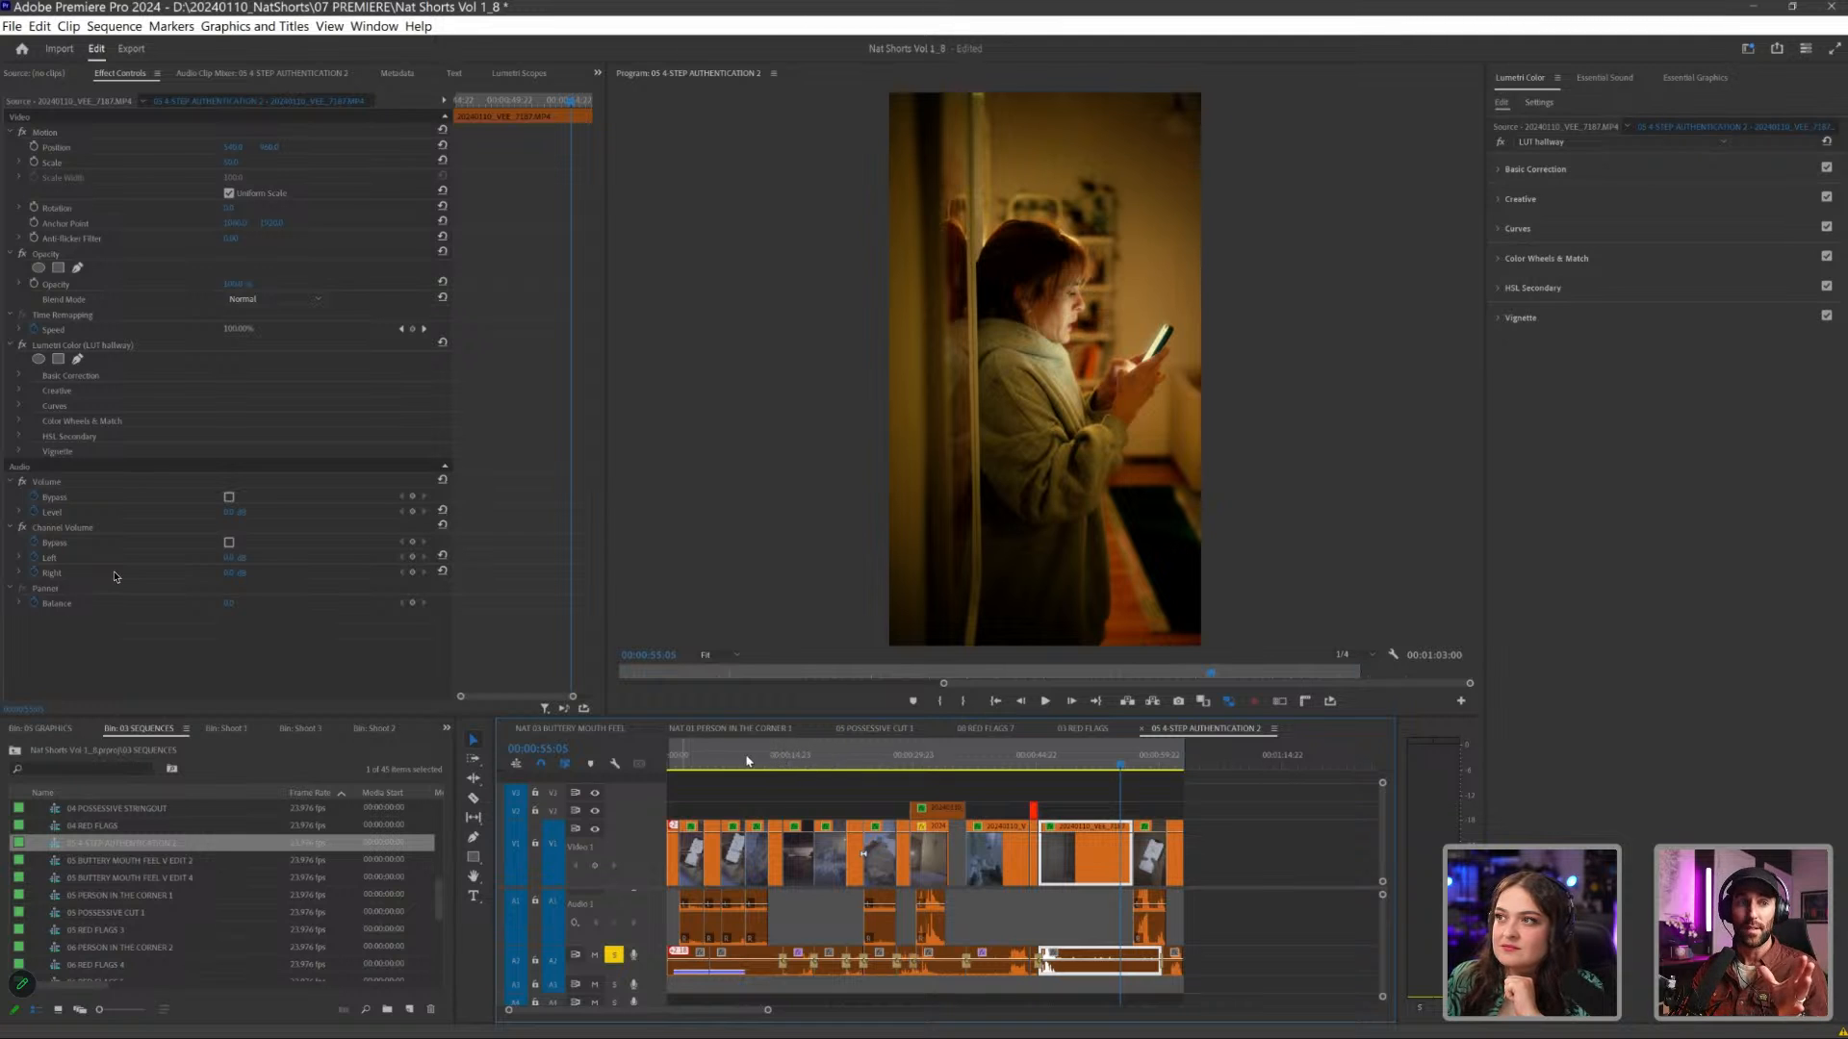
{"action": "left_click", "coordinate": [680, 761]}
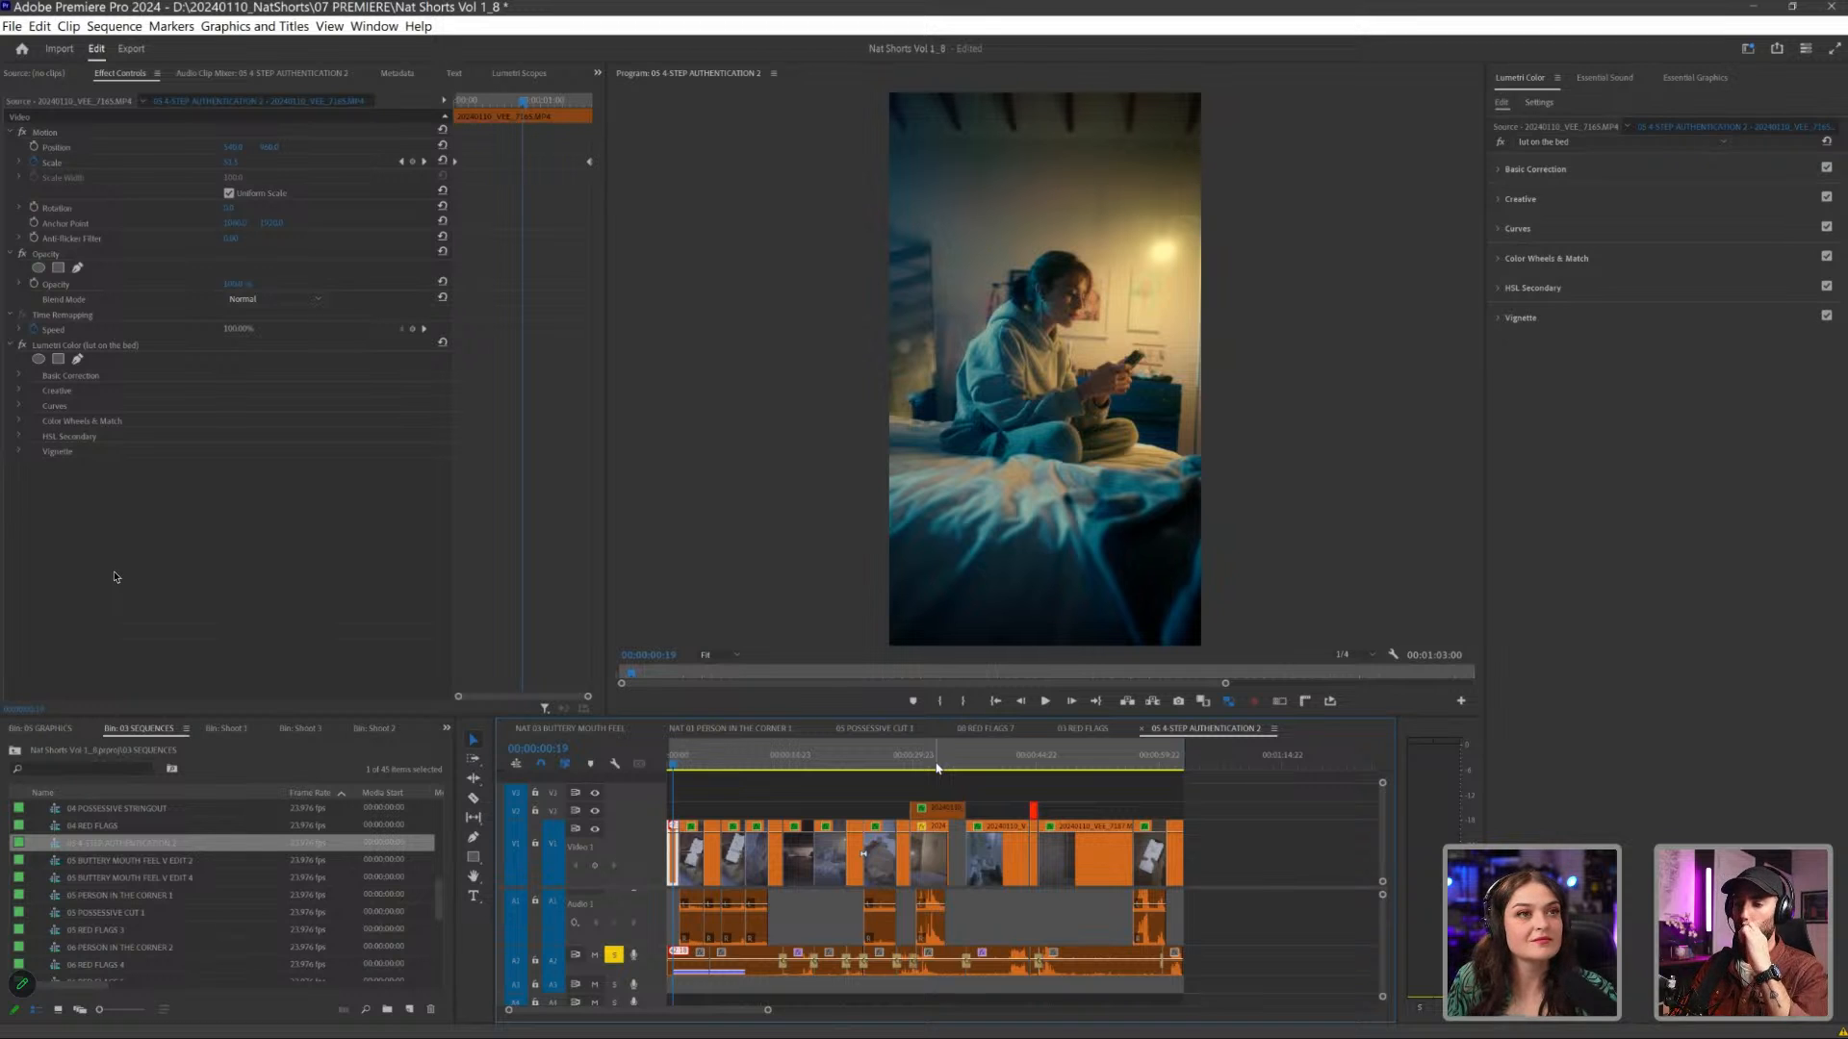
- Switch to the 05 POSSESSIVE CUT 1 sequence, enlarge the timeline area and show the POSSESSIVE folder in Frame.io
{"action": "left_click", "coordinate": [873, 728]}
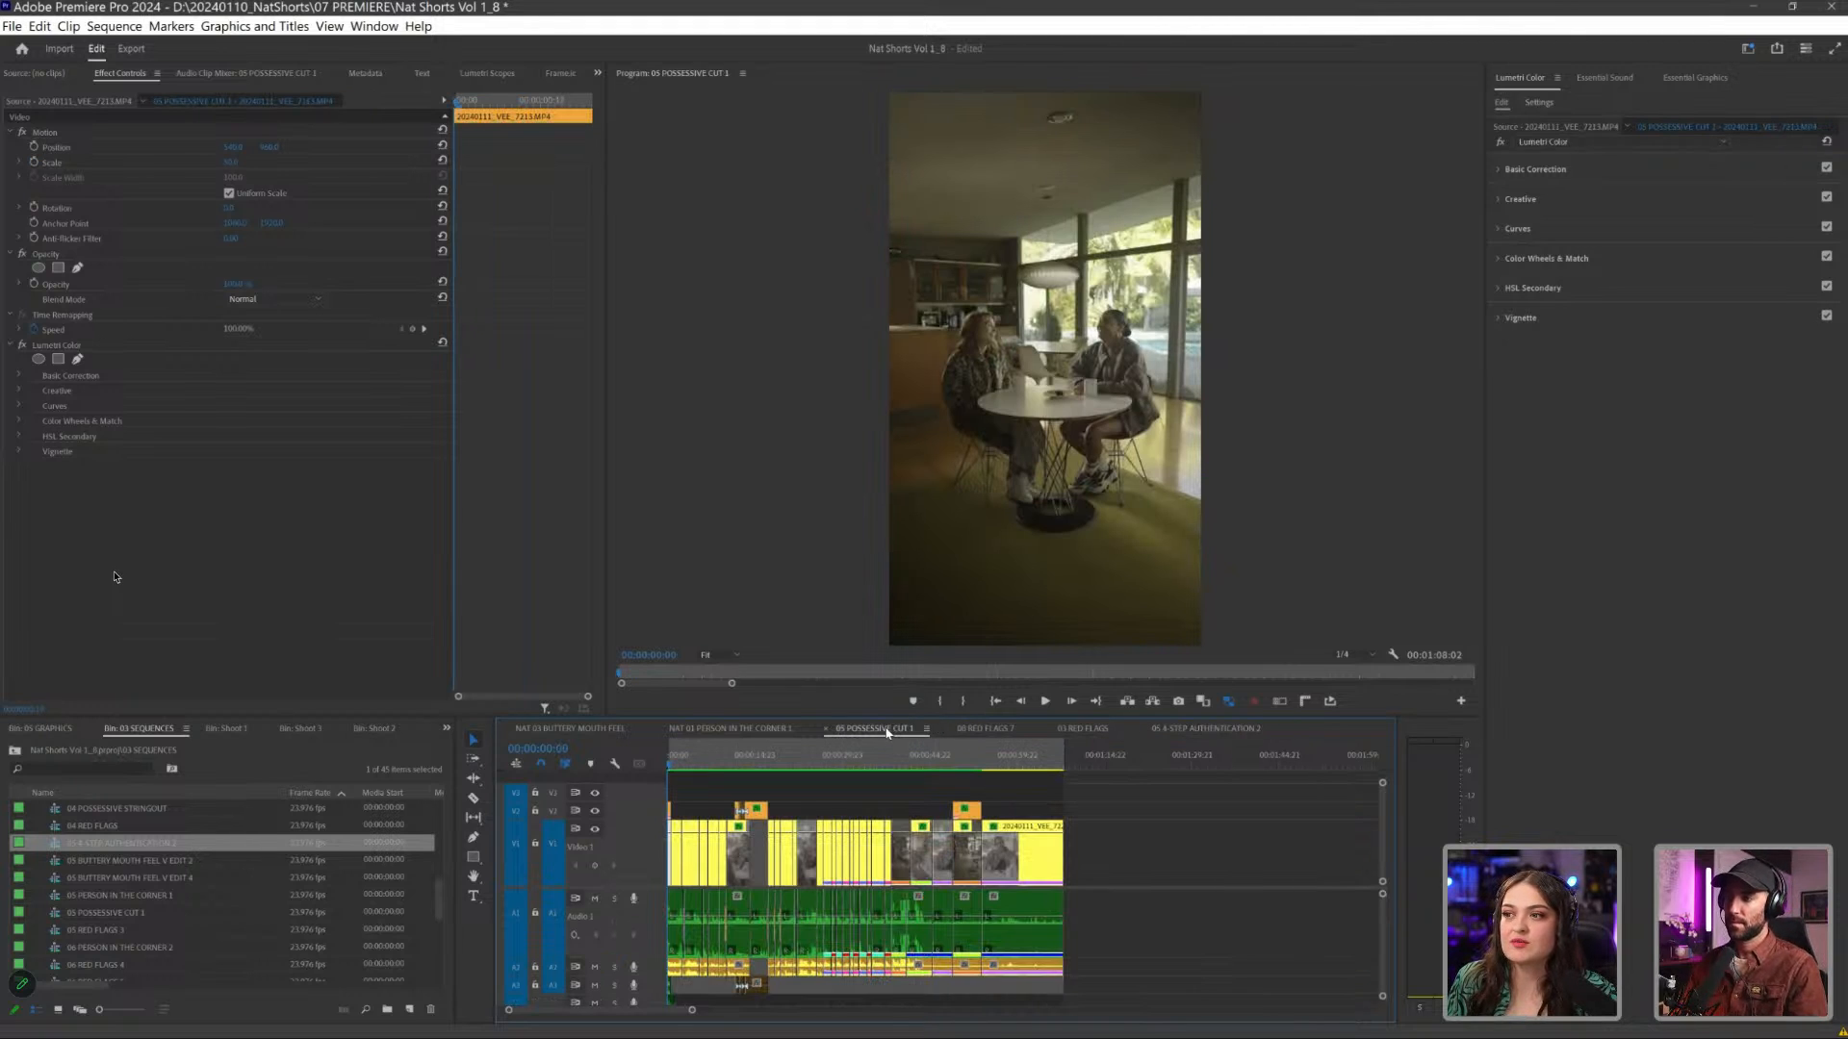
{"action": "left_click_drag", "start_coordinate": [893, 715], "coordinate": [883, 660]}
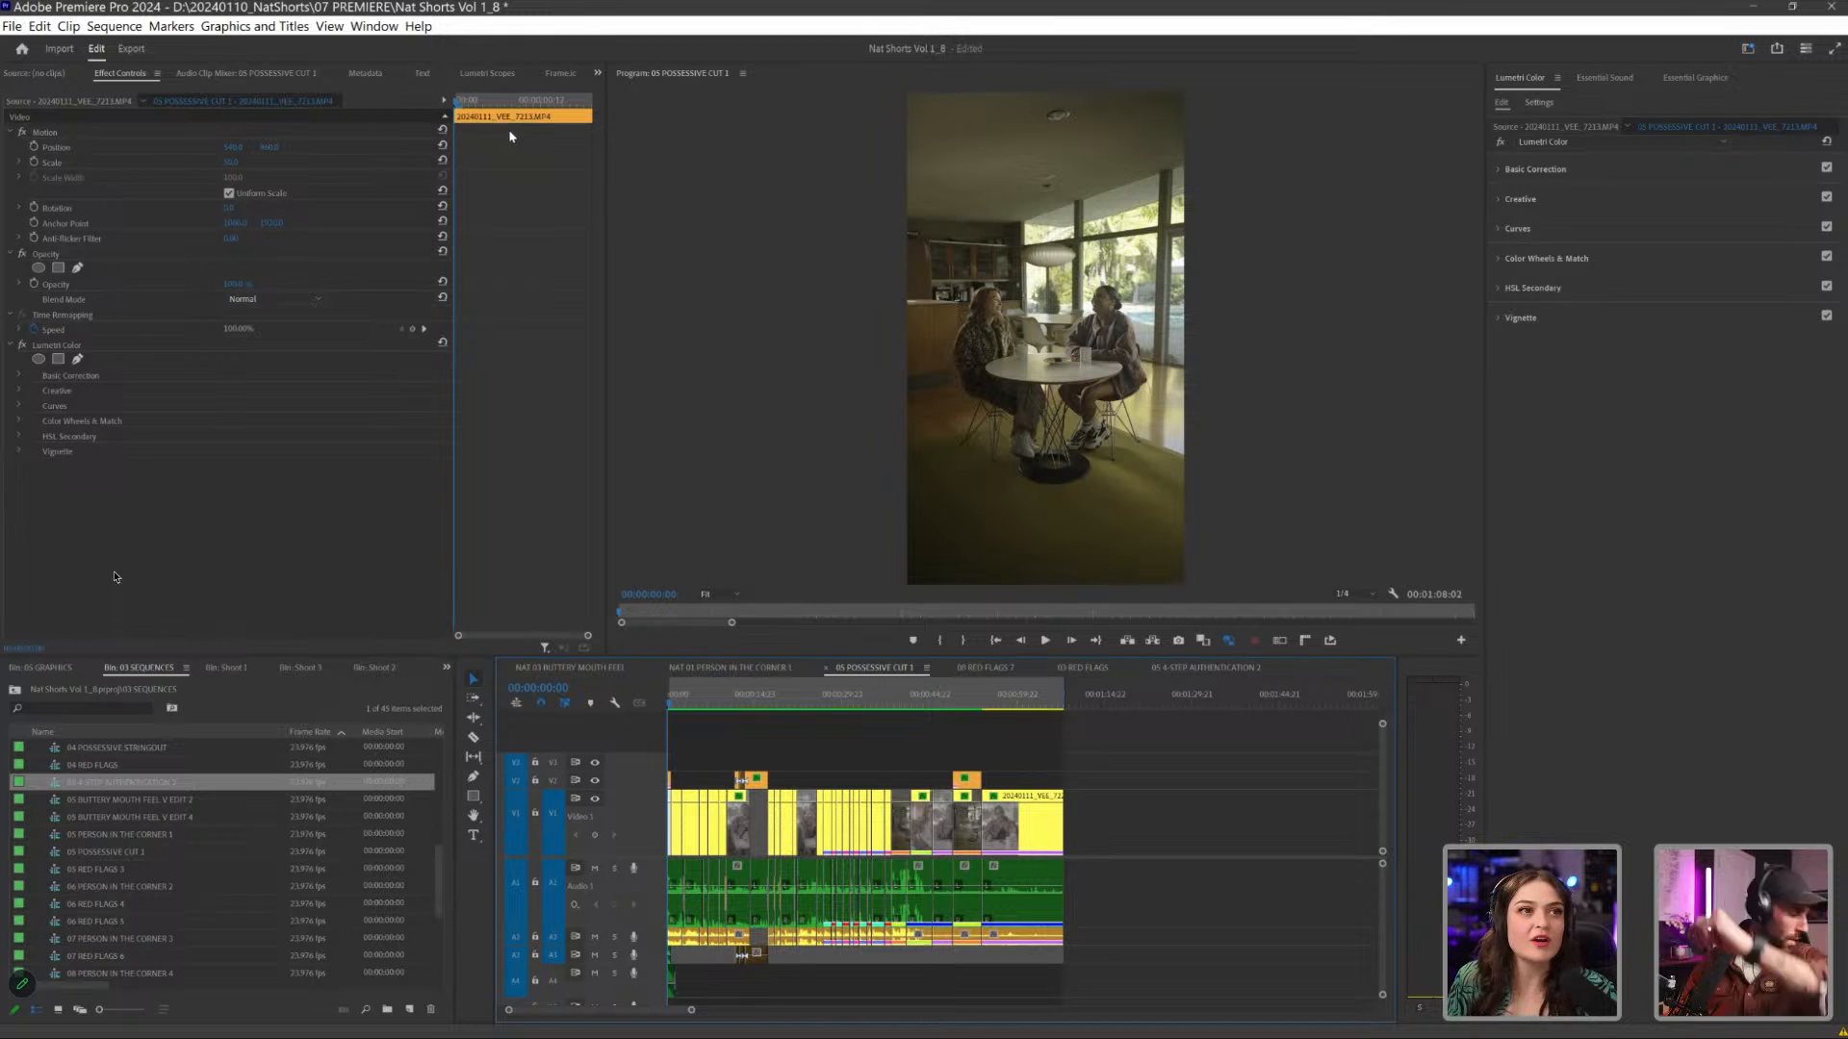
{"action": "left_click", "coordinate": [560, 73]}
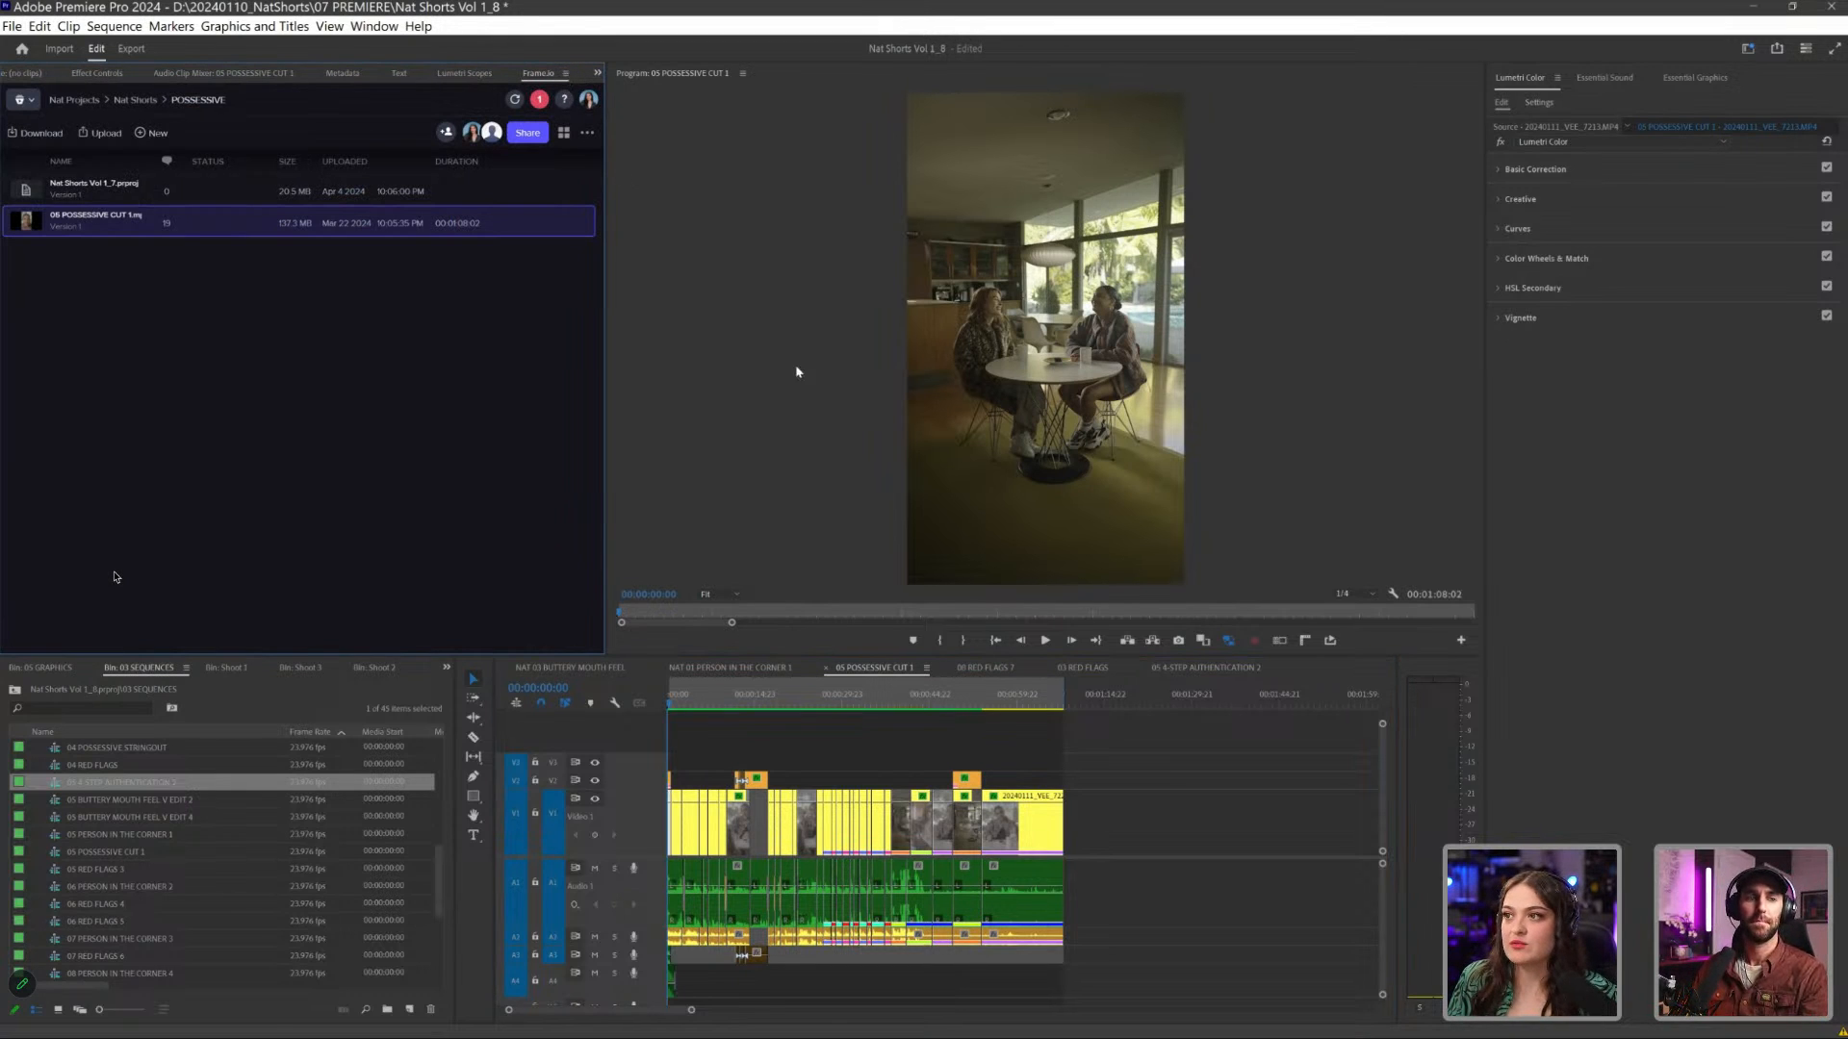
- Reveal the 05 POSSESSIVE CUT 1 sequence in its project bin and duplicate it
{"action": "right_click", "coordinate": [877, 674]}
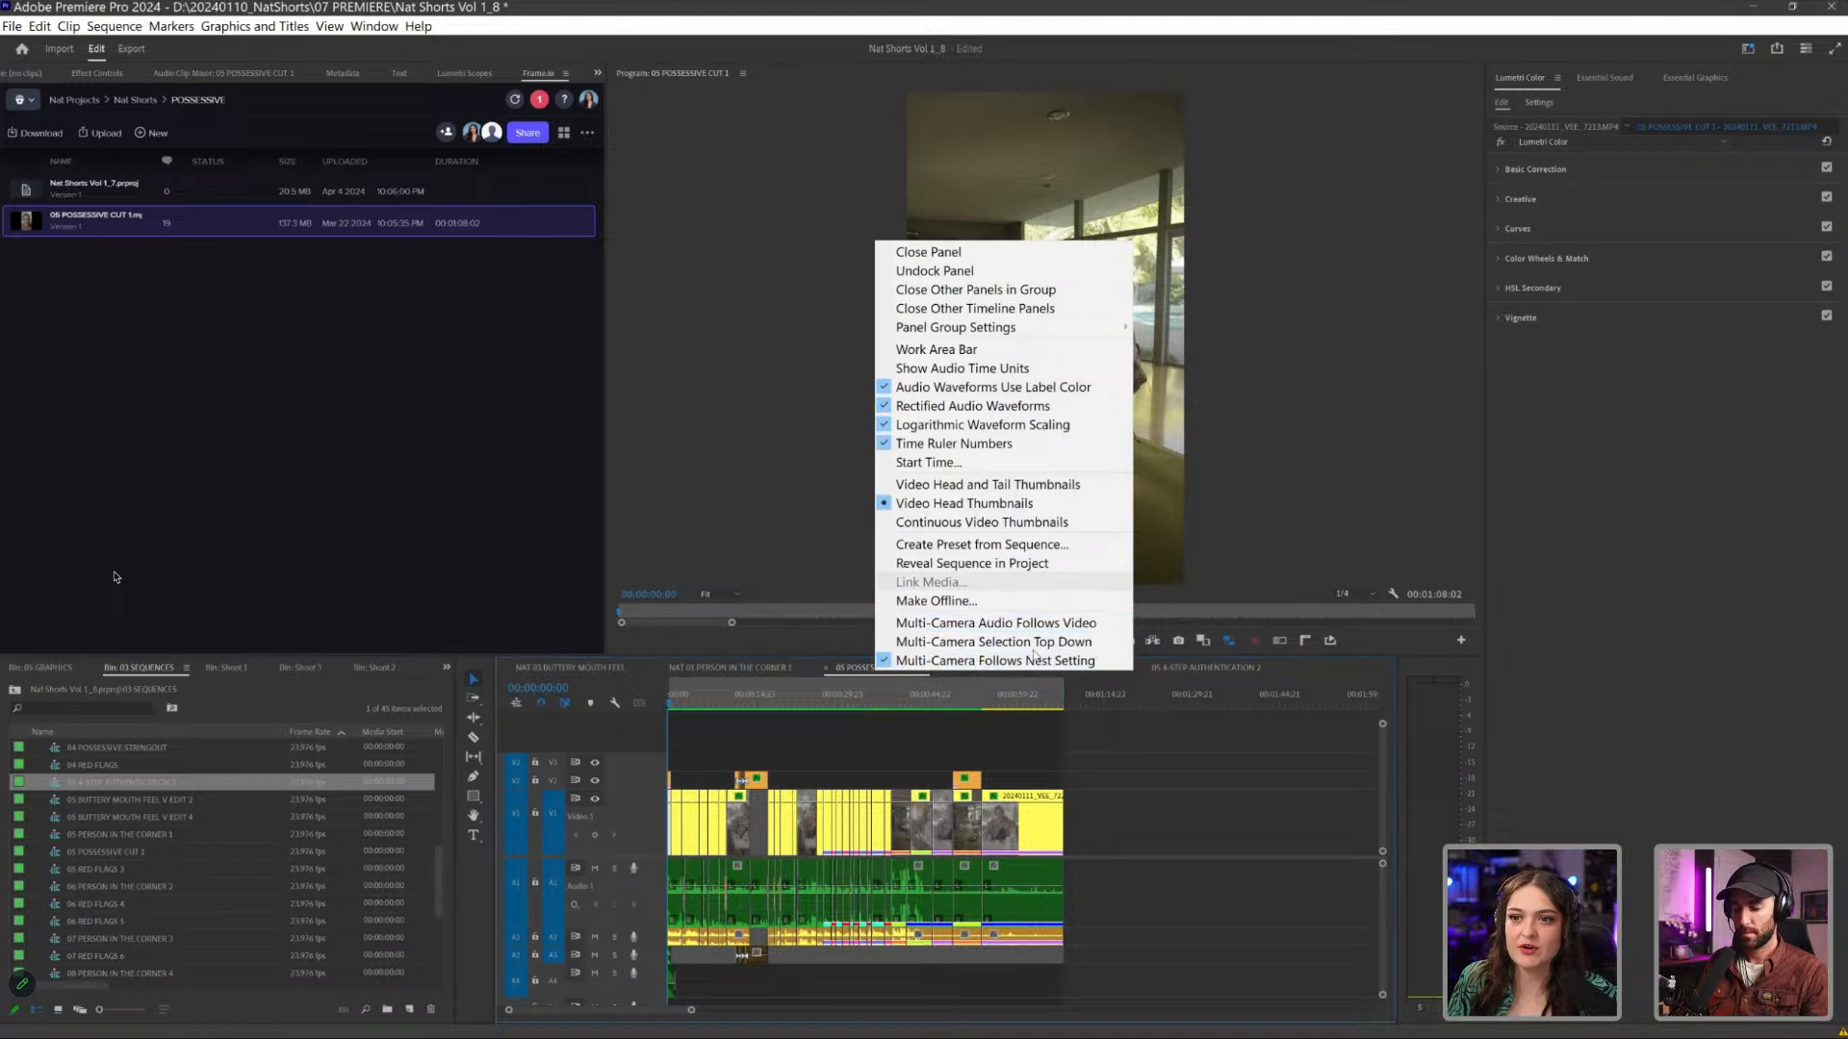
{"action": "left_click", "coordinate": [1025, 564]}
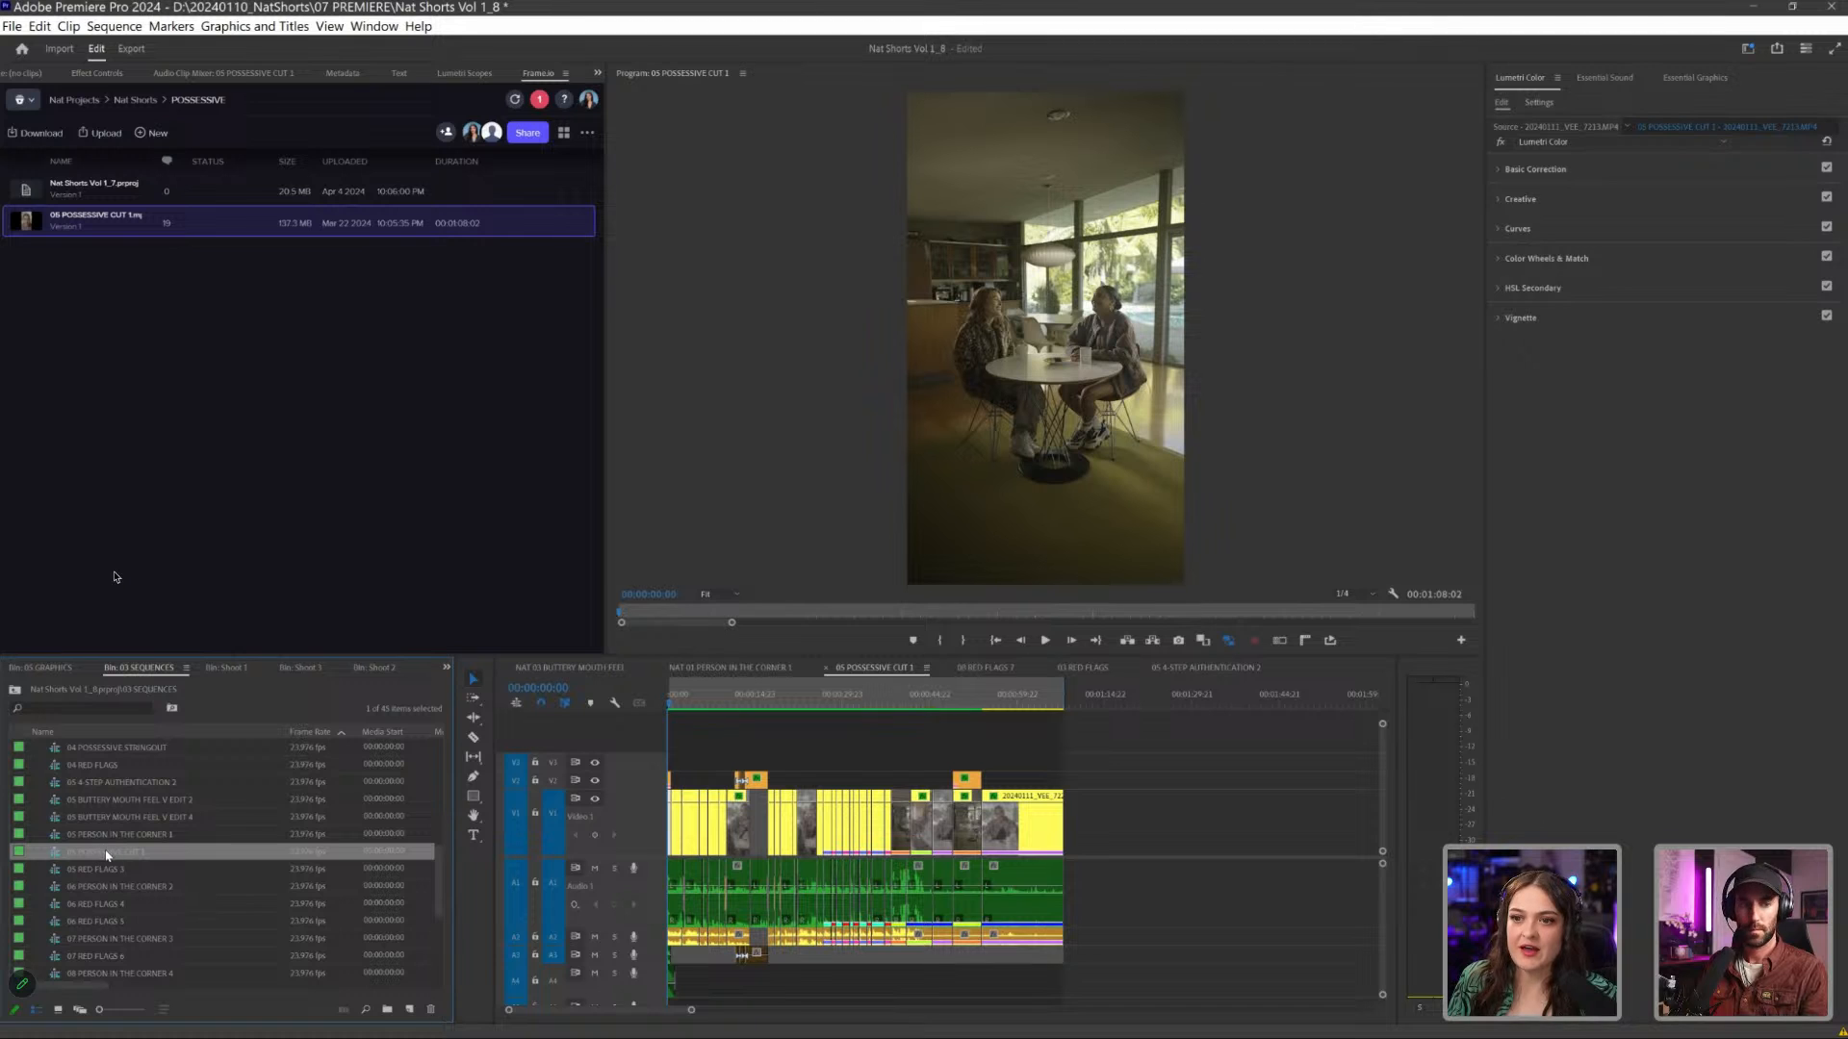
{"action": "right_click", "coordinate": [141, 852]}
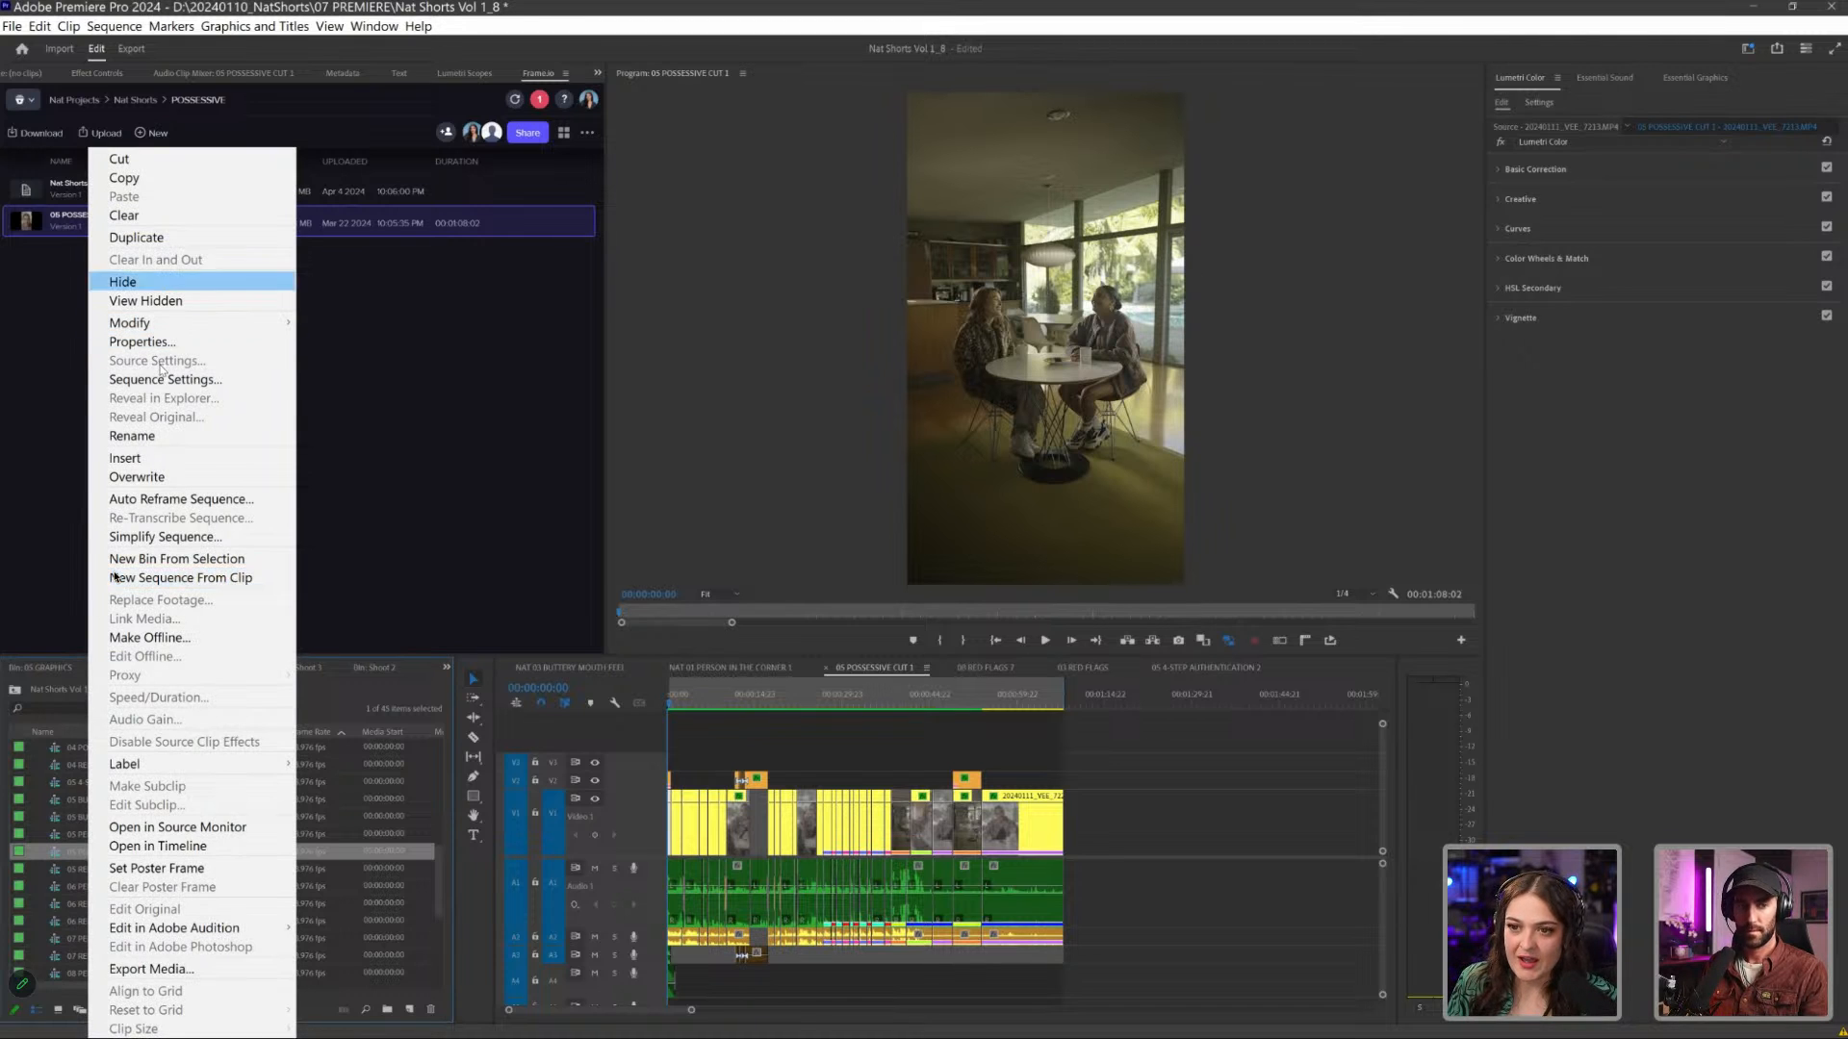
{"action": "left_click", "coordinate": [178, 237]}
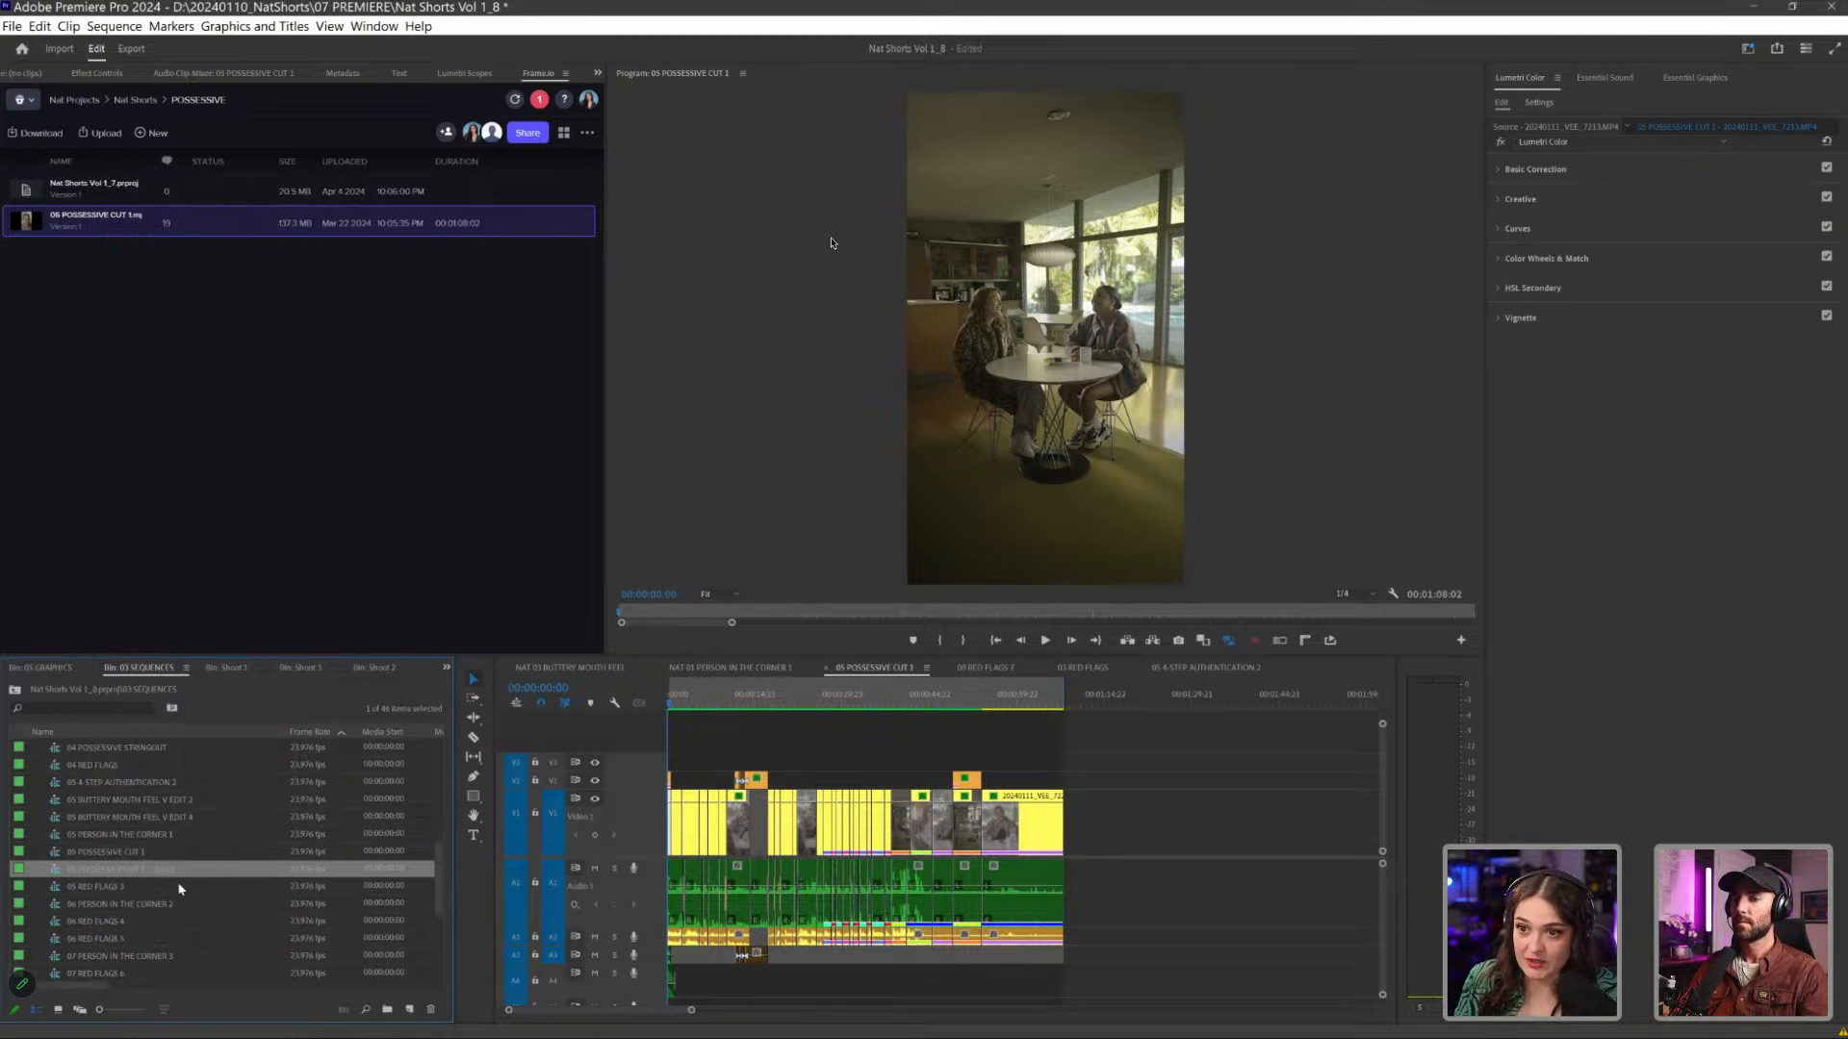
- Rename the duplicated sequence as 06 POSSESSIVE CUT 2 and open it in the timeline
{"action": "key", "text": "Return"}
{"action": "left_click", "coordinate": [78, 871]}
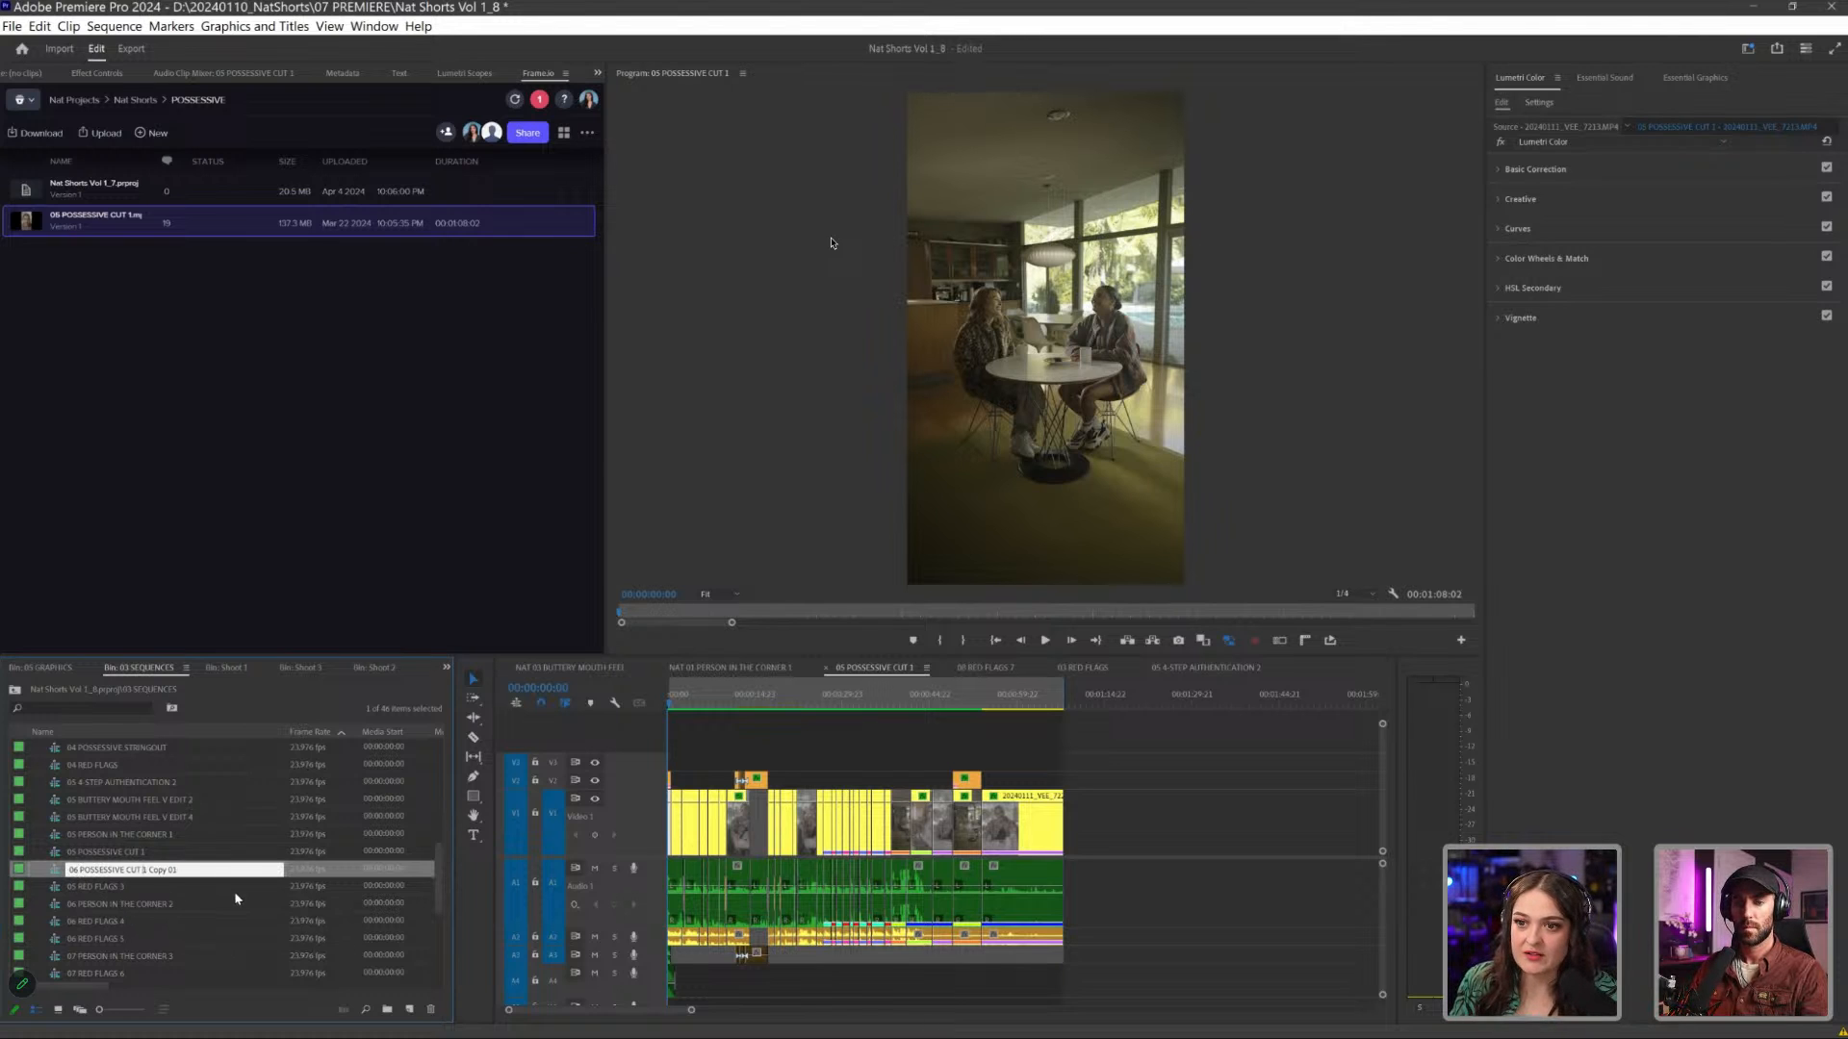
{"action": "key", "text": "shift+End"}
{"action": "key", "text": "BackSpace"}
{"action": "type", "text": "2"}
{"action": "key", "text": "Return"}
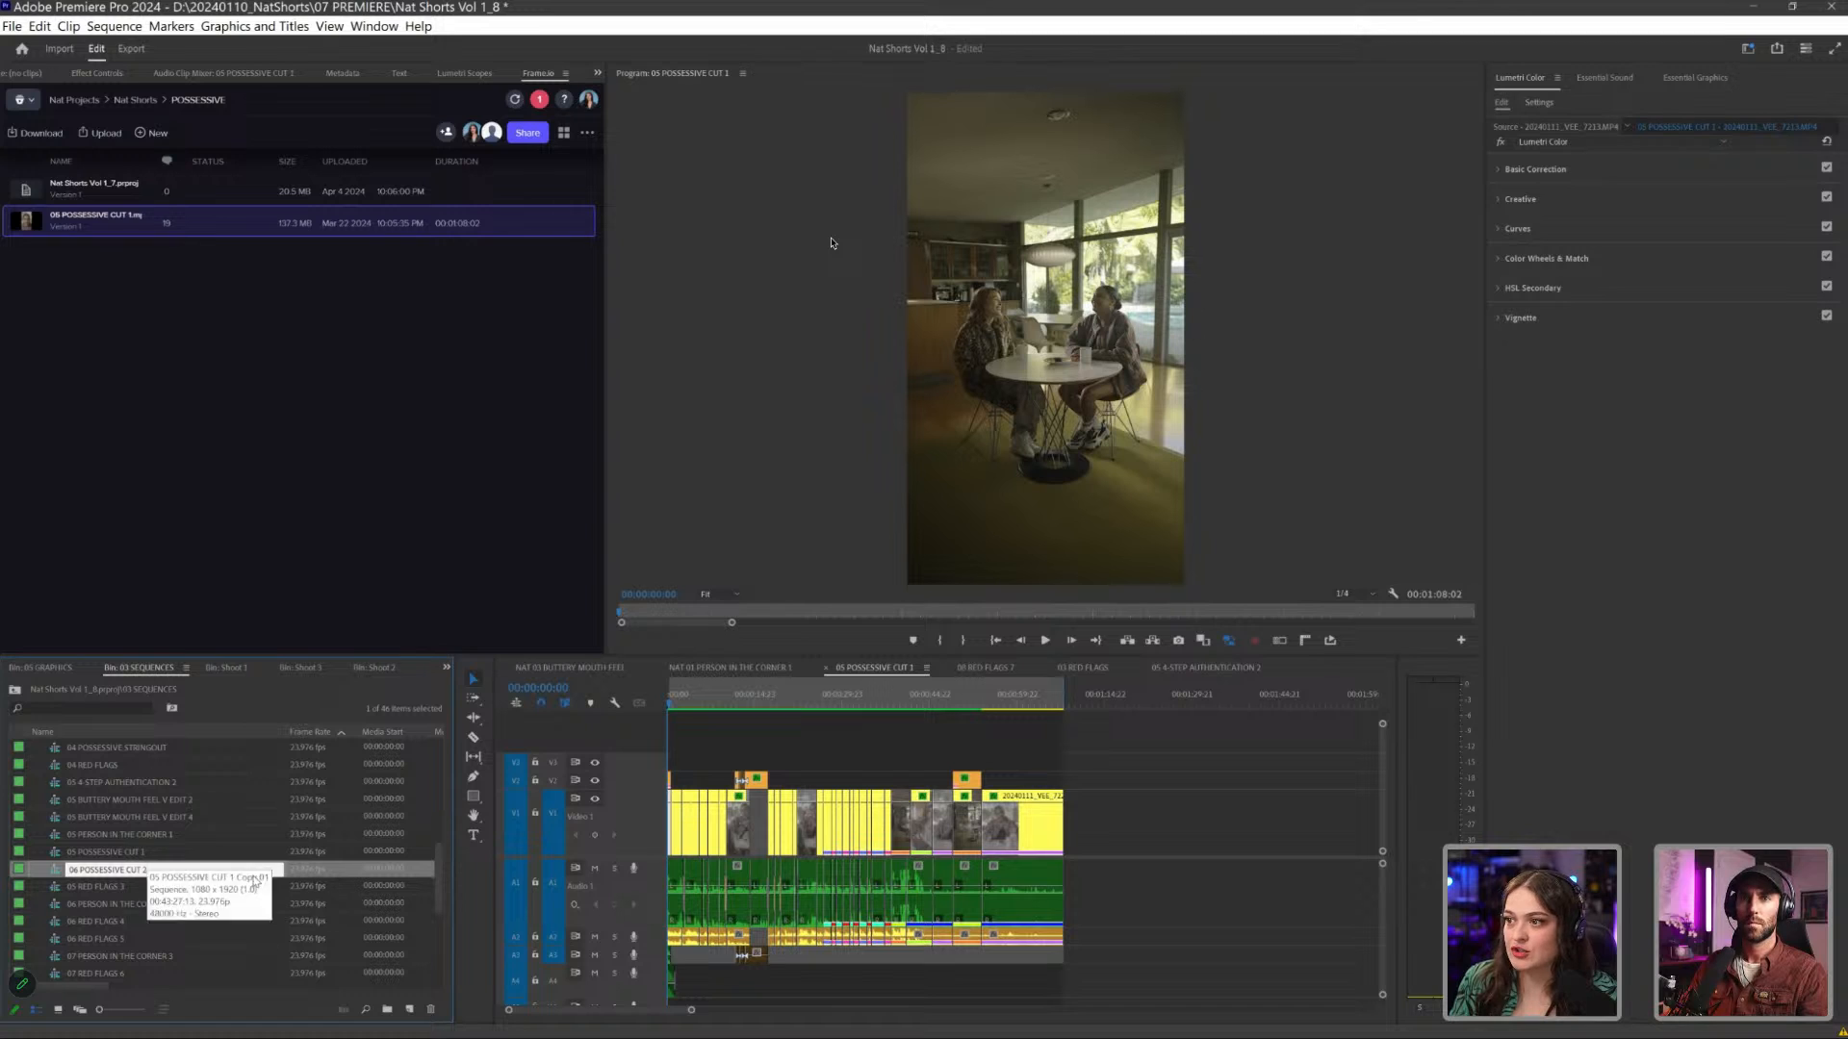
{"action": "double_click", "coordinate": [147, 868]}
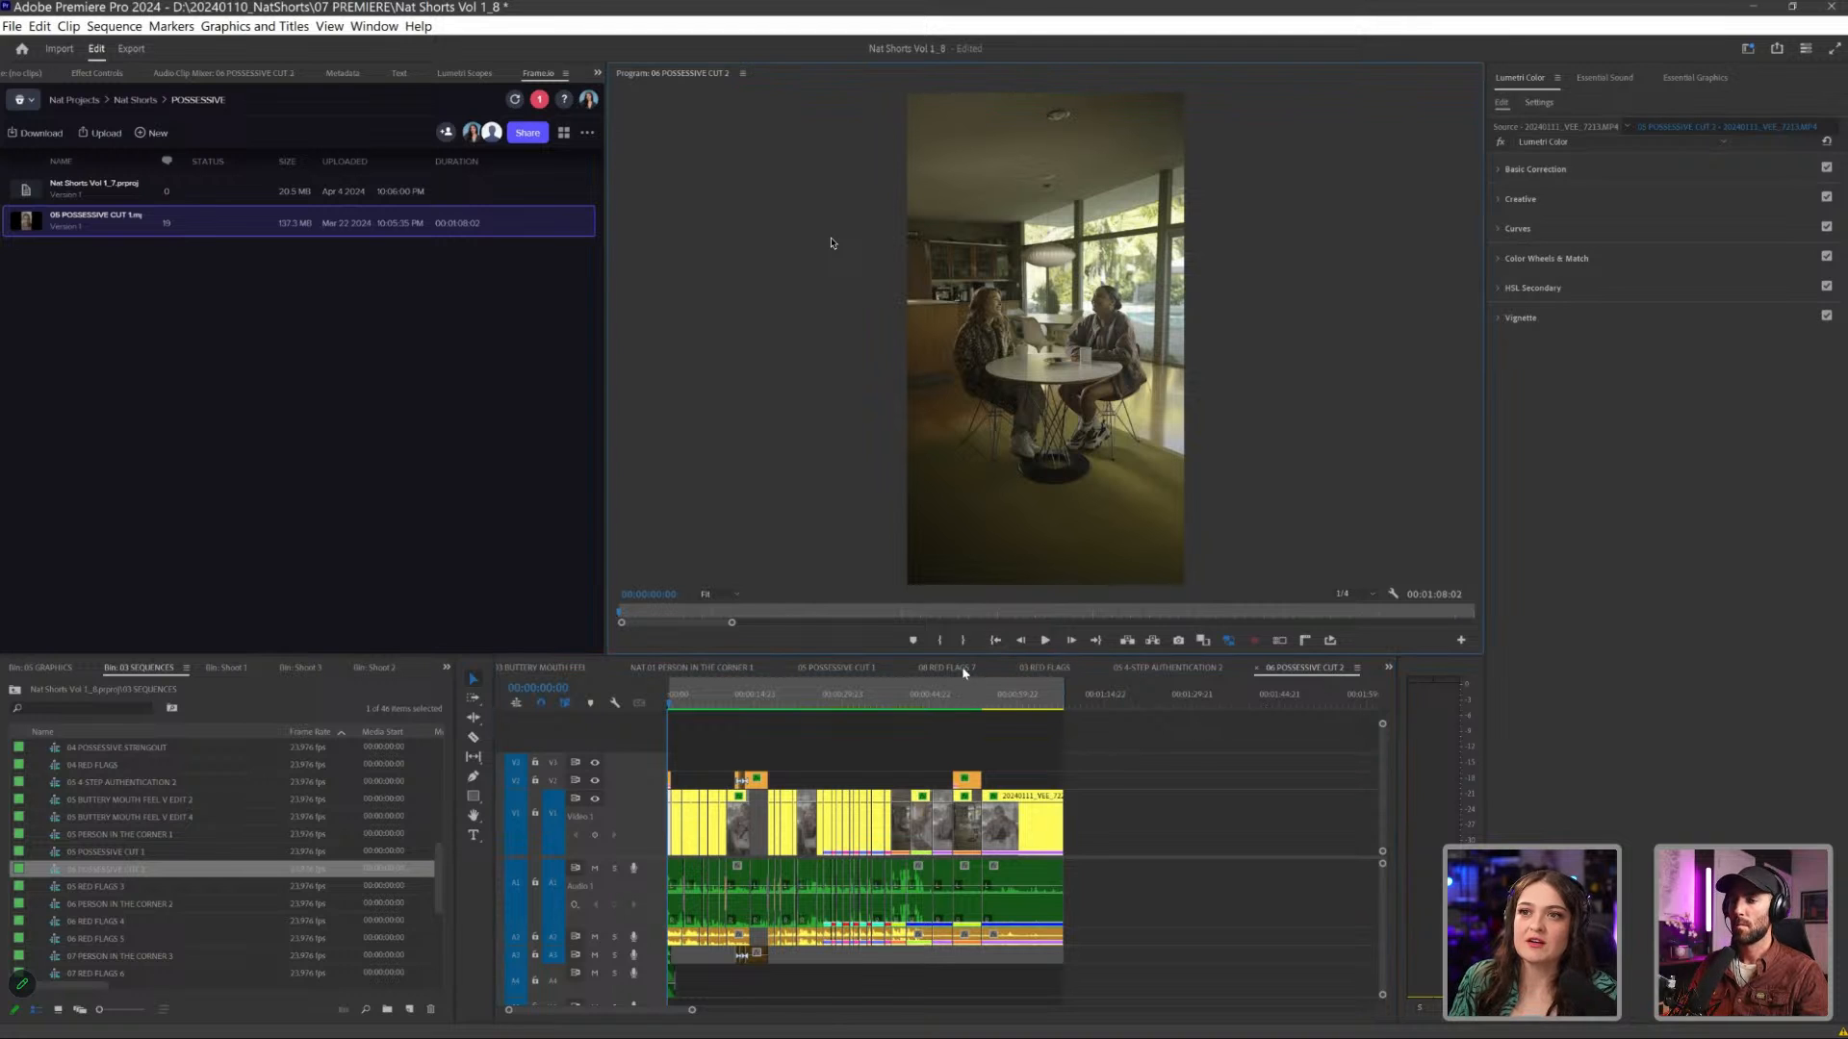
- Open the 05 POSSESSIVE CUT 1.mp4 review video, link its playhead to the sequence and test the link with brief playback
{"action": "double_click", "coordinate": [97, 221]}
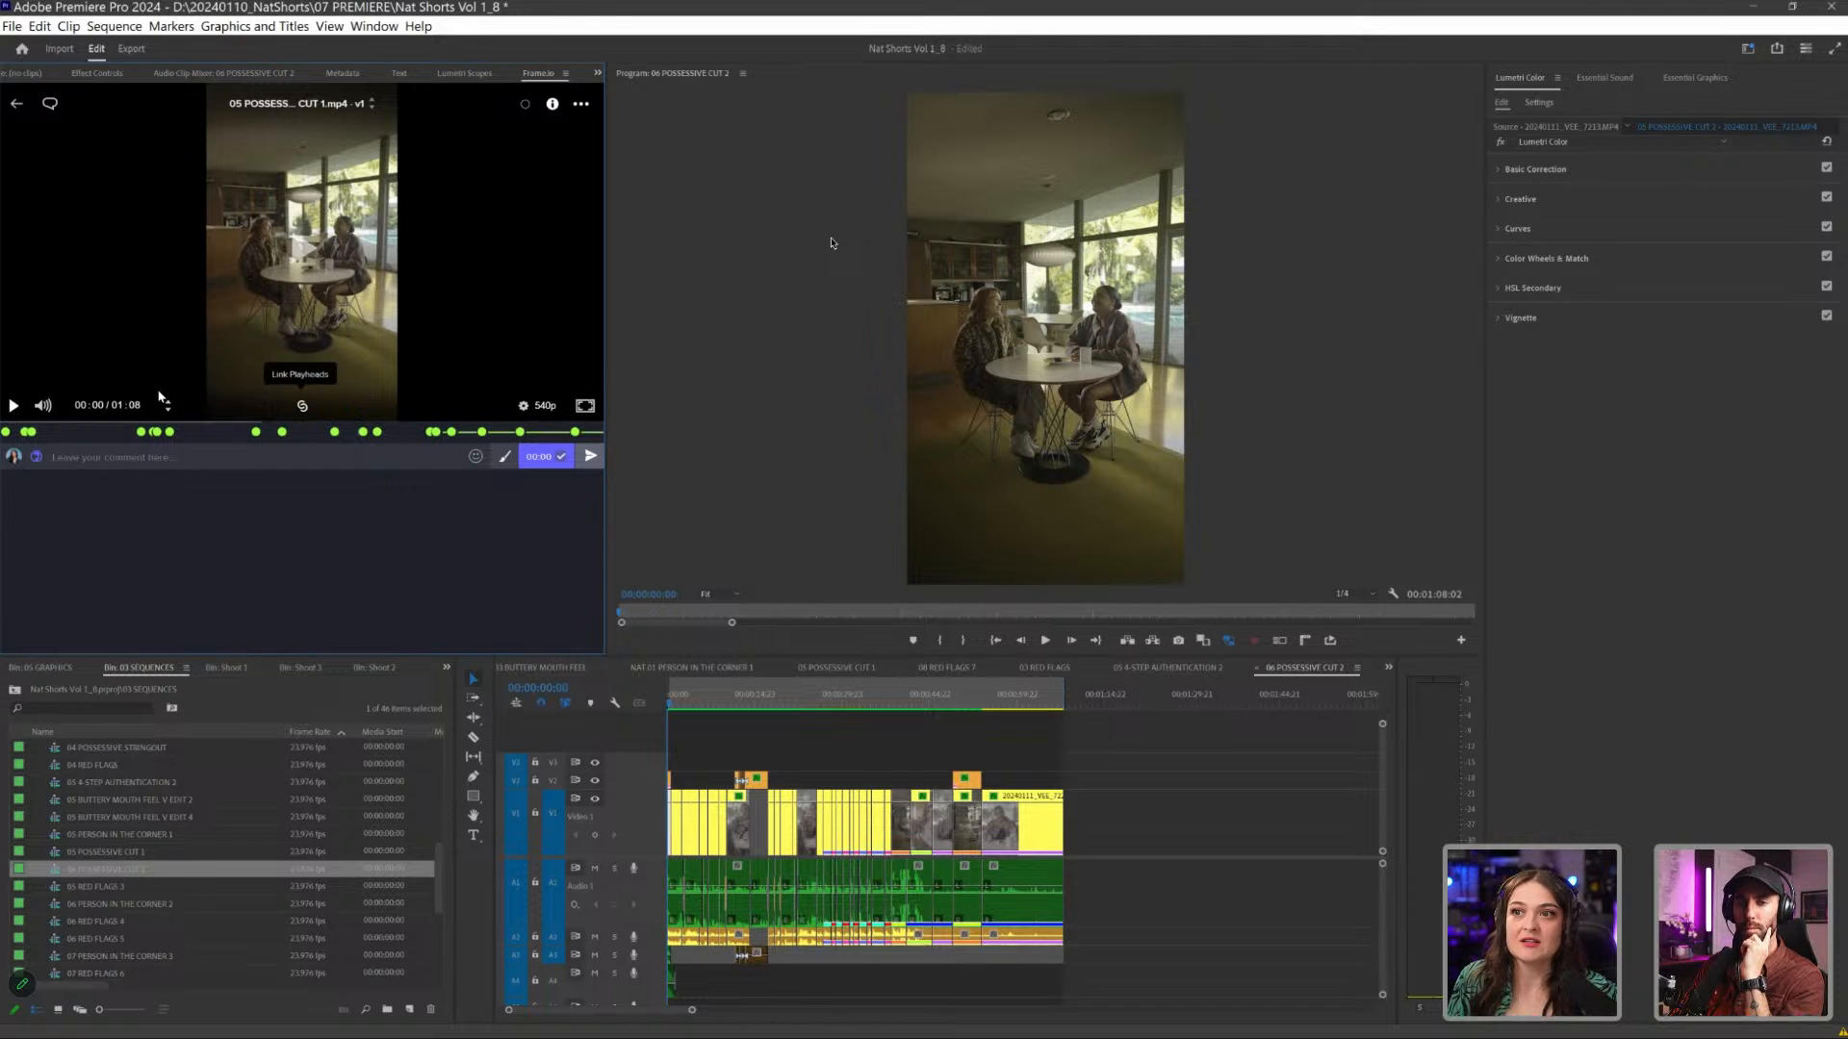
{"action": "left_click", "coordinate": [302, 407]}
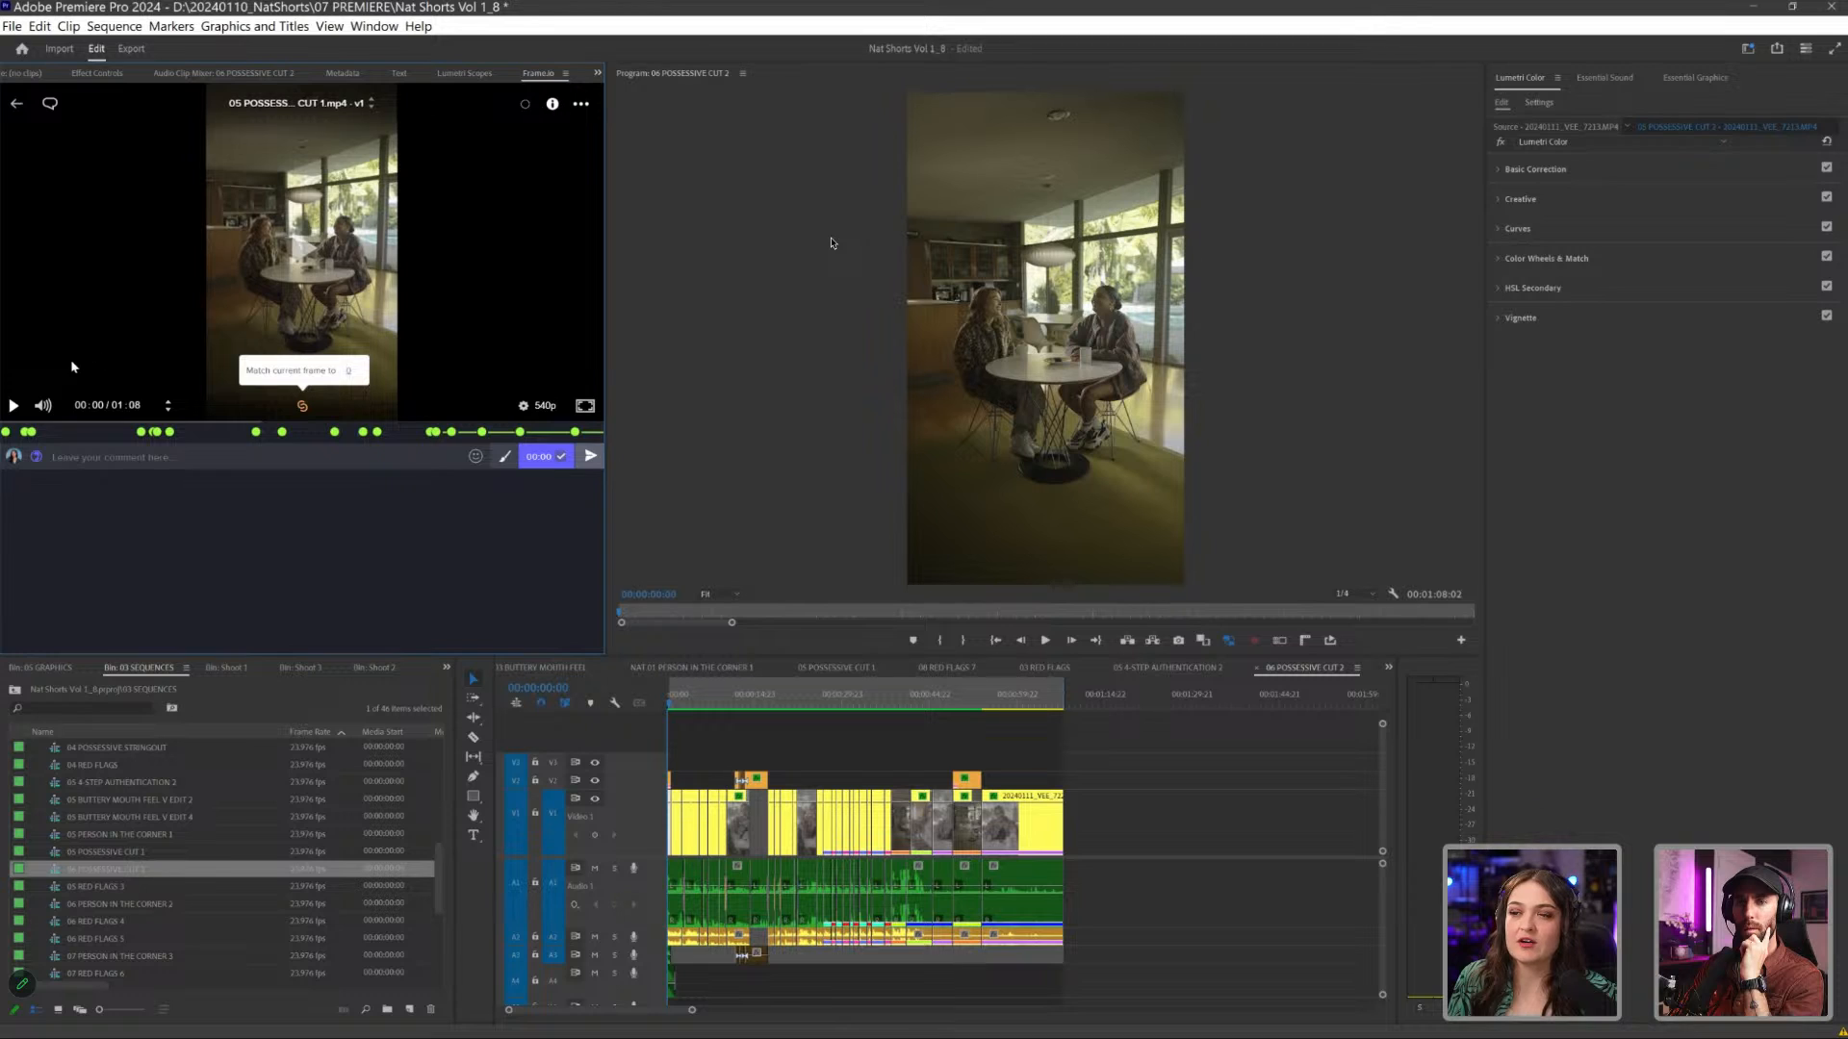
{"action": "mouse_move", "coordinate": [451, 432]}
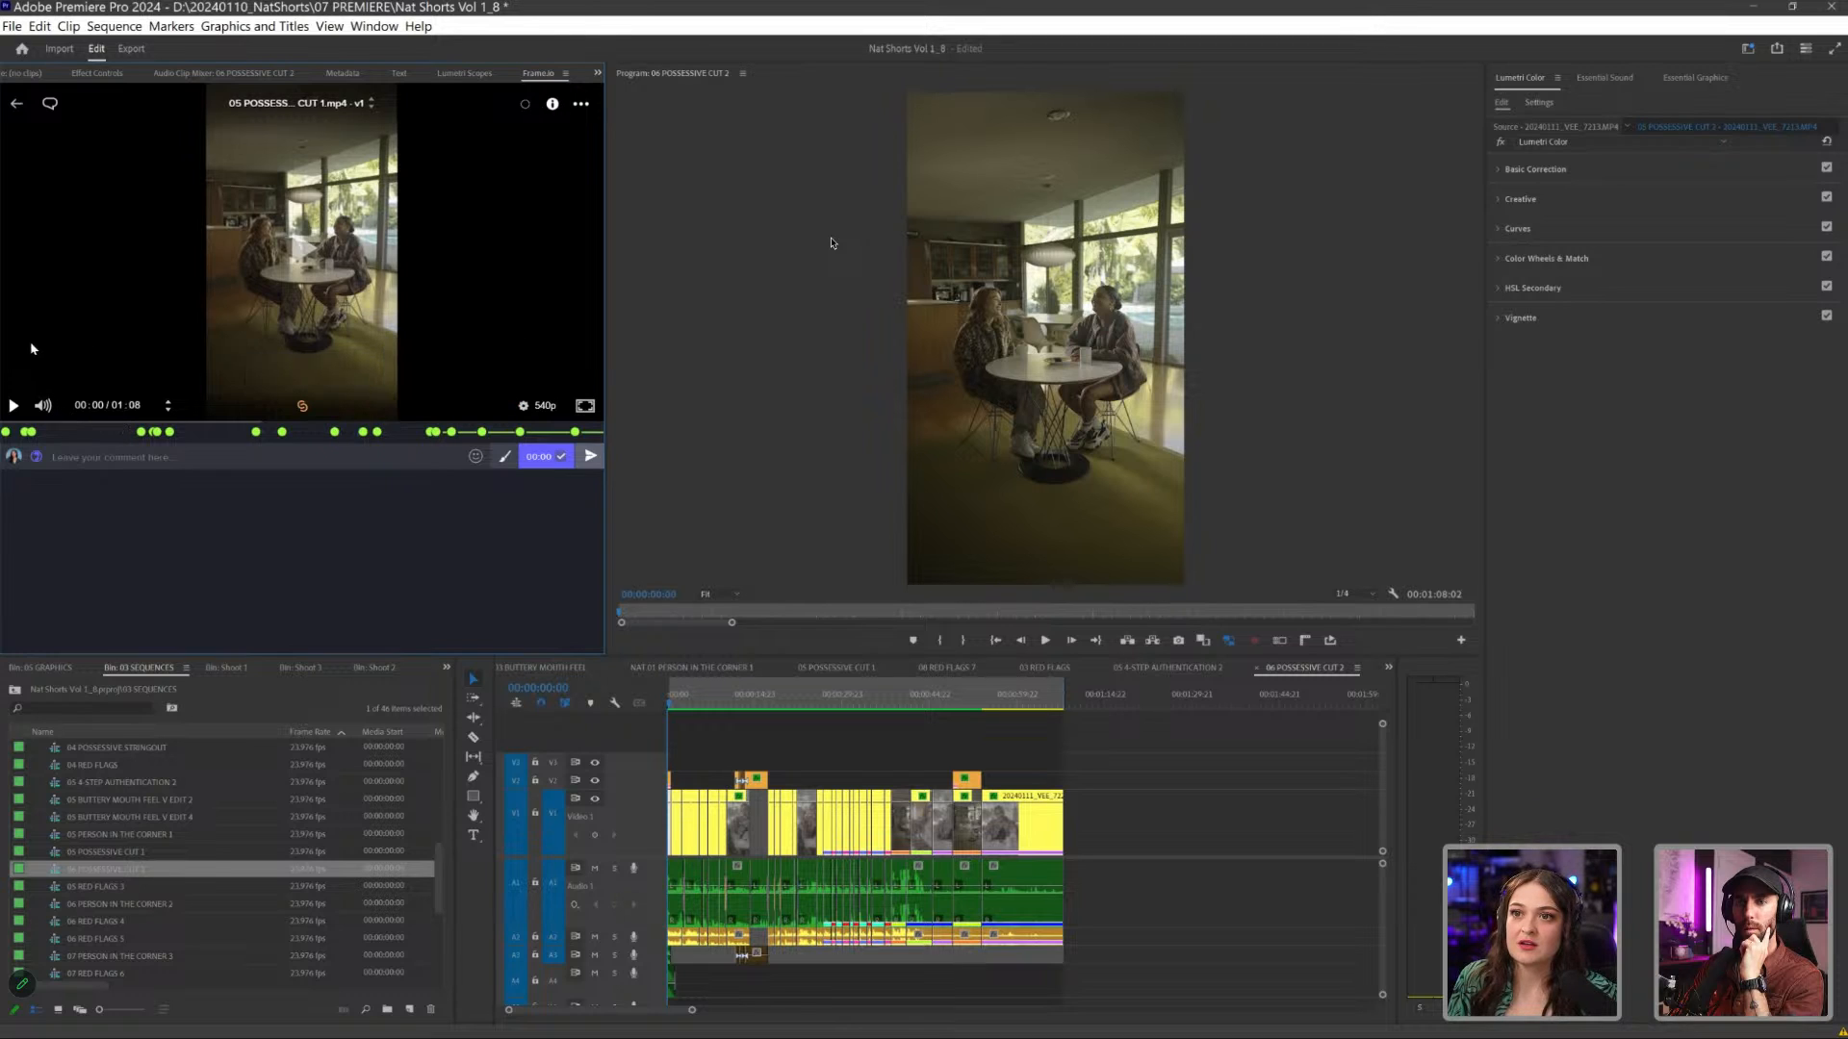
{"action": "key", "text": "space"}
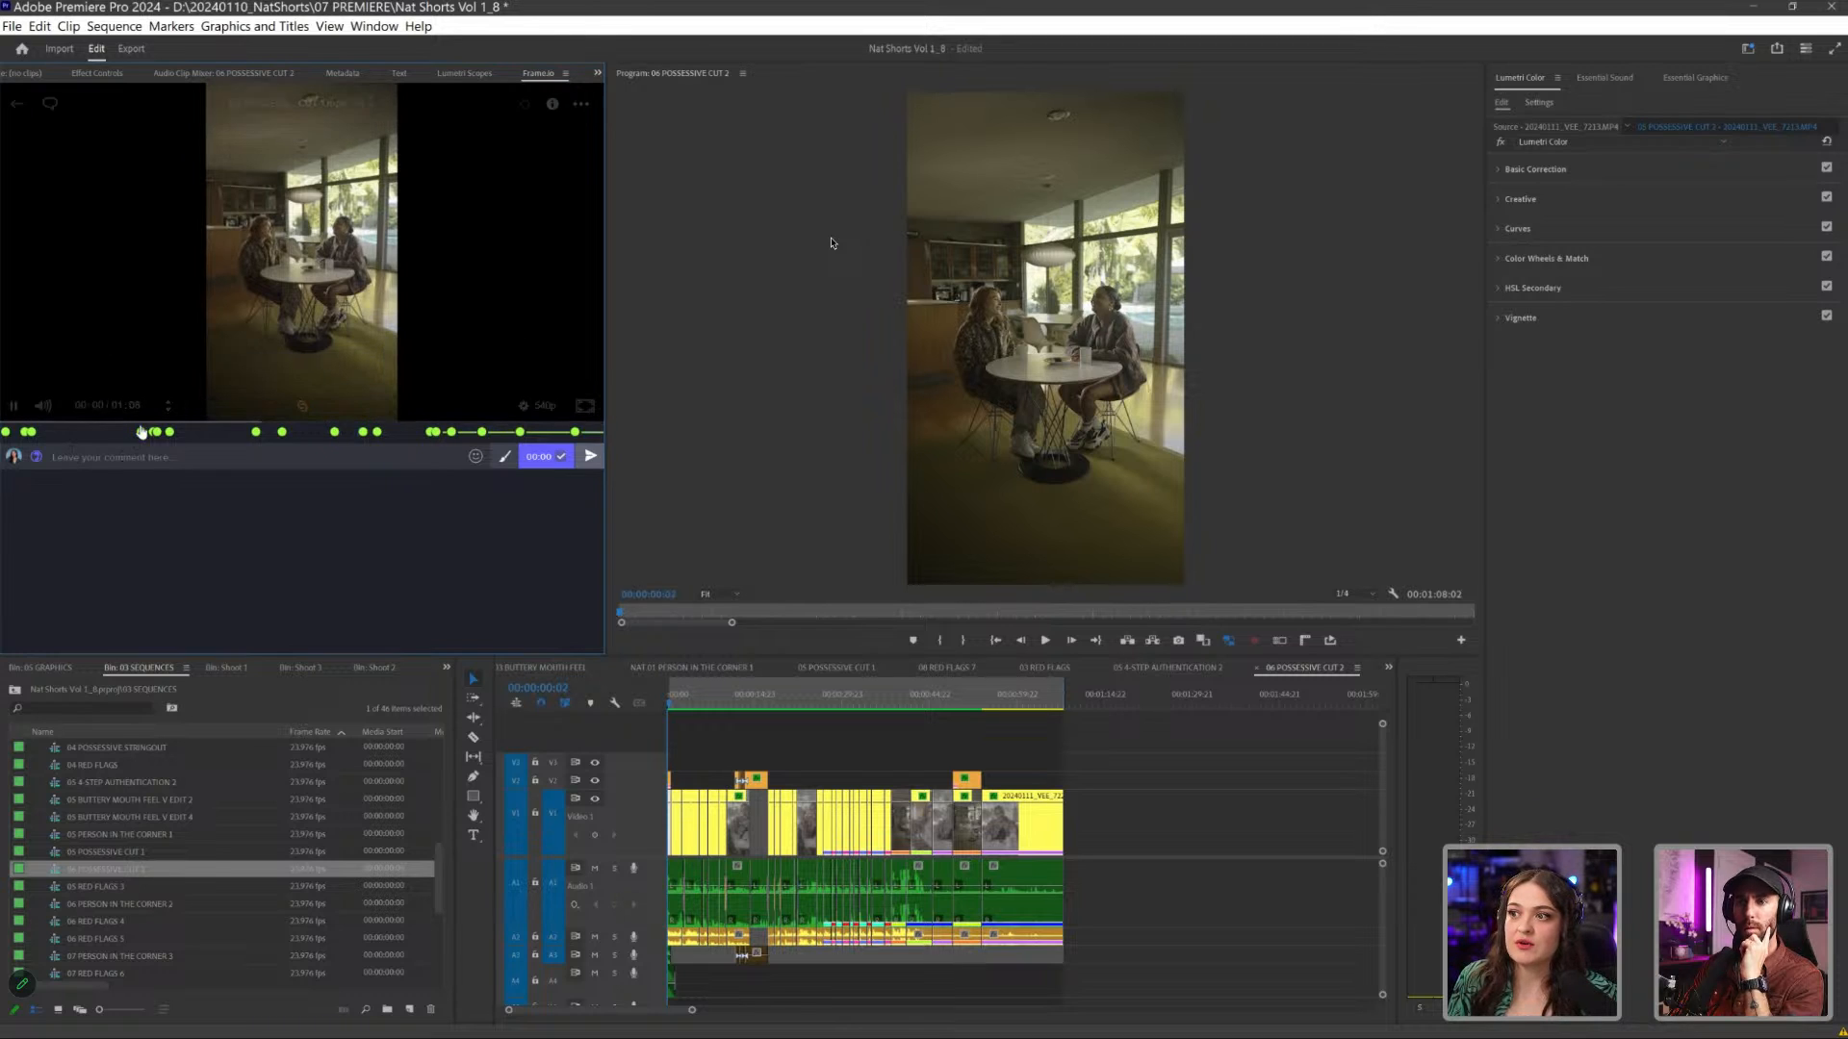
{"action": "key", "text": "space"}
- Jump both linked playheads to the review comment at 00:51 and inspect the matching wide shot in the sequence
{"action": "left_click", "coordinate": [451, 432]}
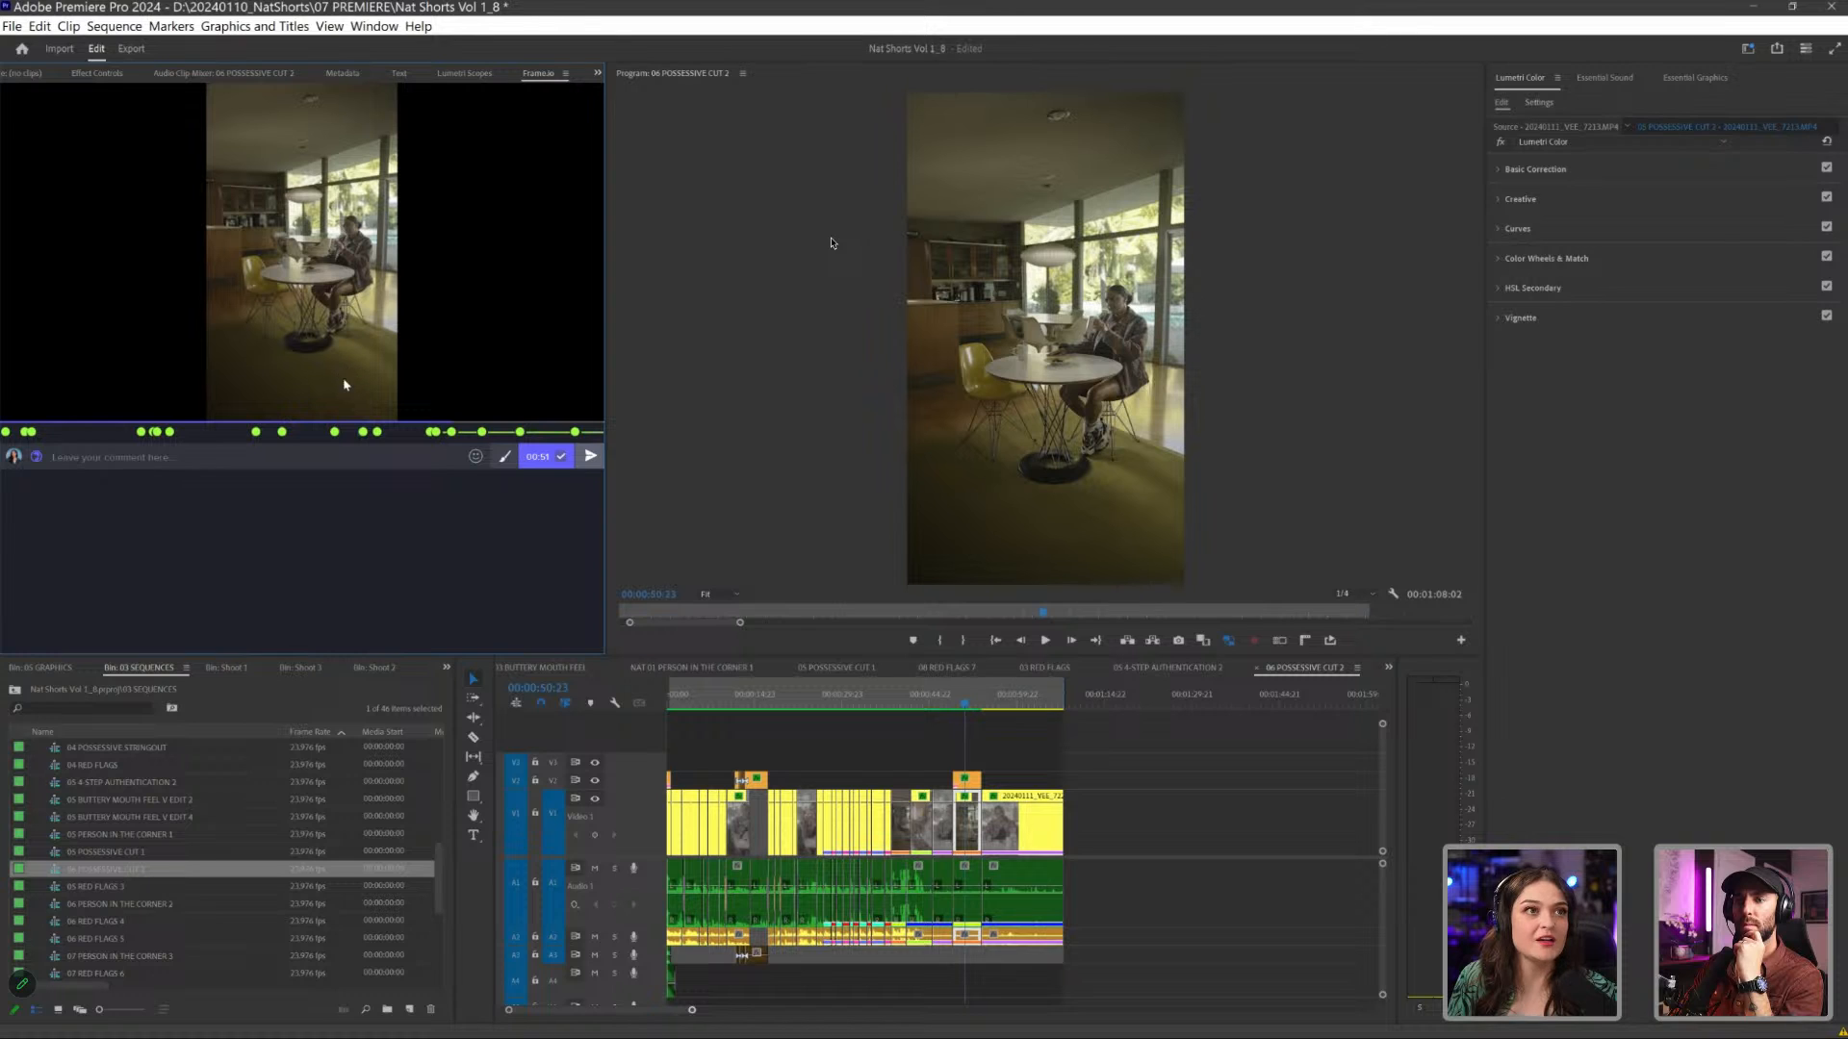
{"action": "key", "text": "shift+3"}
{"action": "key", "text": "="}
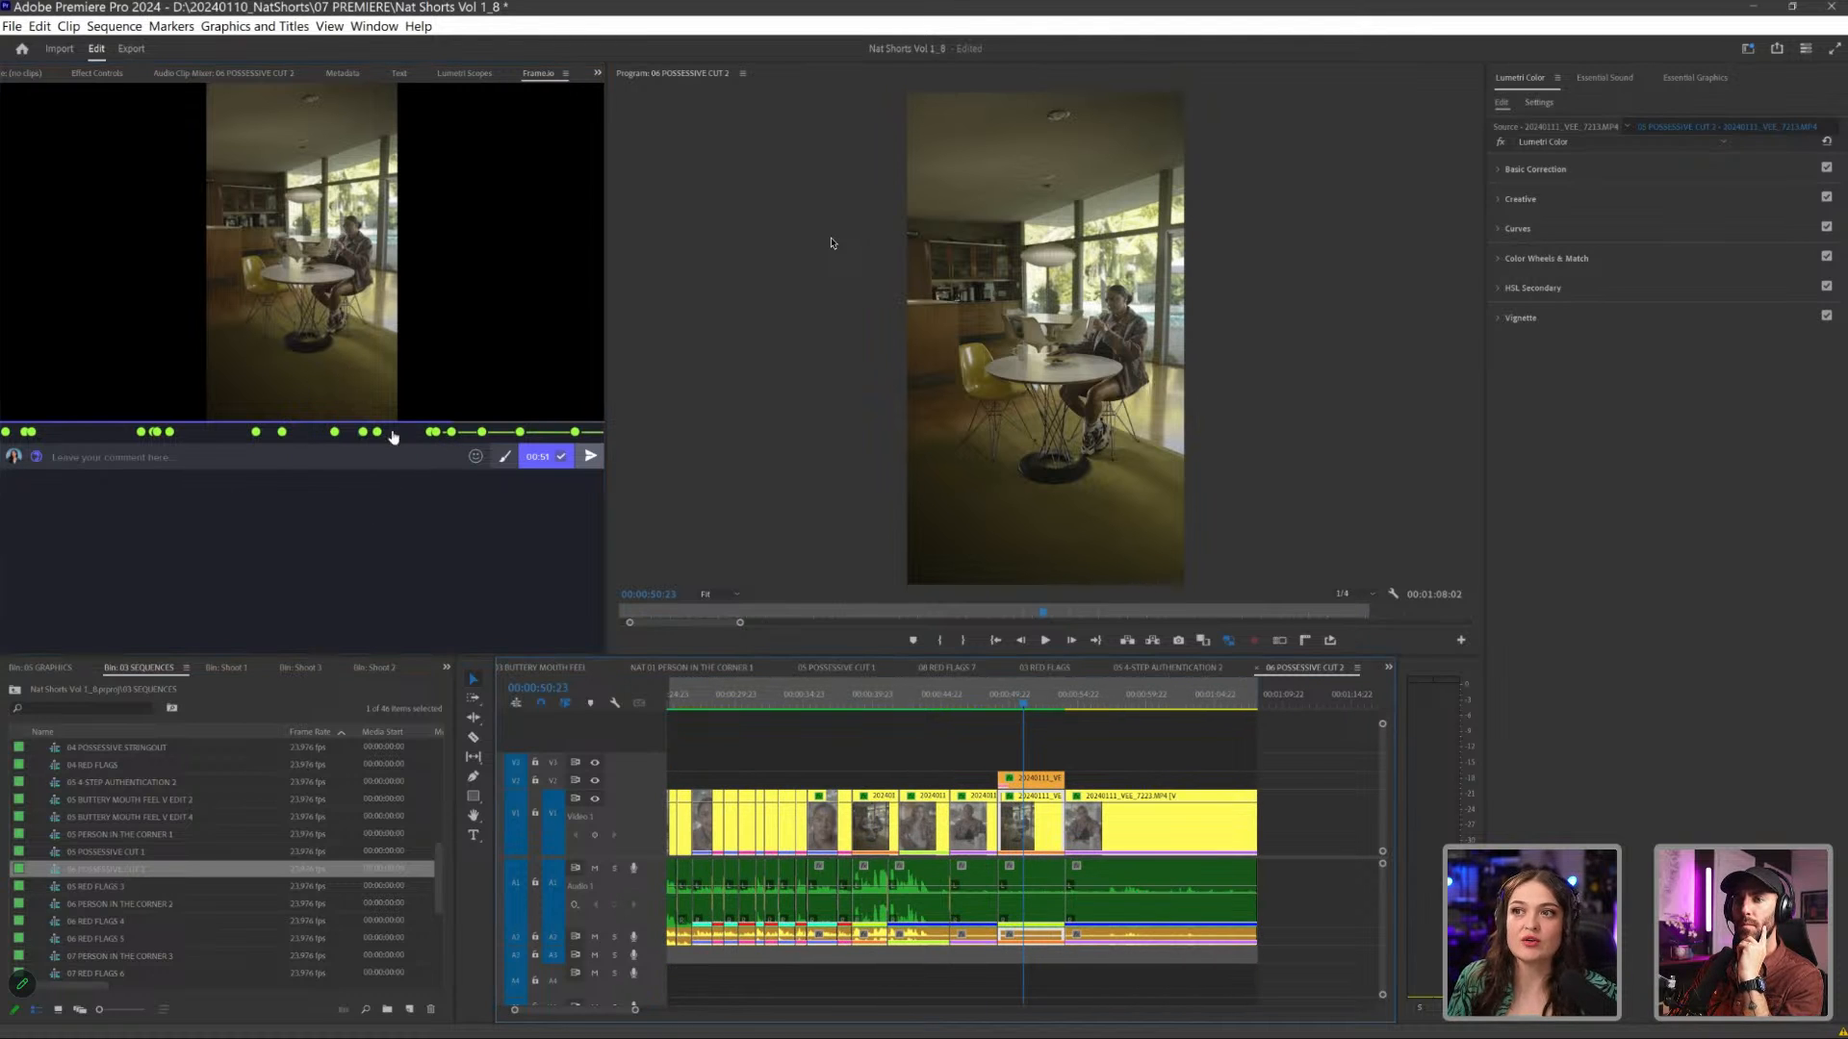
{"action": "mouse_move", "coordinate": [14, 409]}
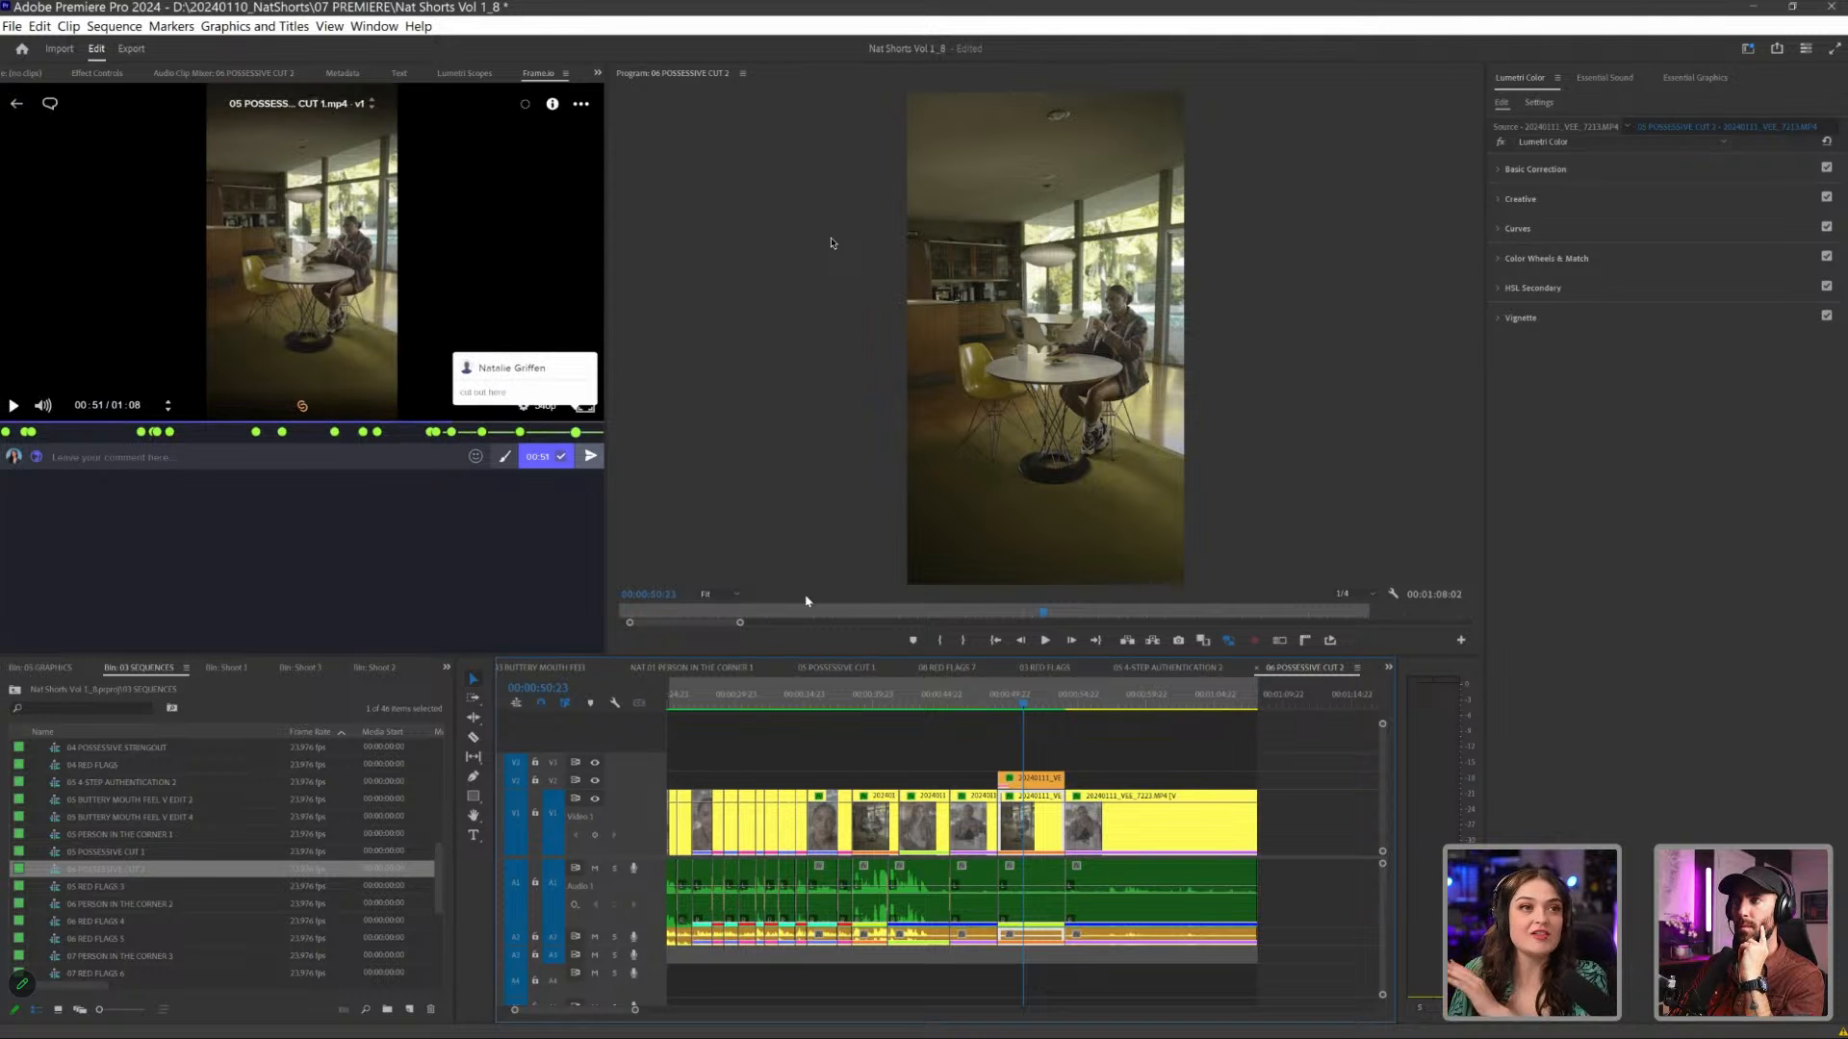
- Go to the "cut out here" comment at 01:04 and trim the end of the last shot to that frame
{"action": "left_click", "coordinate": [576, 432]}
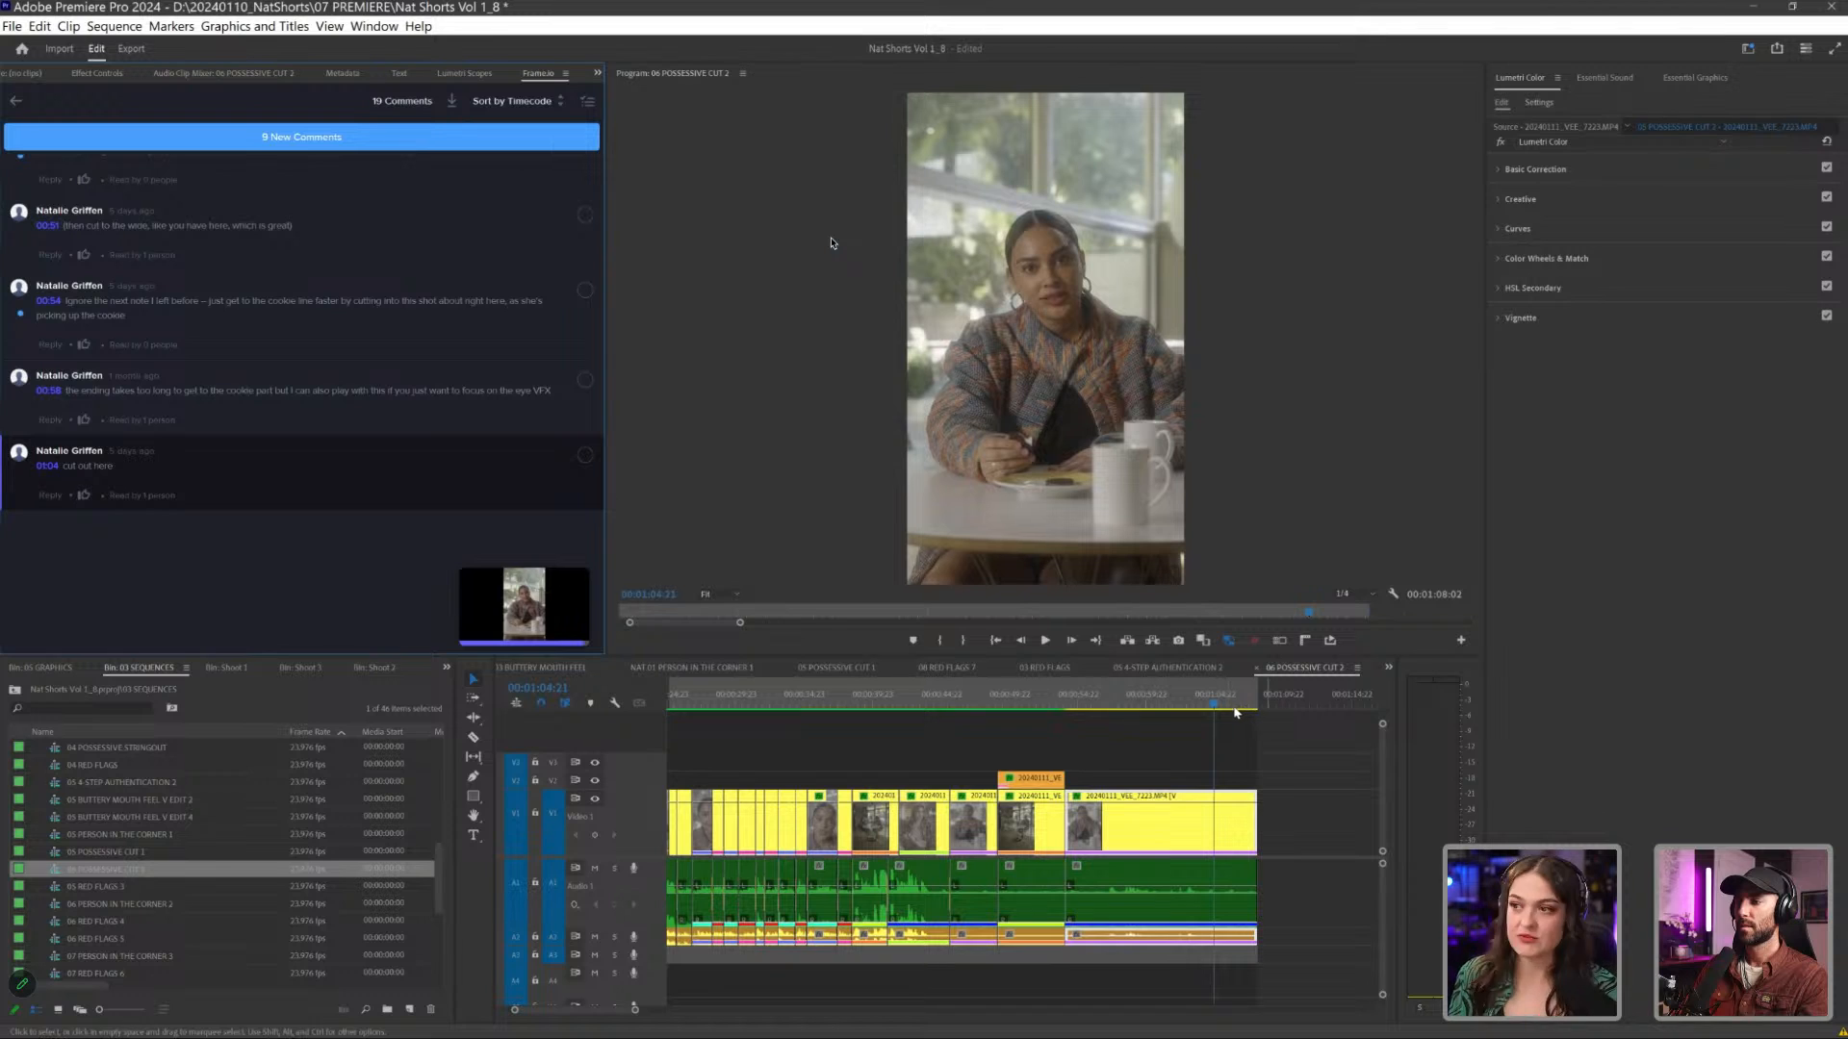
{"action": "left_click", "coordinate": [1232, 726]}
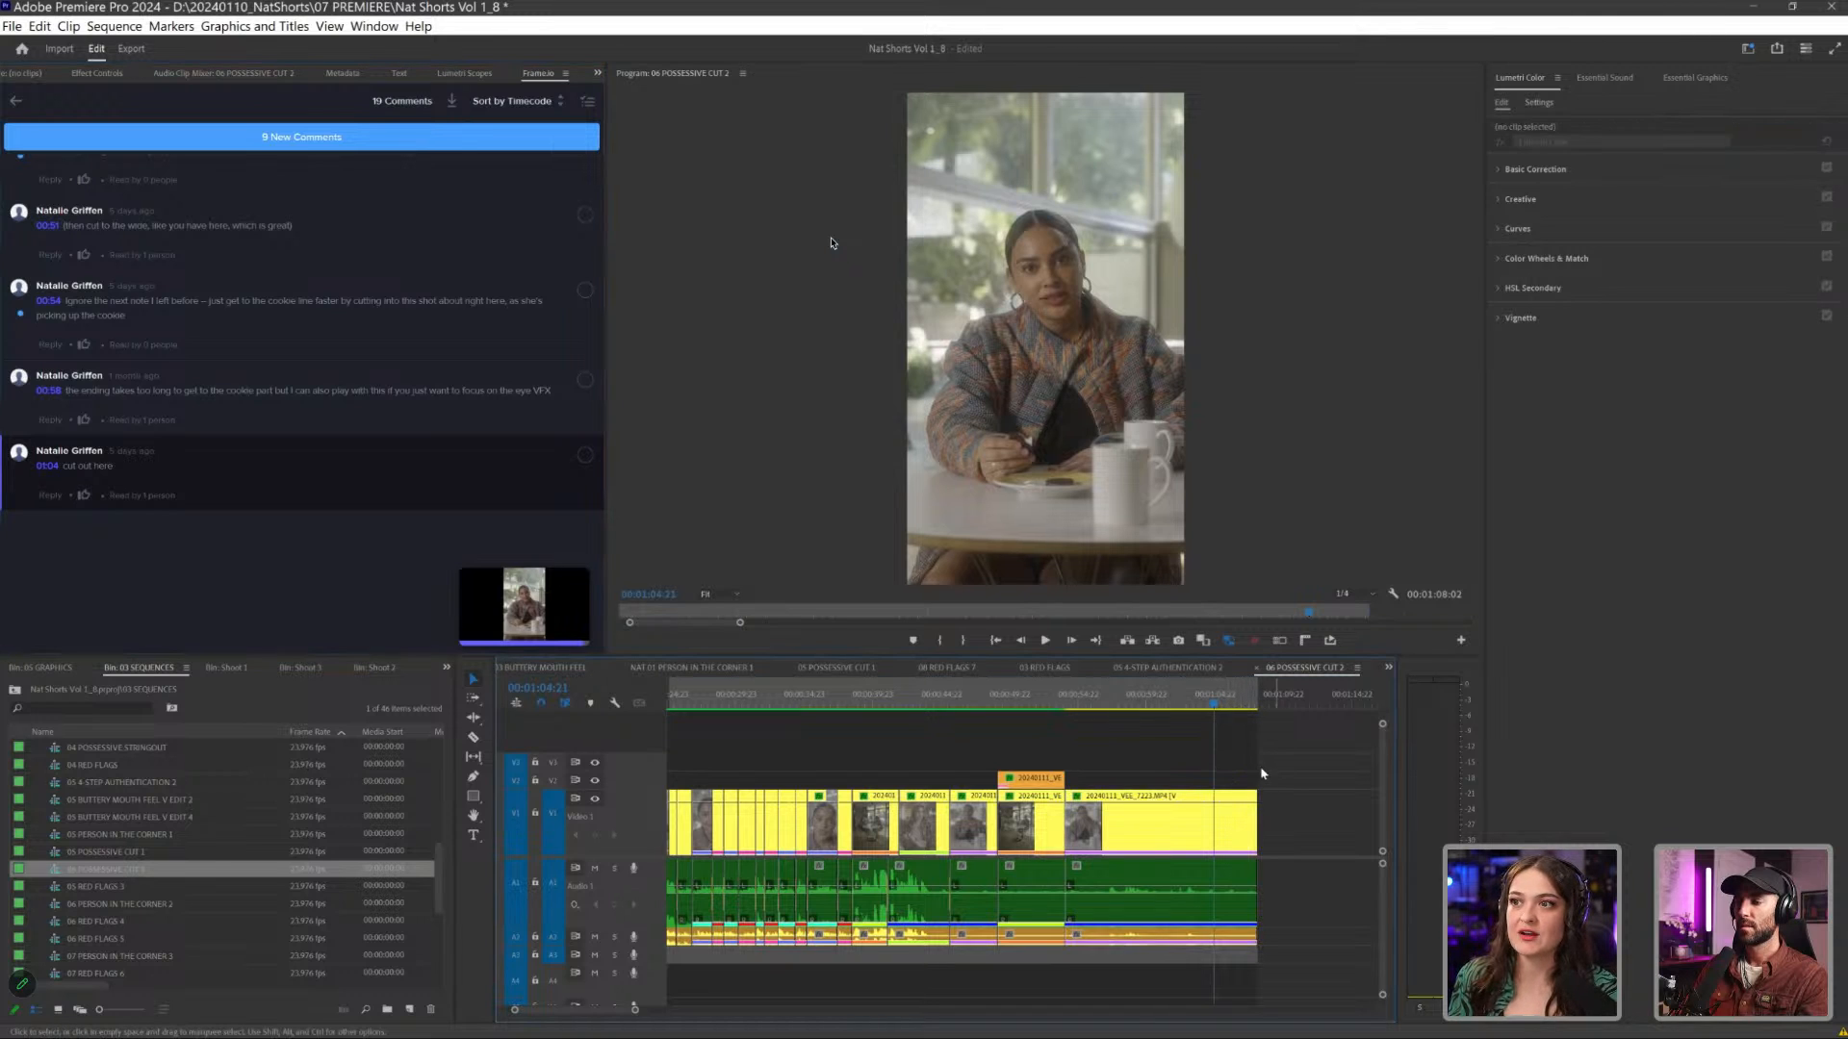
{"action": "left_click_drag", "start_coordinate": [1258, 826], "coordinate": [1214, 837]}
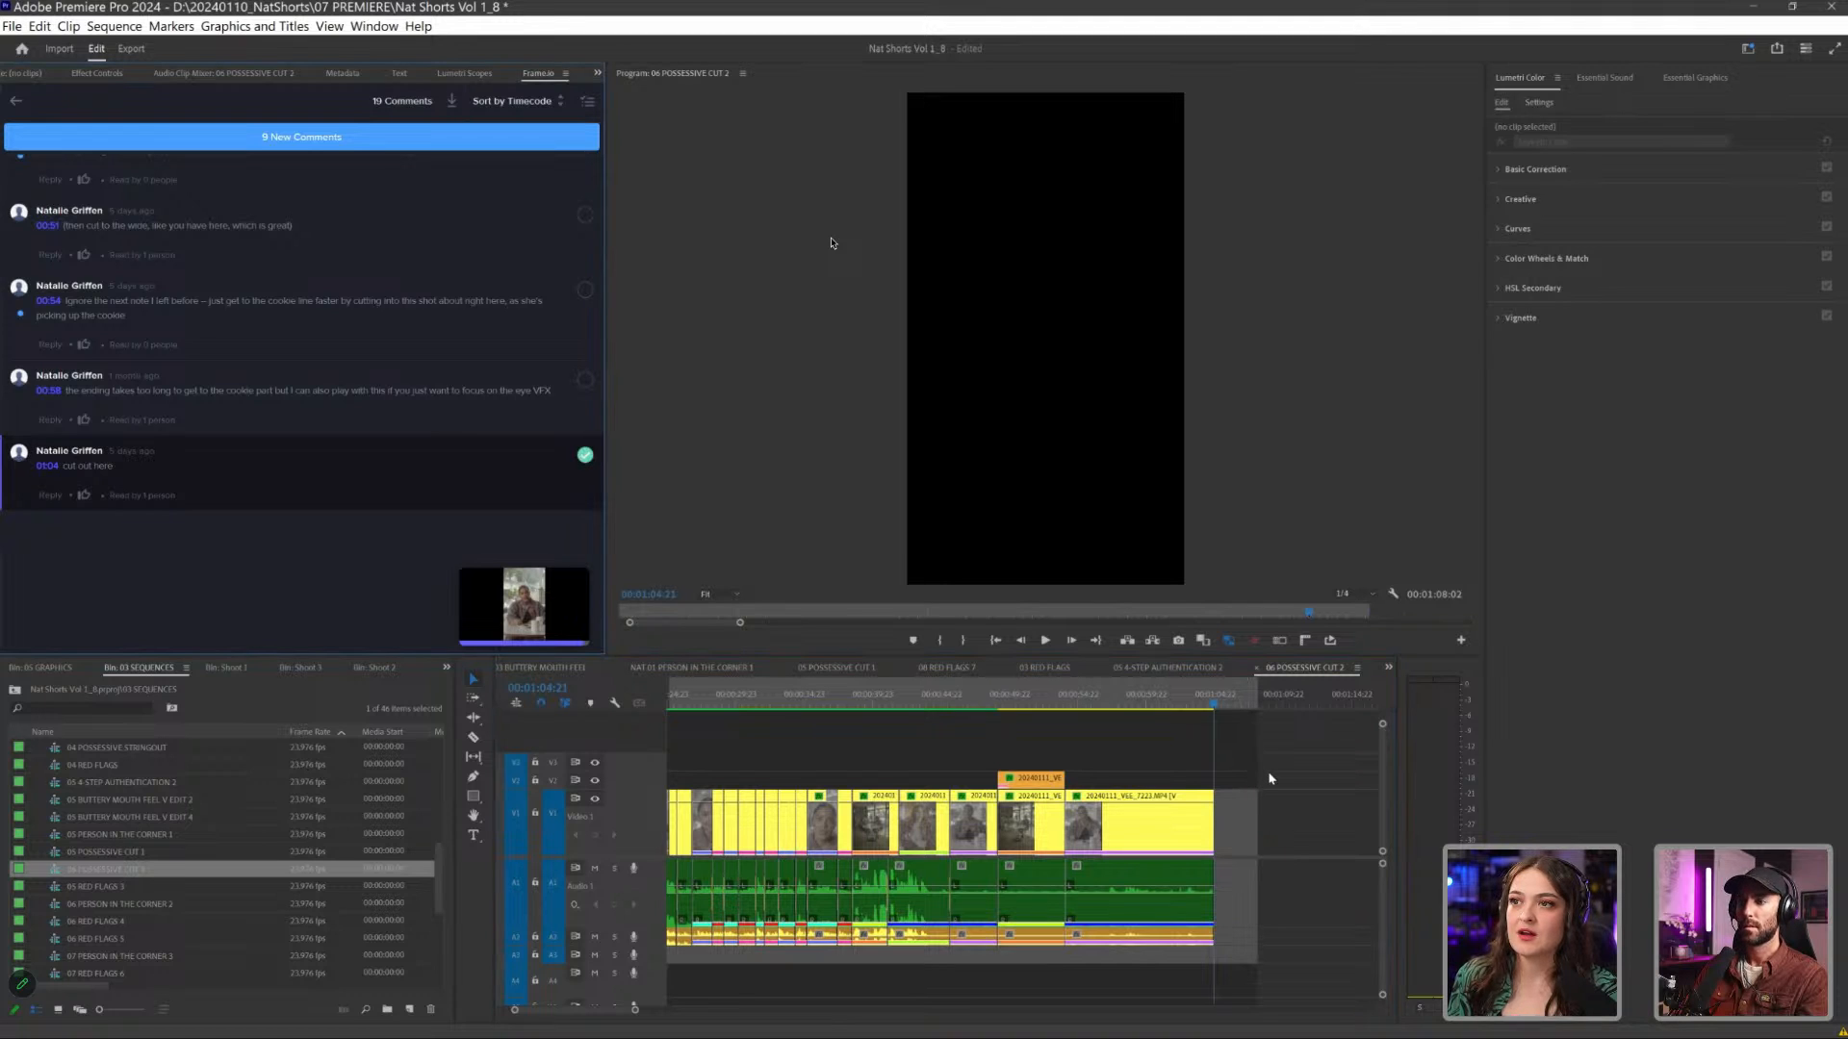
- Mark the 01:04 "cut out here" comment as complete, and include completed comments in the list
{"action": "left_click", "coordinate": [586, 454]}
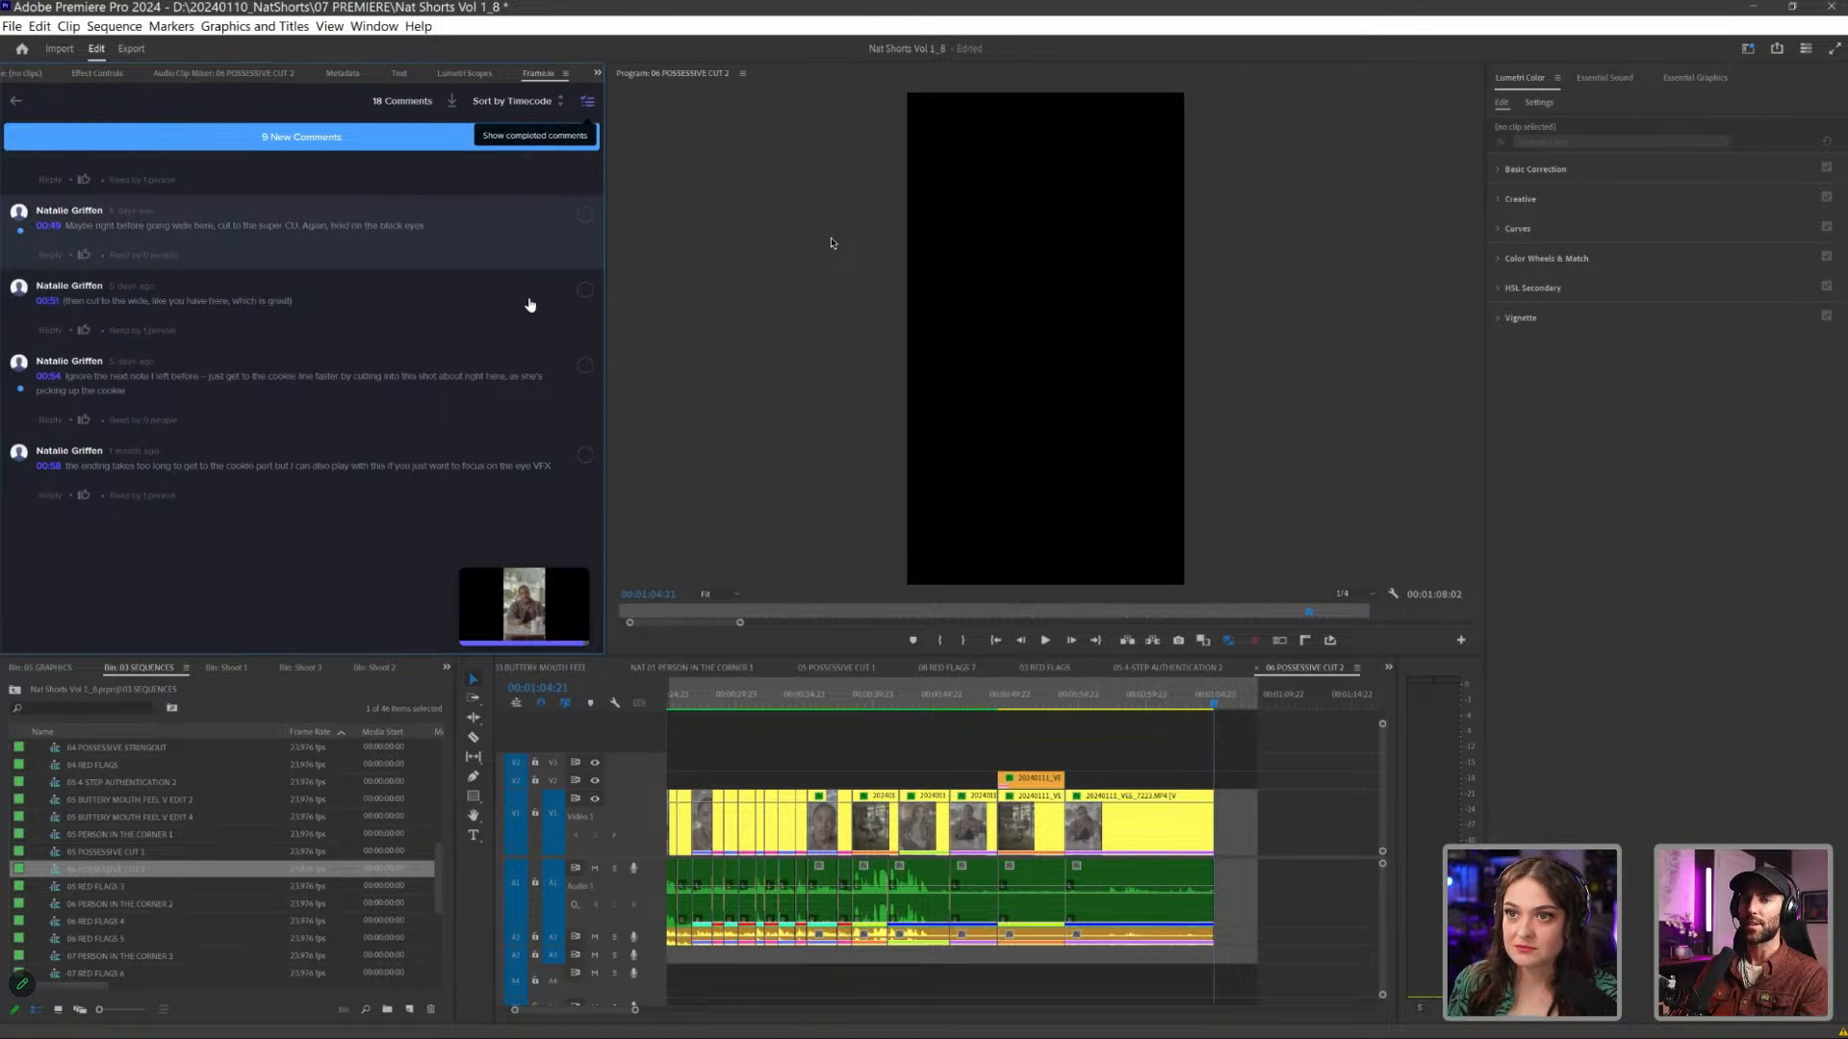
{"action": "left_click", "coordinate": [589, 107]}
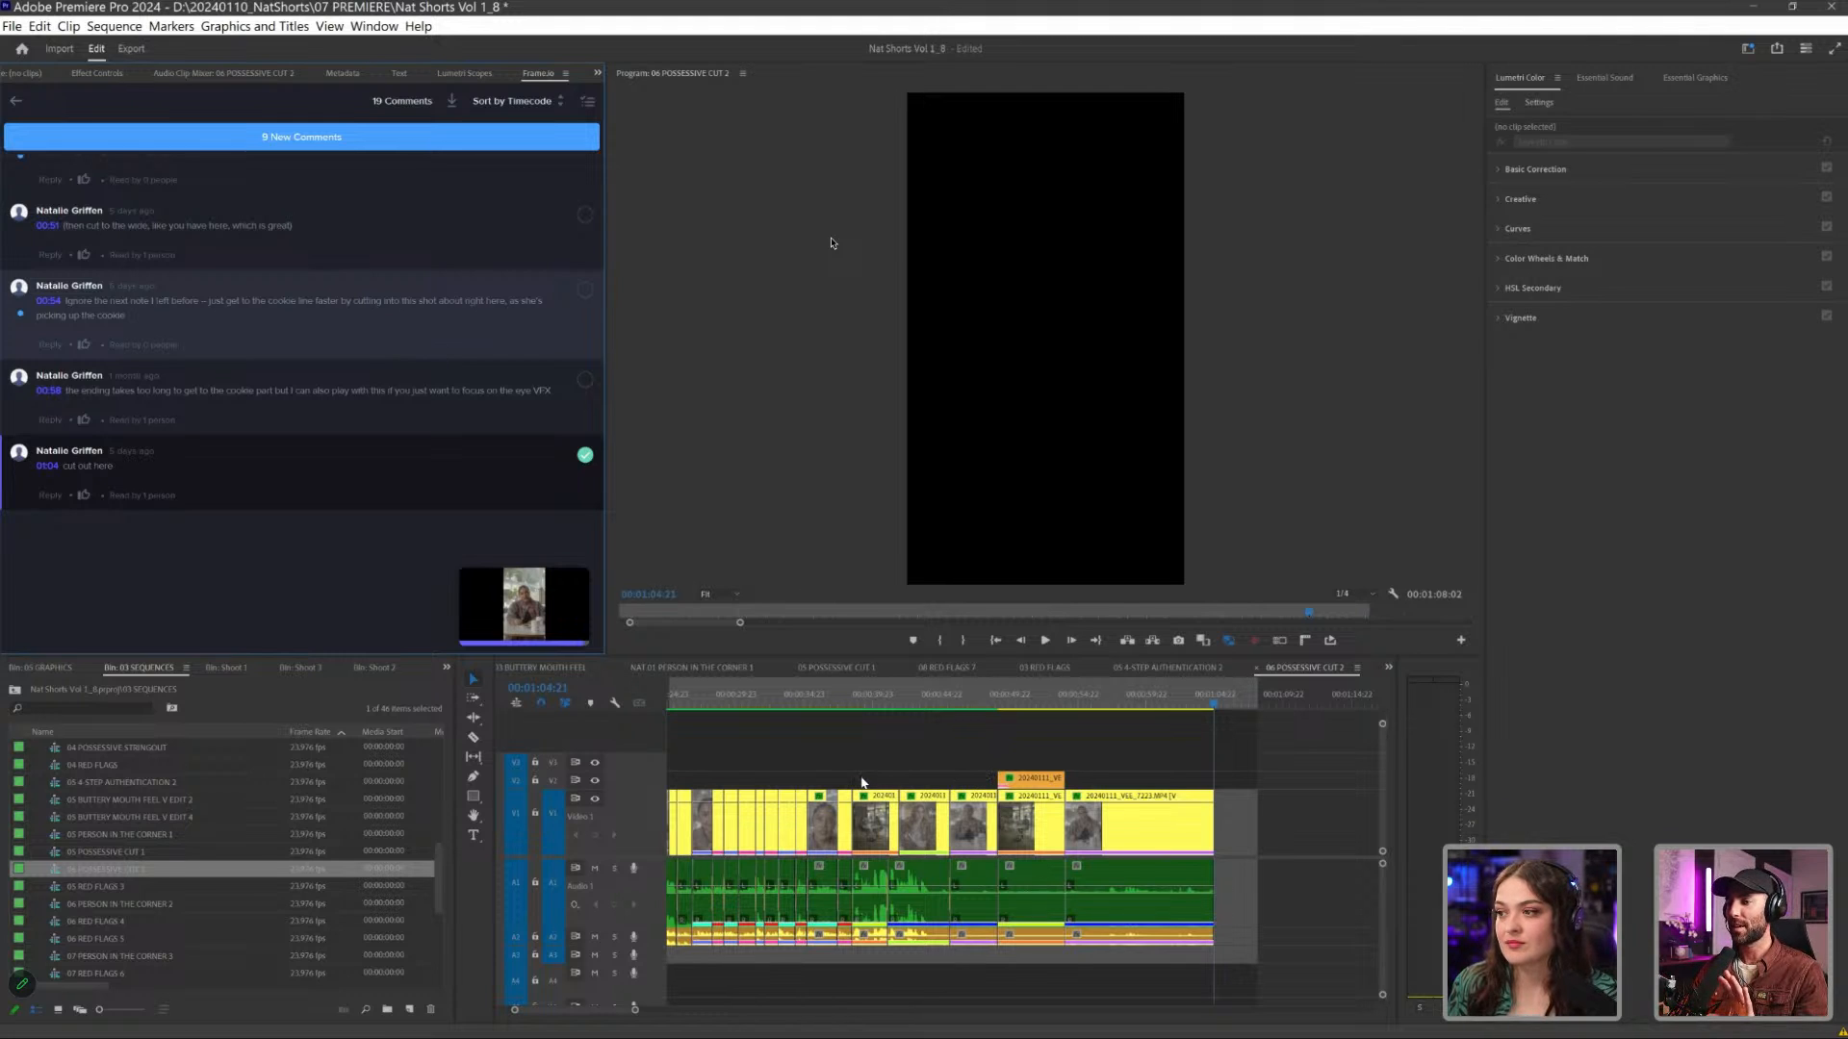
- Go to the shot for the 00:40 review comment, and return to the POSSESSIVE folder's file list
{"action": "scroll", "coordinate": [874, 780], "scroll_direction": "left", "scroll_amount": 3}
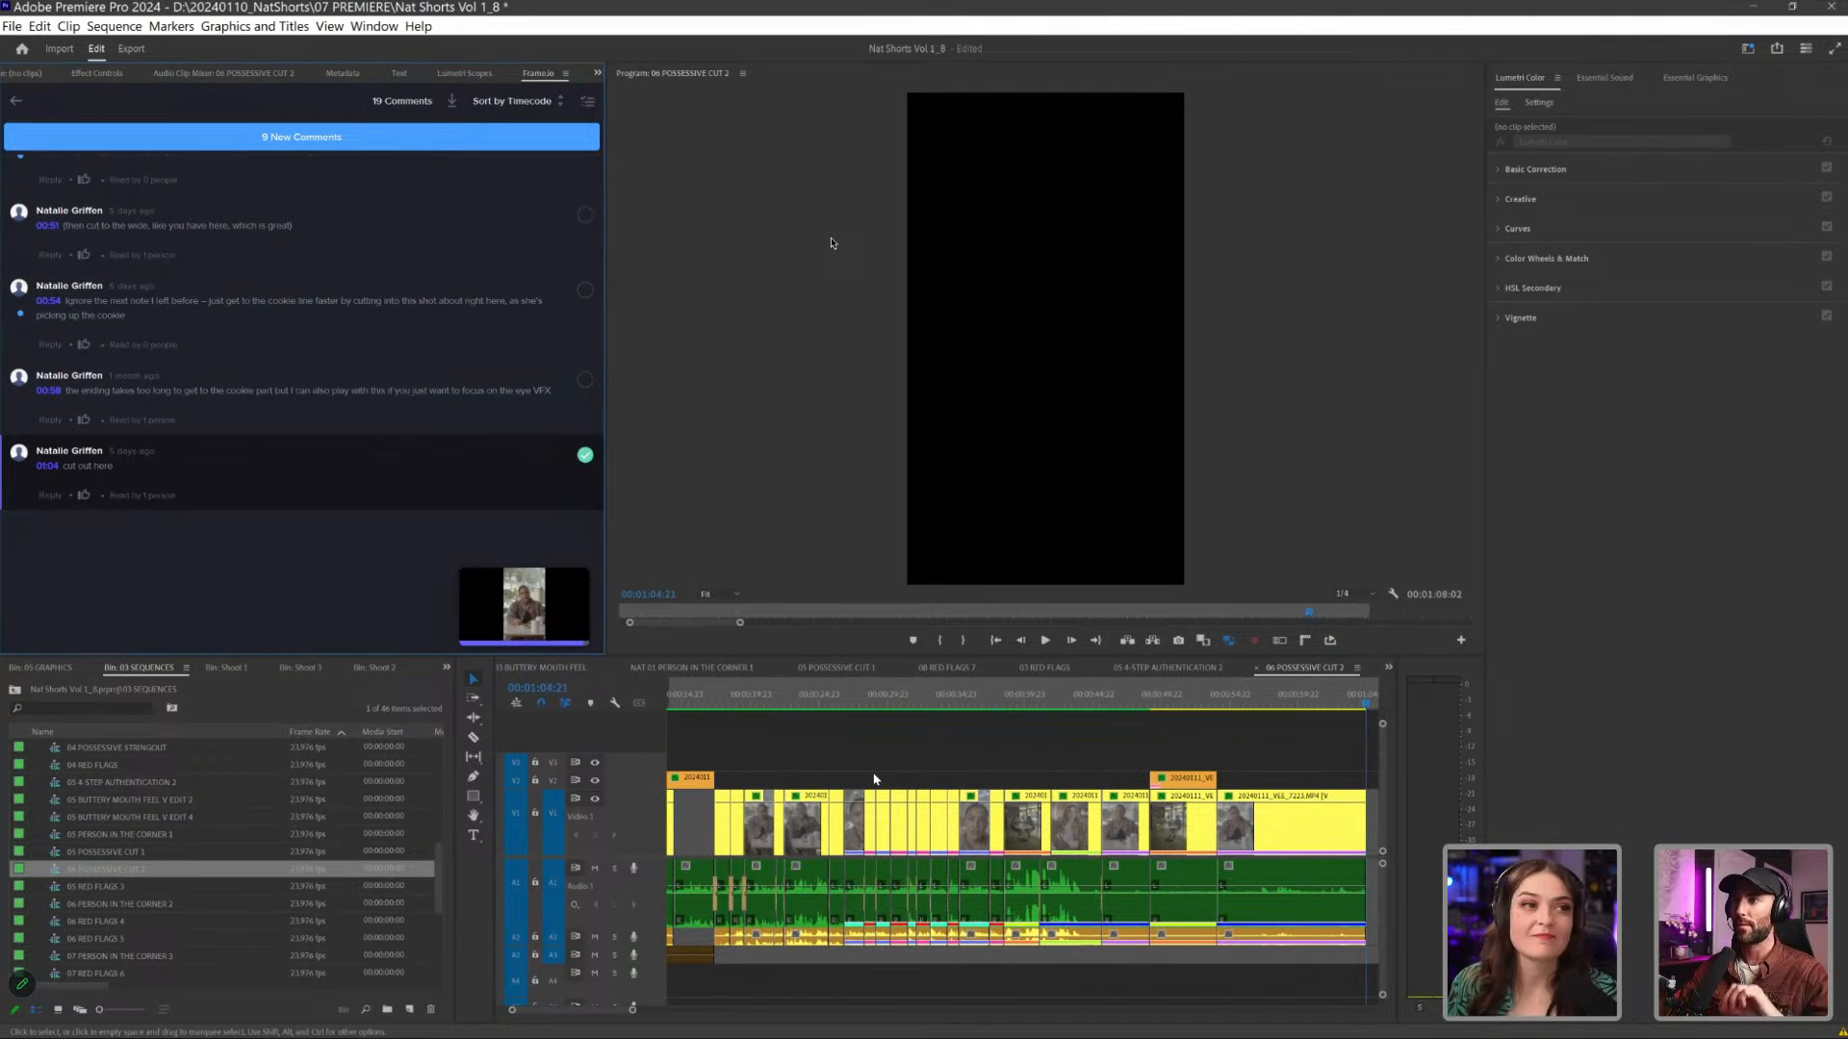
{"action": "scroll", "coordinate": [874, 779], "scroll_direction": "right", "scroll_amount": 4}
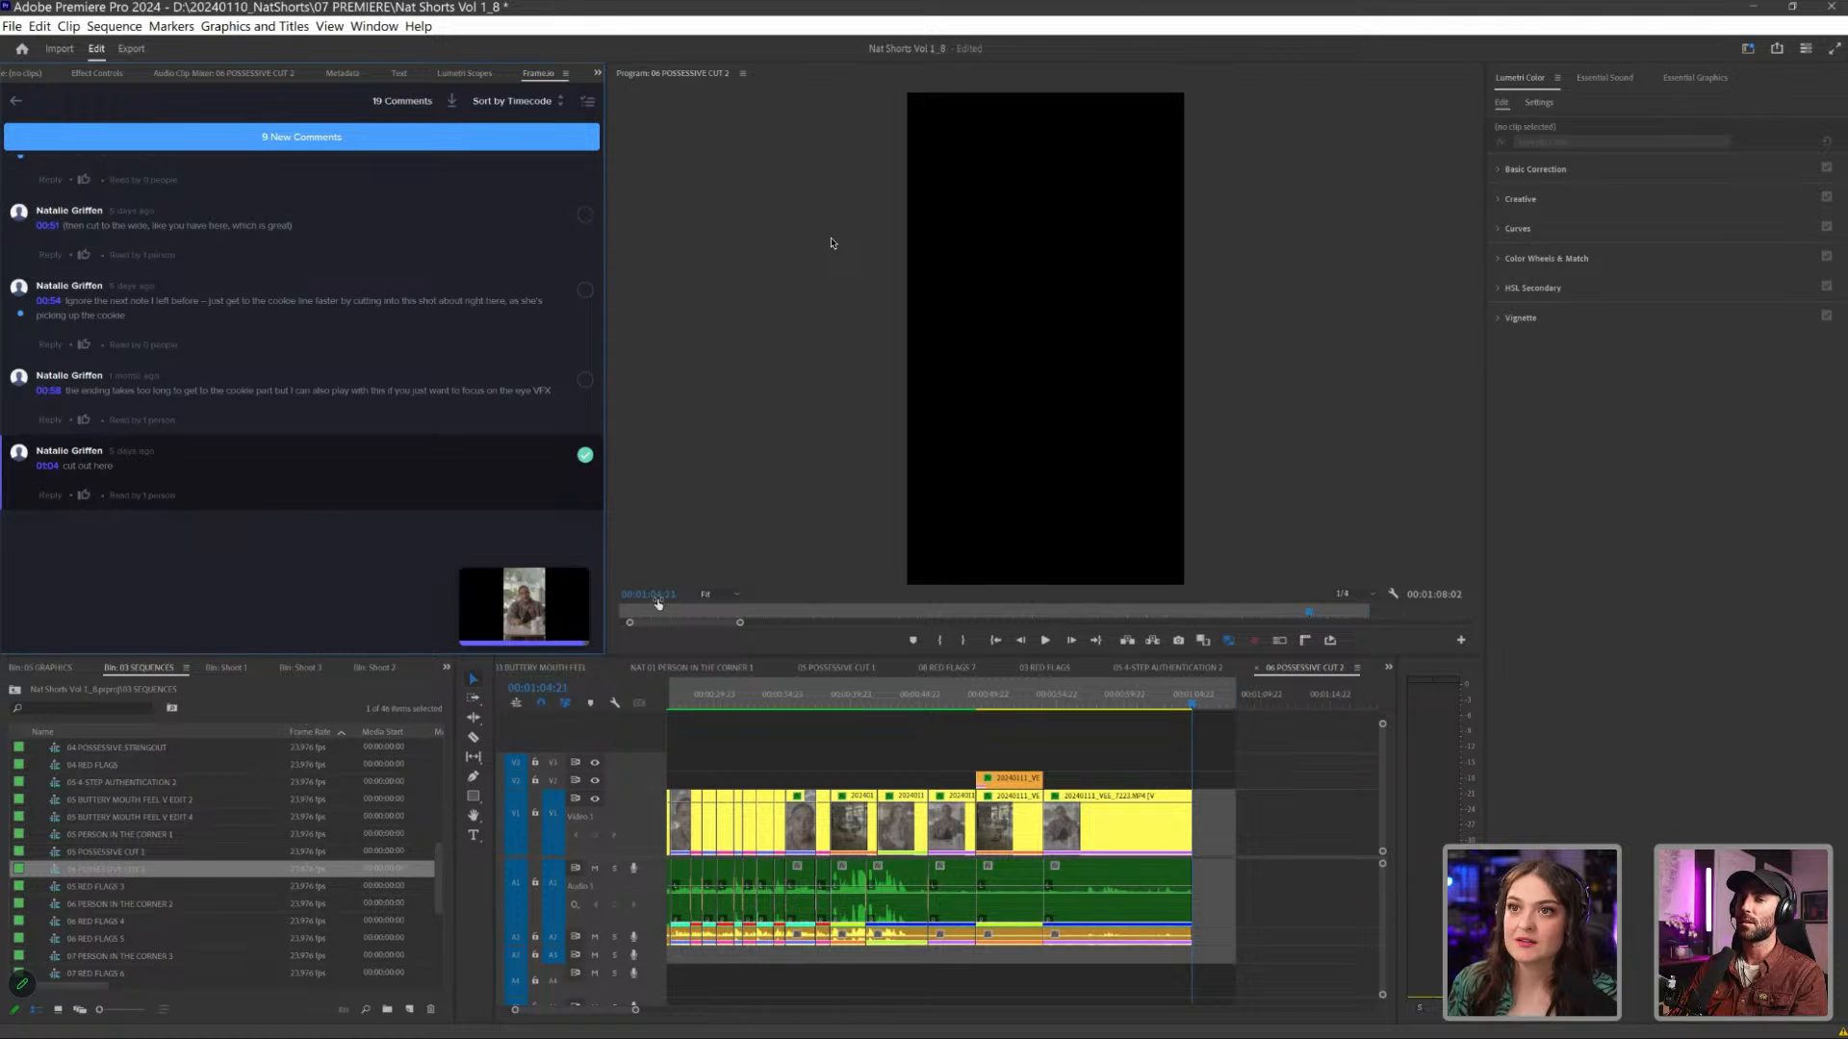
{"action": "scroll", "coordinate": [288, 472], "scroll_direction": "up", "scroll_amount": 6}
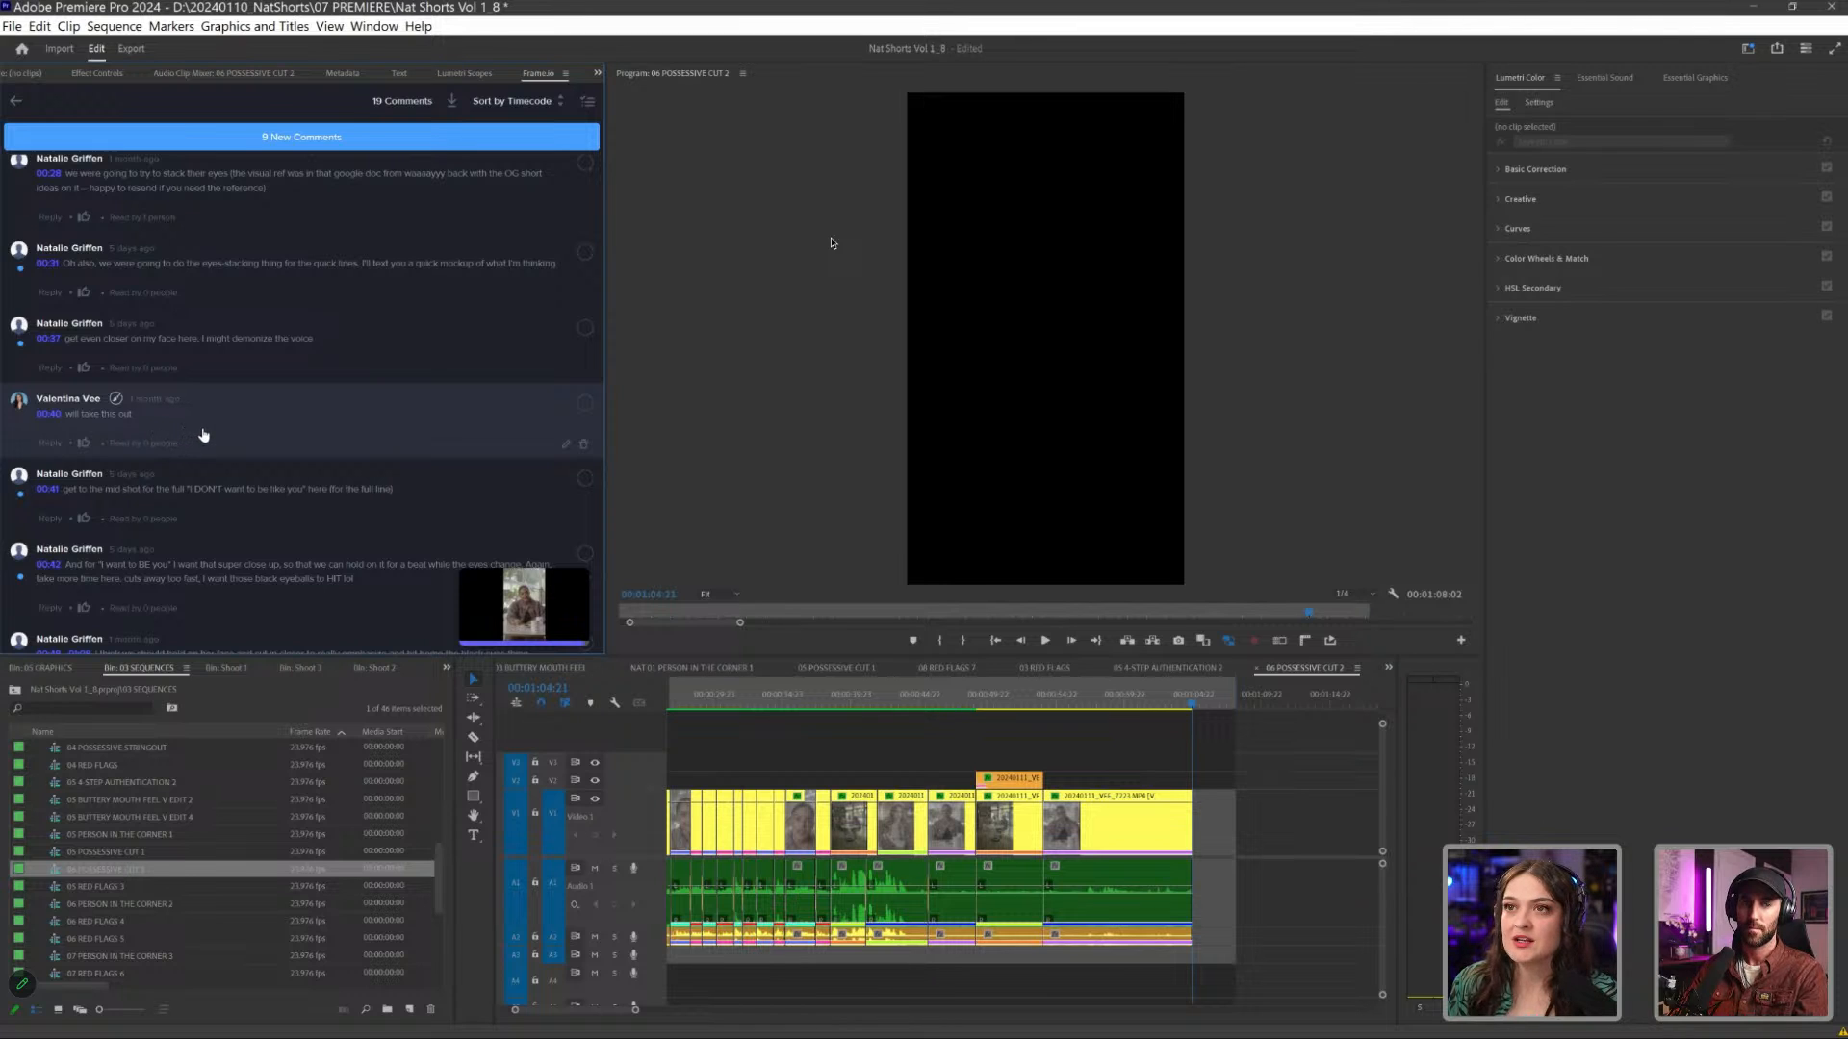
{"action": "left_click", "coordinate": [252, 431]}
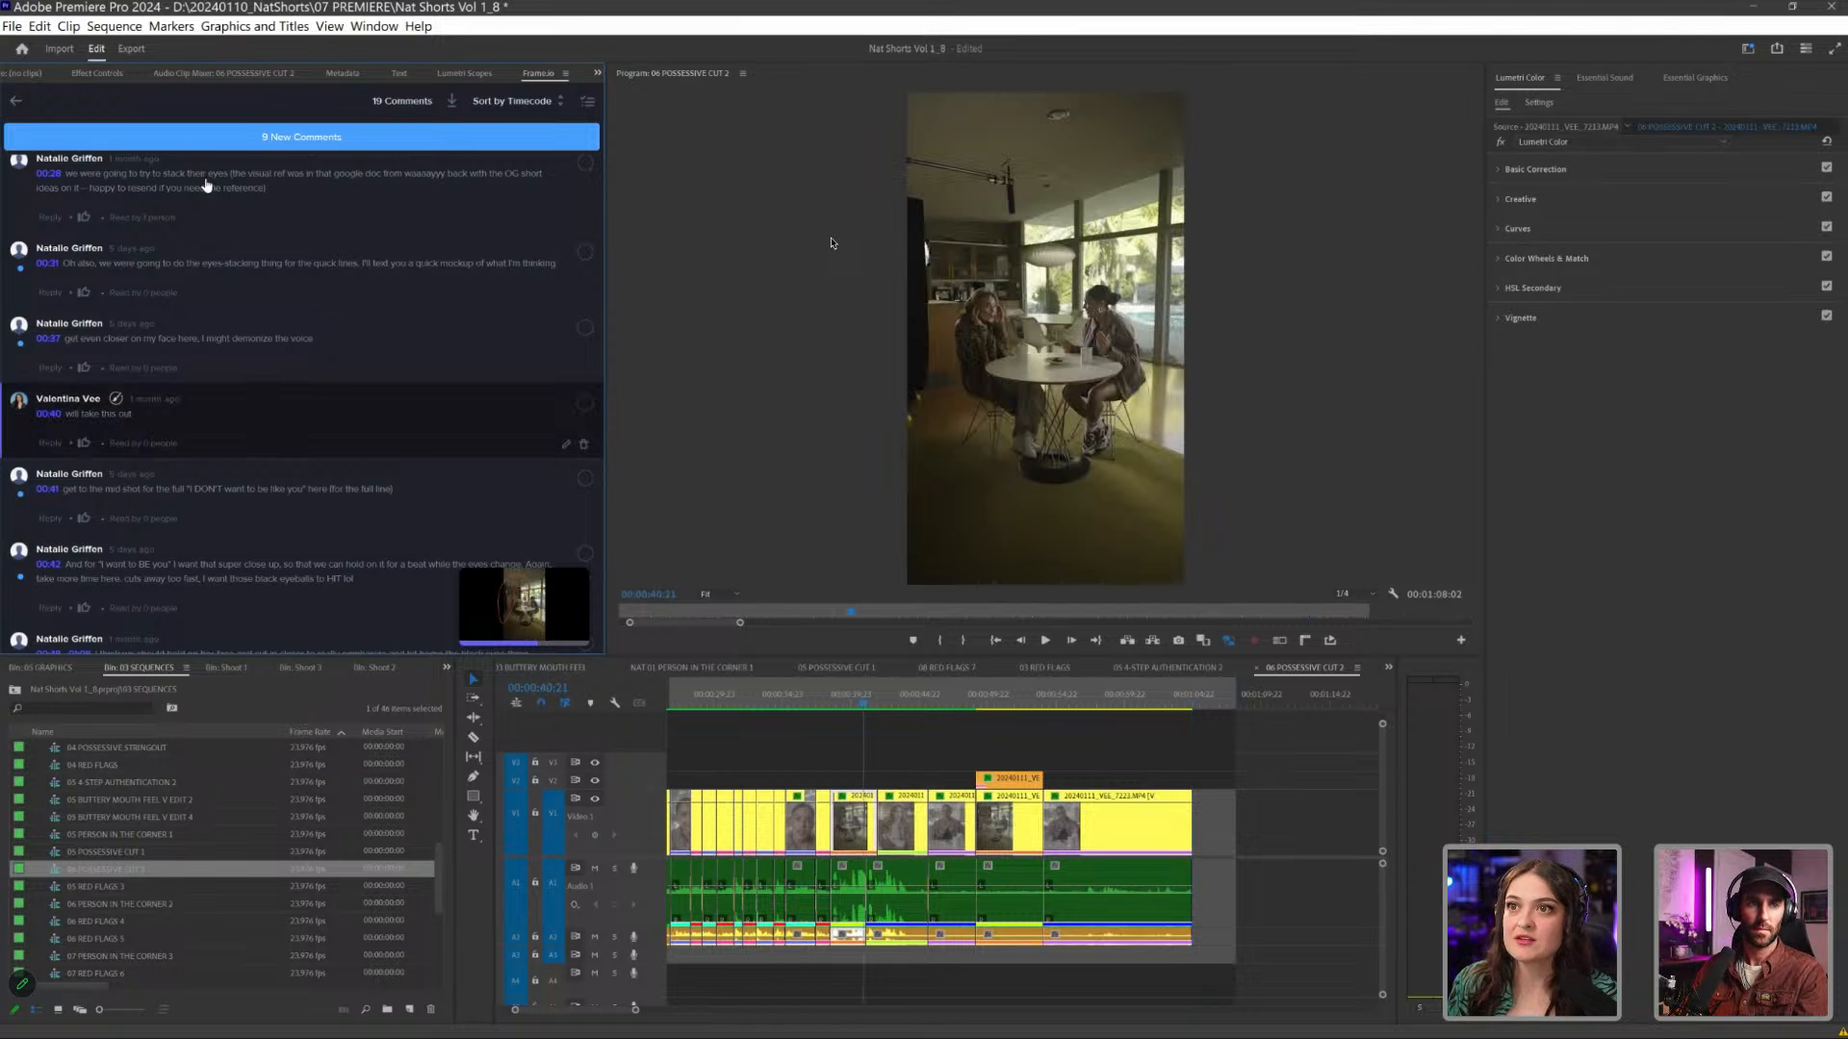
{"action": "left_click", "coordinate": [15, 100]}
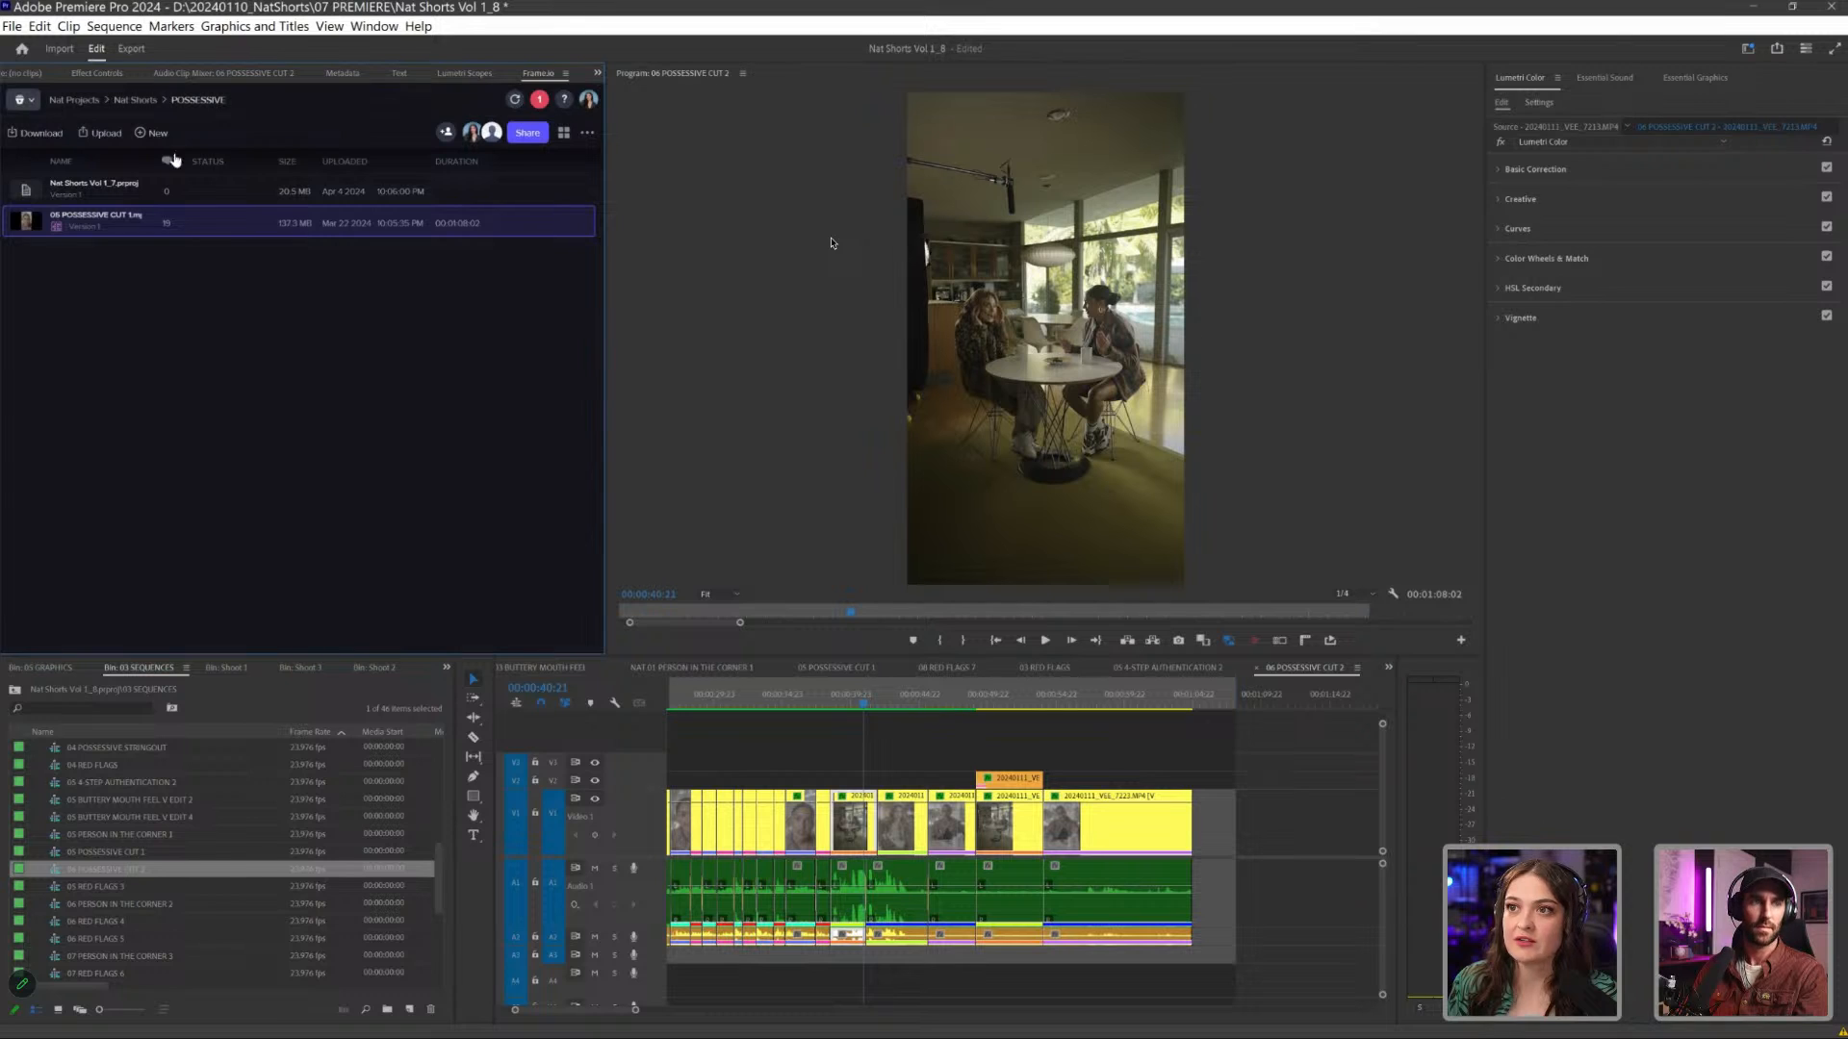
- Open the 05 POSSESSIVE CUT 1 video in Frame.io and go through its timeline comments to the 00:40 note
{"action": "double_click", "coordinate": [225, 224]}
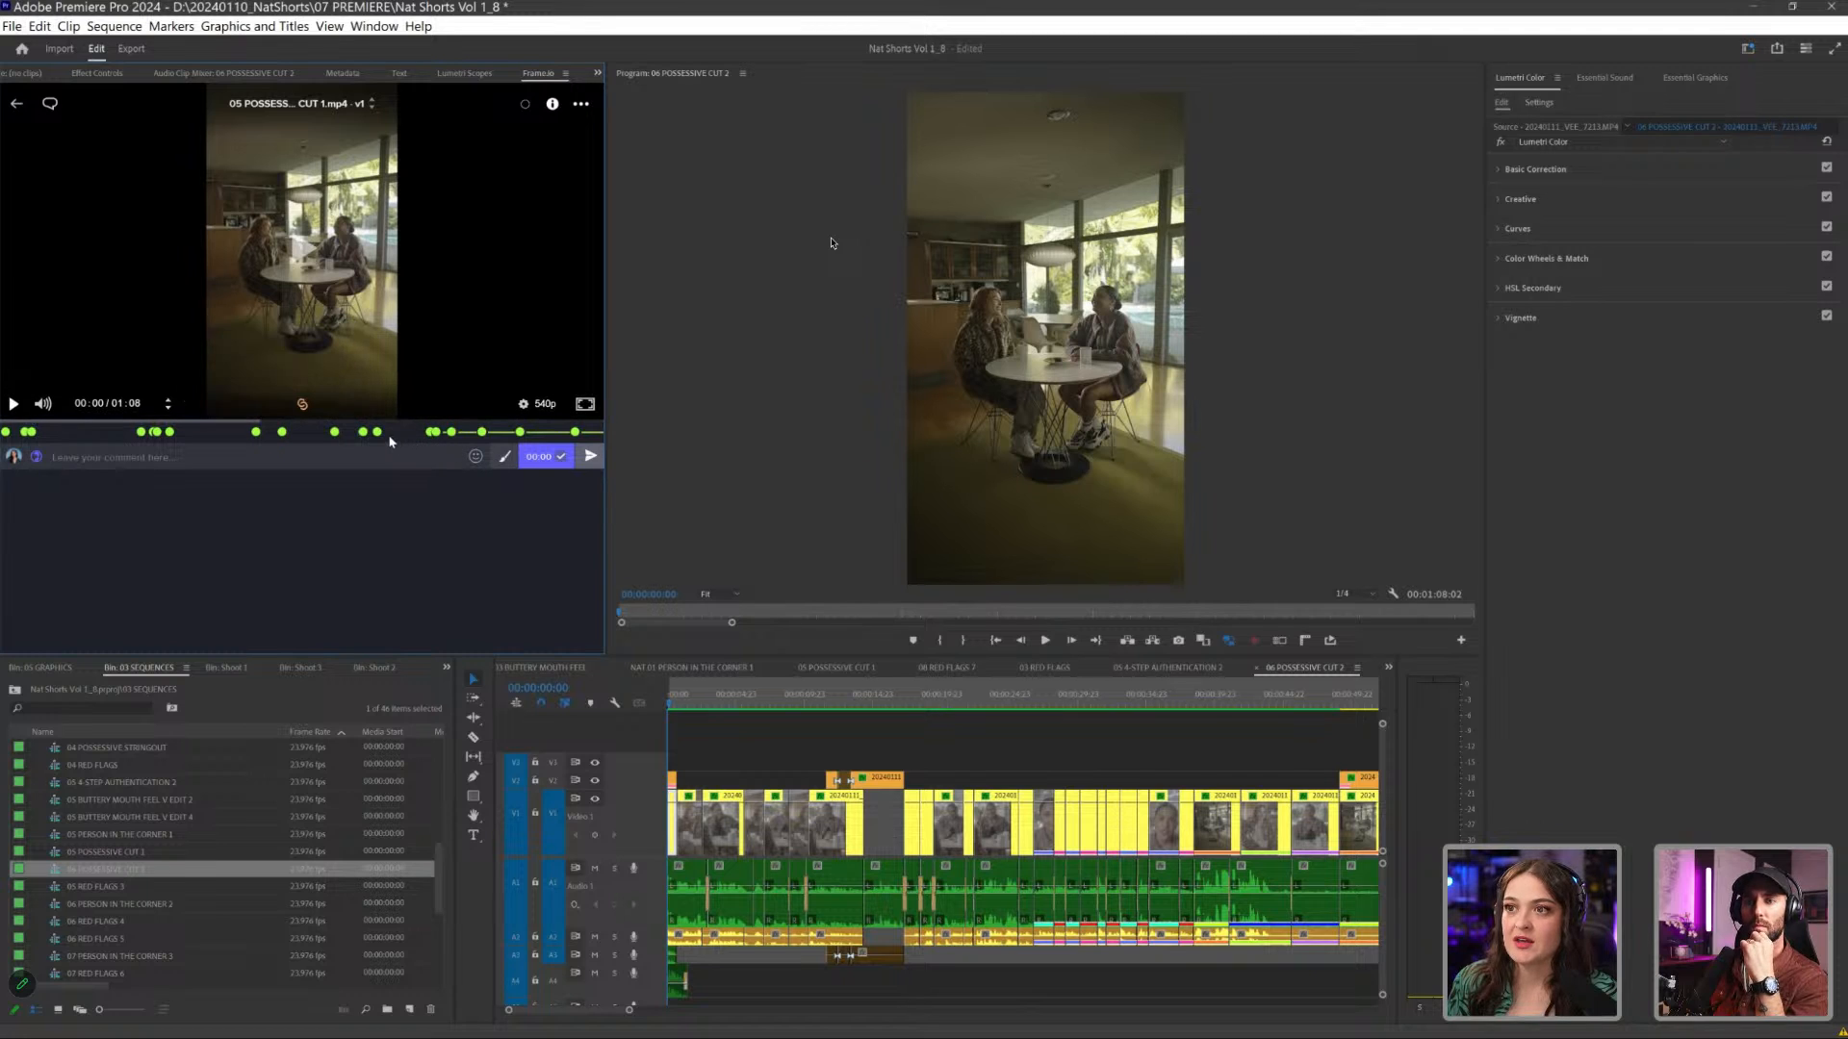
{"action": "left_click", "coordinate": [150, 432]}
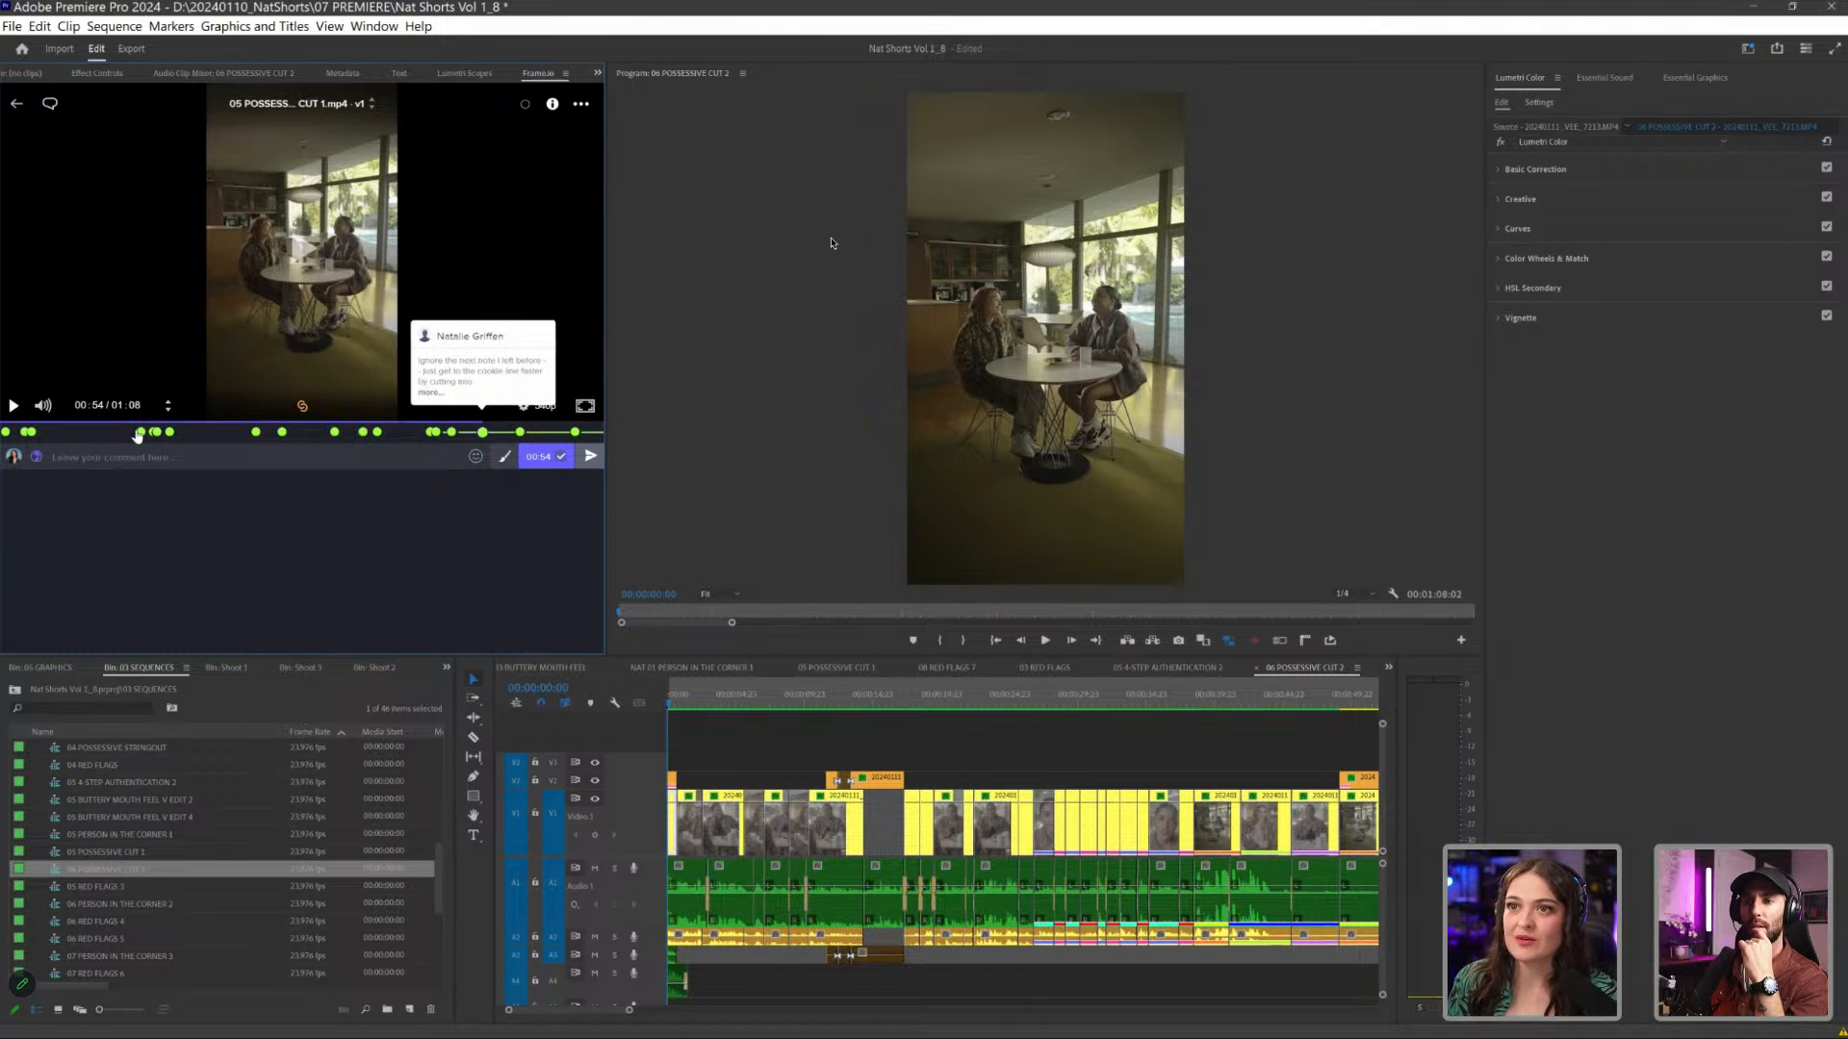
{"action": "left_click", "coordinate": [520, 433]}
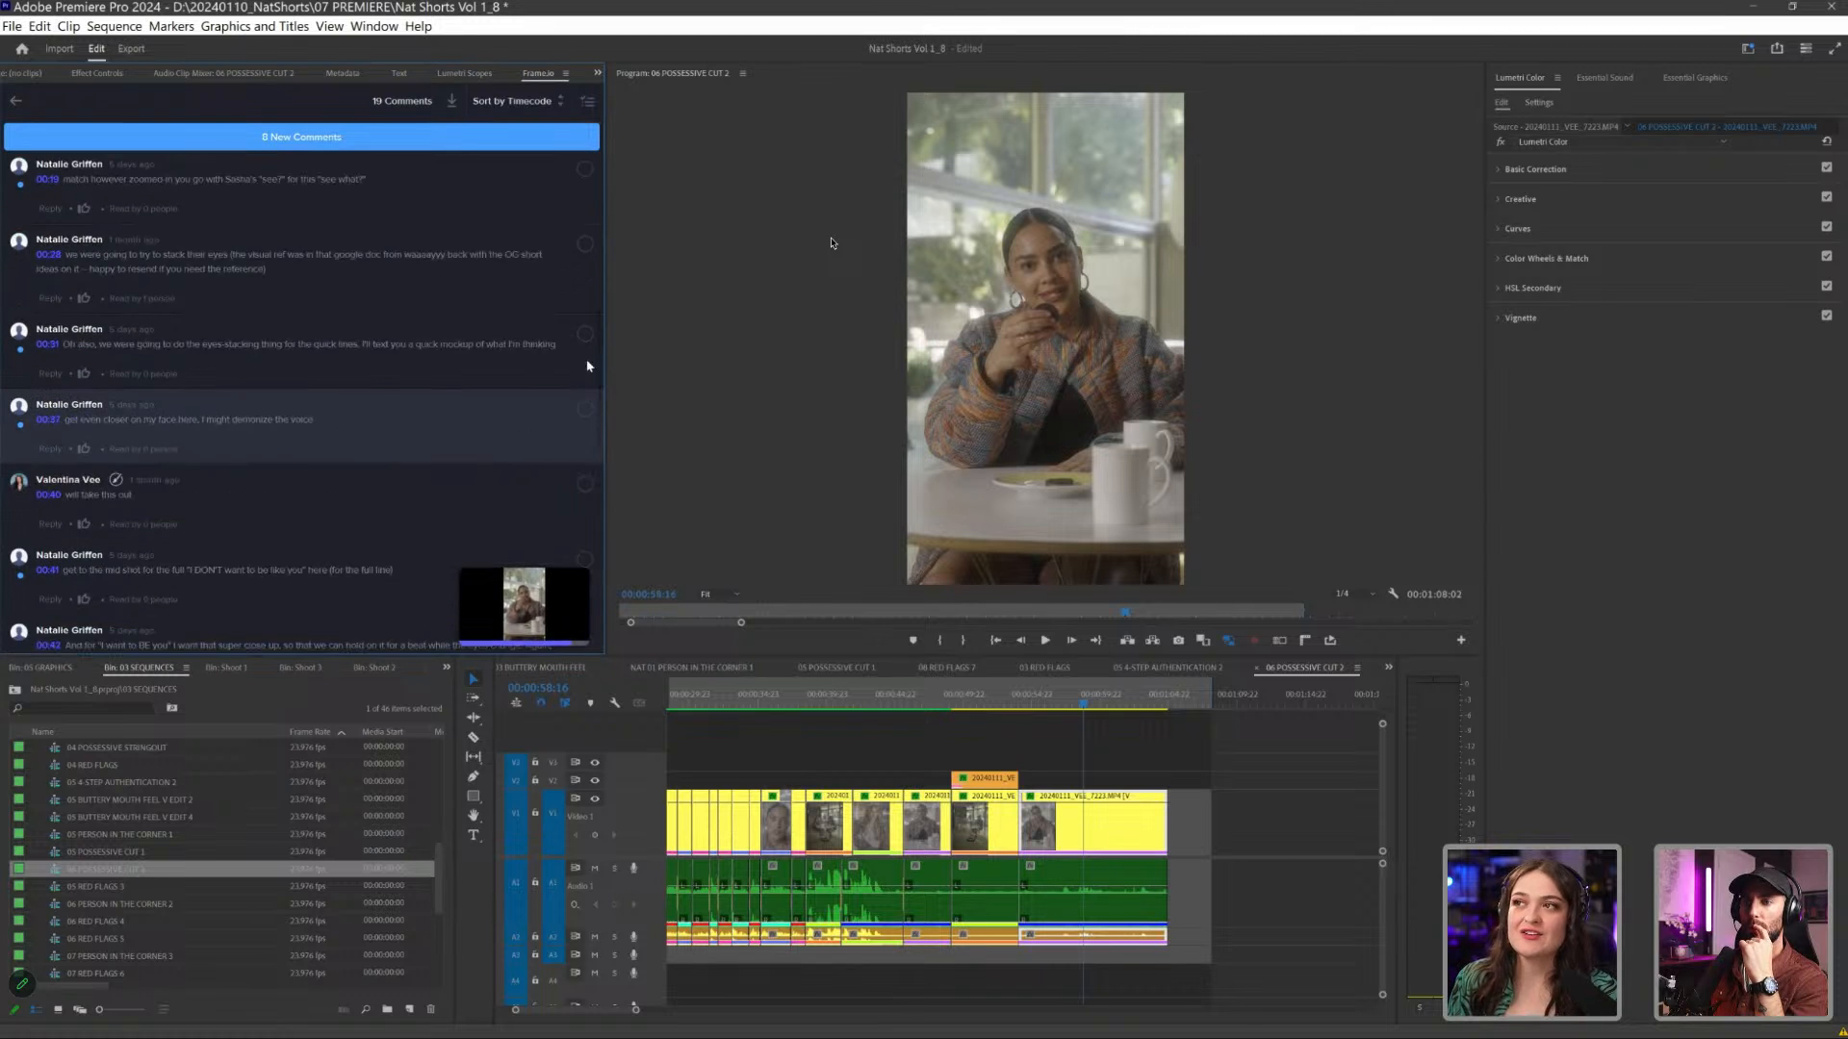
{"action": "left_click", "coordinate": [519, 358]}
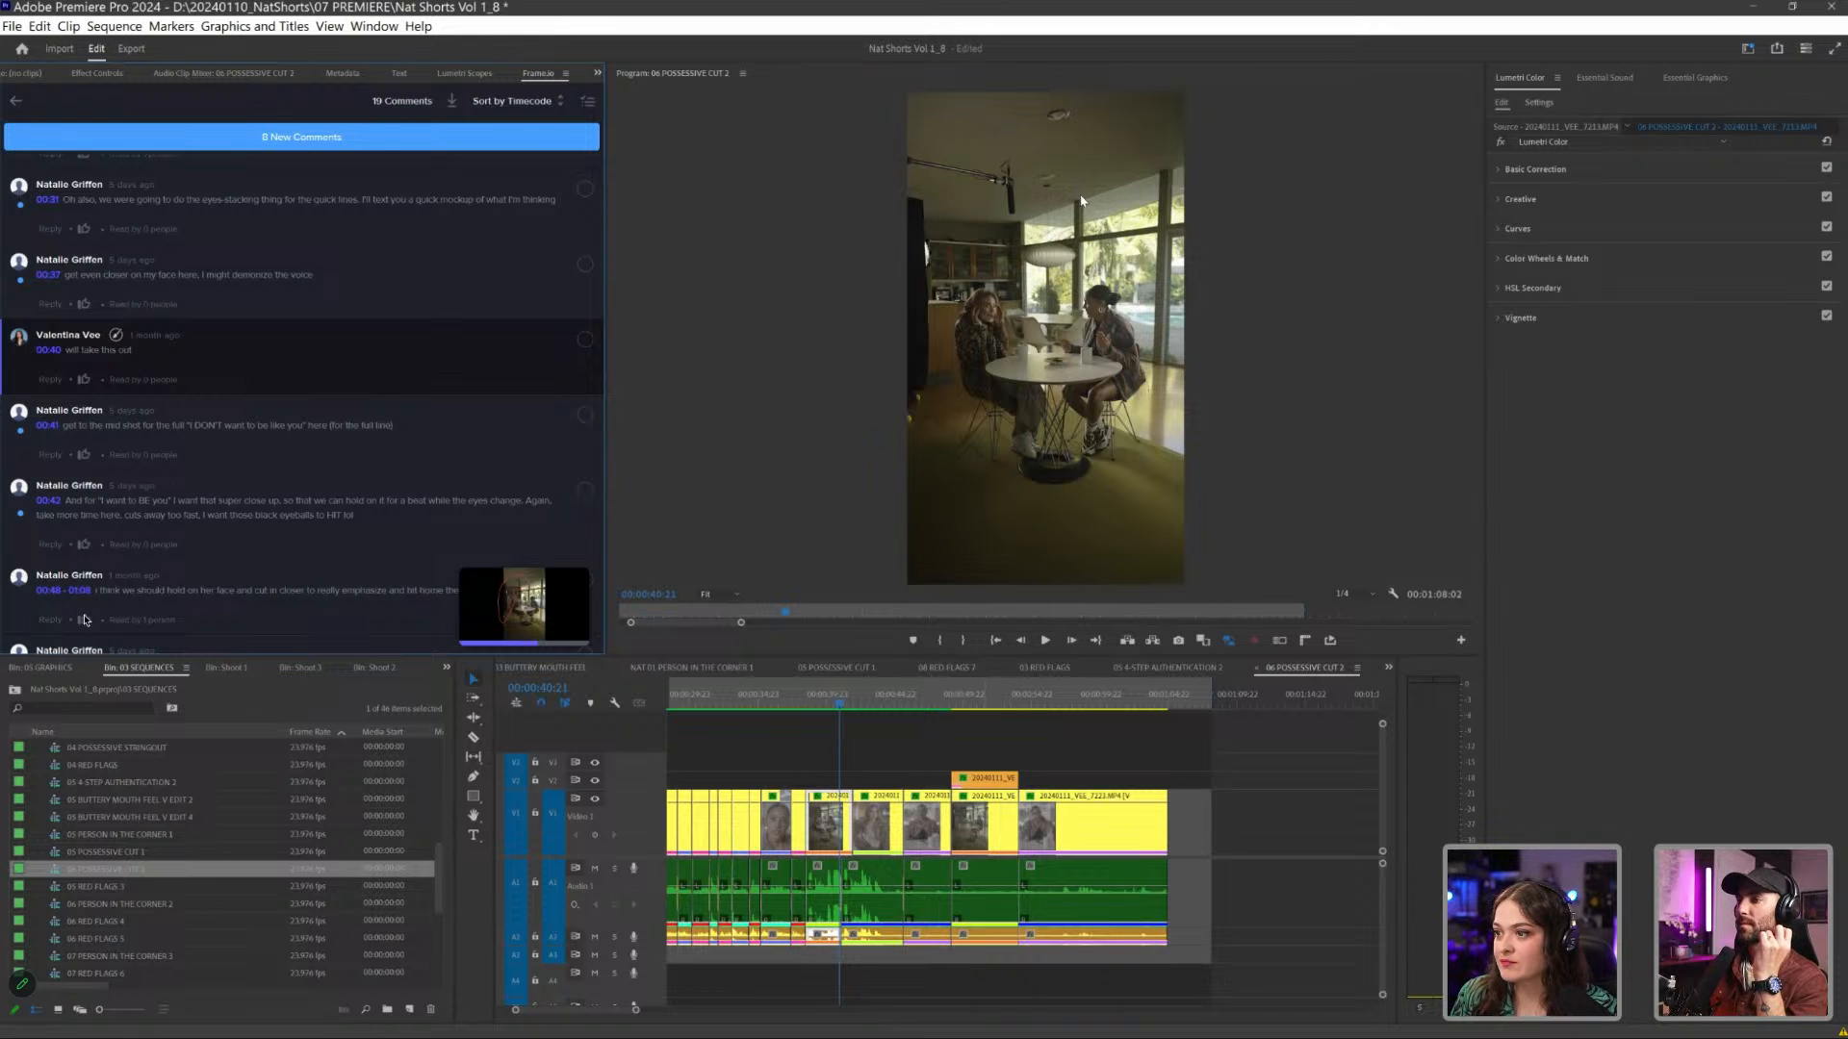
- Find the empty-room plate 20240111_VEE_7214.MP4 in the project and lay it above the 00:40 wide shot, matched to that shot's length
{"action": "right_click", "coordinate": [991, 782]}
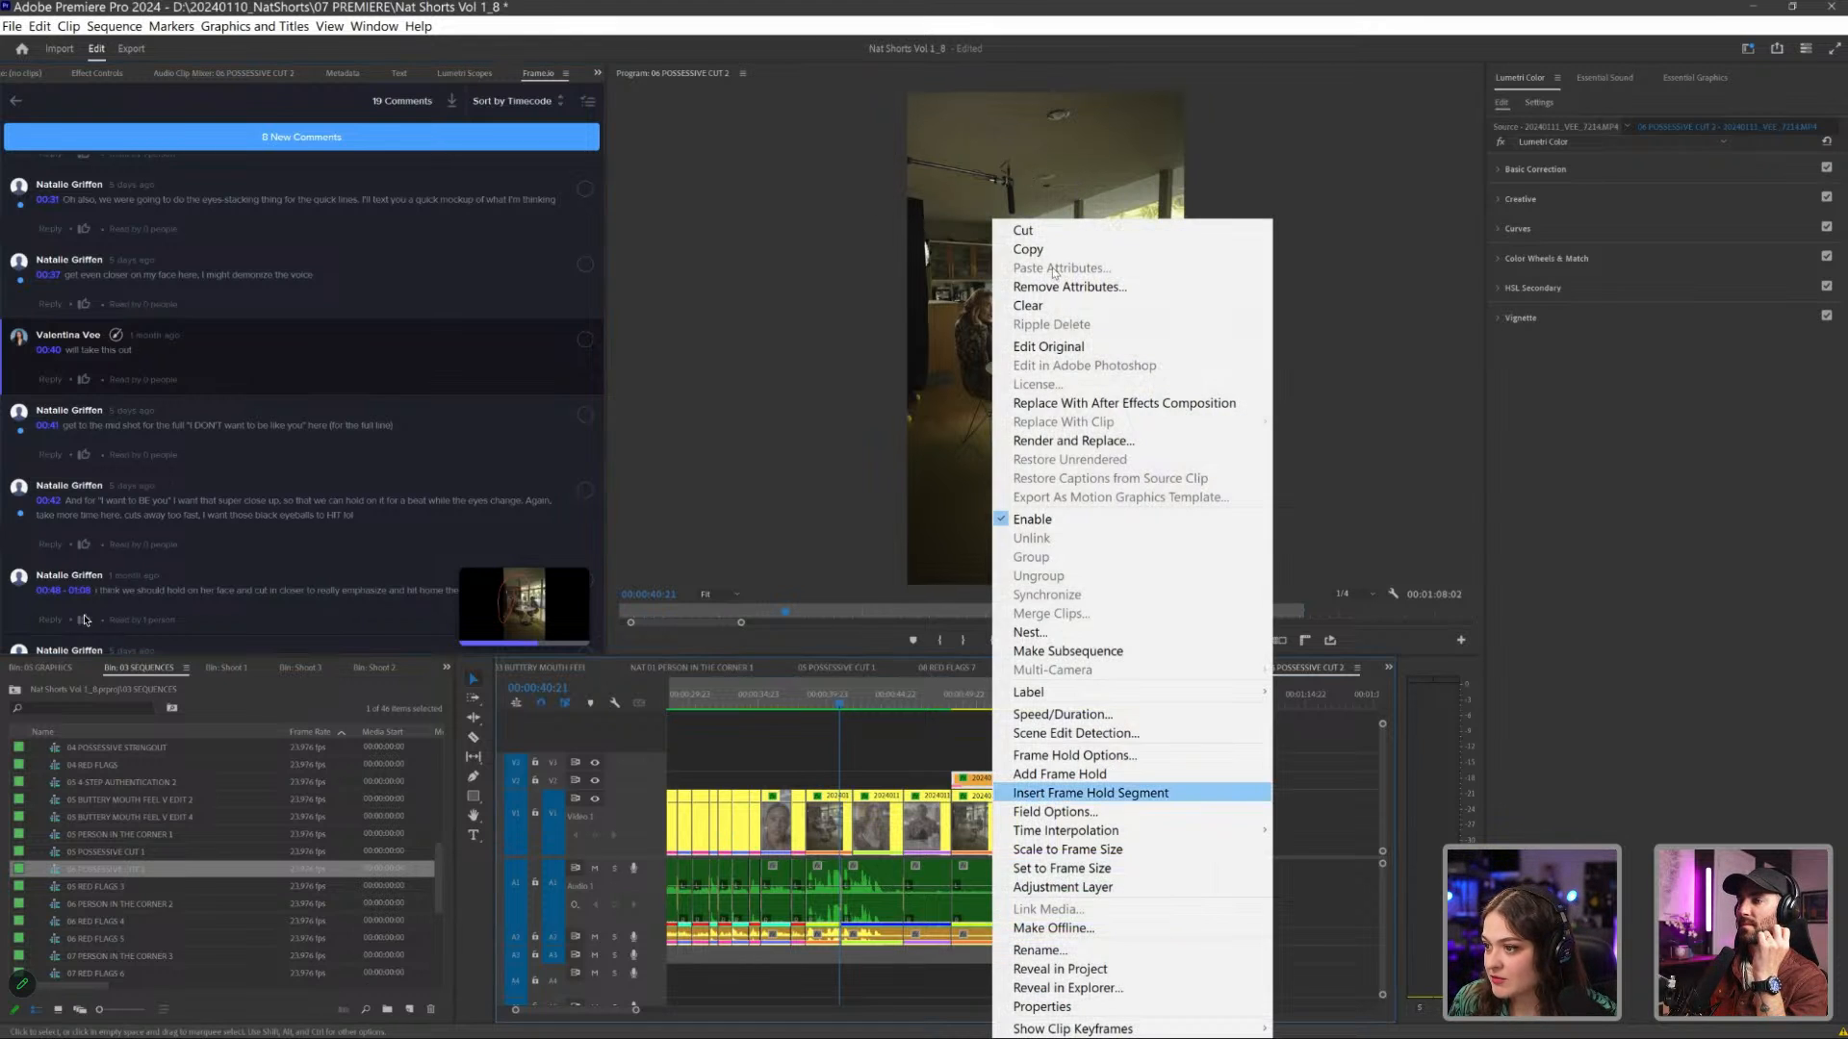
{"action": "key", "text": "Down"}
{"action": "key", "text": "Down"}
{"action": "key", "text": "Down"}
{"action": "key", "text": "Down"}
{"action": "key", "text": "Down"}
{"action": "key", "text": "Up"}
{"action": "key", "text": "Up"}
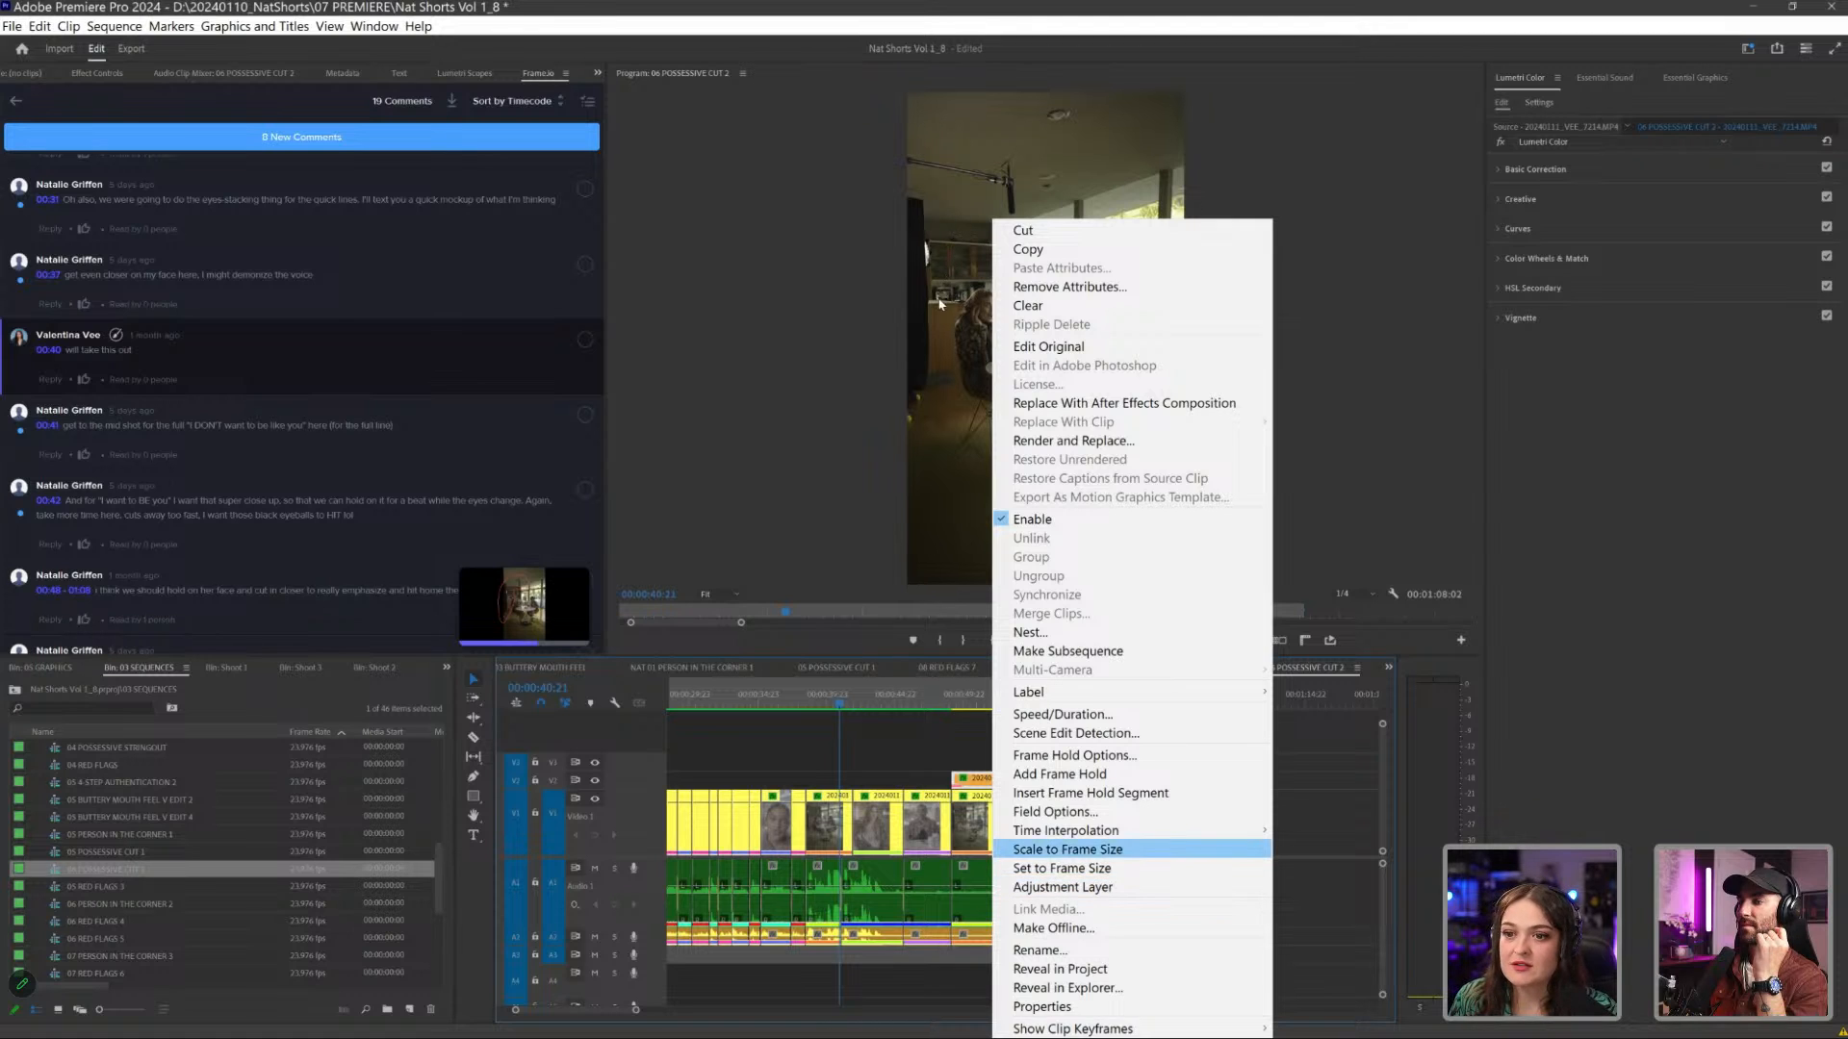
{"action": "left_click", "coordinate": [1060, 969]}
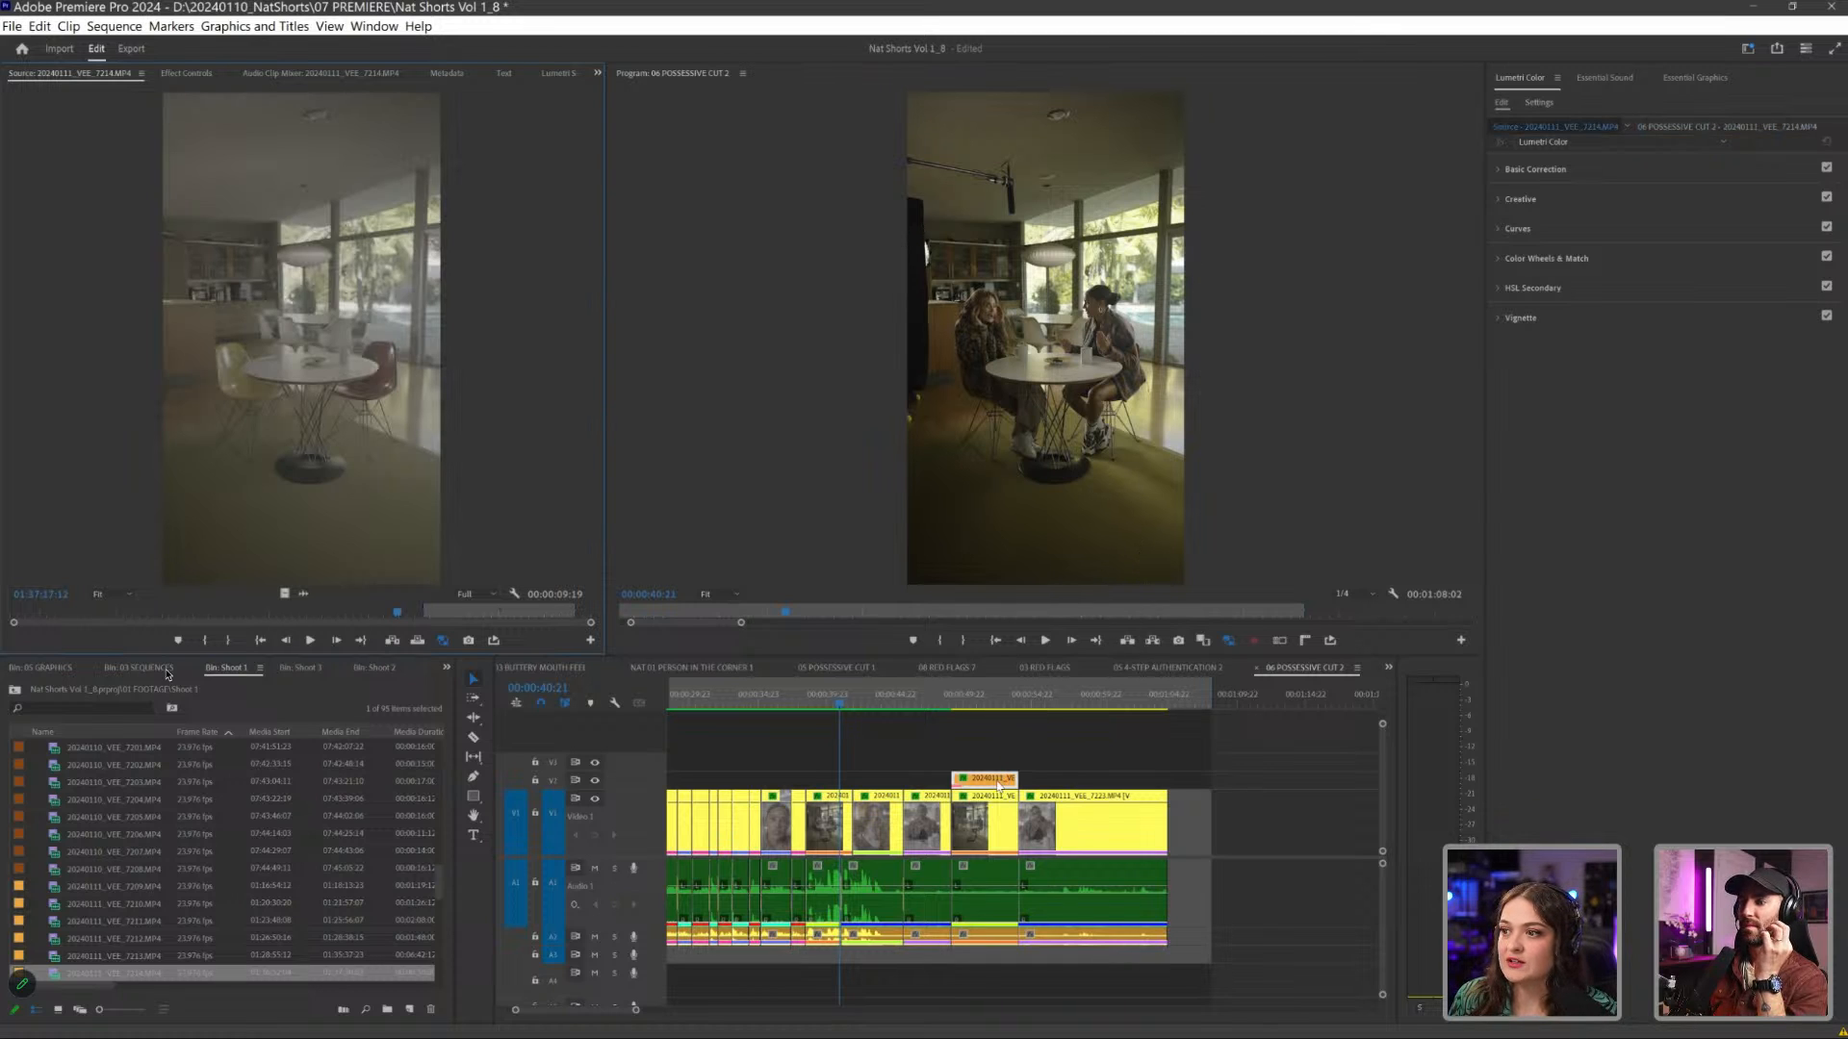
{"action": "left_click_drag", "start_coordinate": [984, 716], "coordinate": [809, 781]}
{"action": "left_click_drag", "start_coordinate": [937, 781], "coordinate": [852, 781]}
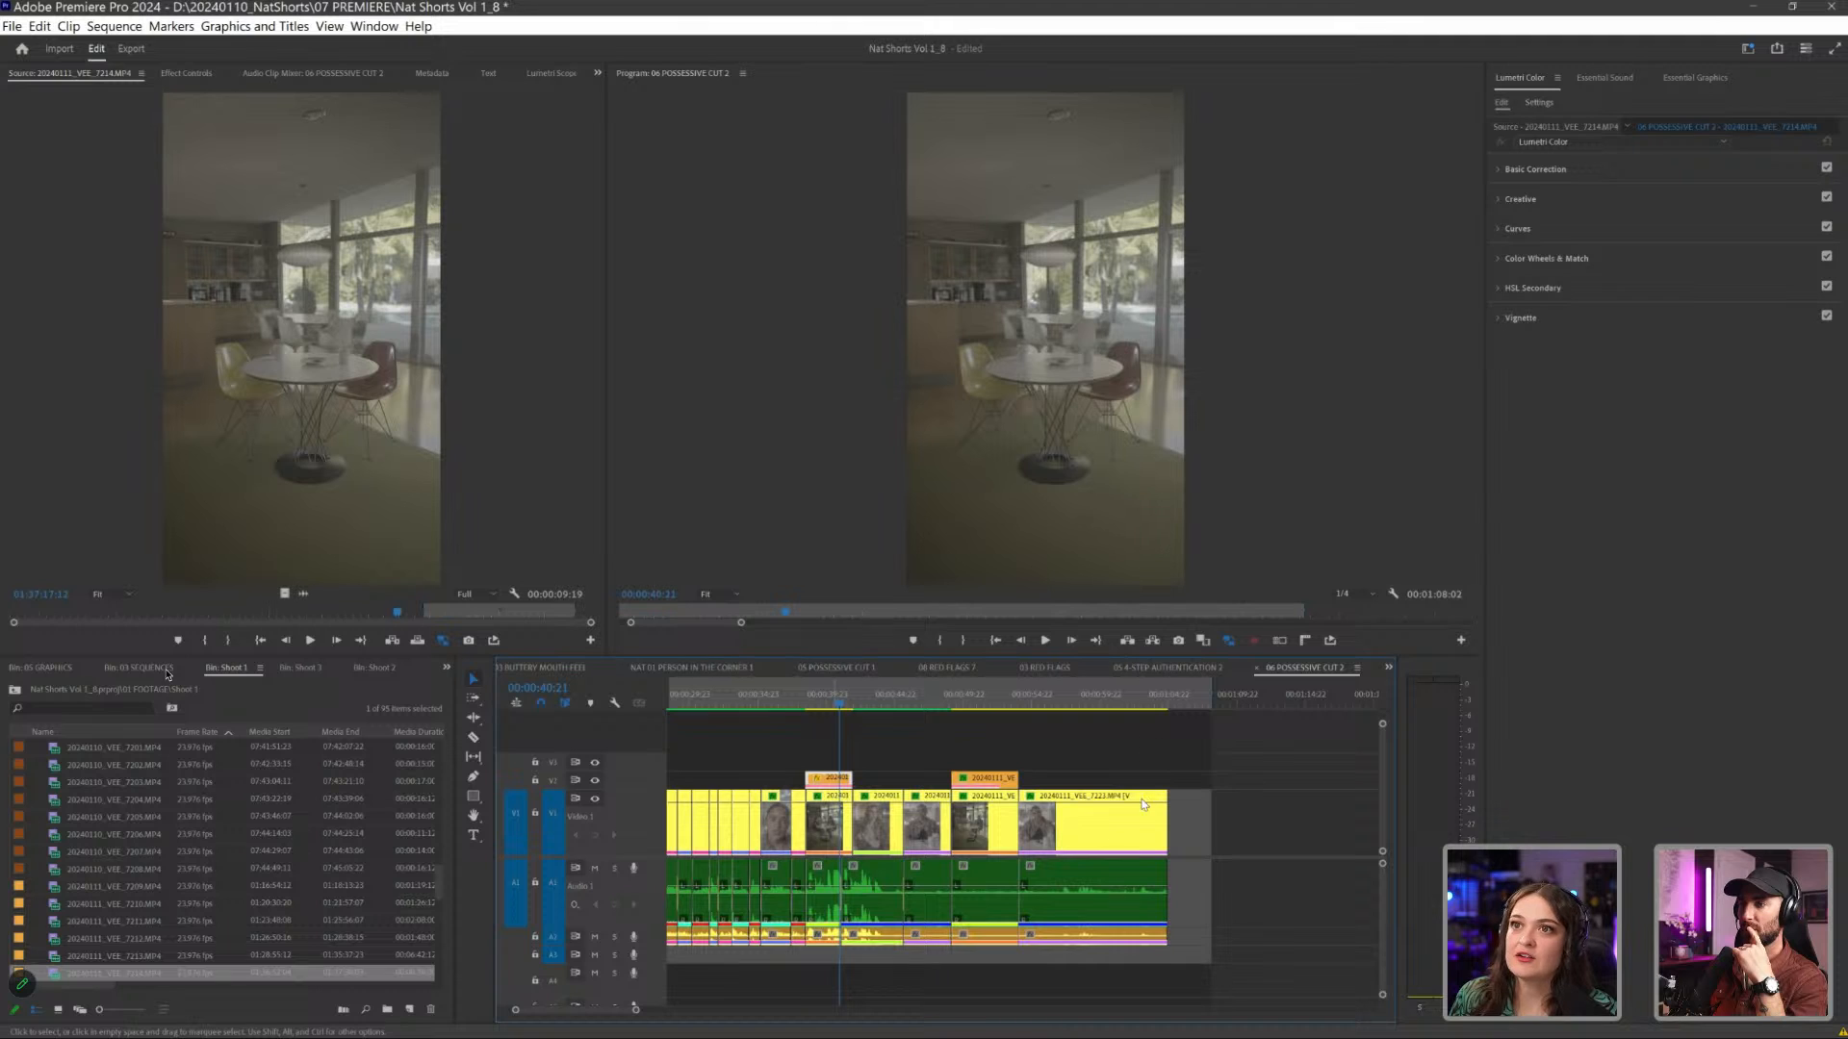
- Lower the plate's opacity and draw a freeform mask on it around the ceiling and left wall, covering the microphone boom and lighting gear
{"action": "key", "text": "shift+5"}
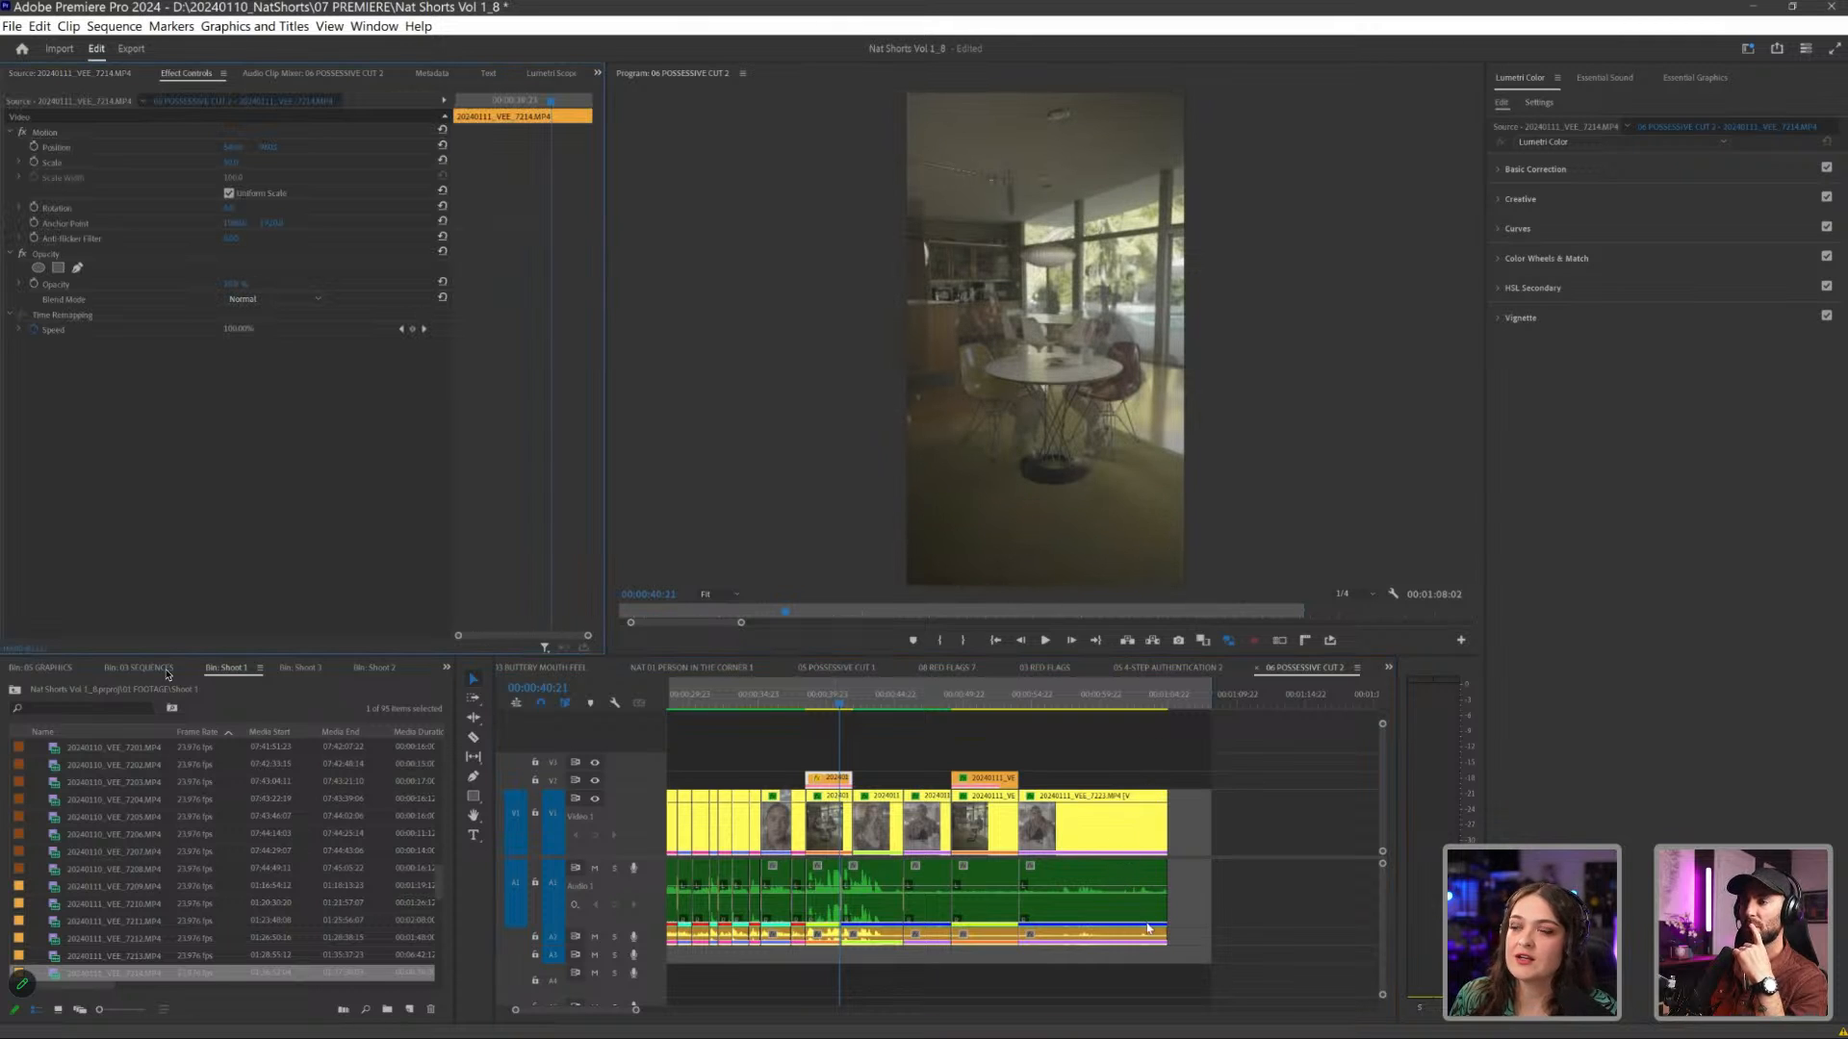
{"action": "left_click", "coordinate": [58, 267]}
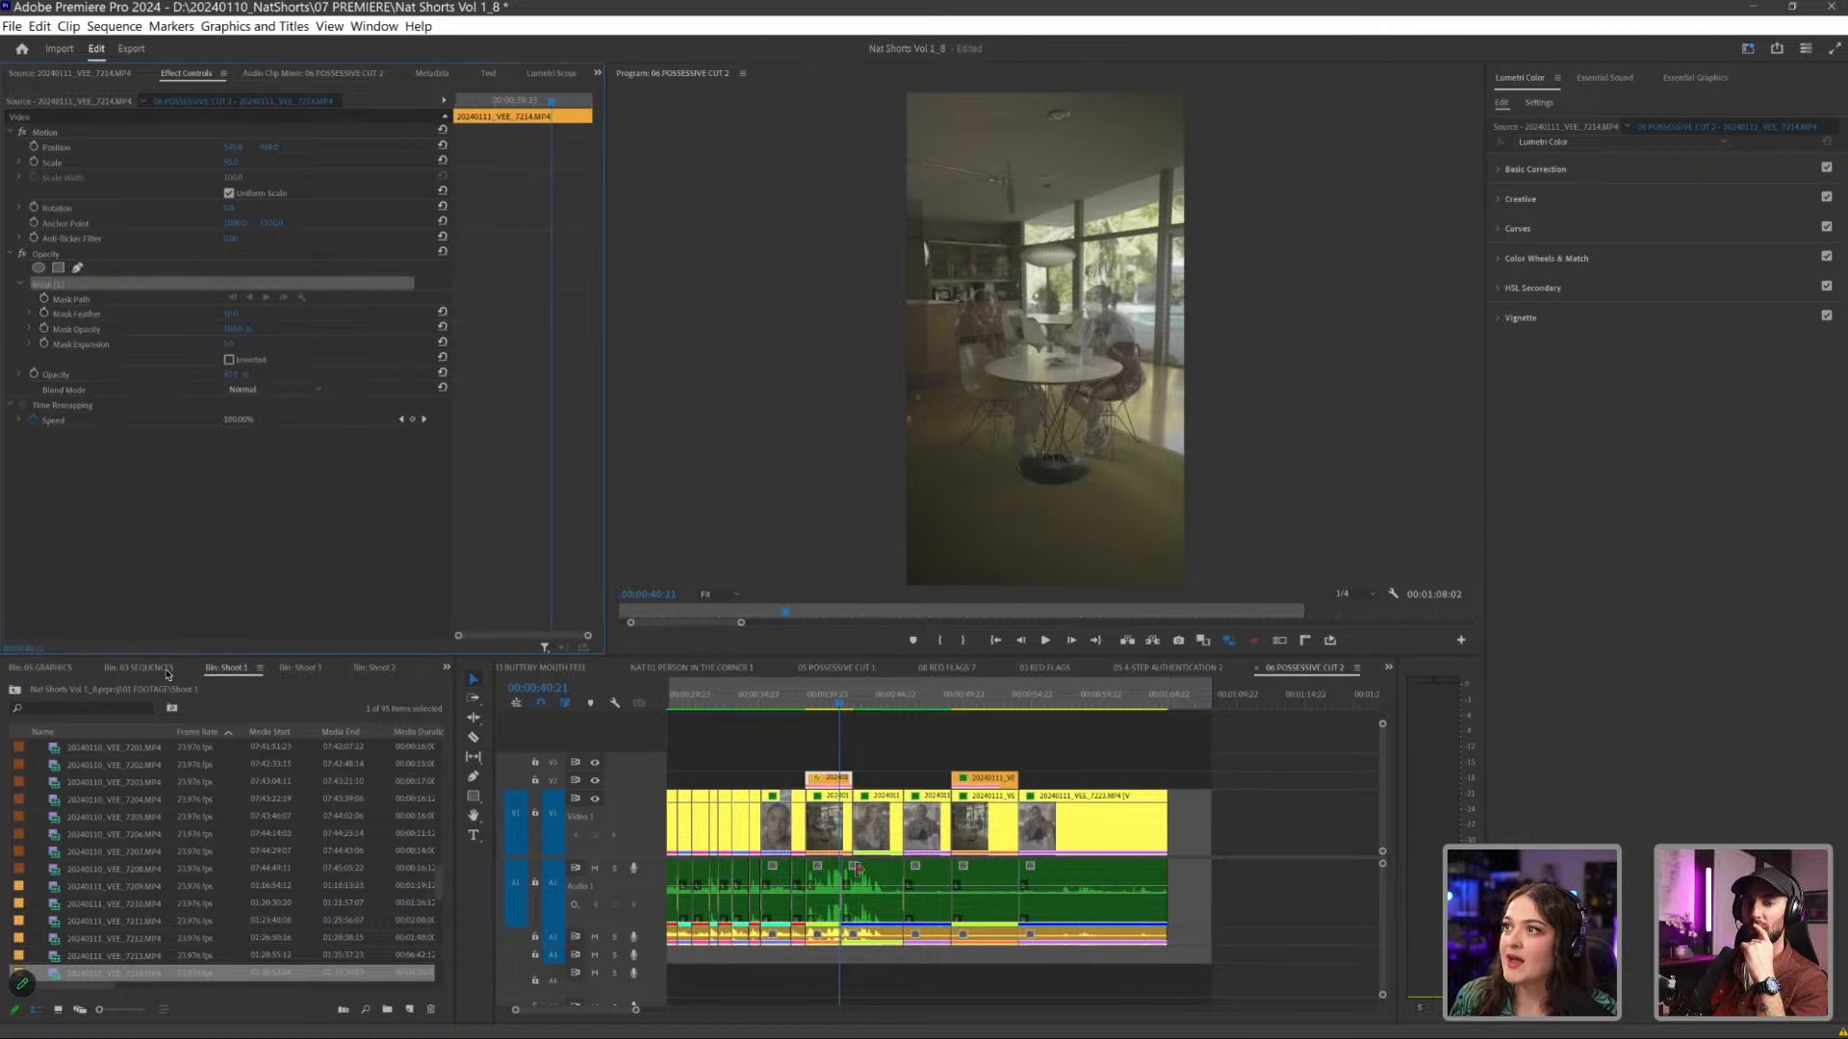
{"action": "left_click", "coordinate": [1196, 158]}
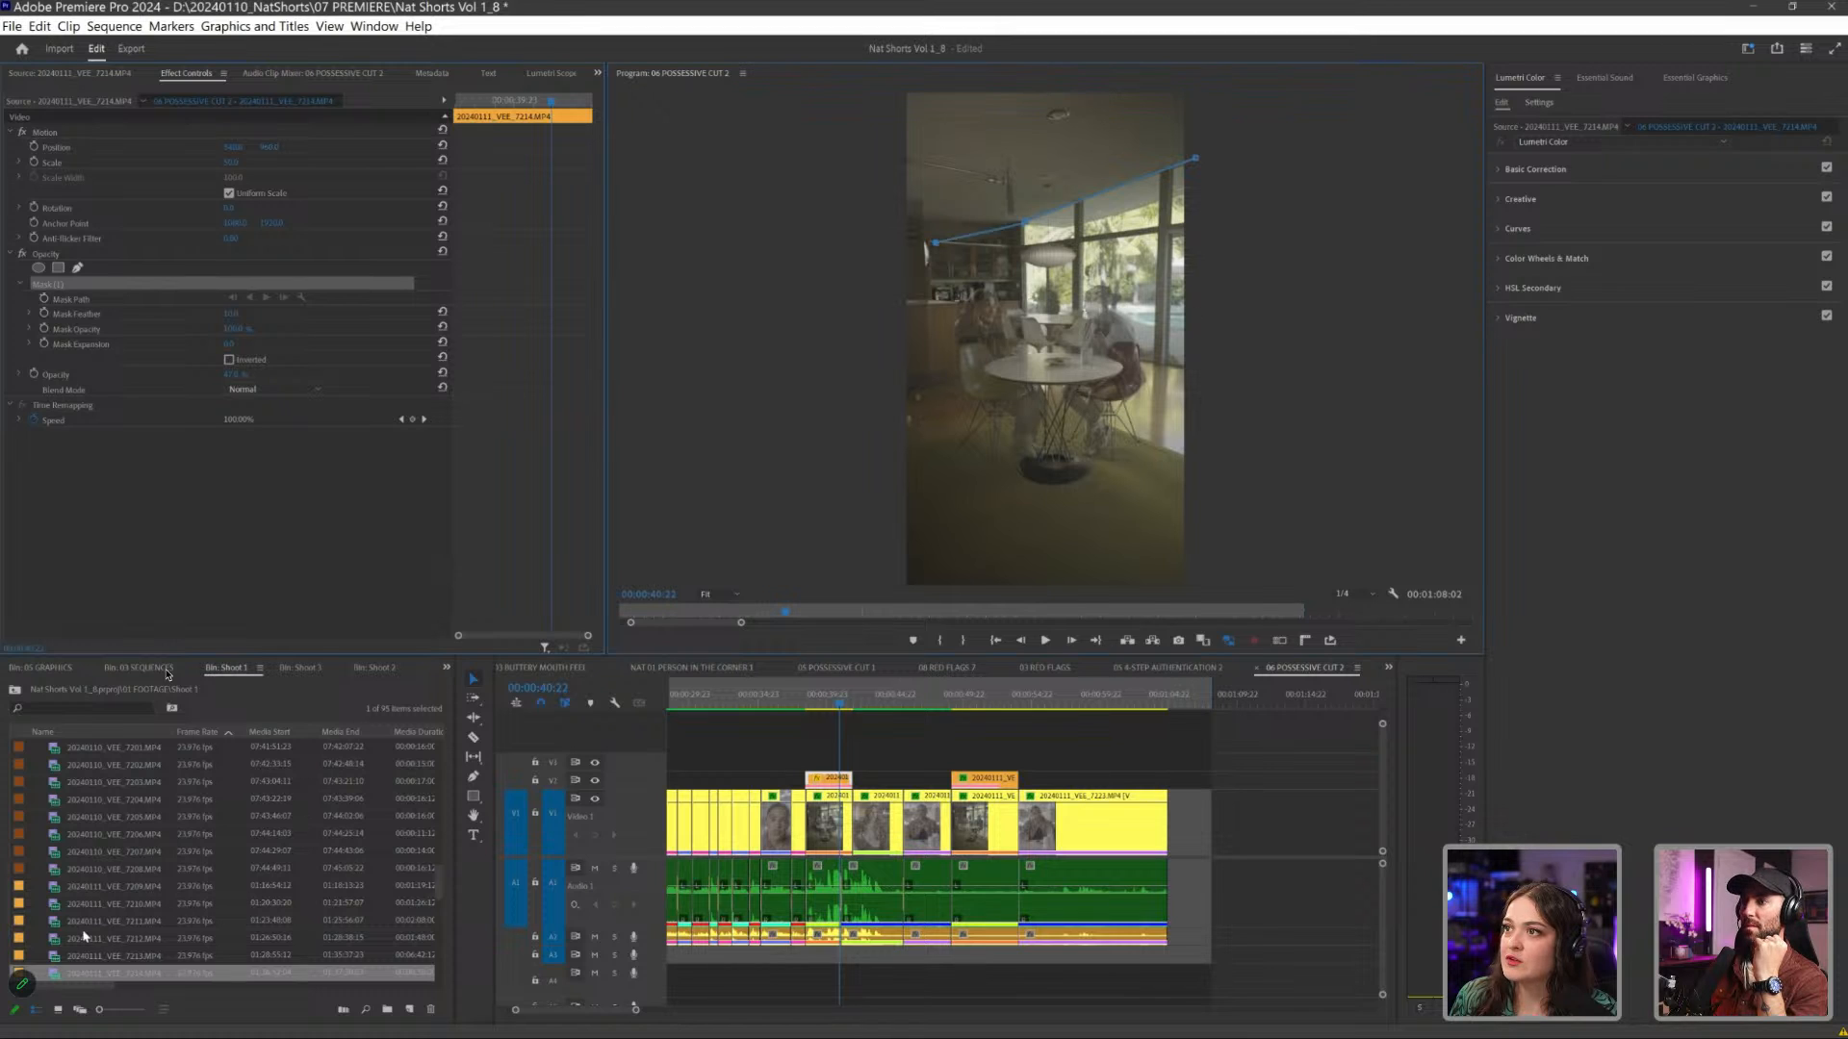
{"action": "left_click", "coordinate": [1022, 250]}
{"action": "left_click", "coordinate": [935, 243]}
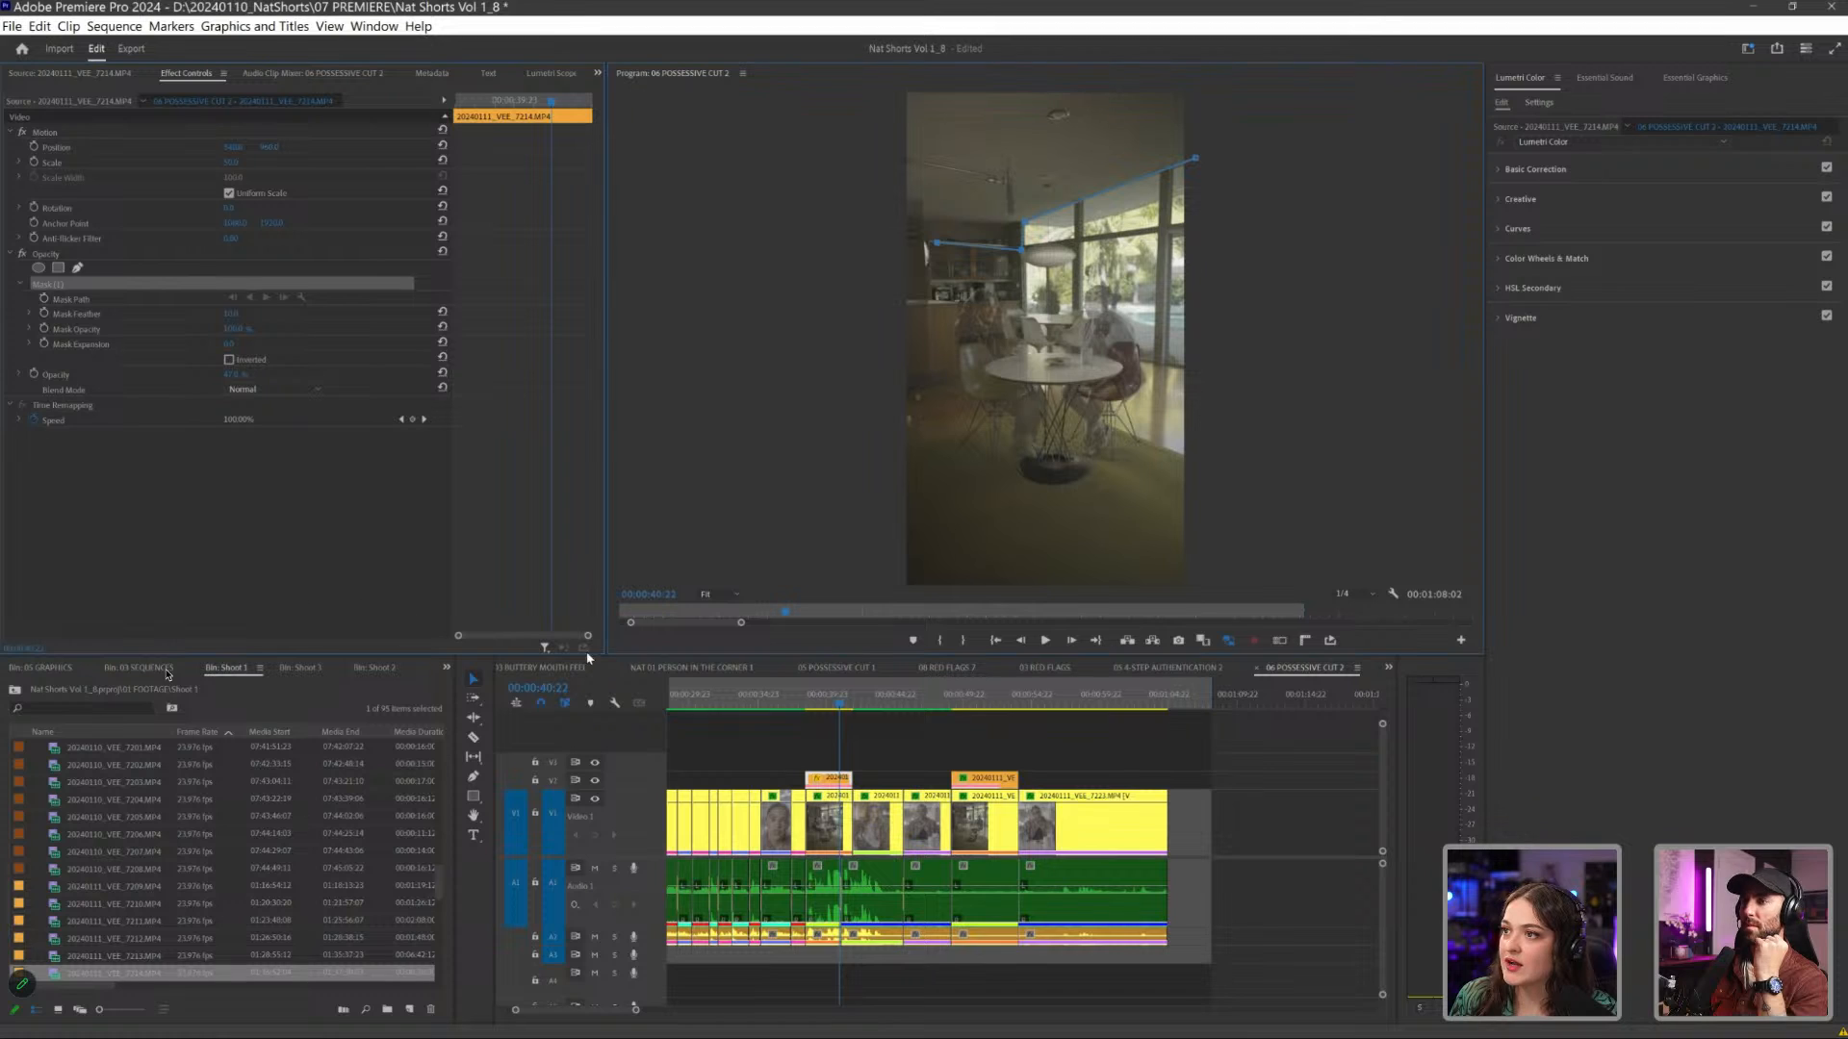
{"action": "left_click", "coordinate": [939, 439]}
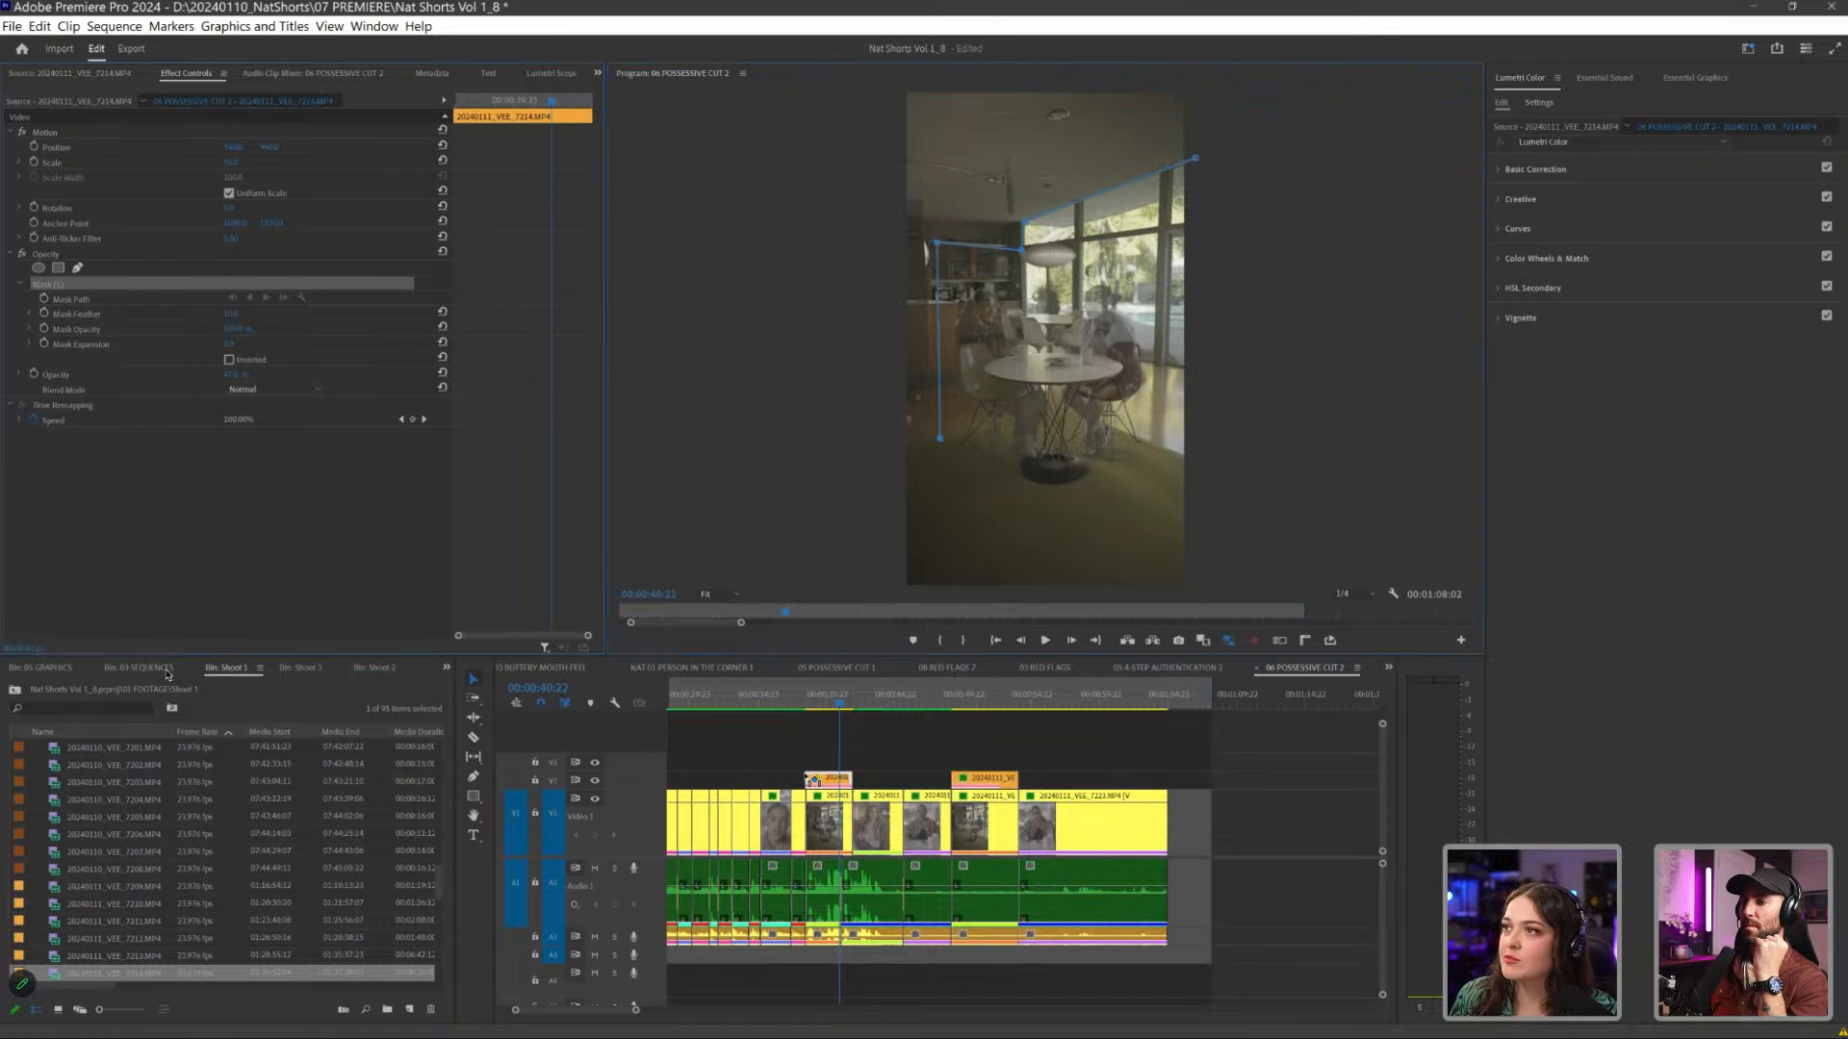
{"action": "left_click", "coordinate": [871, 462]}
{"action": "left_click", "coordinate": [841, 97]}
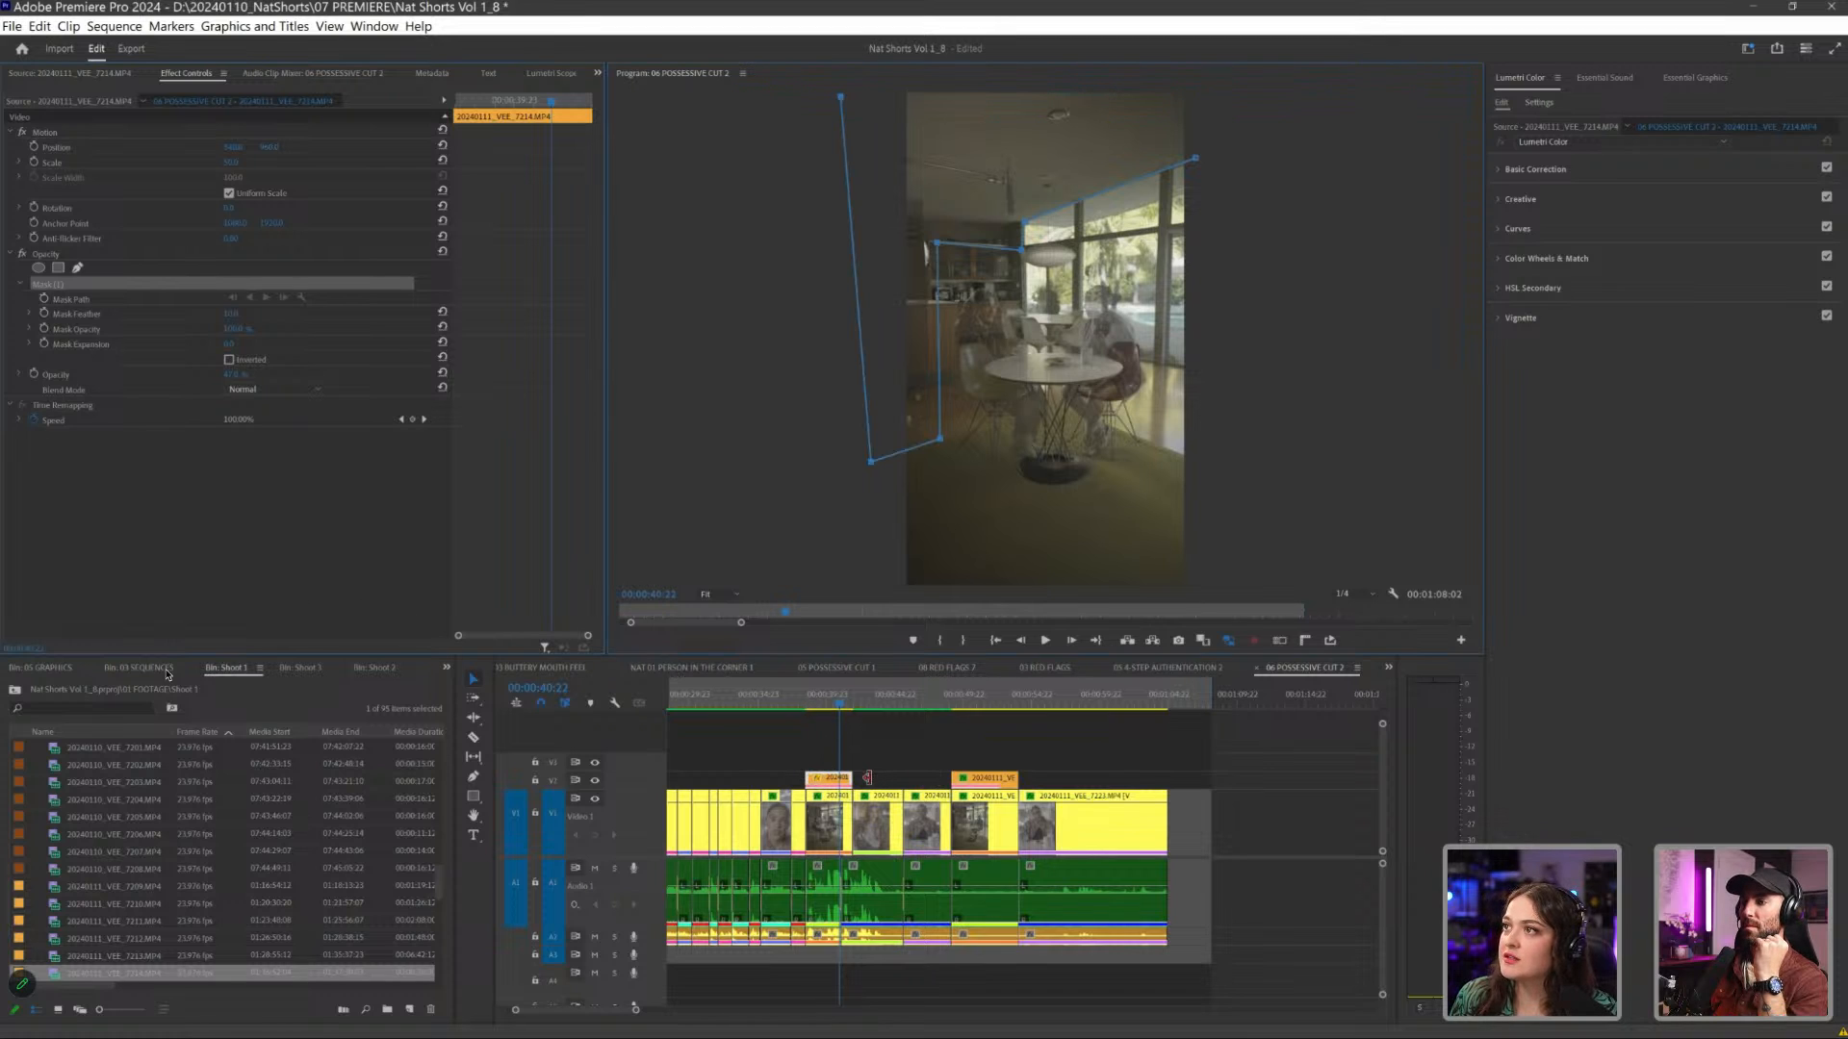
{"action": "left_click", "coordinate": [1209, 107]}
{"action": "left_click", "coordinate": [1195, 157]}
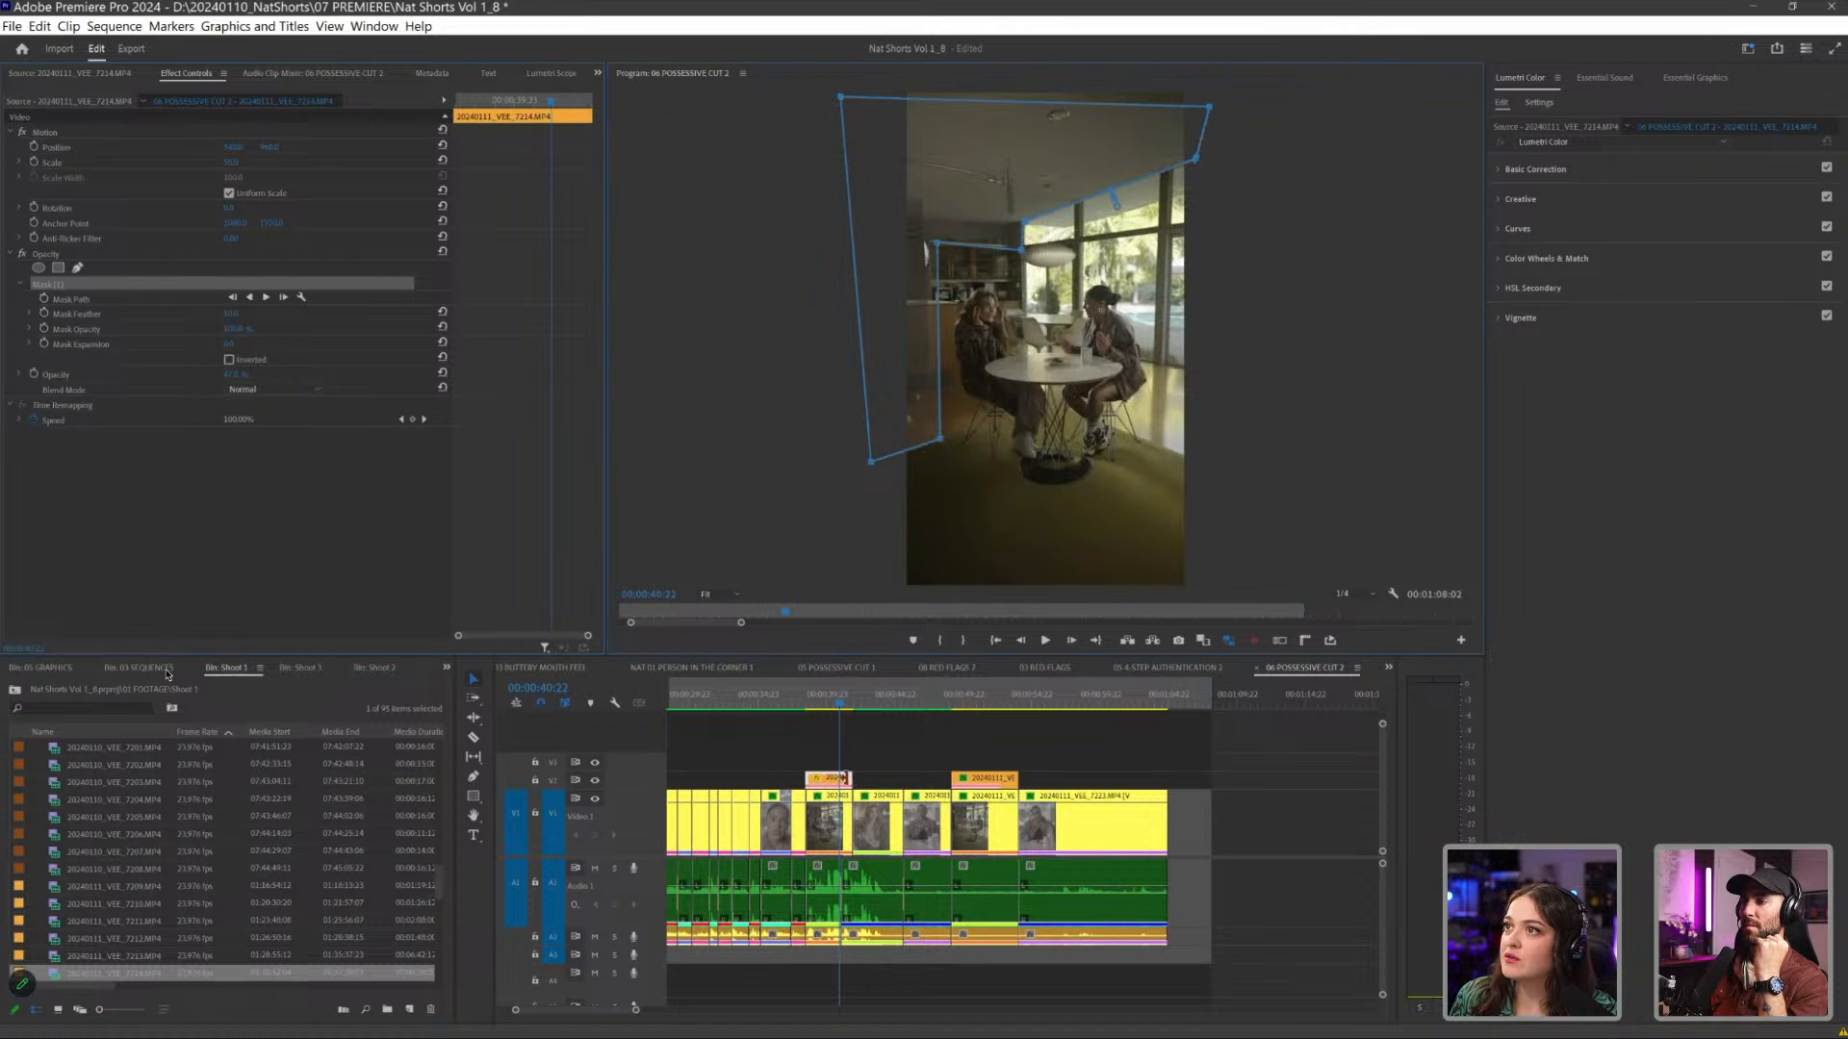
{"action": "left_click_drag", "start_coordinate": [1208, 106], "coordinate": [1218, 83]}
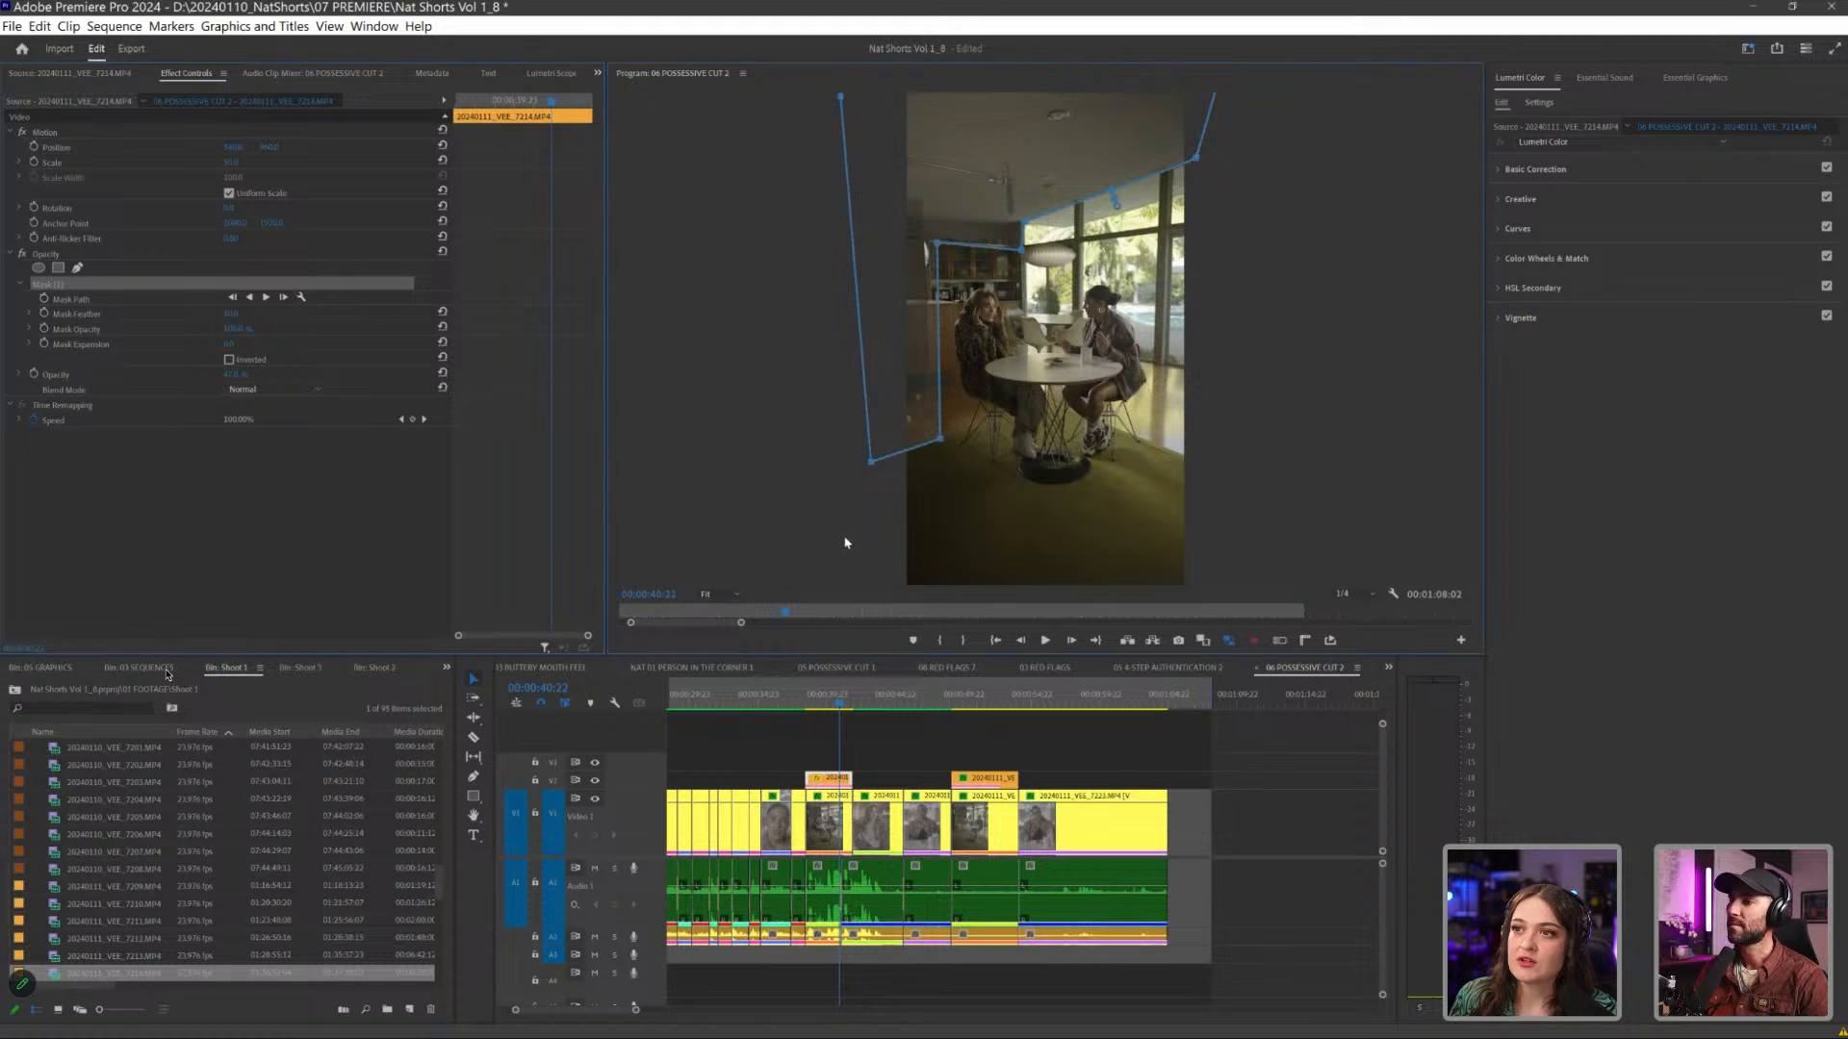
- Restore the plate's full opacity and copy the Lumetri Color effect from the wide shot beneath onto it
{"action": "left_click", "coordinate": [199, 74]}
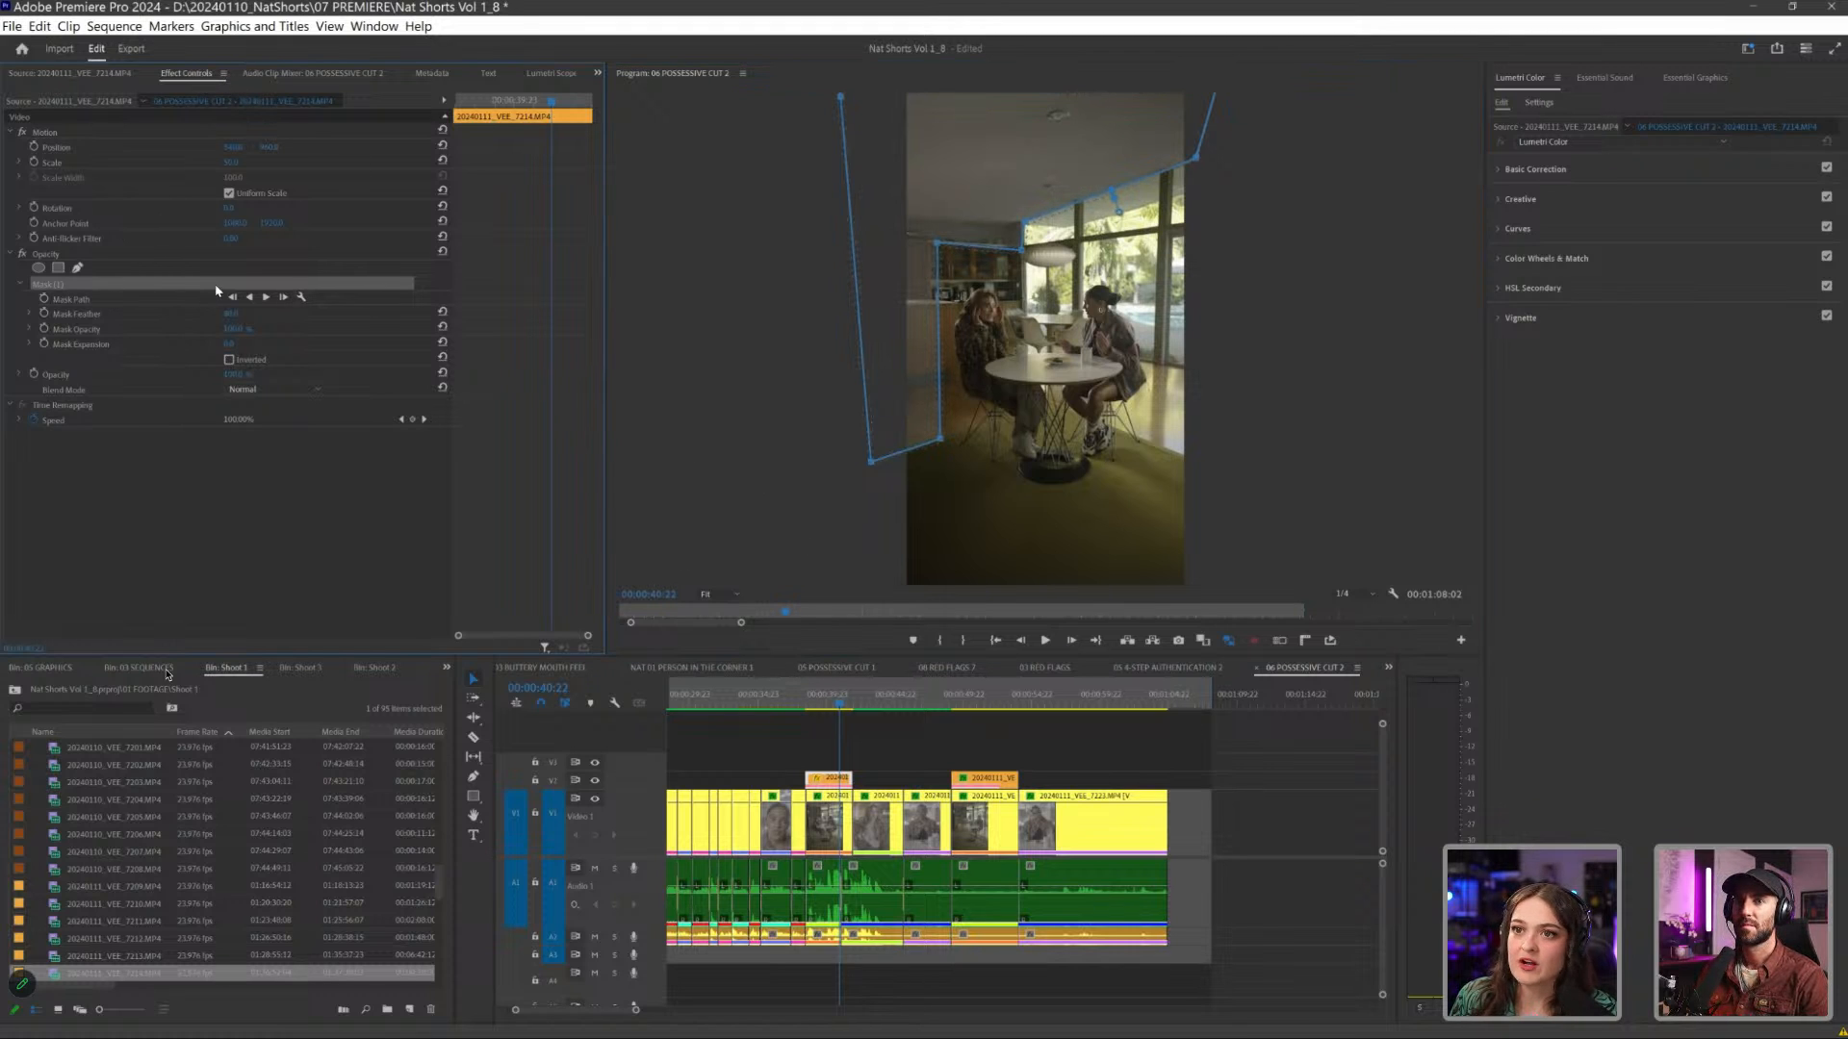
{"action": "key", "text": "d"}
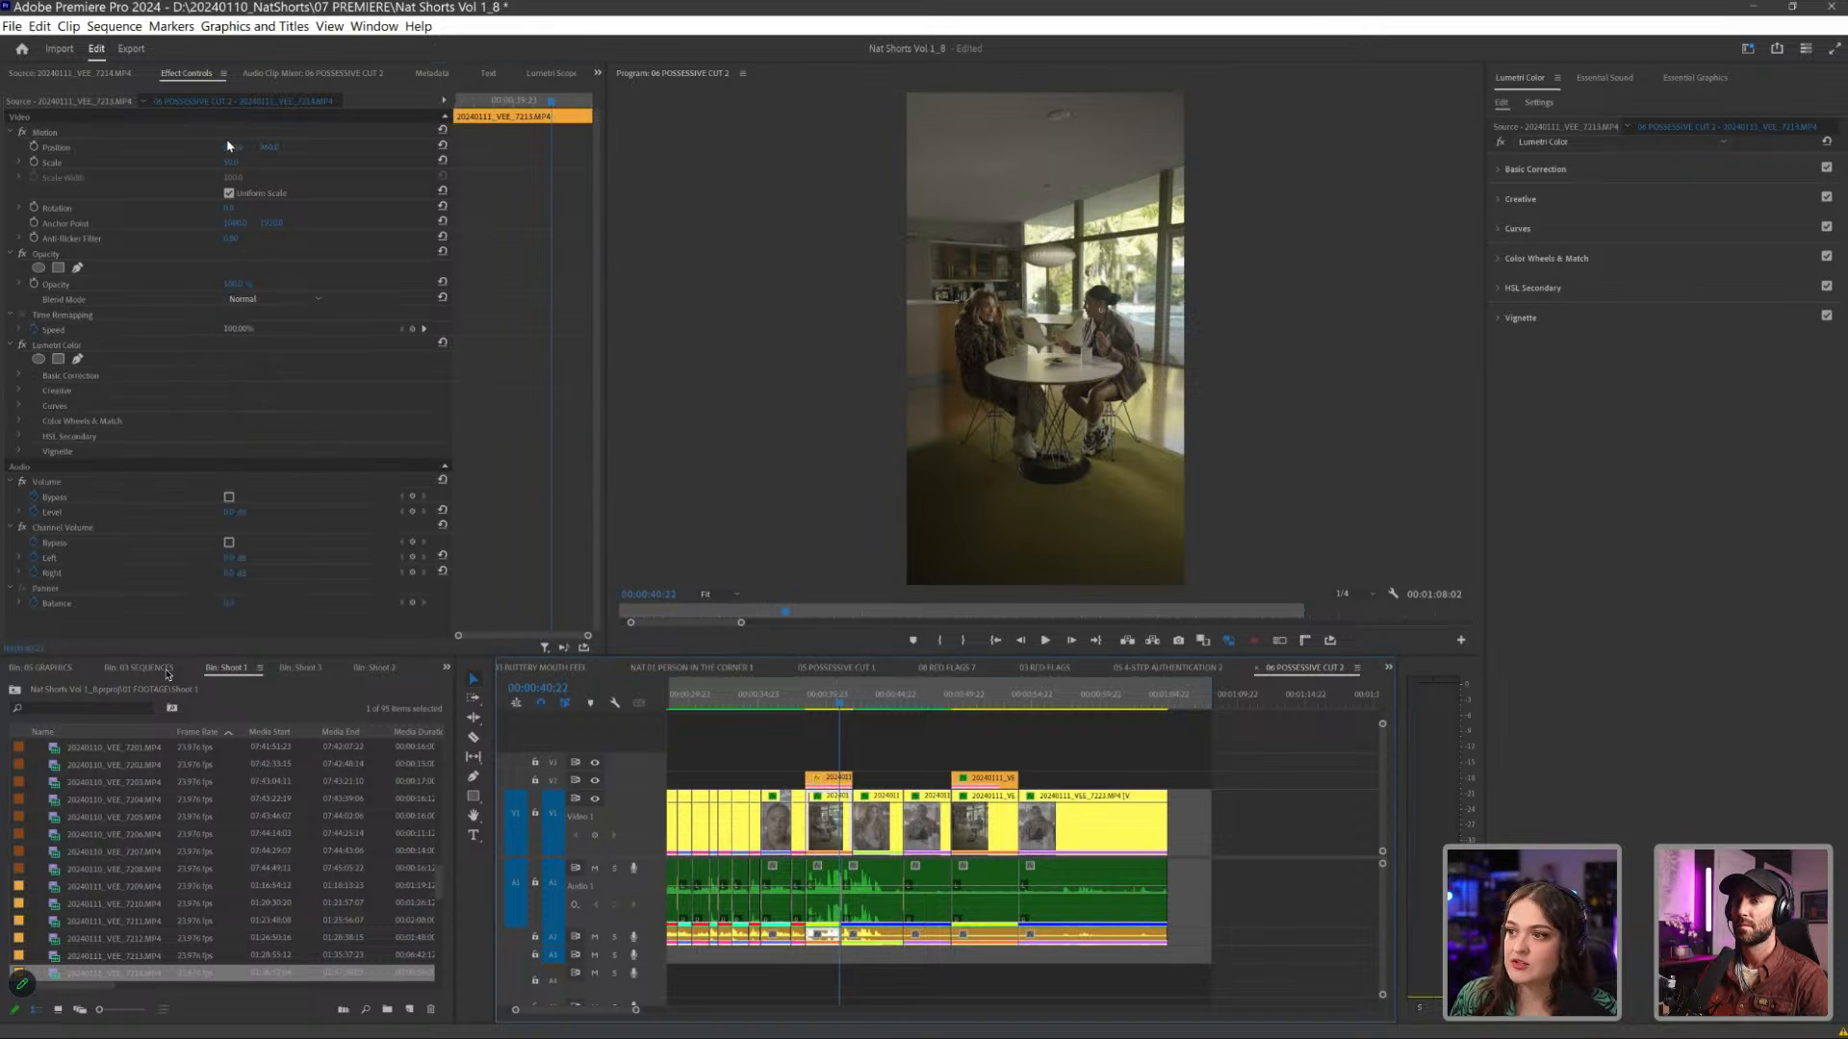
{"action": "left_click", "coordinate": [161, 163]}
{"action": "left_click", "coordinate": [828, 777]}
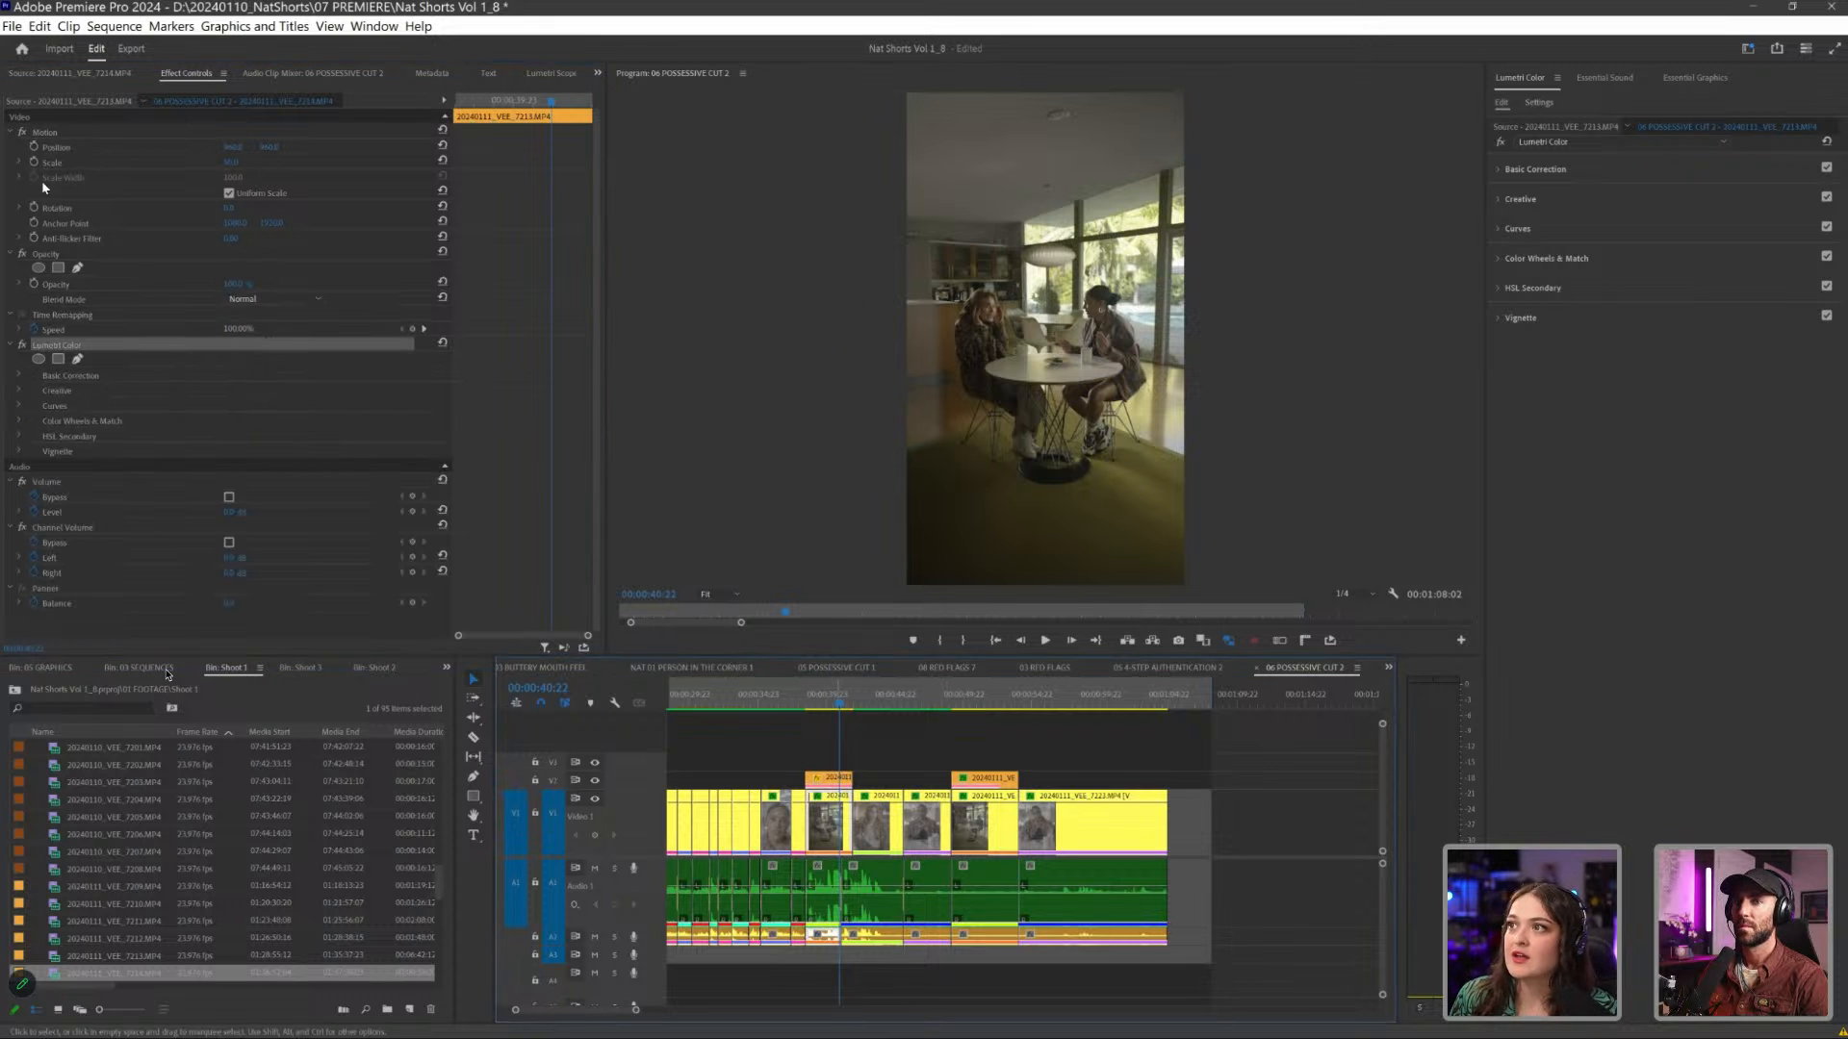
{"action": "key", "text": "ctrl+v"}
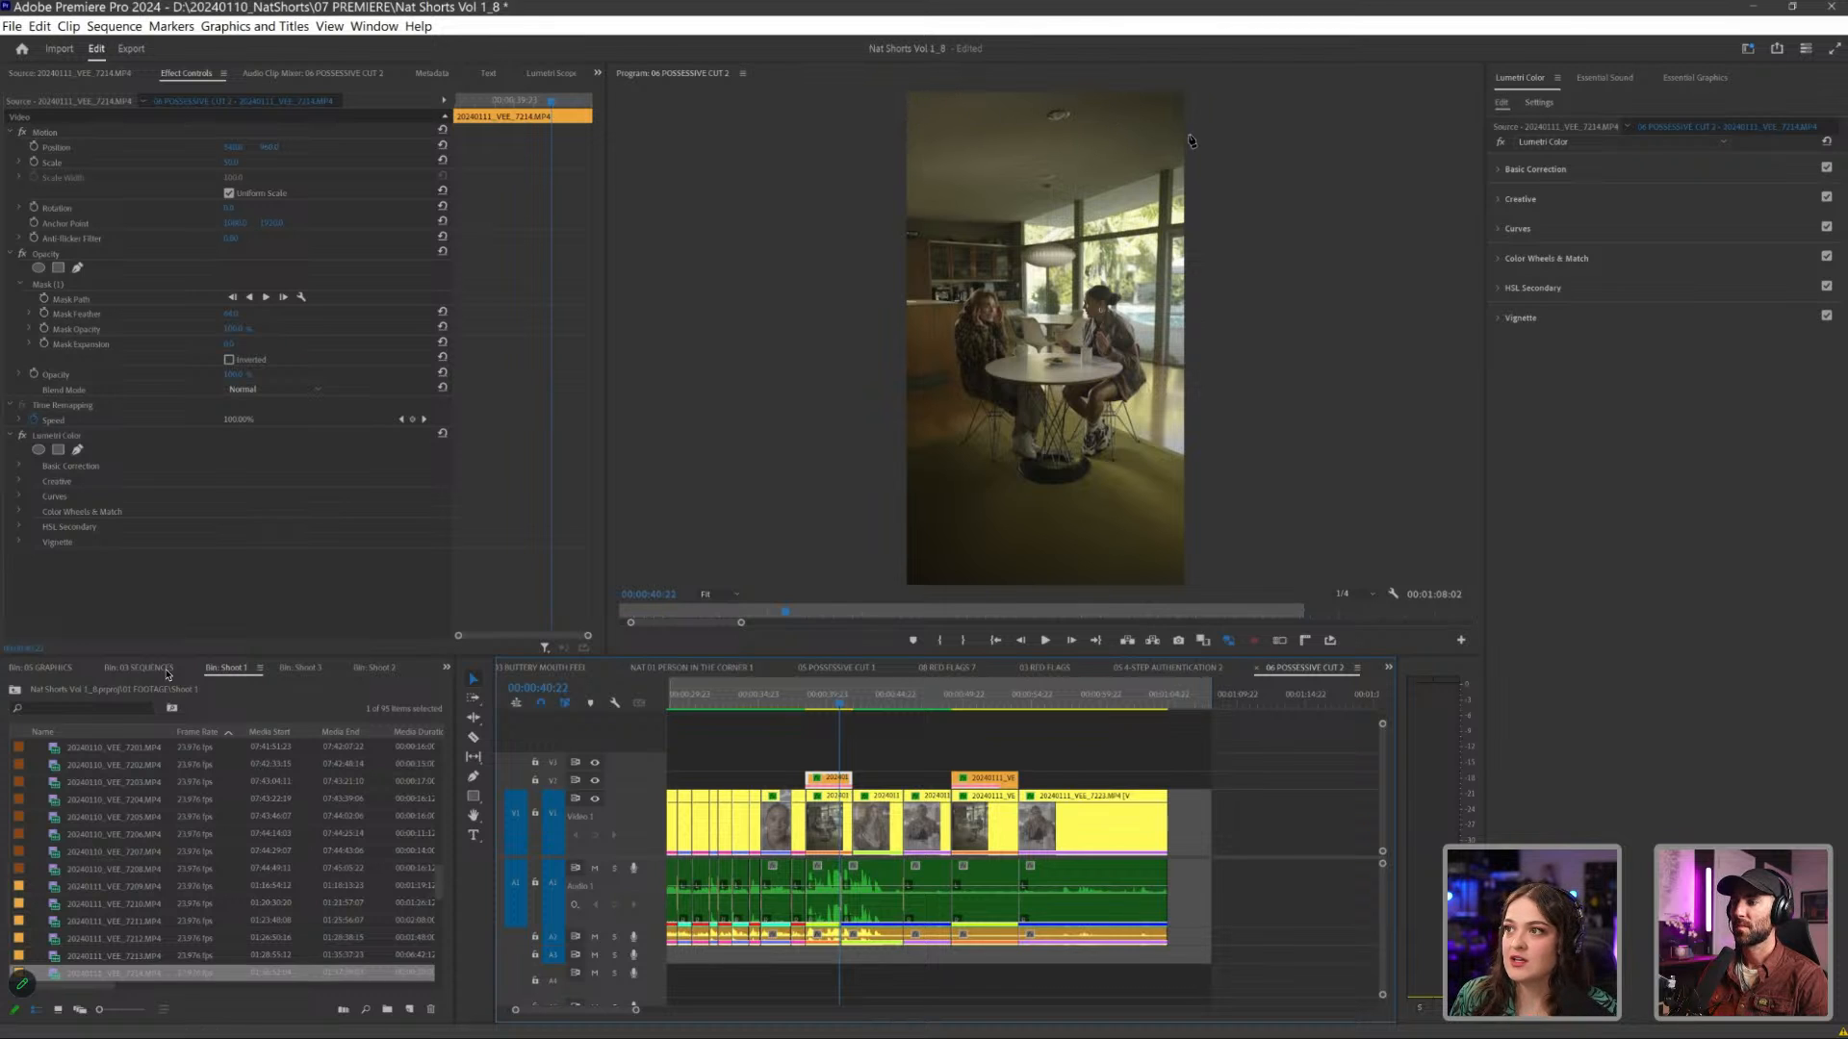
{"action": "key", "text": "ctrl+2"}
{"action": "key", "text": "ctrl+2"}
{"action": "key", "text": "ctrl+2"}
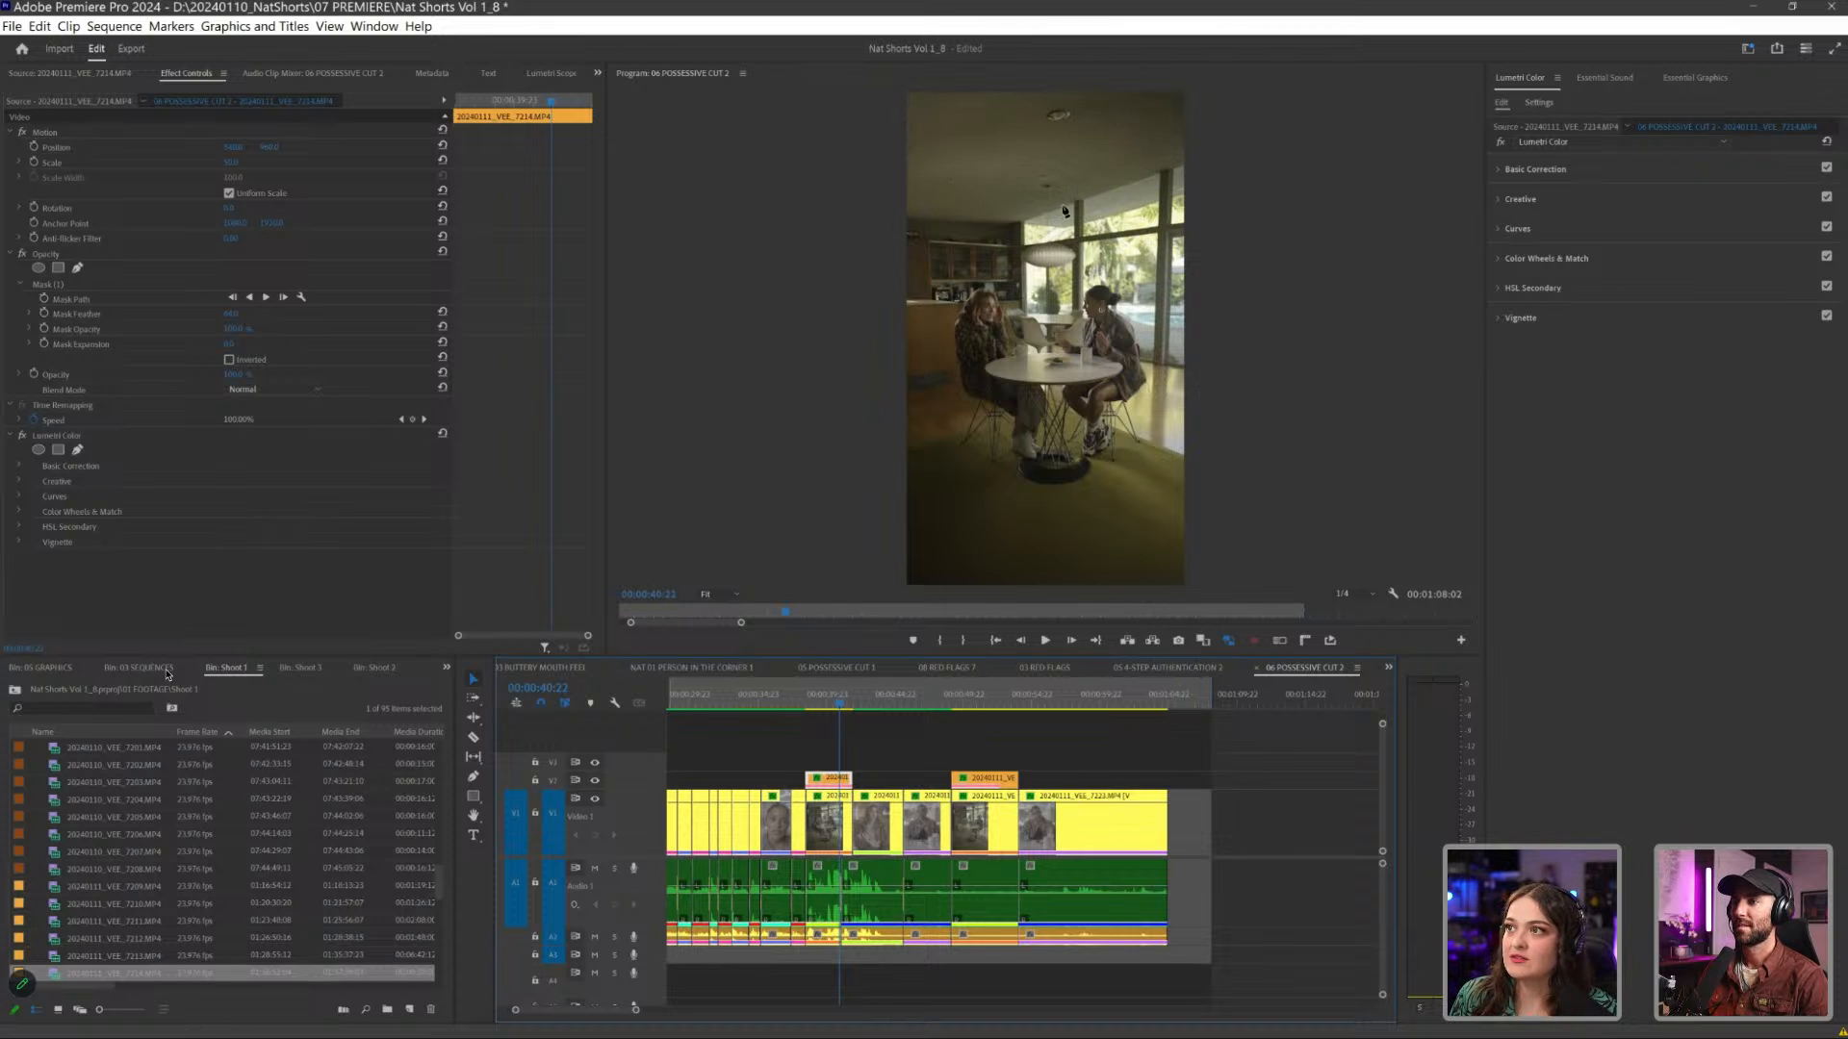
{"action": "key", "text": "ctrl+2"}
{"action": "key", "text": "ctrl+2"}
{"action": "key", "text": "ctrl+2"}
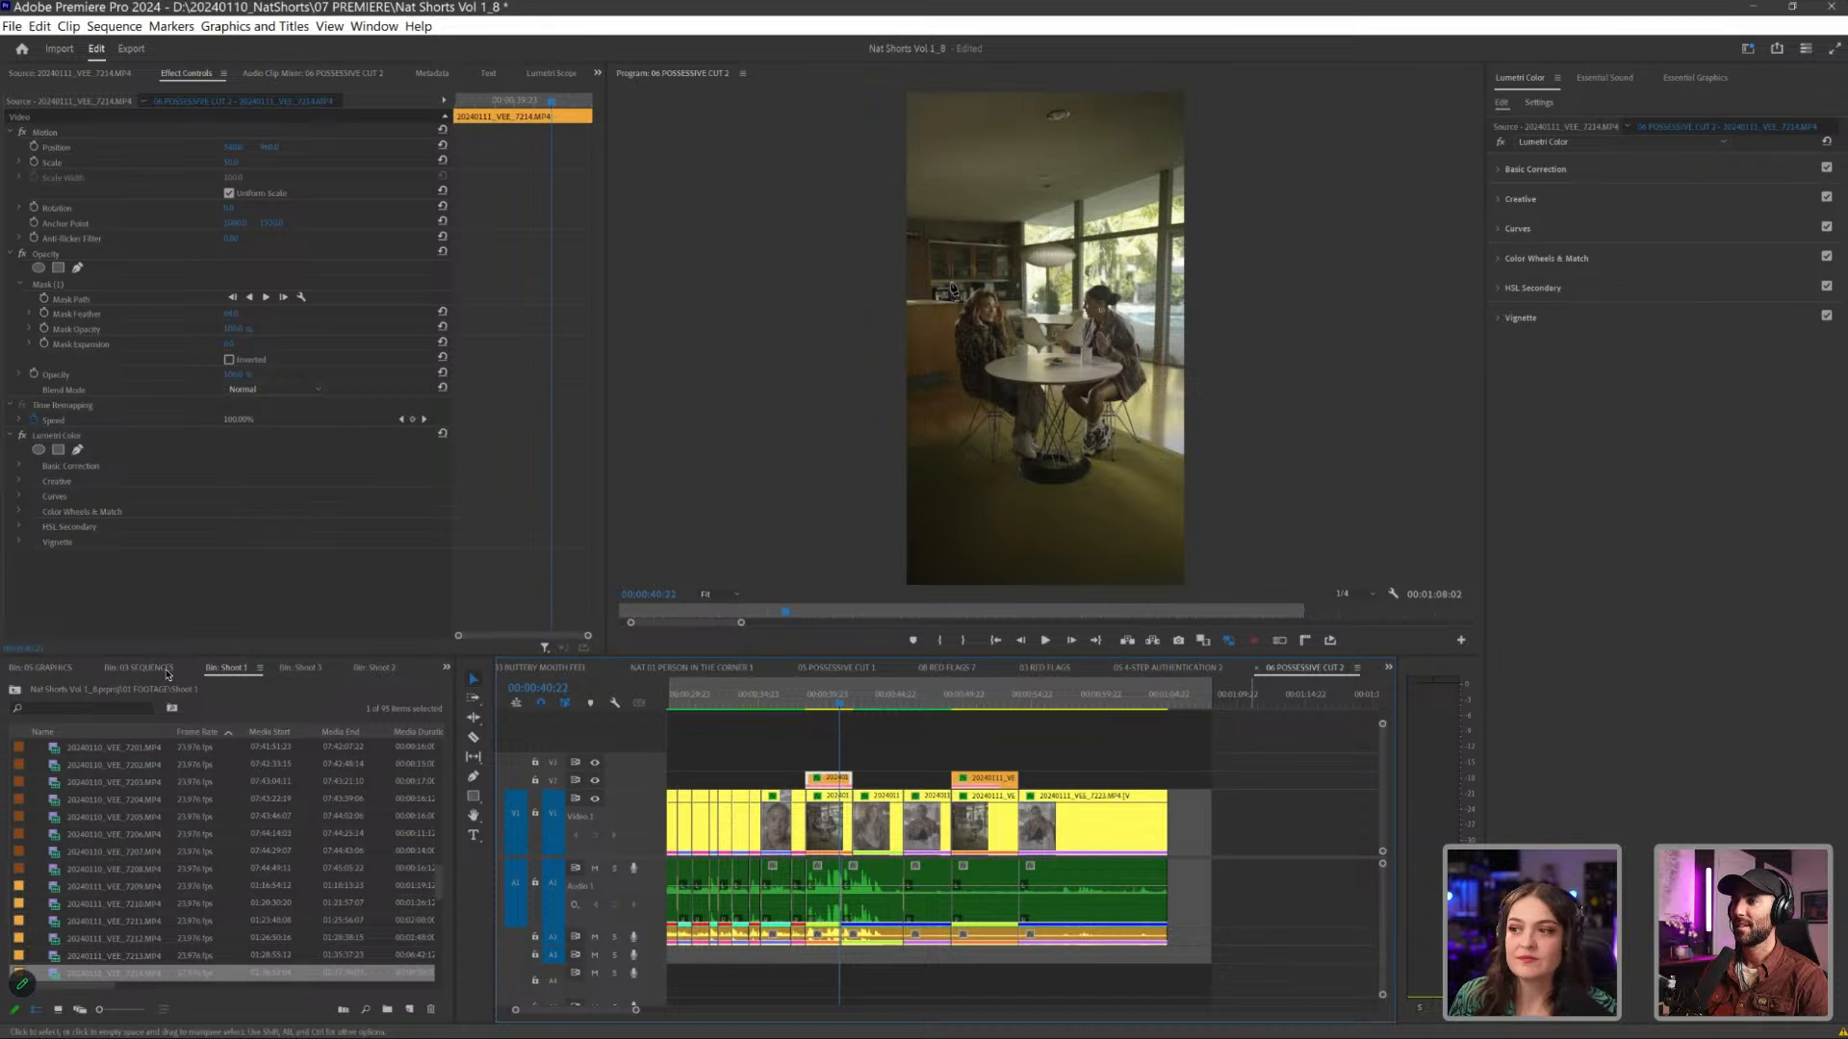
{"action": "key", "text": "ctrl+shift+a"}
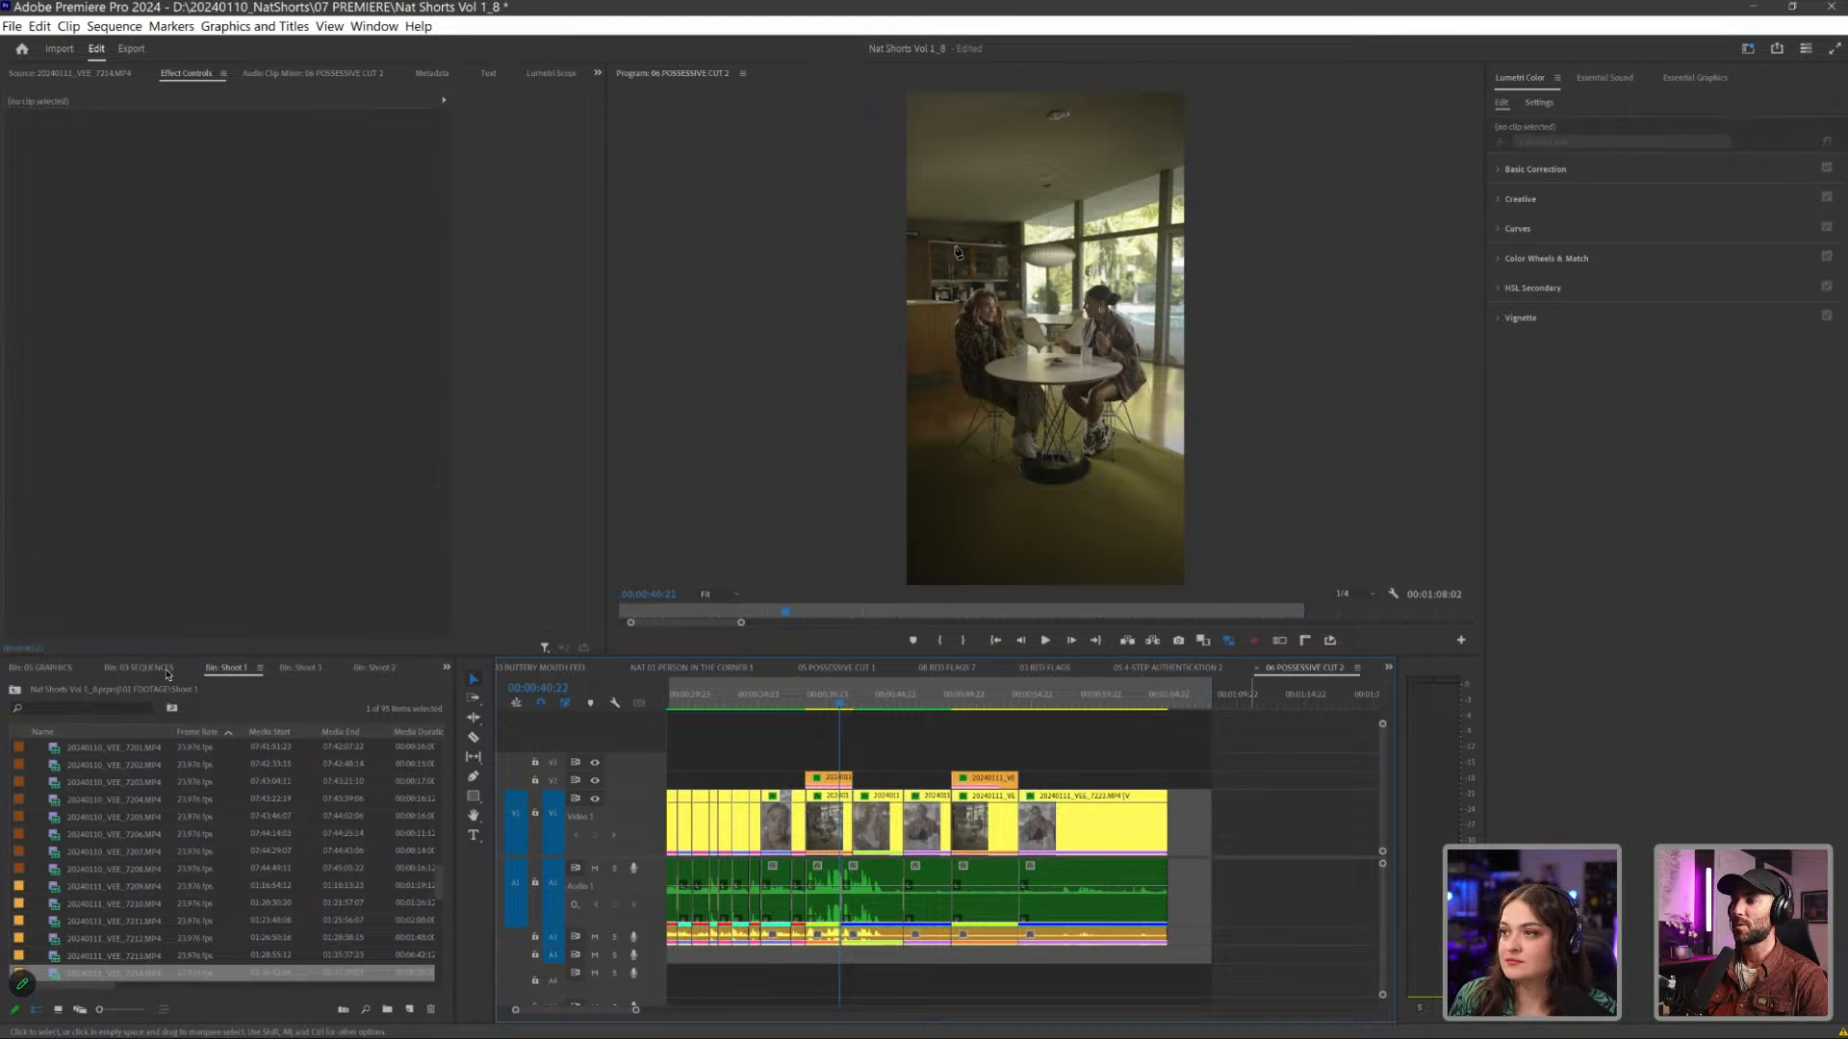
- Go back through the quick close-up exchange to the medium shot of the woman in the leopard coat at 00:00:26:14
{"action": "scroll", "coordinate": [963, 828], "scroll_direction": "up", "scroll_amount": 4}
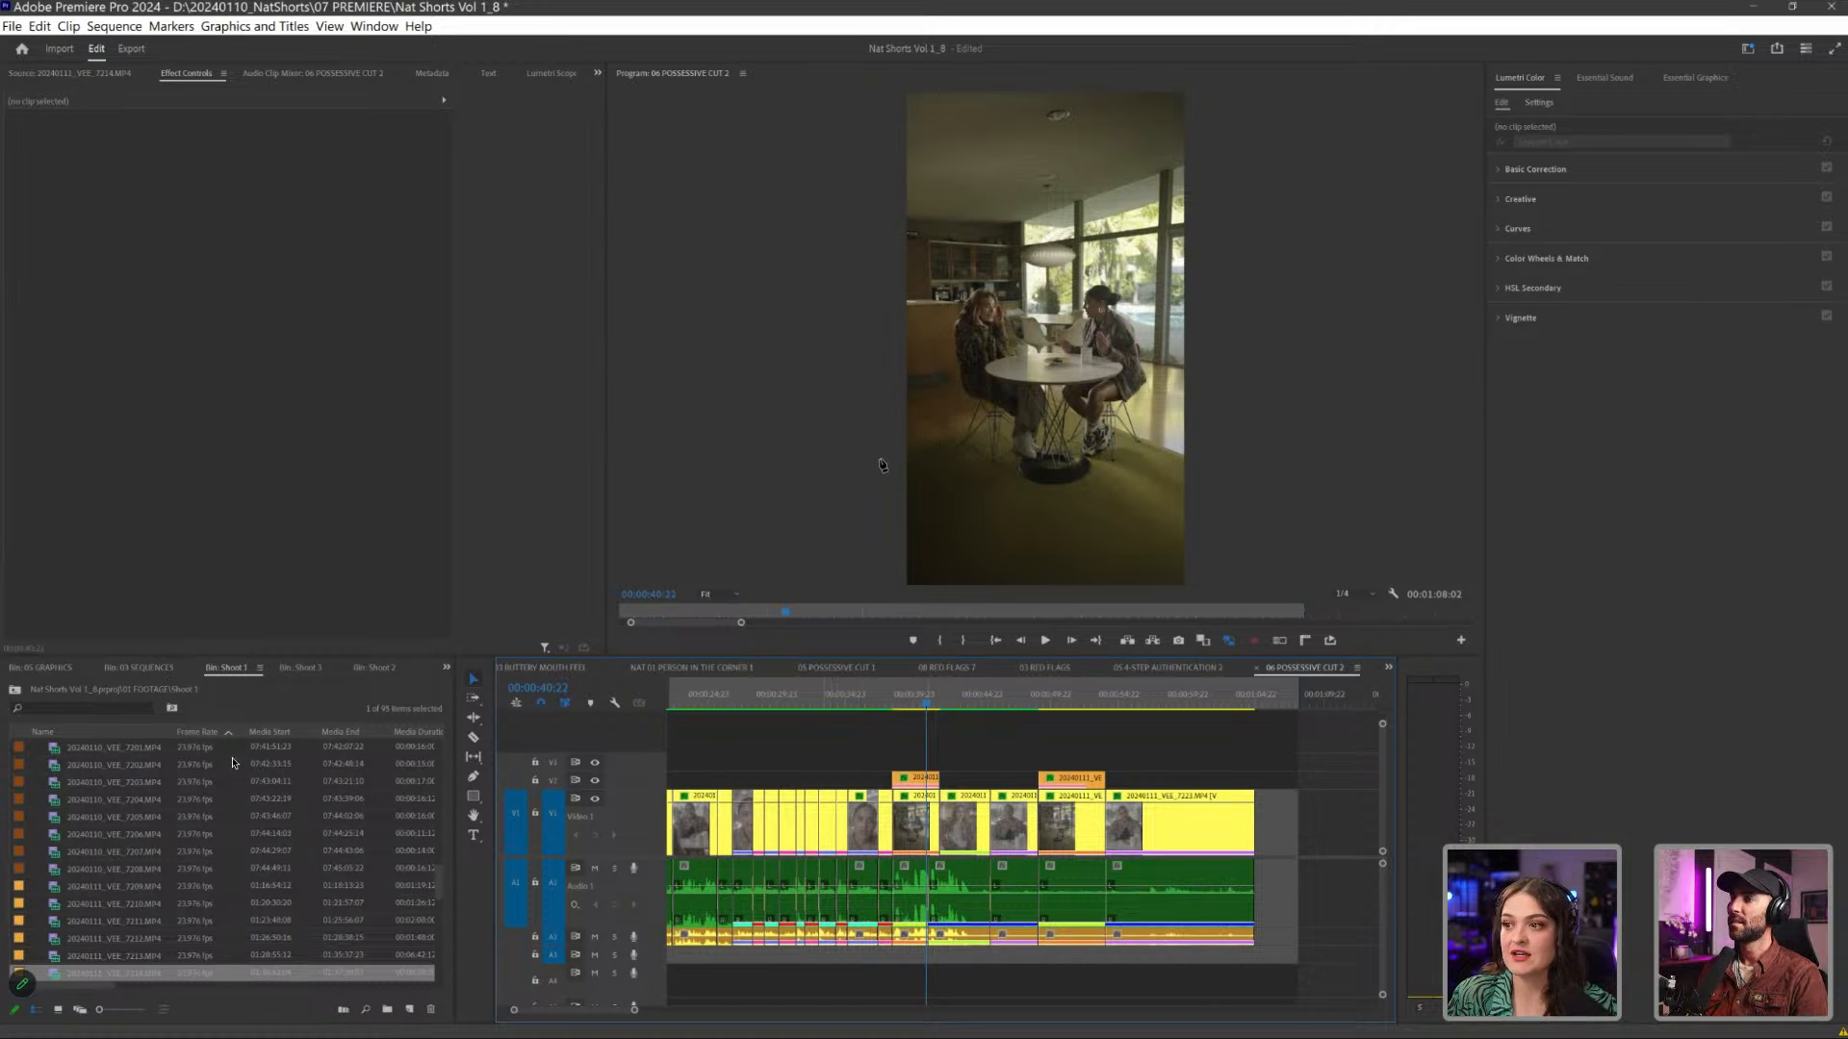
{"action": "left_click", "coordinate": [813, 695]}
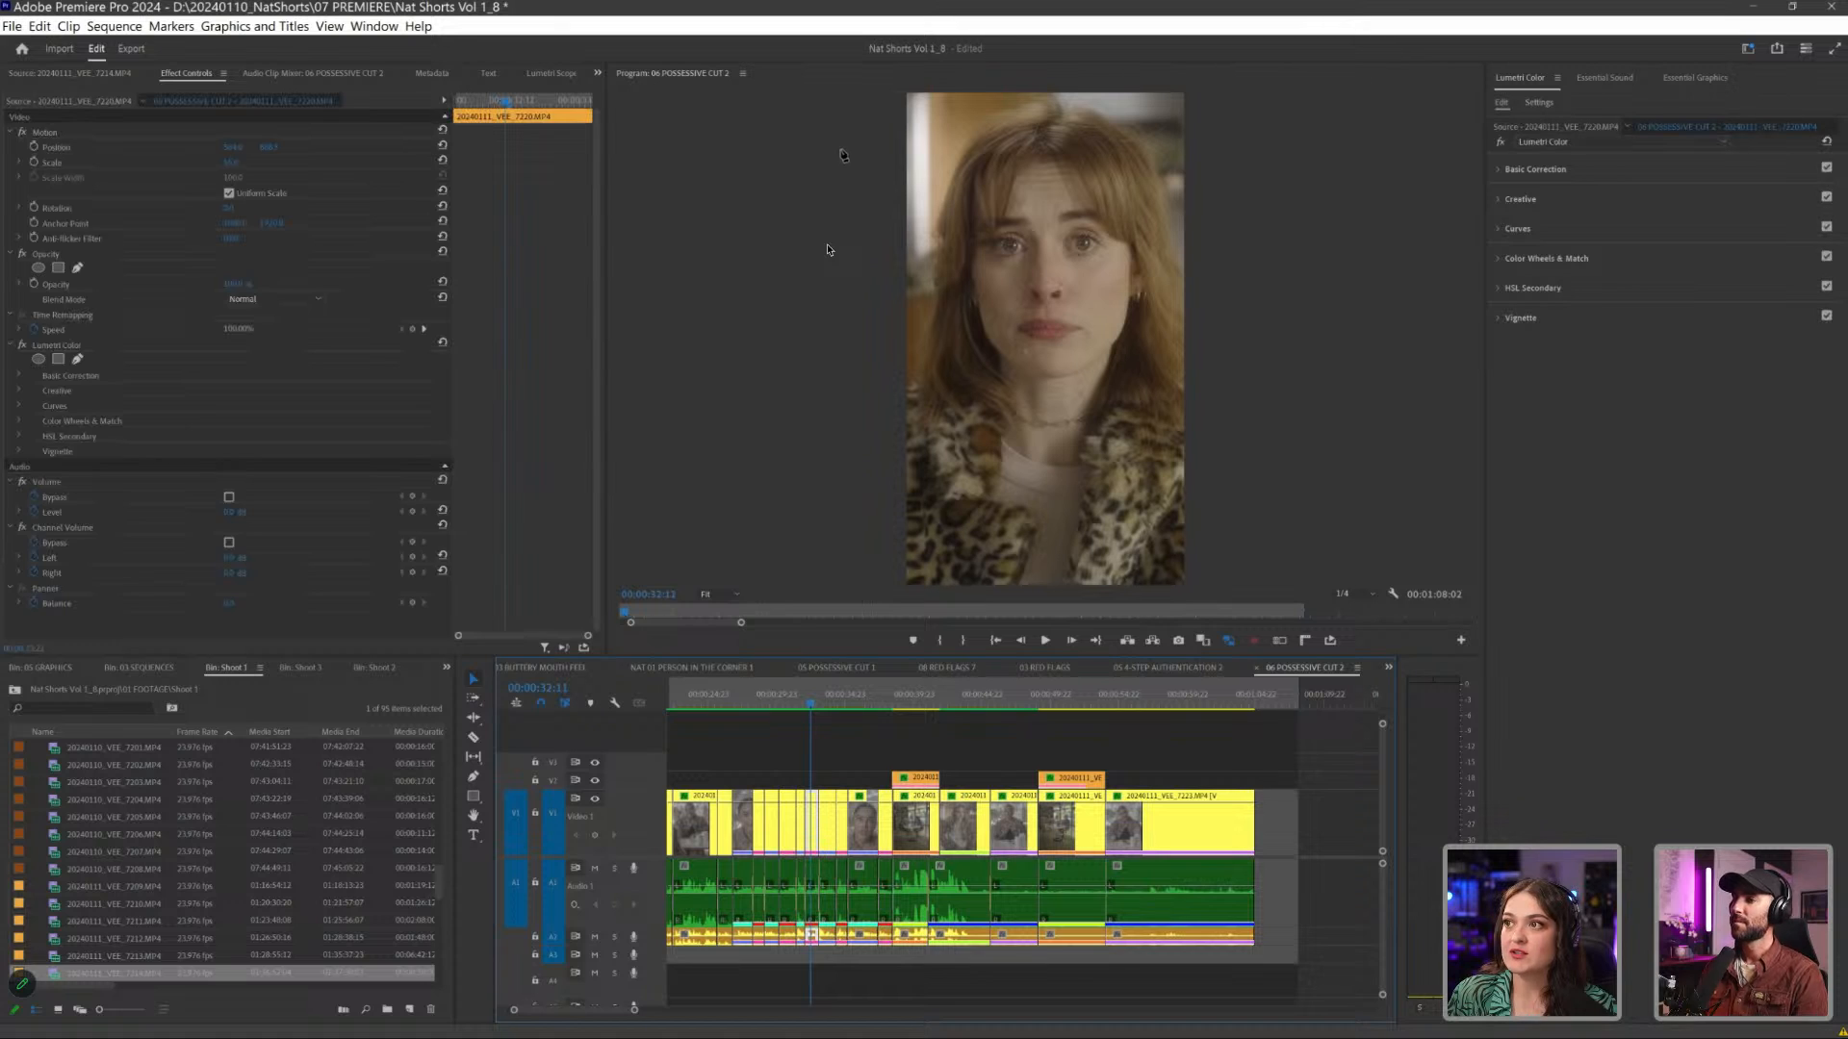
{"action": "left_click", "coordinate": [826, 695]}
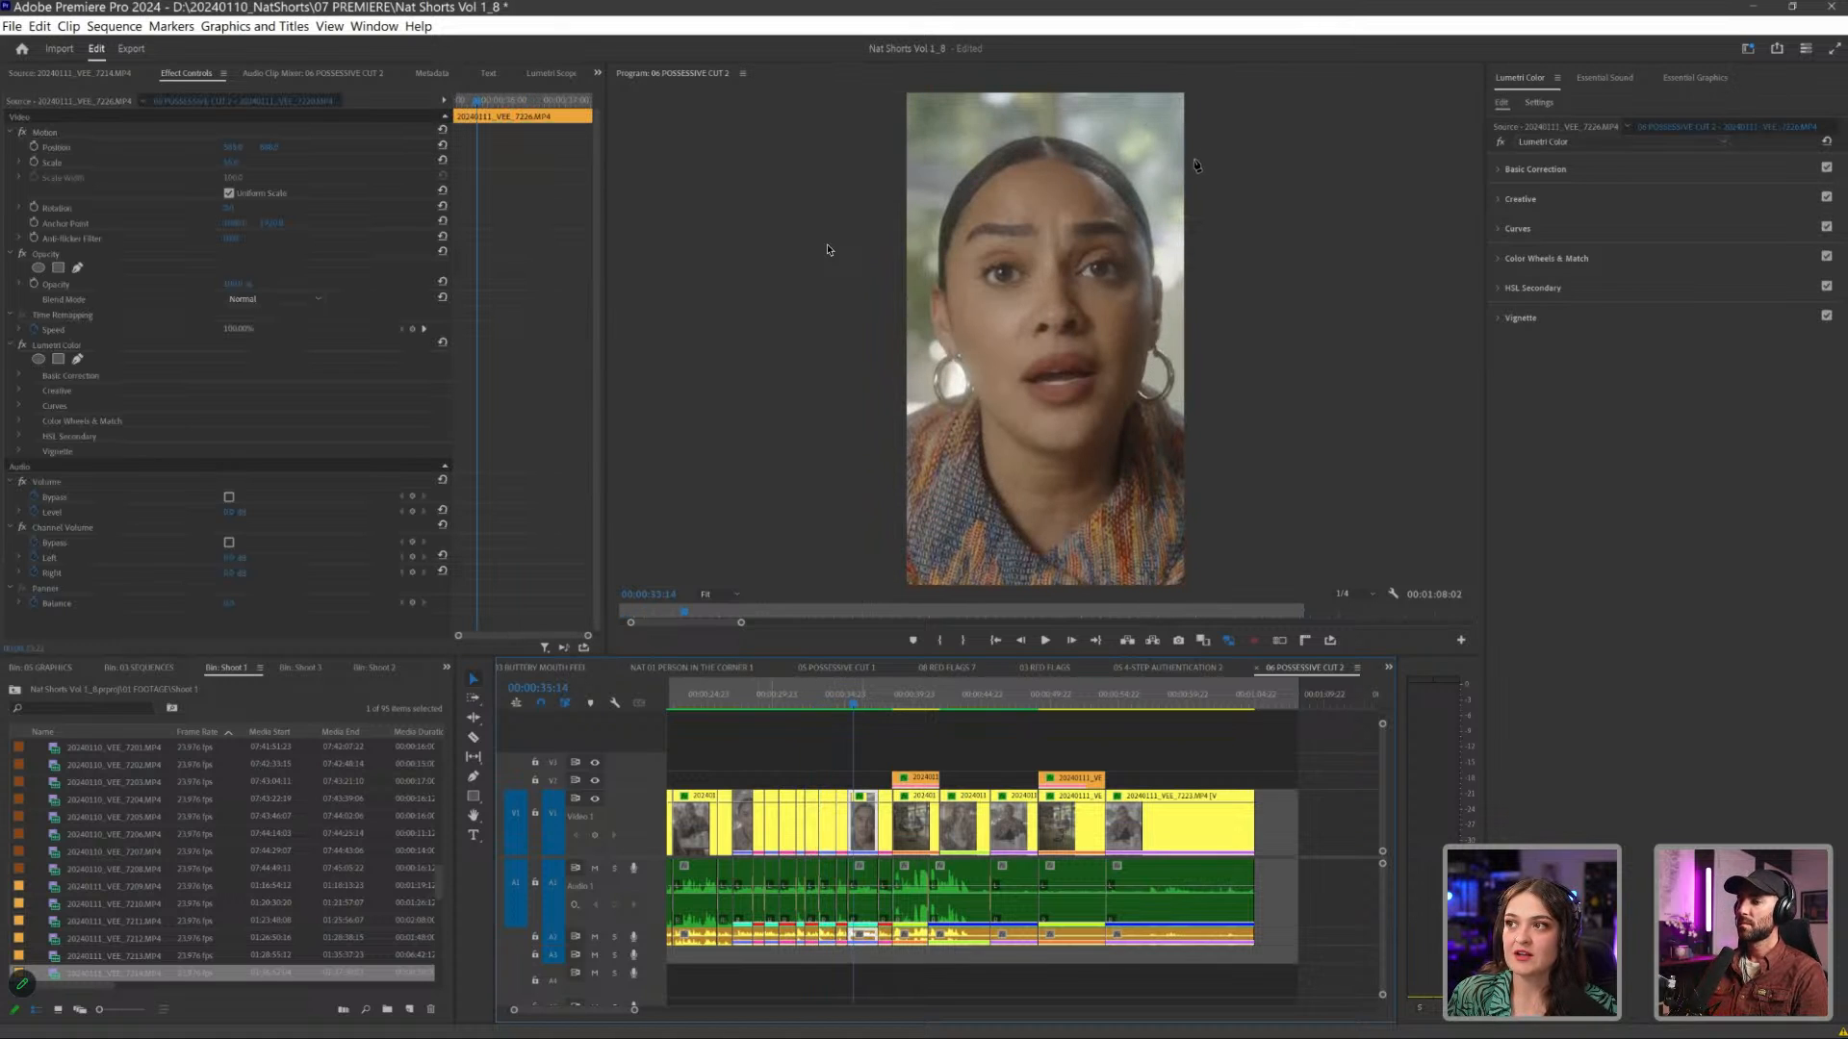
{"action": "key", "text": "Up"}
{"action": "key", "text": "Up"}
{"action": "key", "text": "Up"}
{"action": "key", "text": "Up"}
{"action": "key", "text": "Up"}
{"action": "key", "text": "Up"}
{"action": "key", "text": "Up"}
{"action": "key", "text": "Up"}
{"action": "key", "text": "Up"}
{"action": "key", "text": "j"}
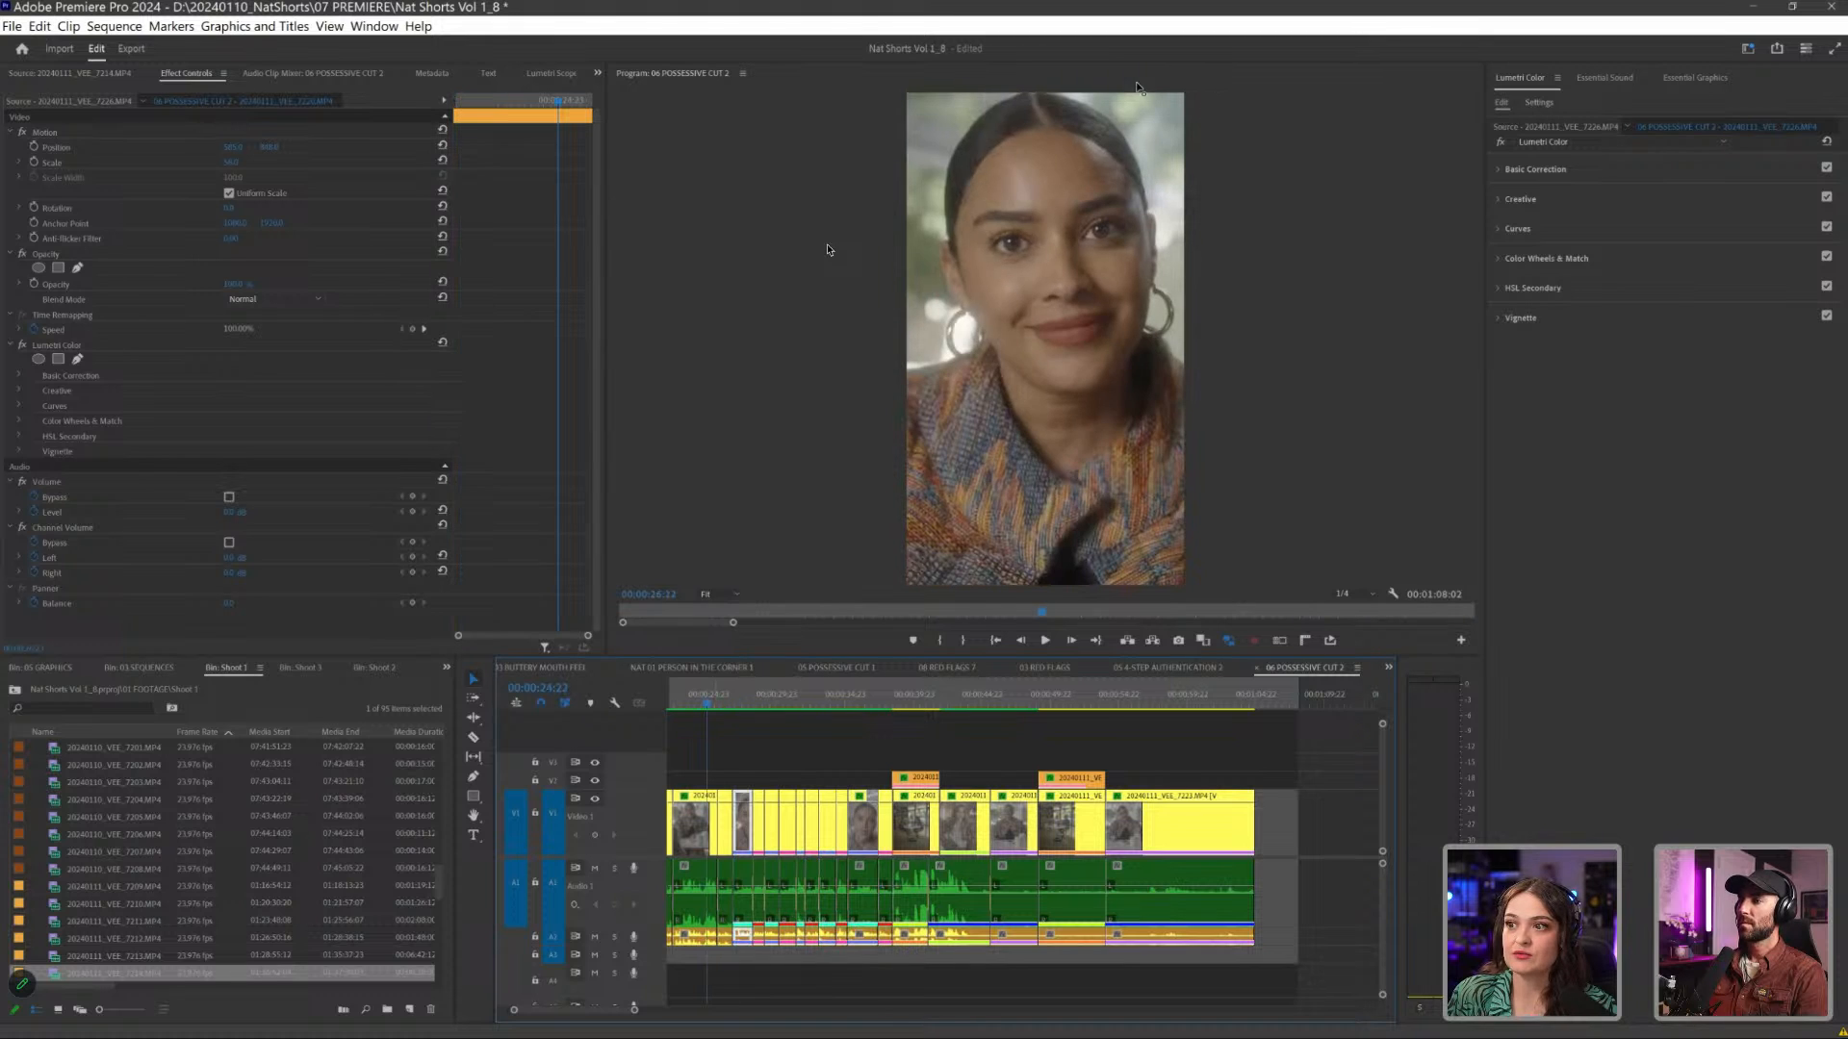
{"action": "key", "text": "l"}
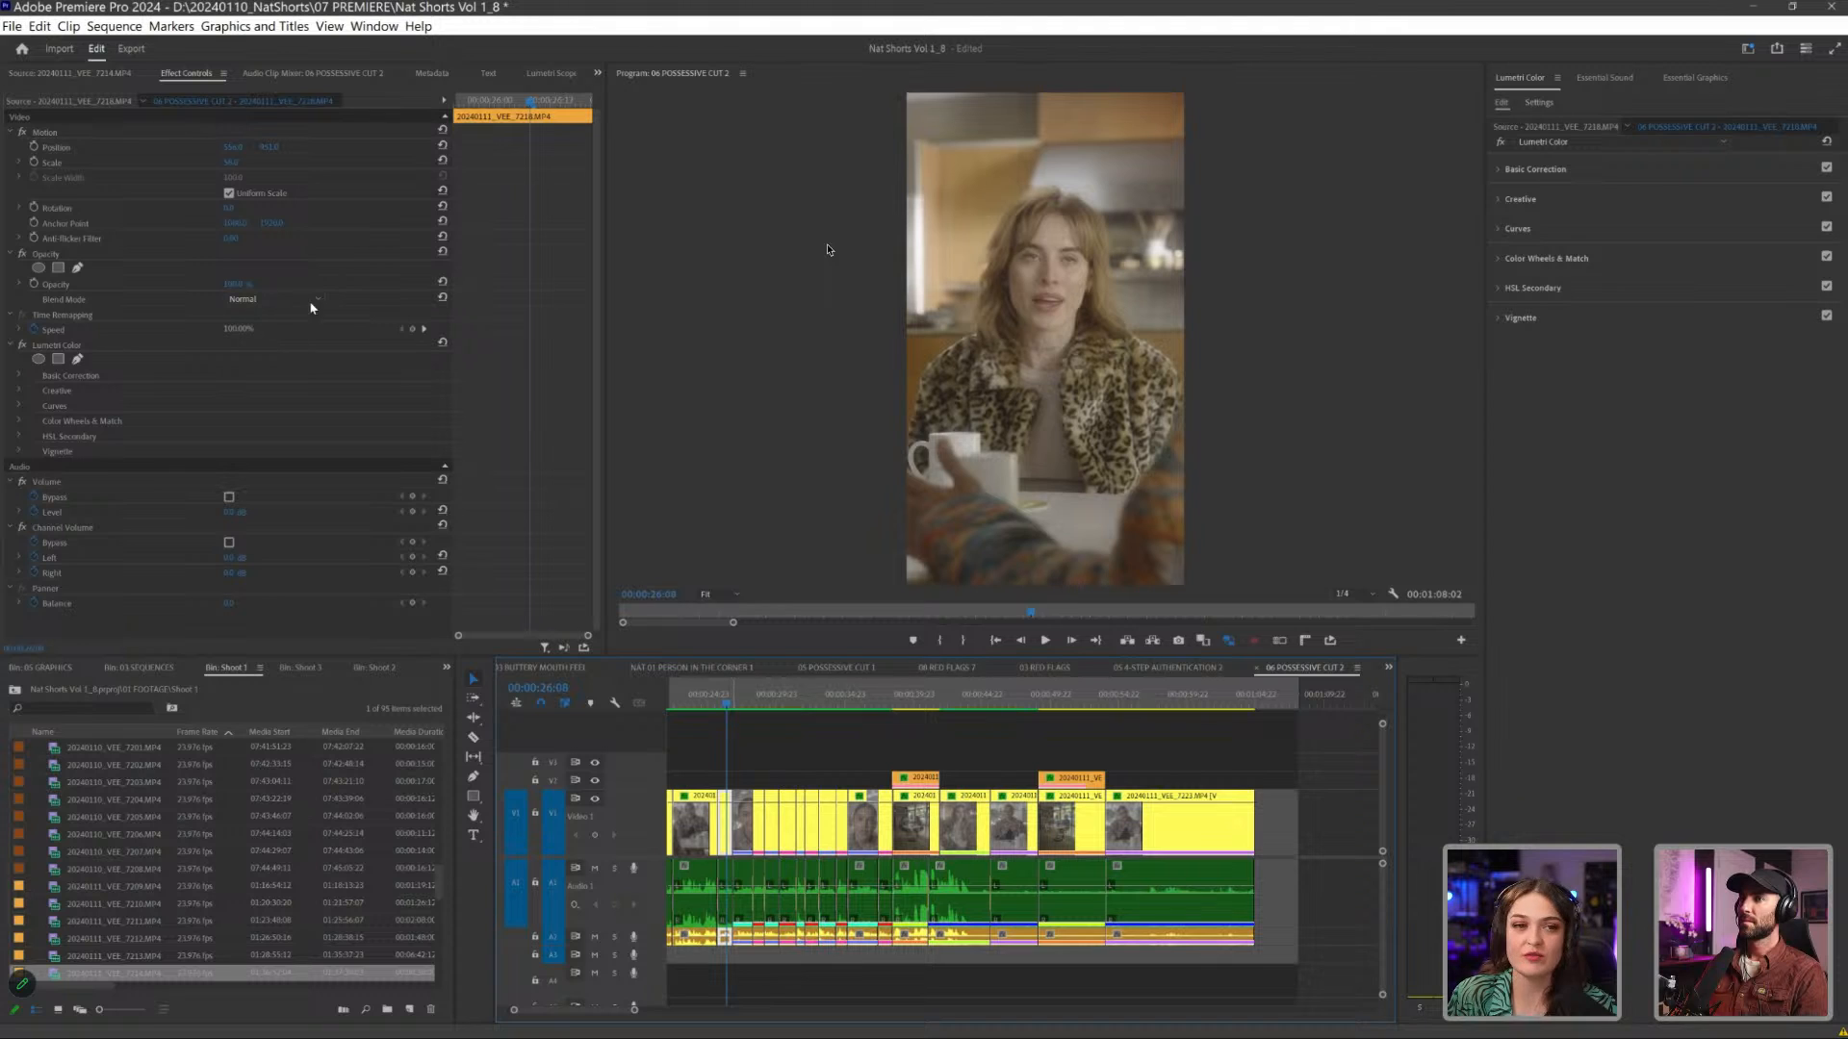
{"action": "key", "text": "l"}
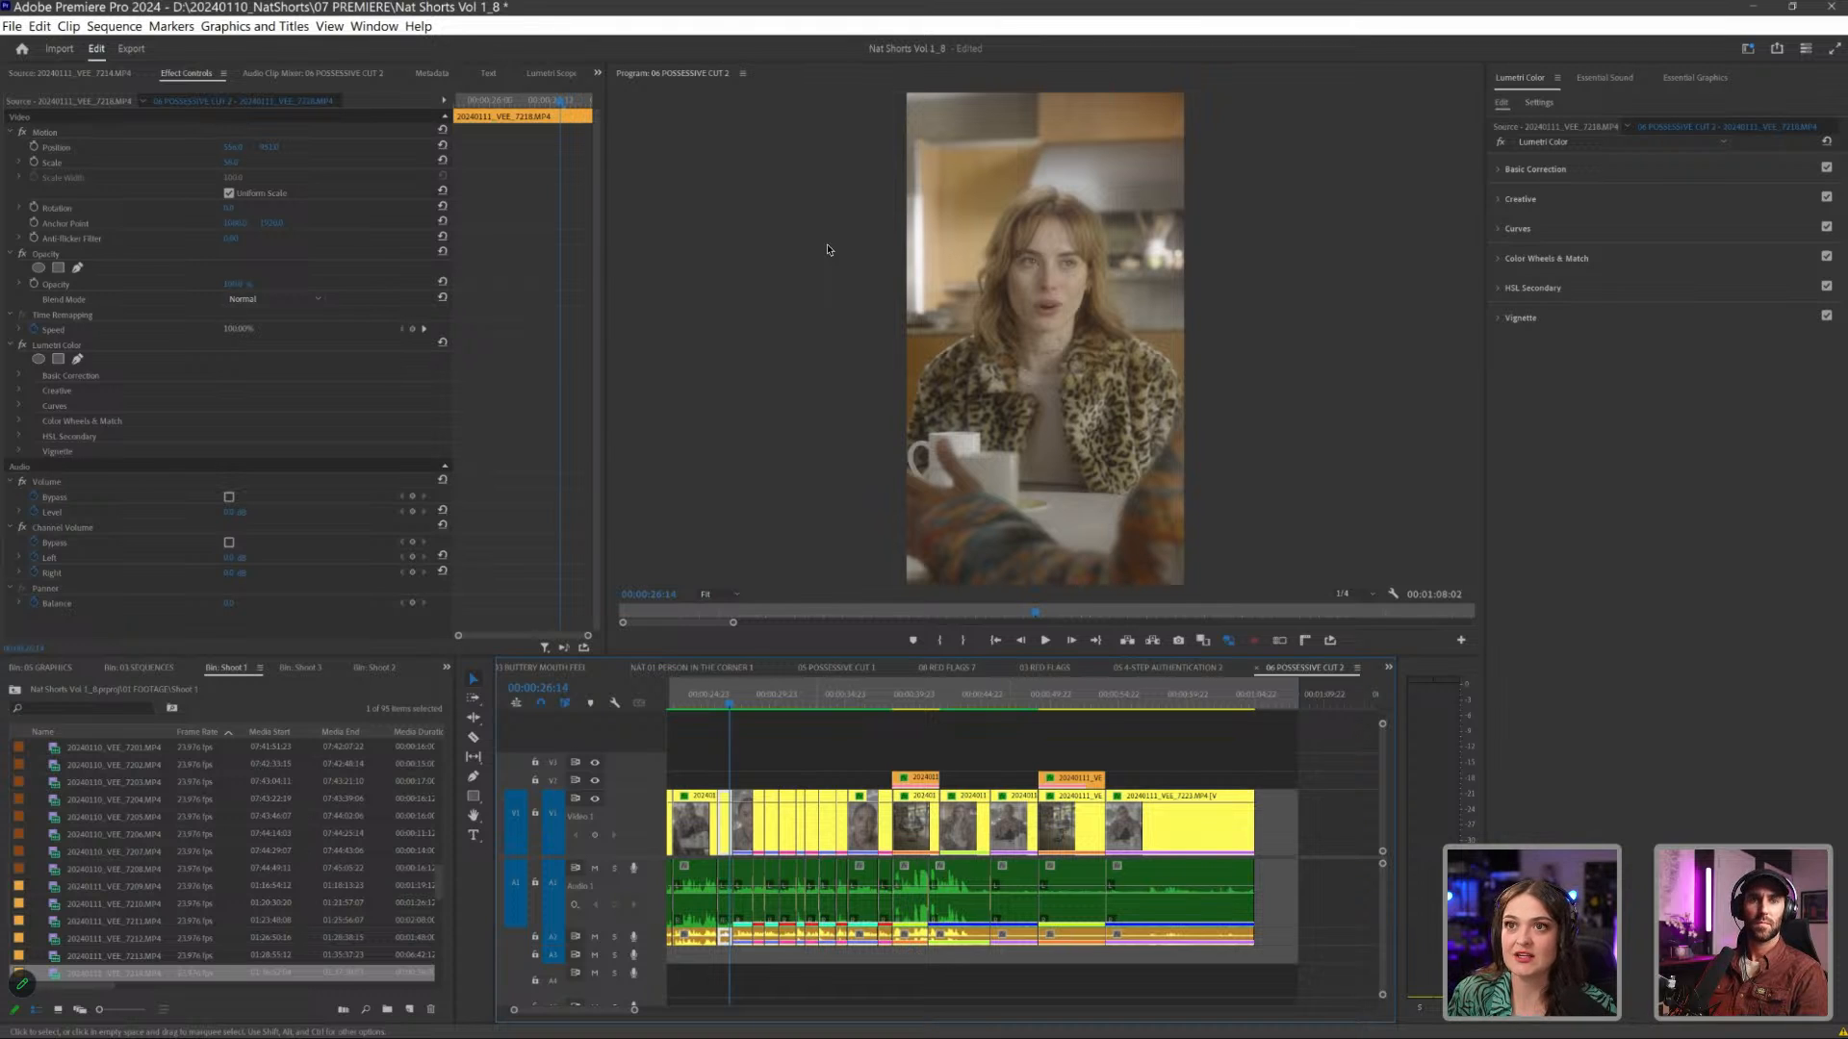
- Set the system volume to 48 and play the quick-line exchange through to the close-up at 00:00:35
{"action": "key", "text": "XF86AudioRaiseVolume"}
{"action": "key", "text": "XF86AudioLowerVolume"}
{"action": "key", "text": "XF86AudioLowerVolume"}
{"action": "key", "text": "XF86AudioLowerVolume"}
{"action": "key", "text": "XF86AudioLowerVolume"}
{"action": "key", "text": "XF86AudioLowerVolume"}
{"action": "key", "text": "XF86AudioLowerVolume"}
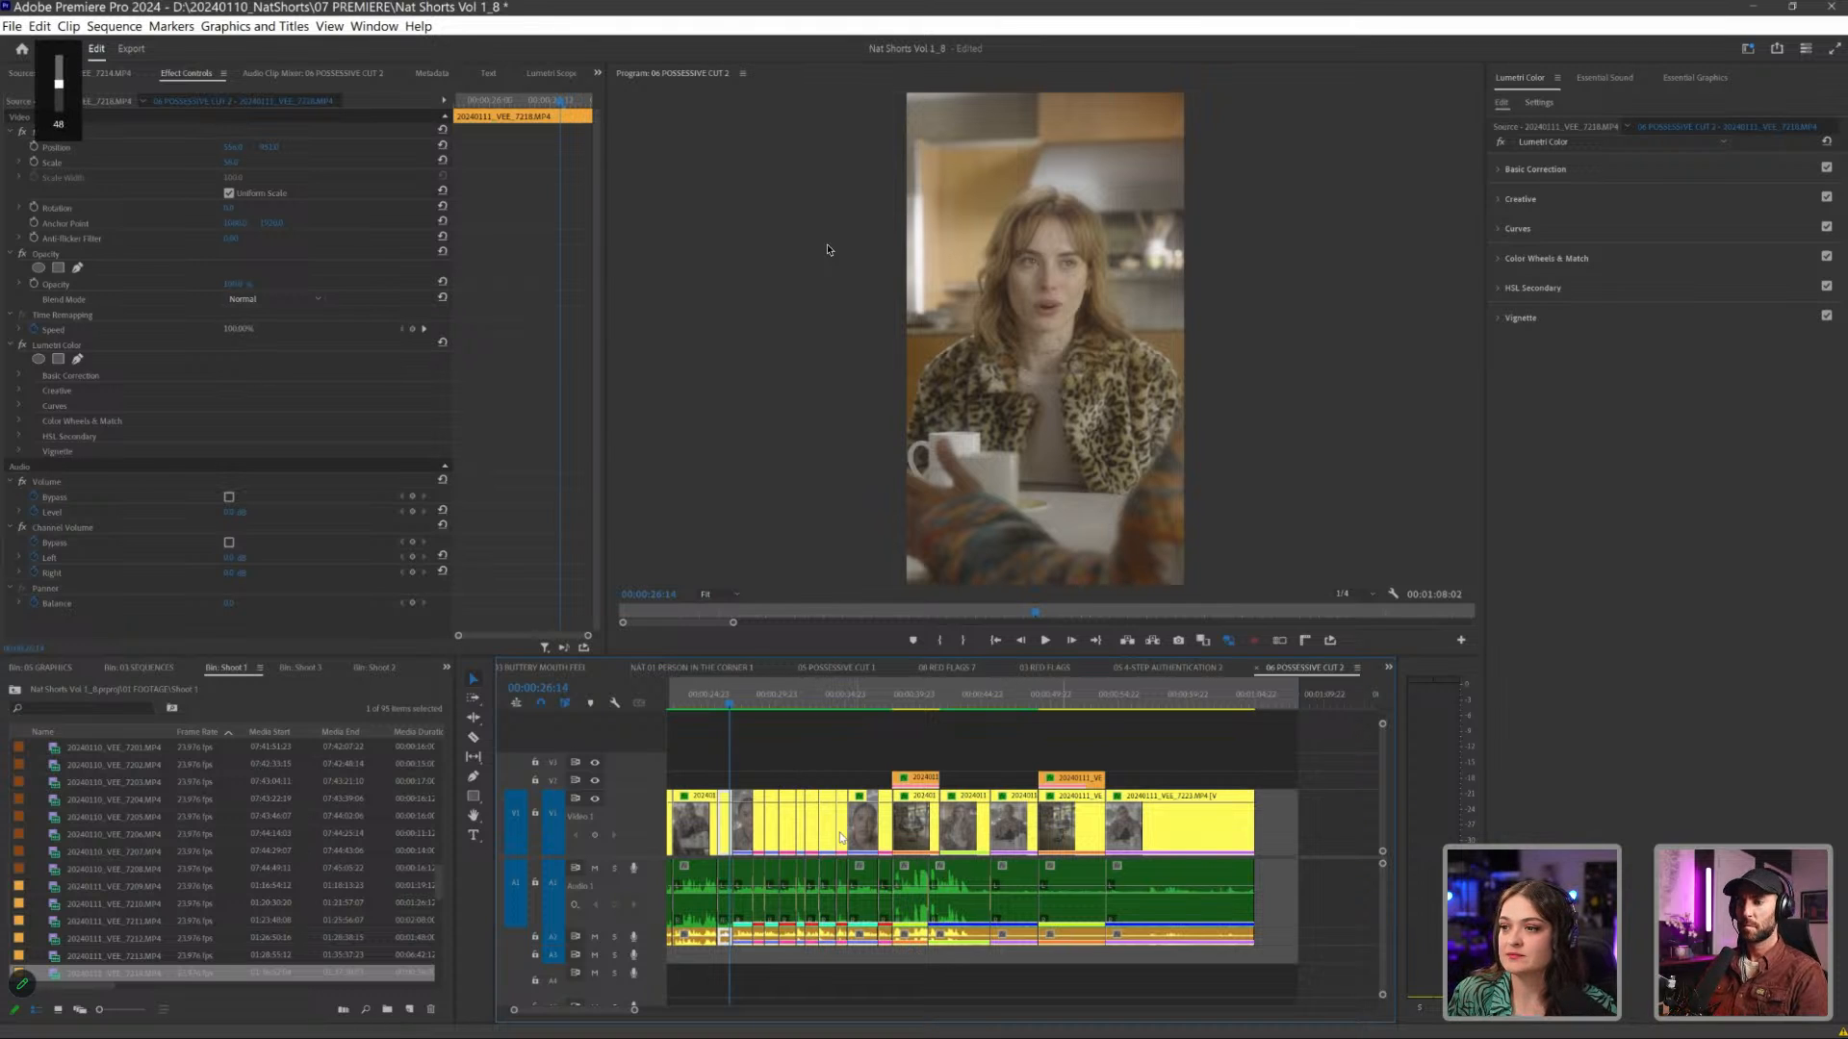
{"action": "left_click", "coordinate": [1045, 640]}
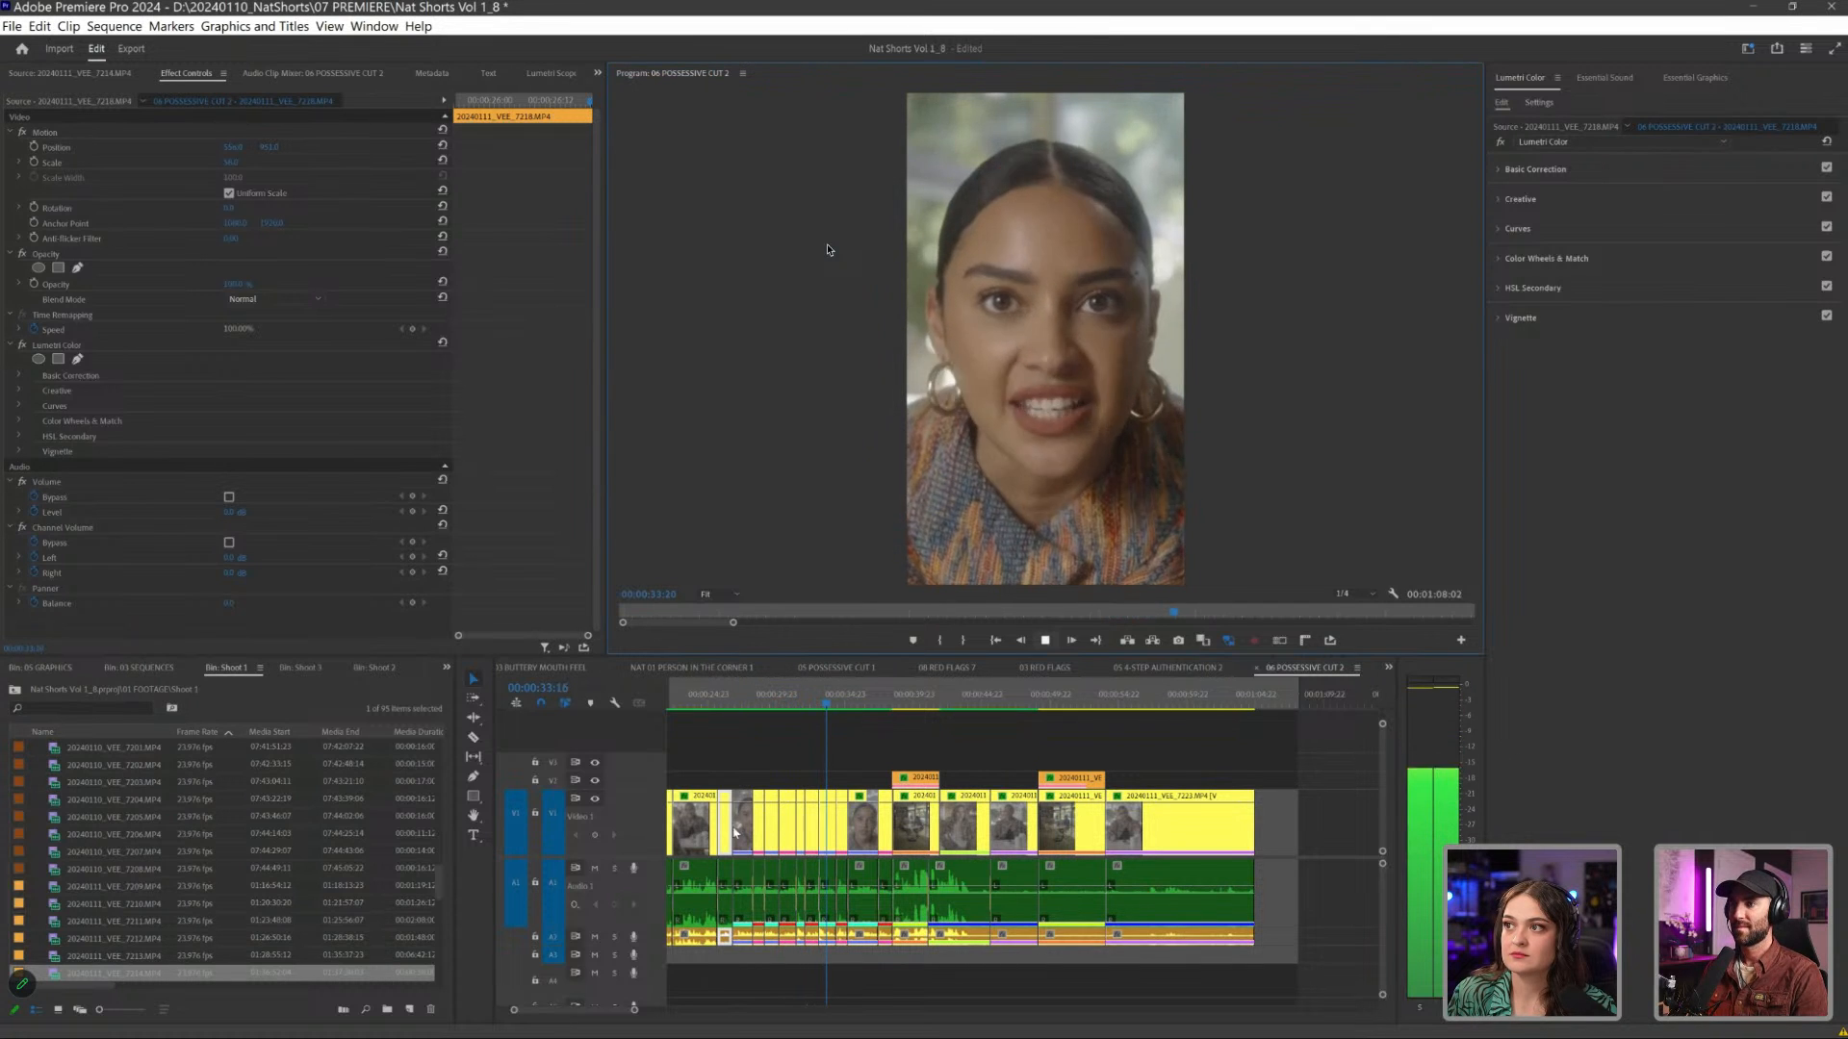
{"action": "key", "text": "space"}
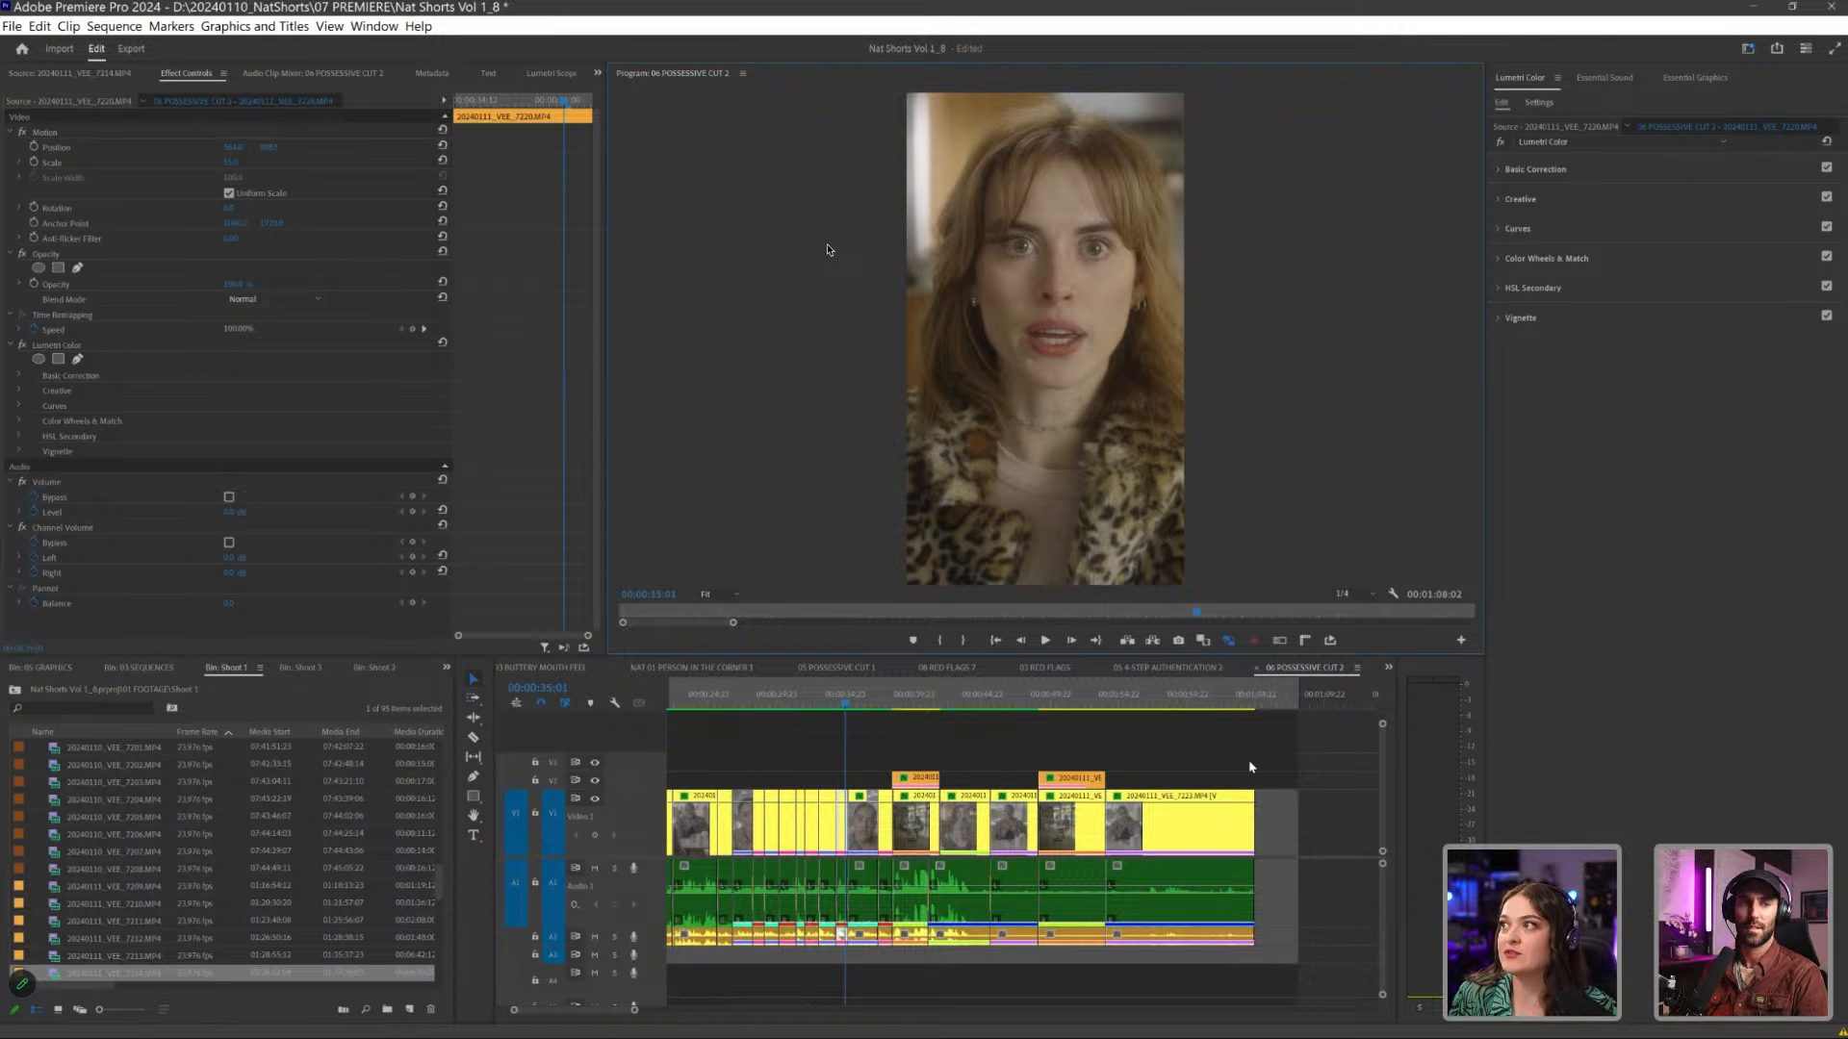
- Examine the close-up clip's dialogue settings in Essential Sound, and leave all timeline clips deselected
{"action": "left_click", "coordinate": [1604, 78]}
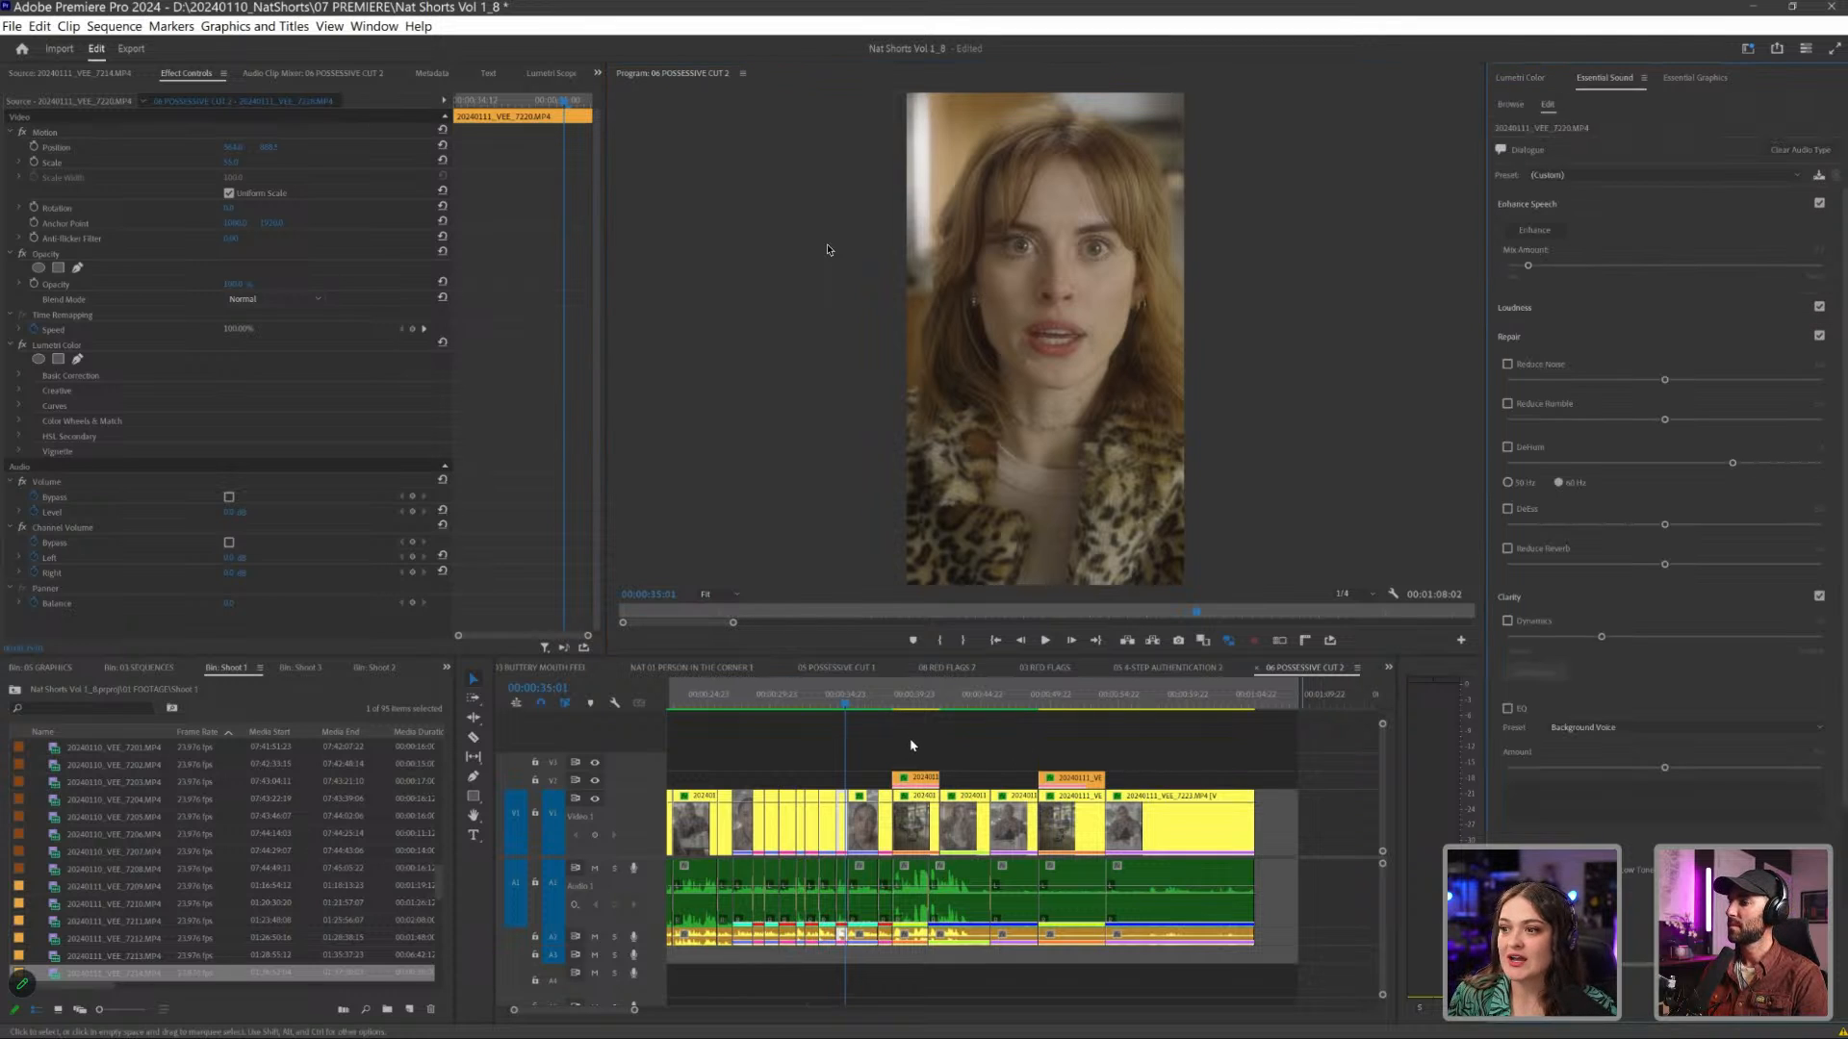
{"action": "key", "text": "ctrl+a"}
{"action": "scroll", "coordinate": [919, 739], "scroll_direction": "left", "scroll_amount": 3}
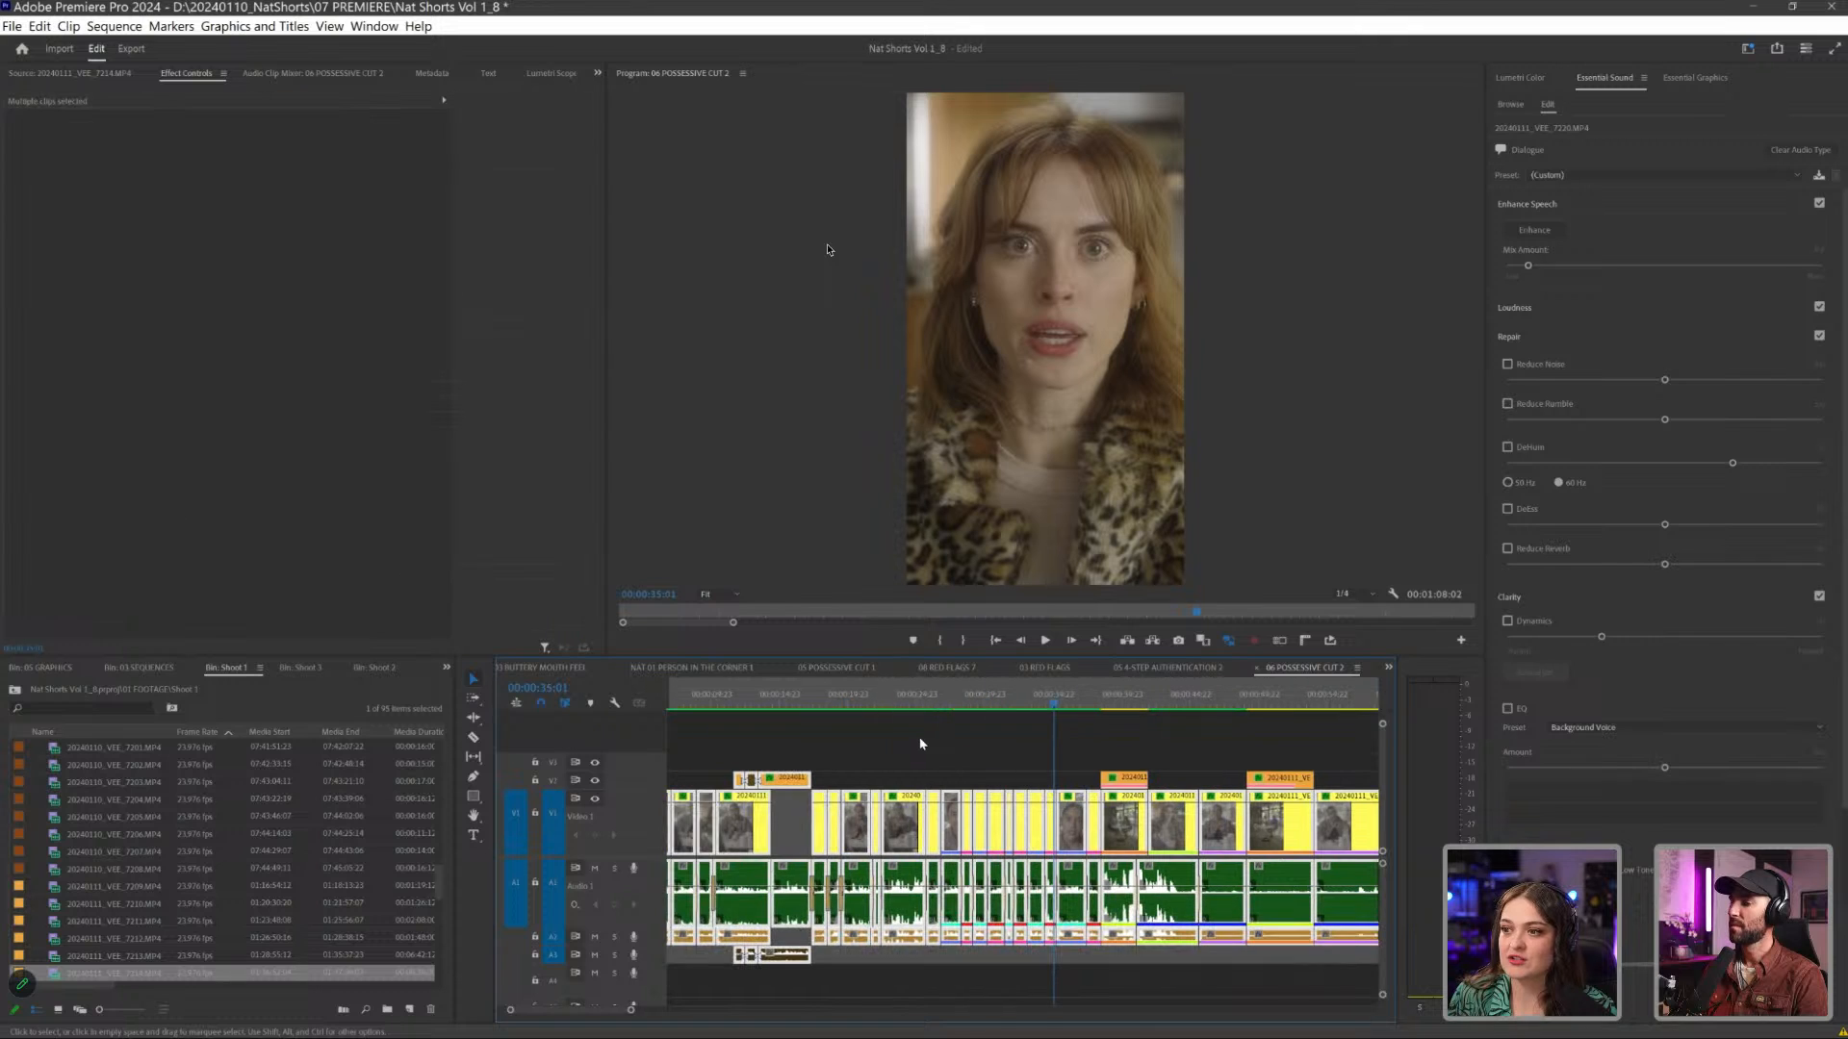
{"action": "left_click", "coordinate": [942, 739]}
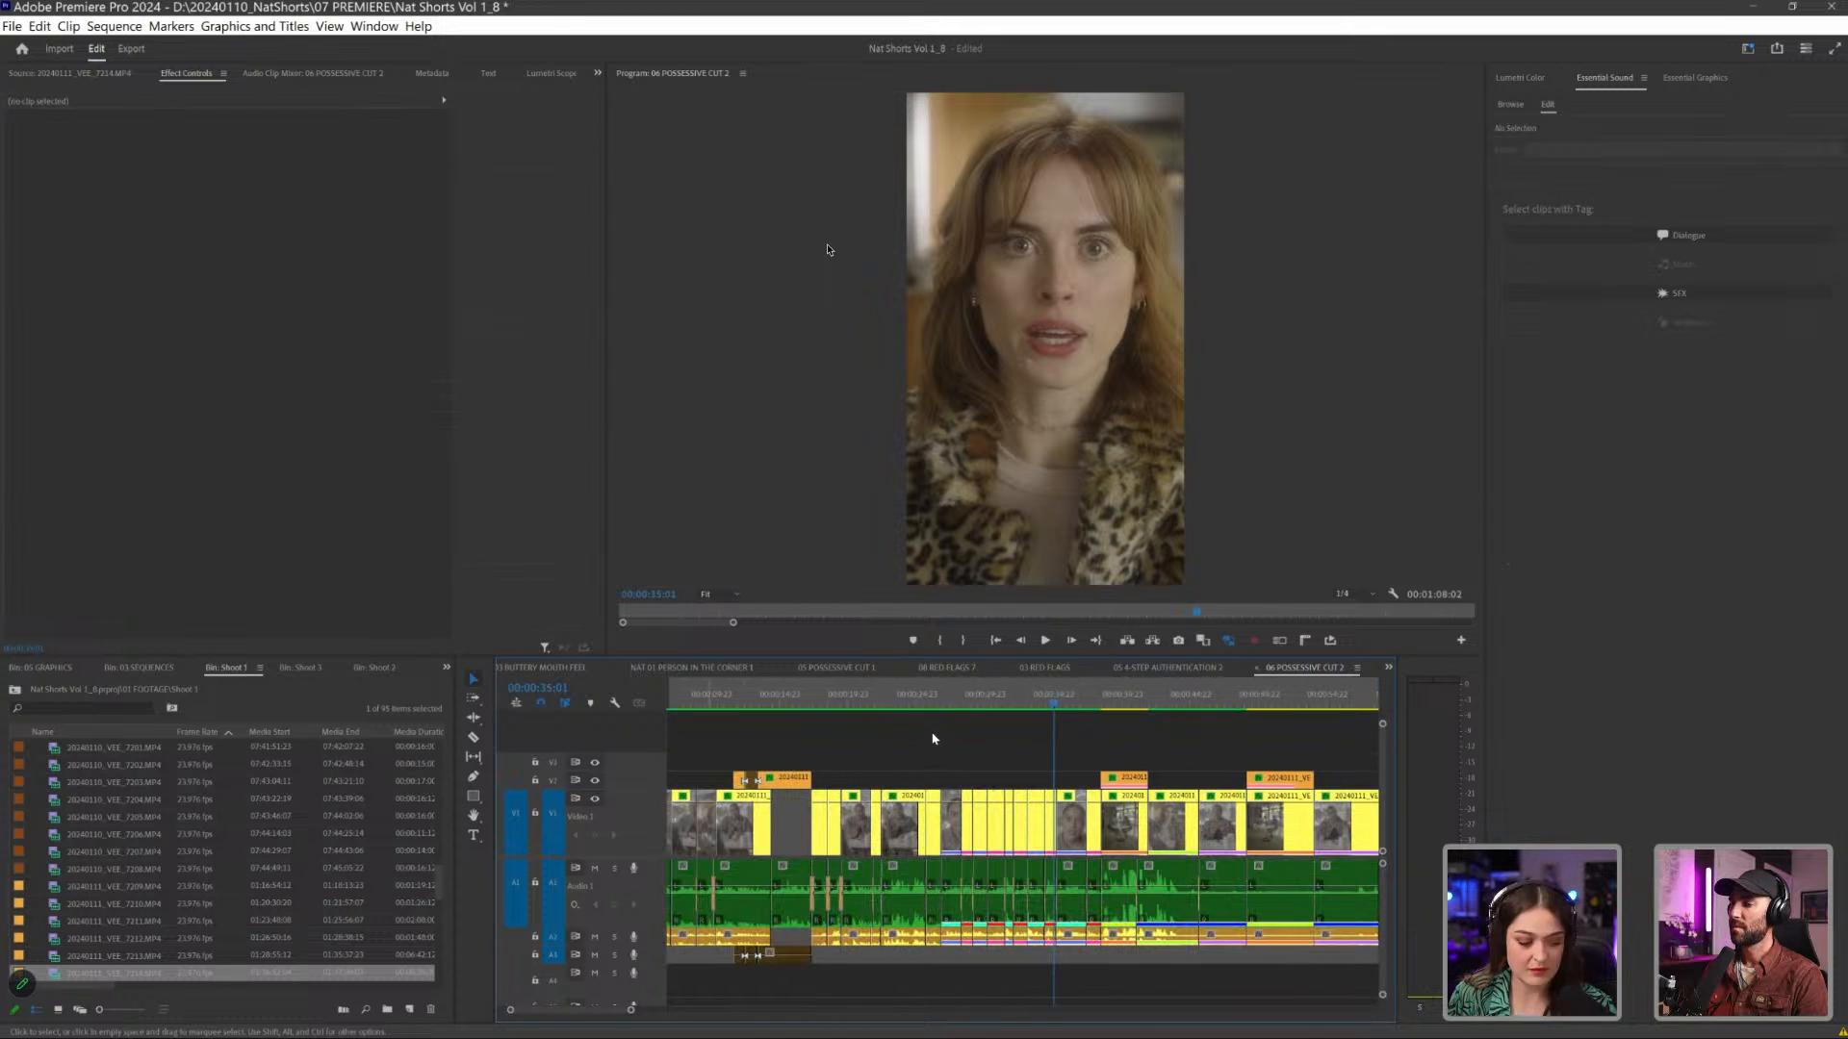
- Save the project and play the quick-line exchange from 00:00:29:00 to the leopard-coat woman's close-up at 00:00:33:01
{"action": "key", "text": "ctrl+s"}
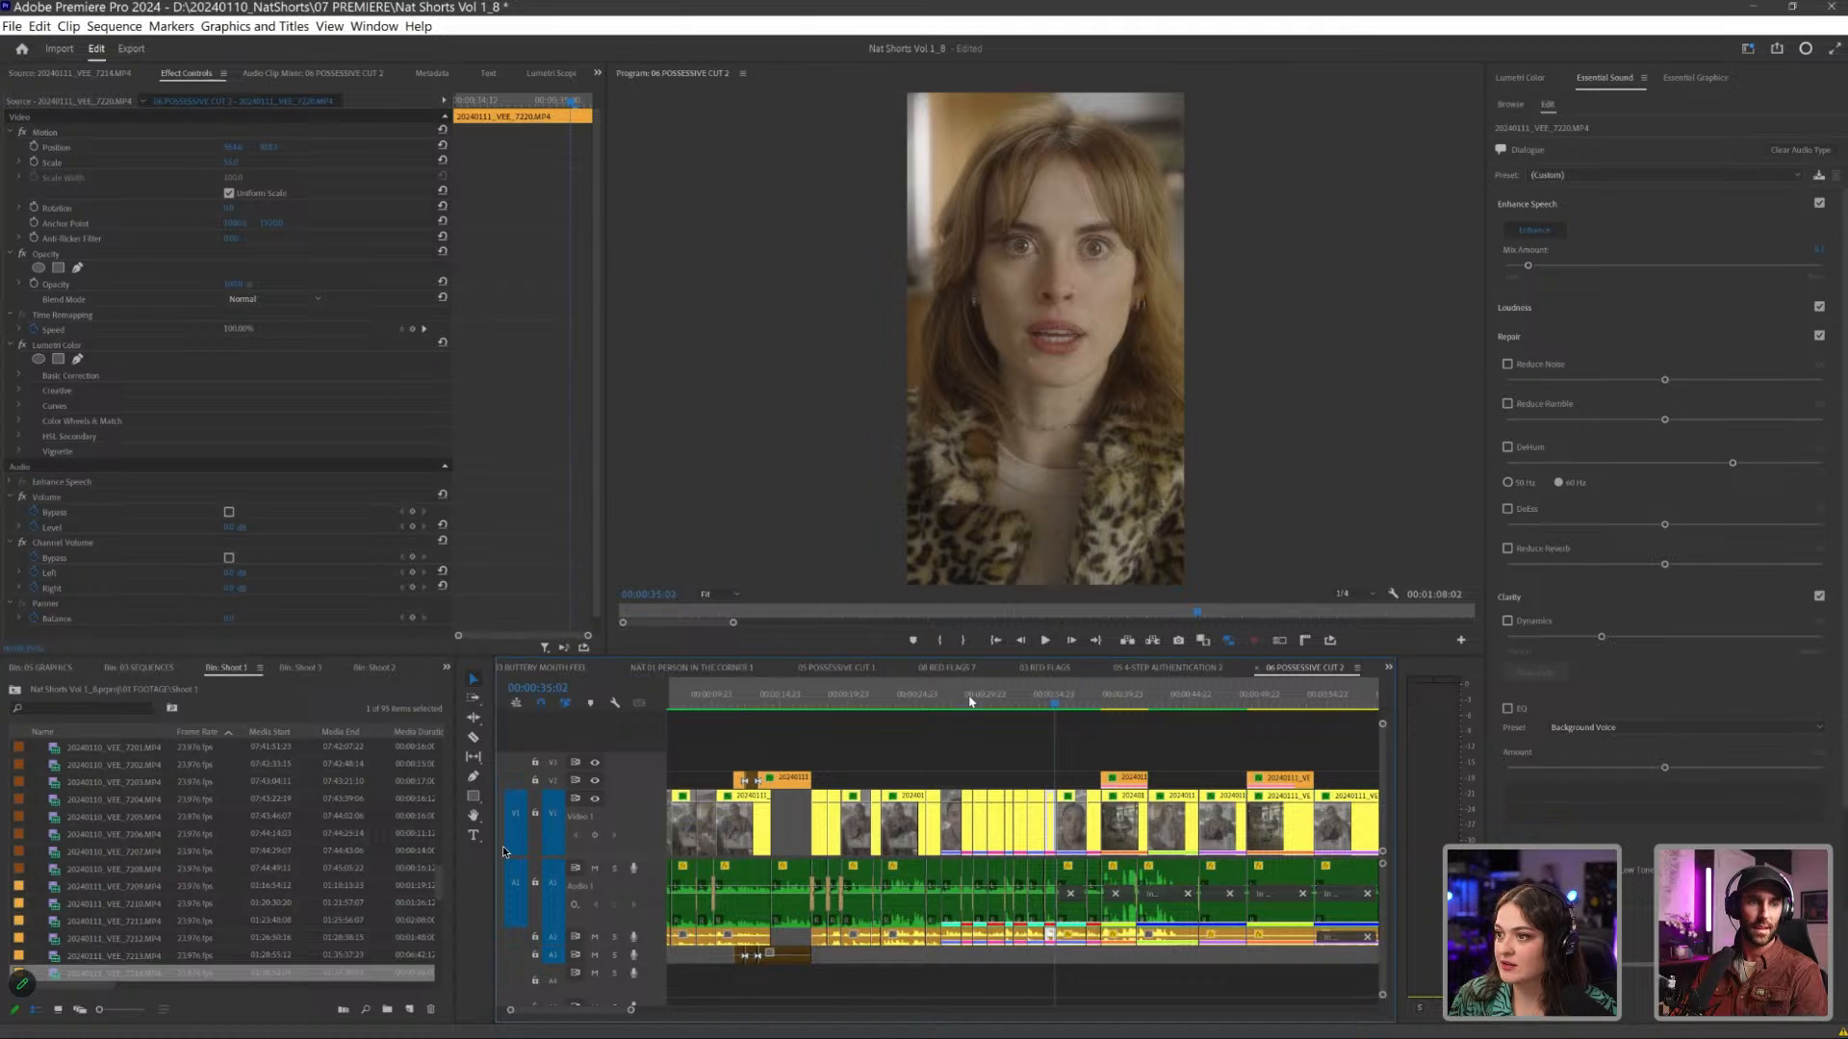
{"action": "left_click", "coordinate": [971, 697]}
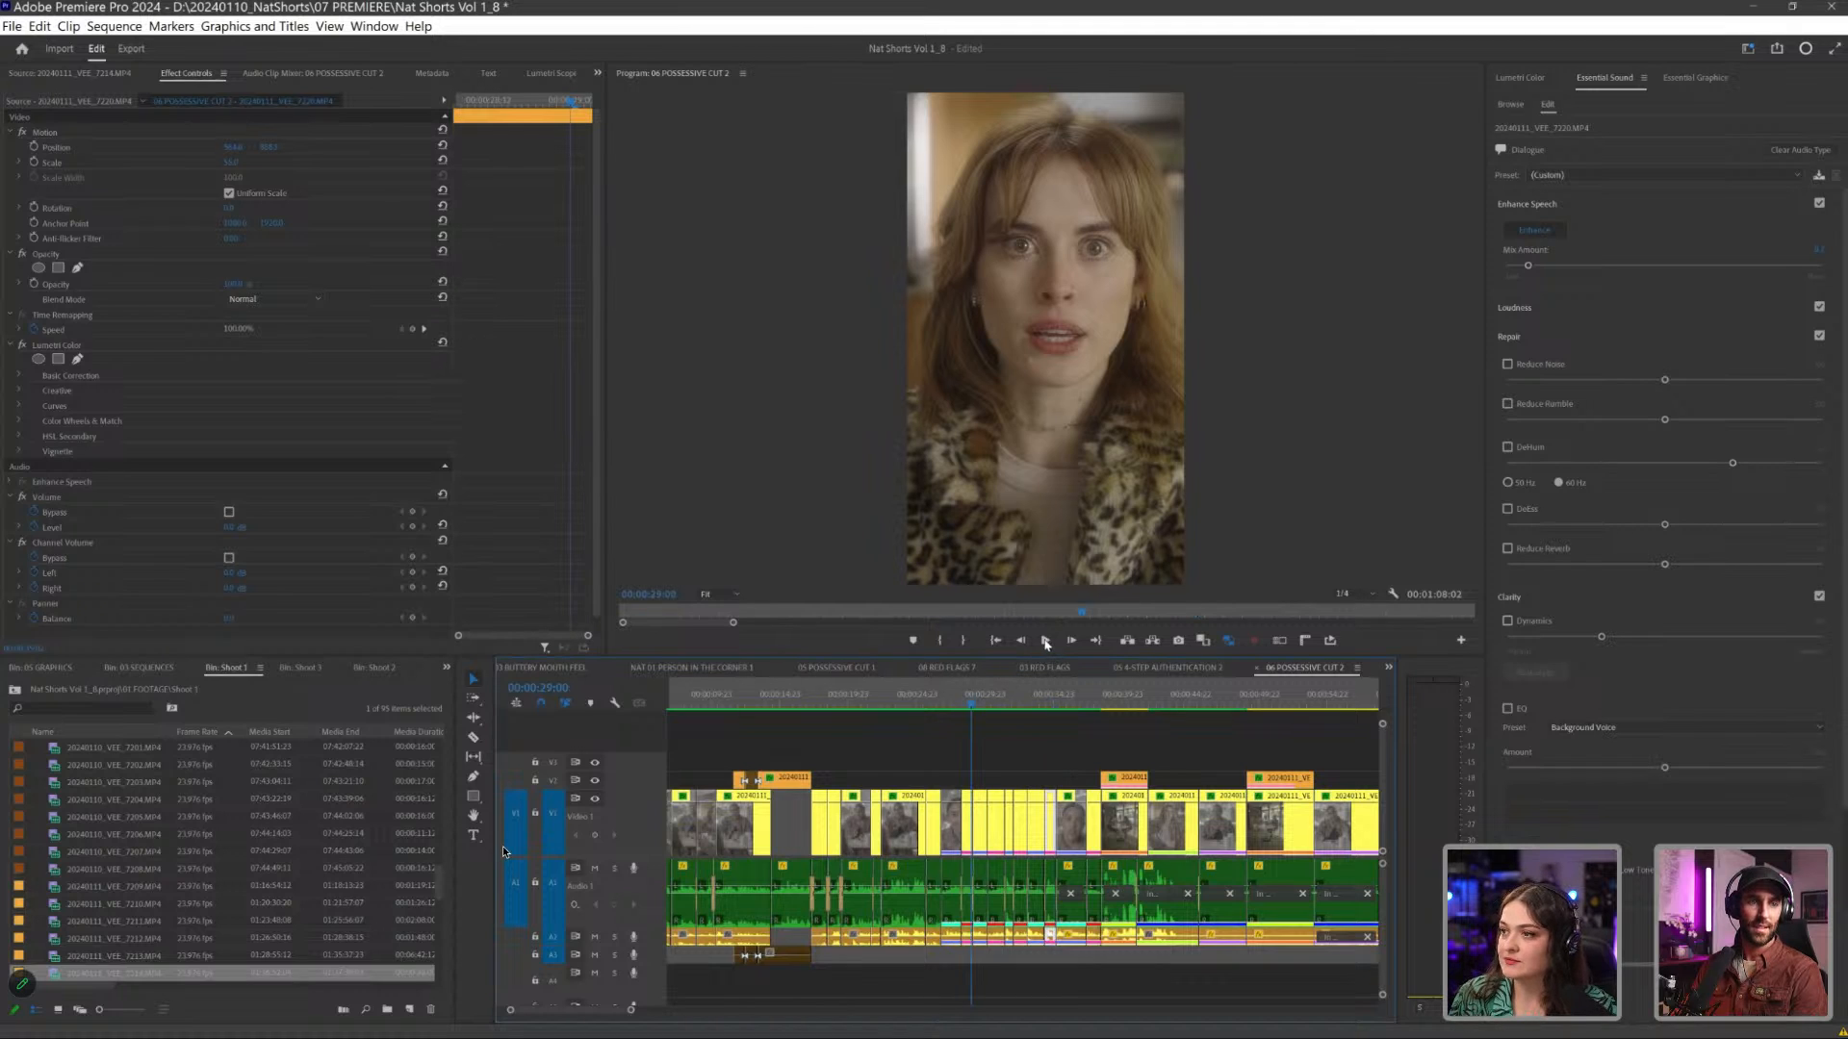
{"action": "left_click", "coordinate": [1046, 641]}
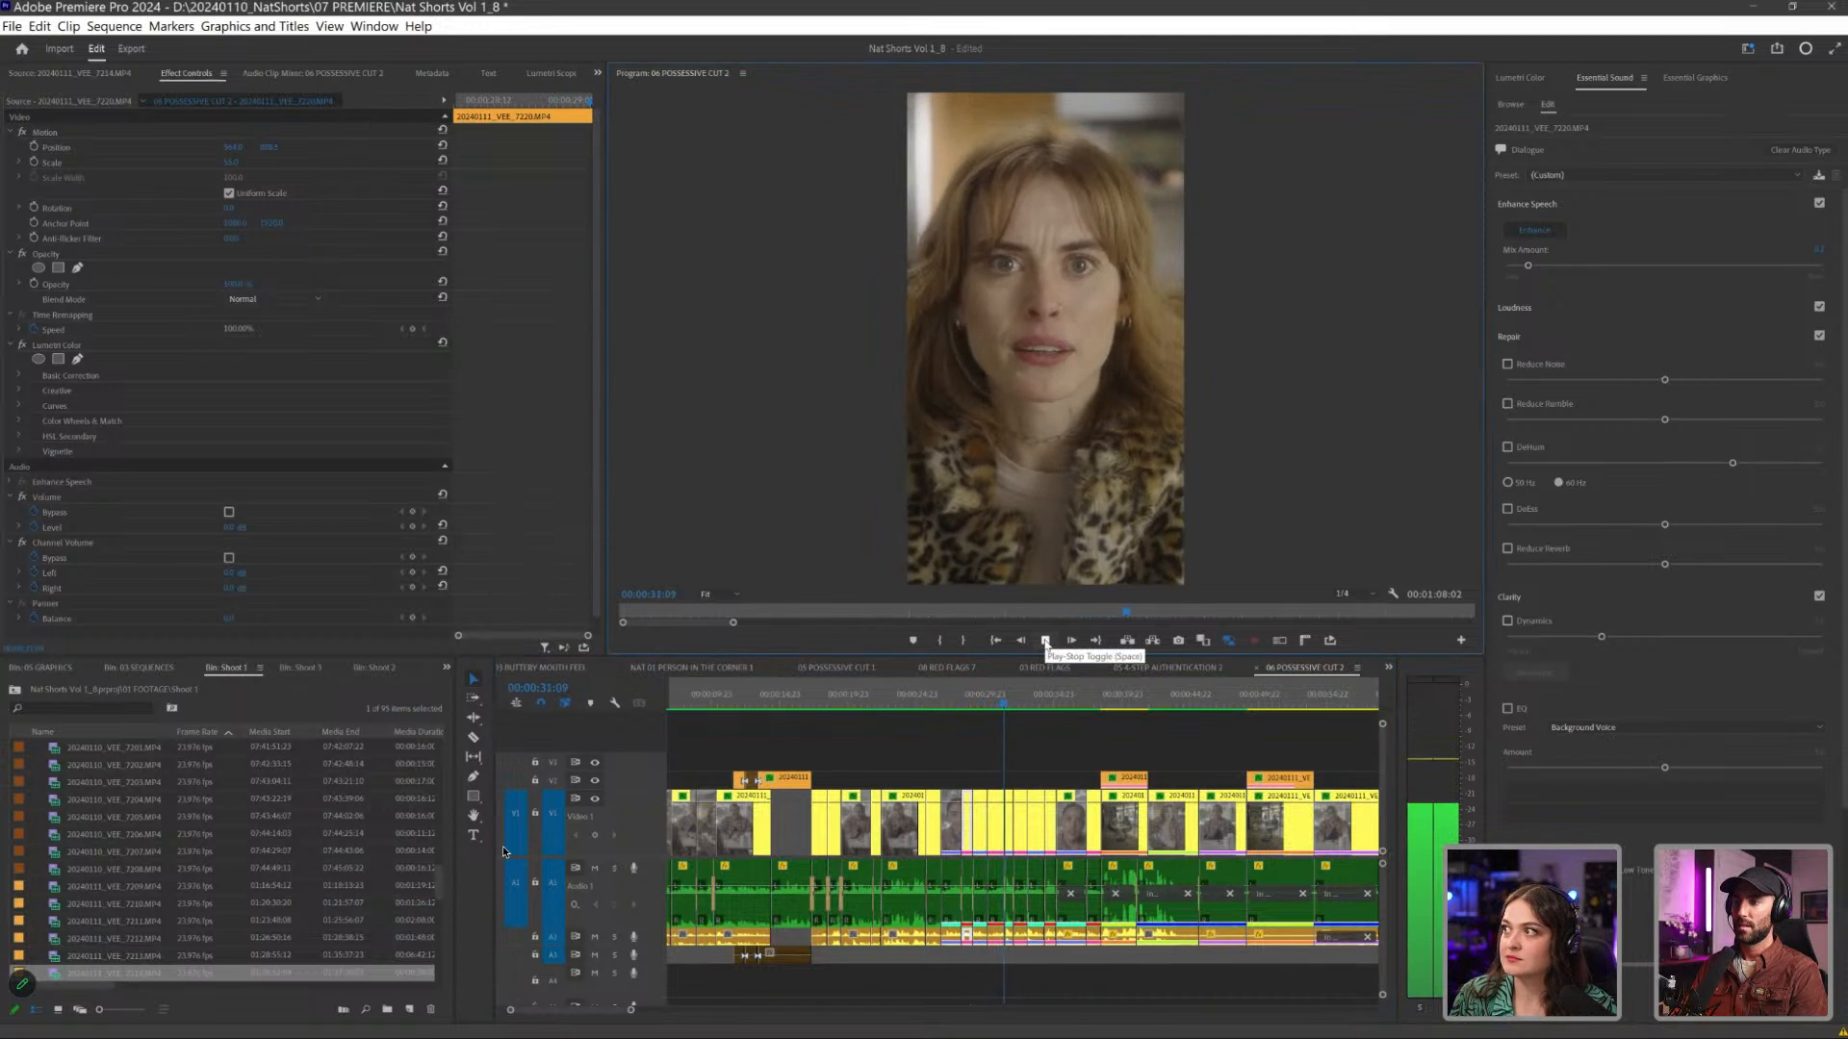
{"action": "left_click", "coordinate": [1045, 643]}
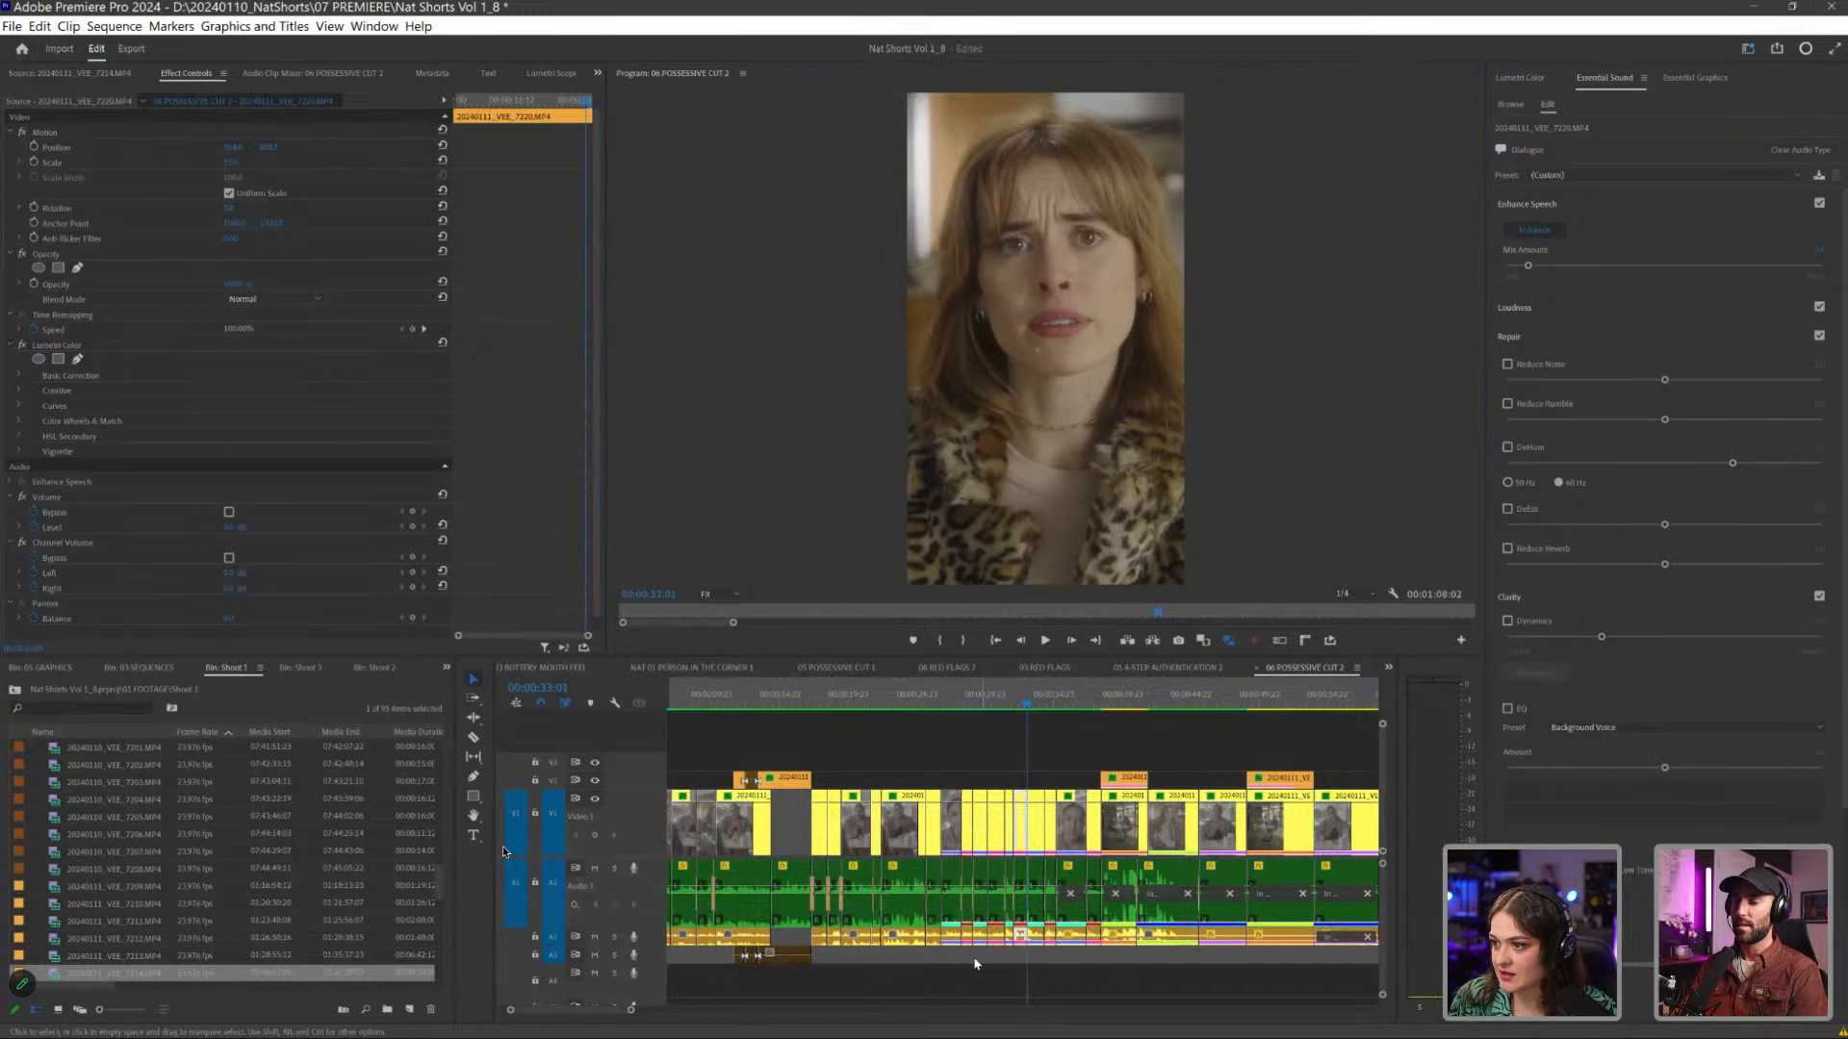
- Examine the Essential Sound dialogue settings of the close-up audio just before 00:00:33:01, leaving all timeline clips deselected
{"action": "left_click", "coordinate": [1019, 940]}
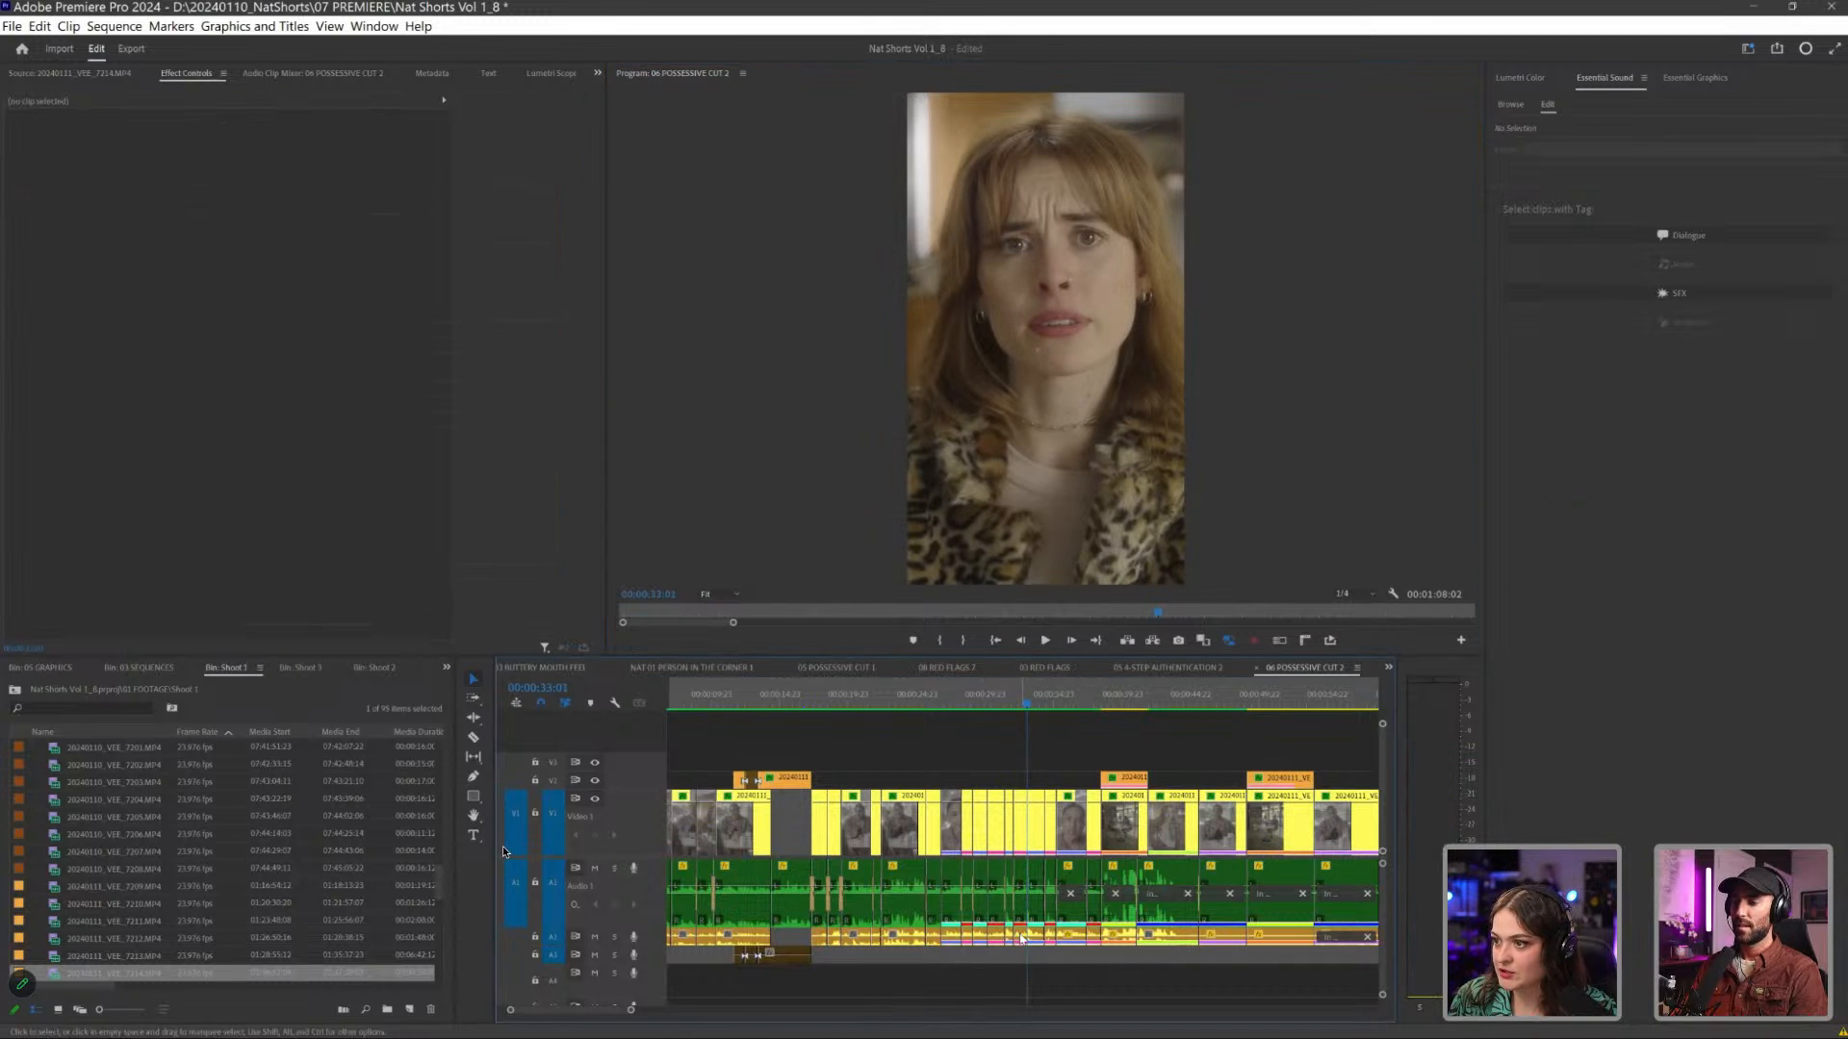
{"action": "left_click", "coordinate": [1020, 936]}
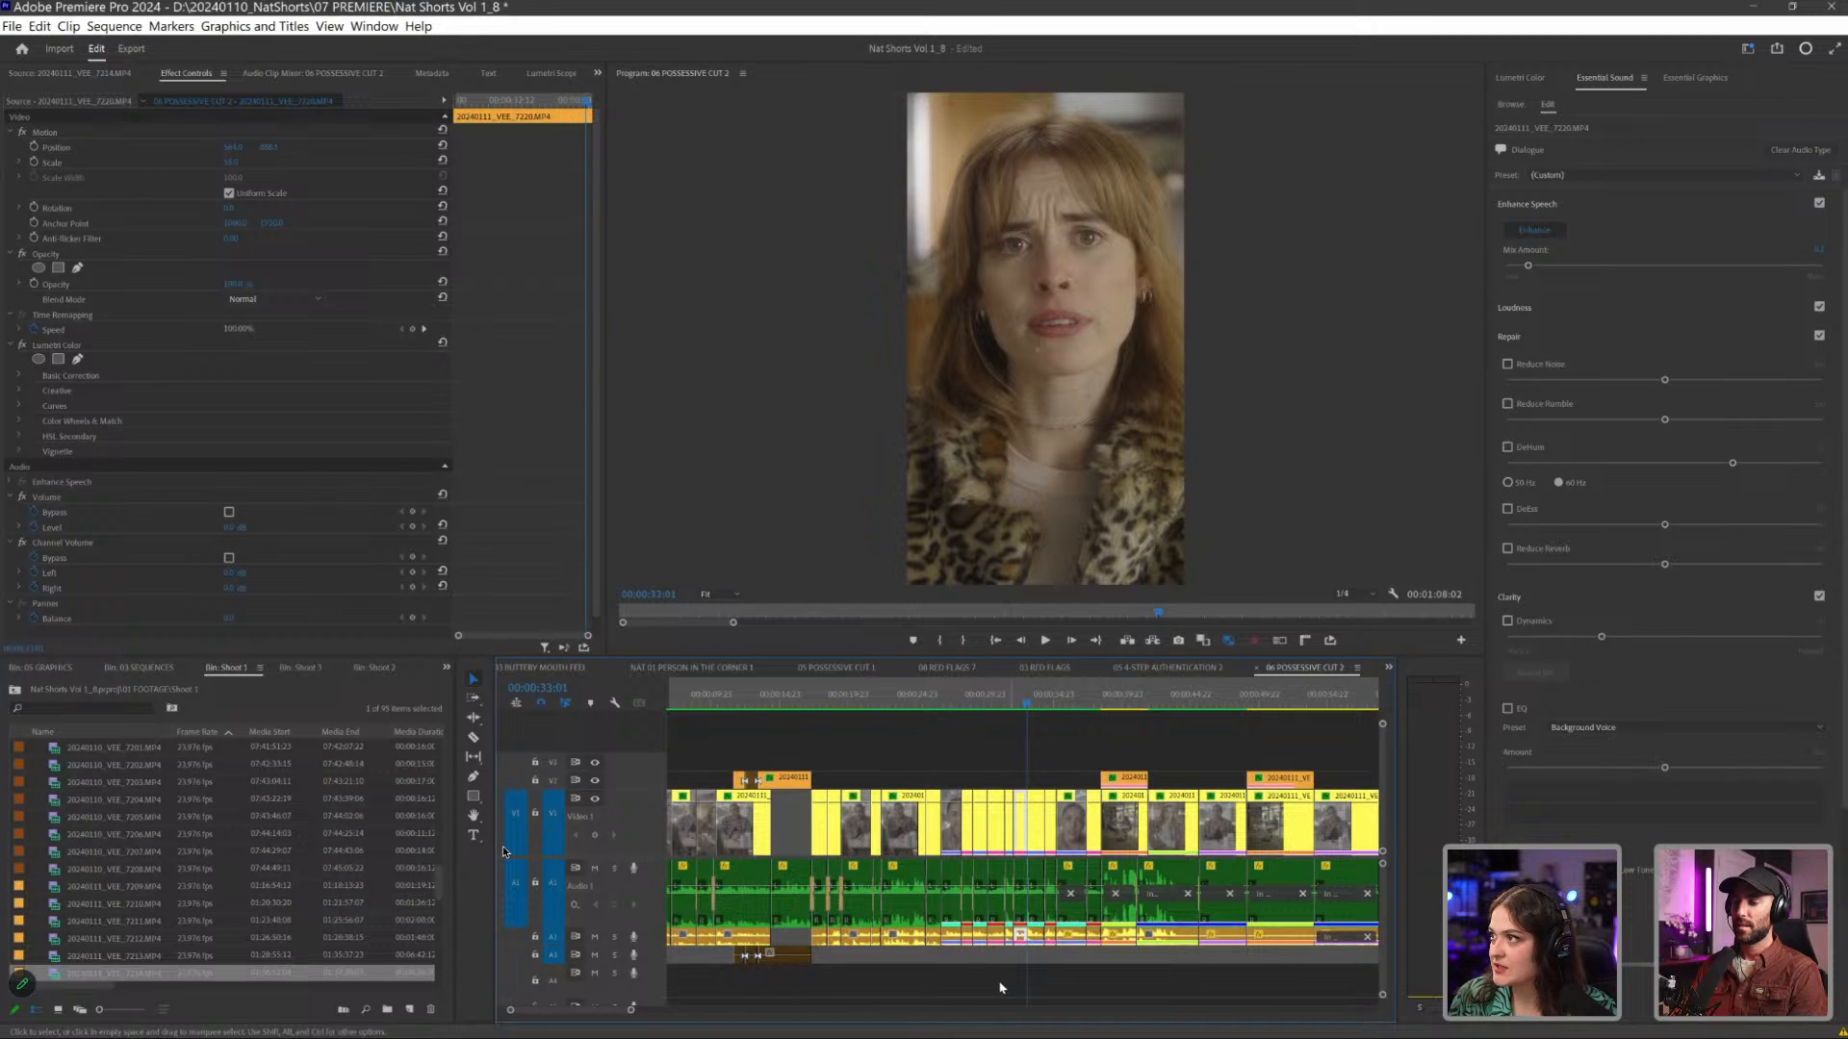
{"action": "left_click", "coordinate": [967, 972]}
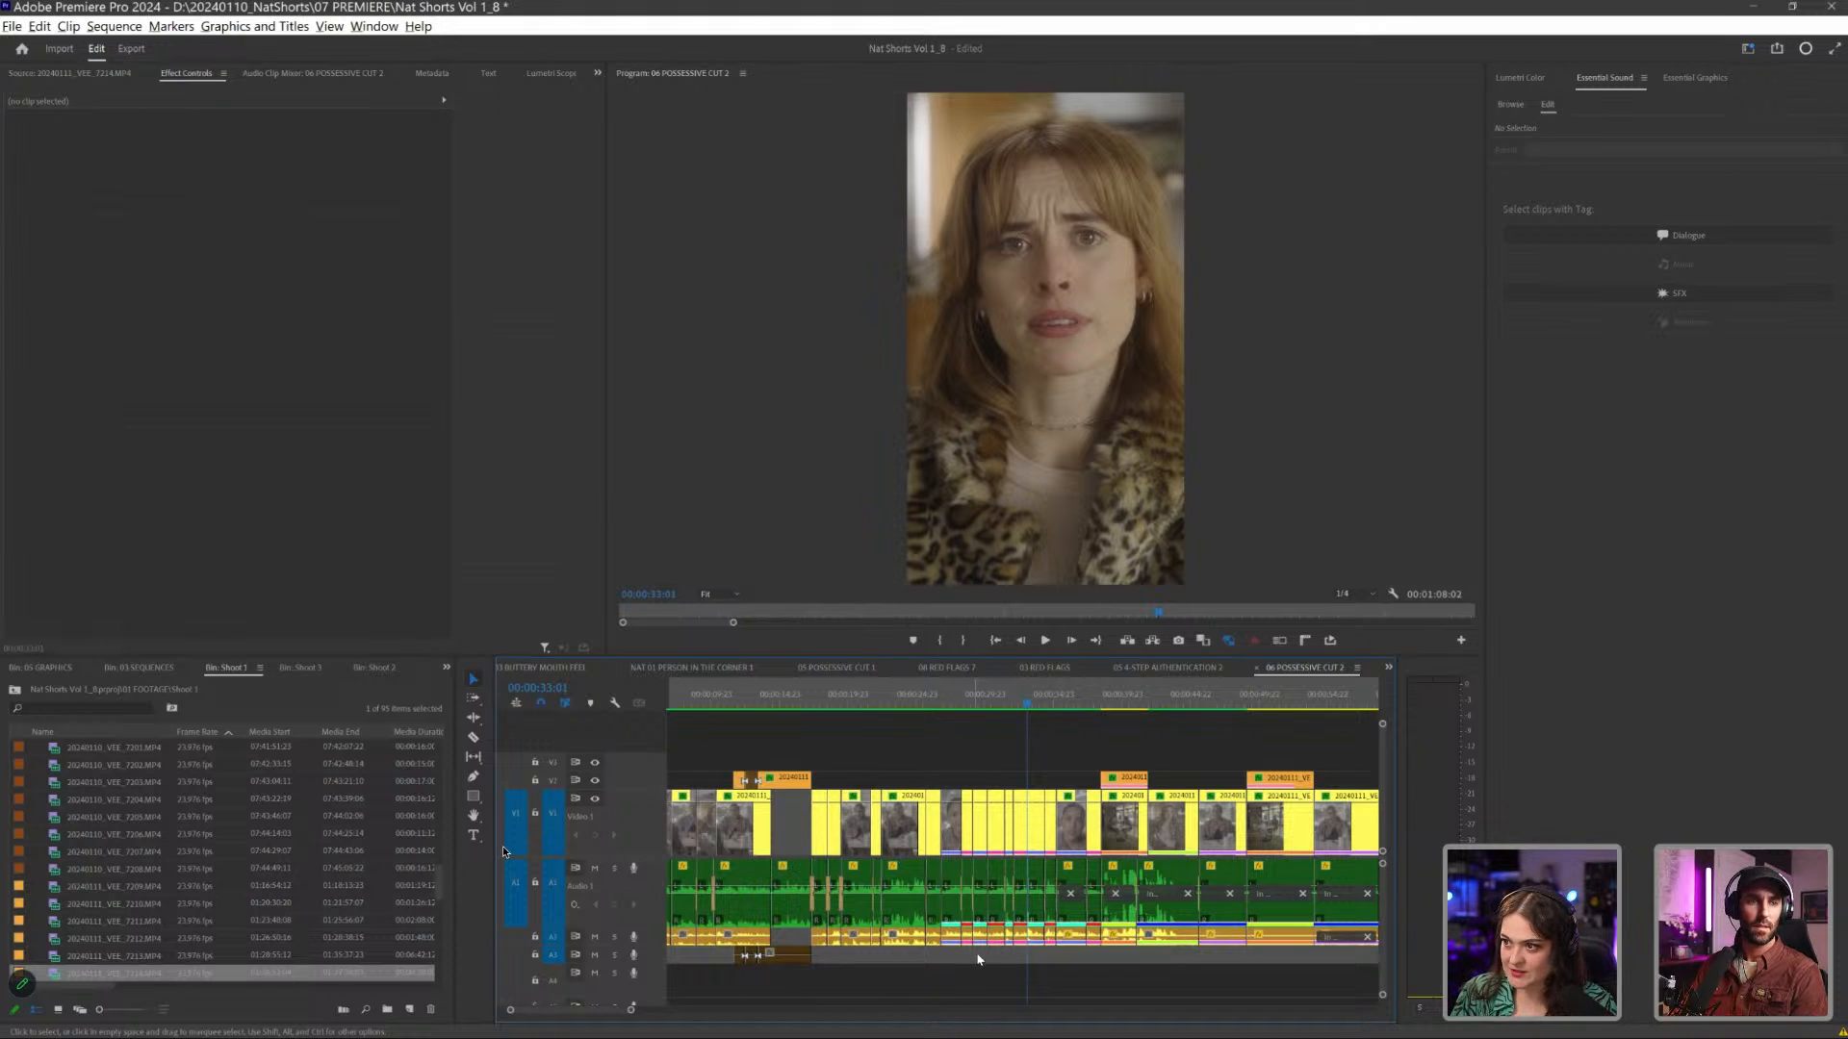
- Tag the audio clips in the first part of the quick-line exchange, around 00:00:29:06, as Dialogue and queue them for Enhance Speech
{"action": "left_click", "coordinate": [977, 705]}
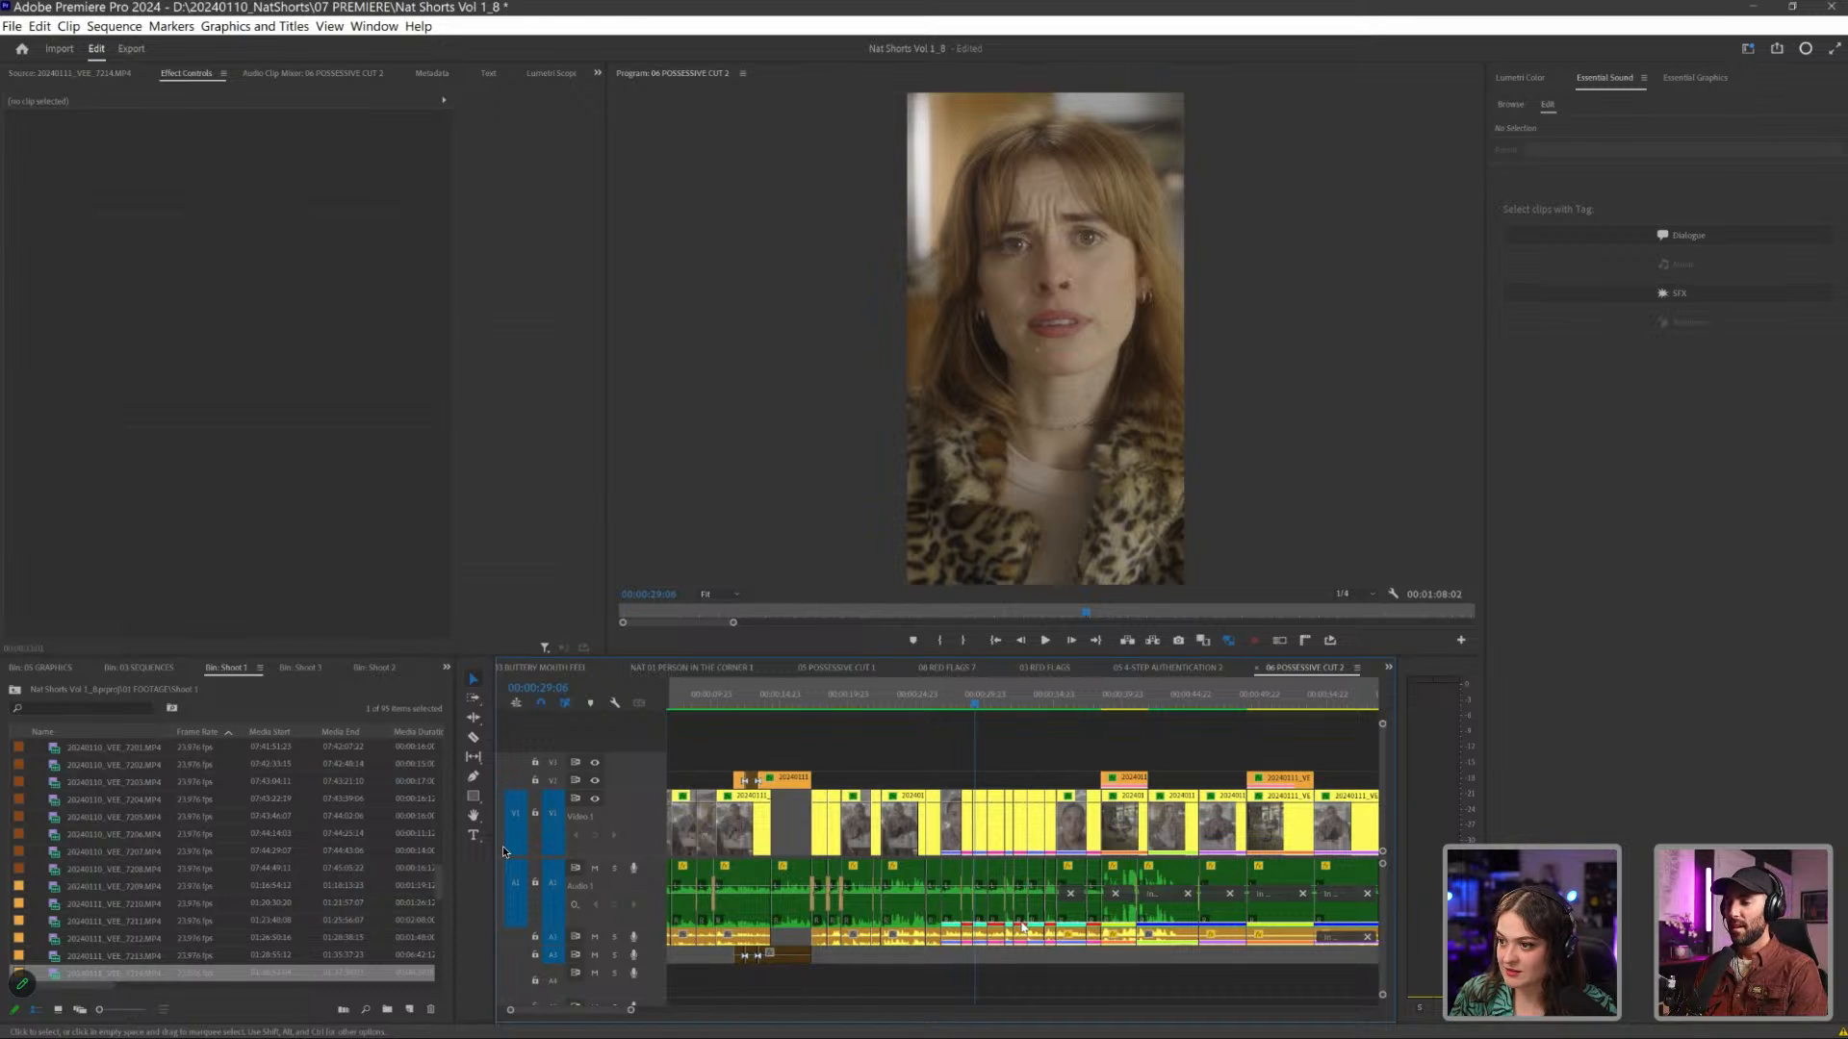
{"action": "left_click_drag", "start_coordinate": [960, 957], "coordinate": [1024, 902]}
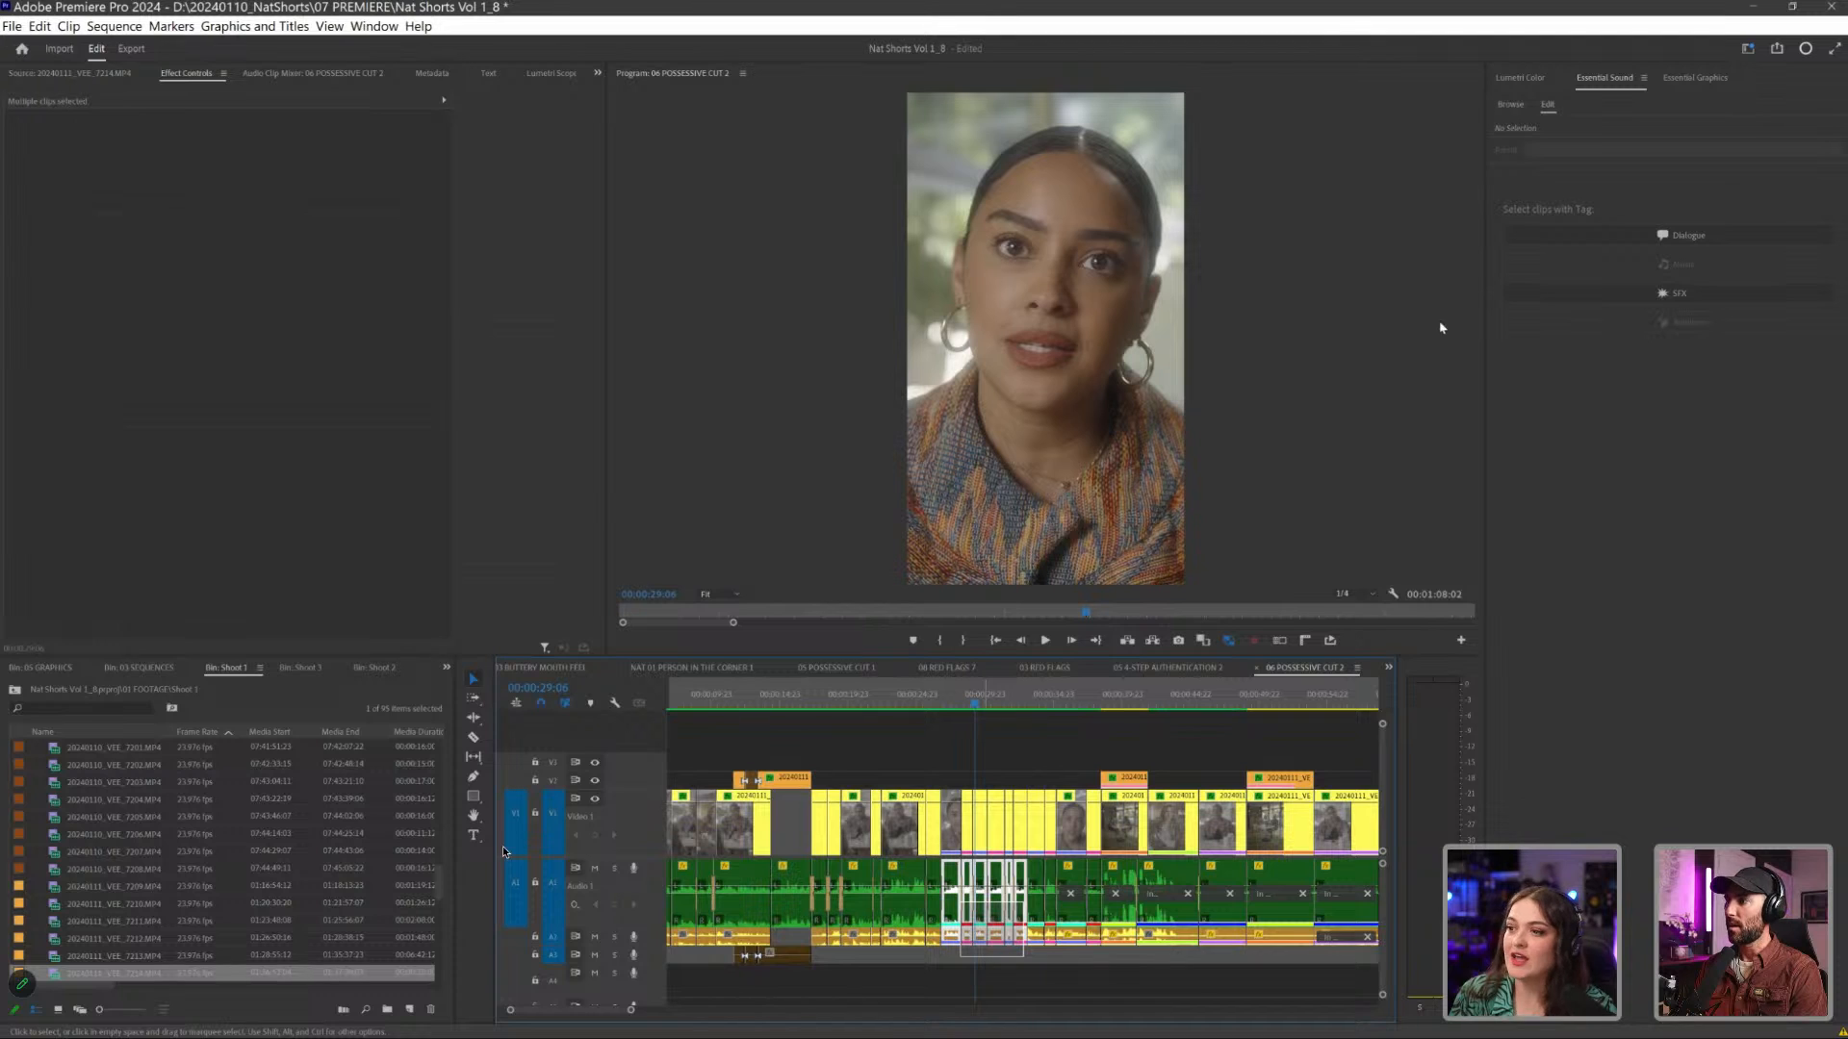
{"action": "left_click", "coordinate": [1620, 243]}
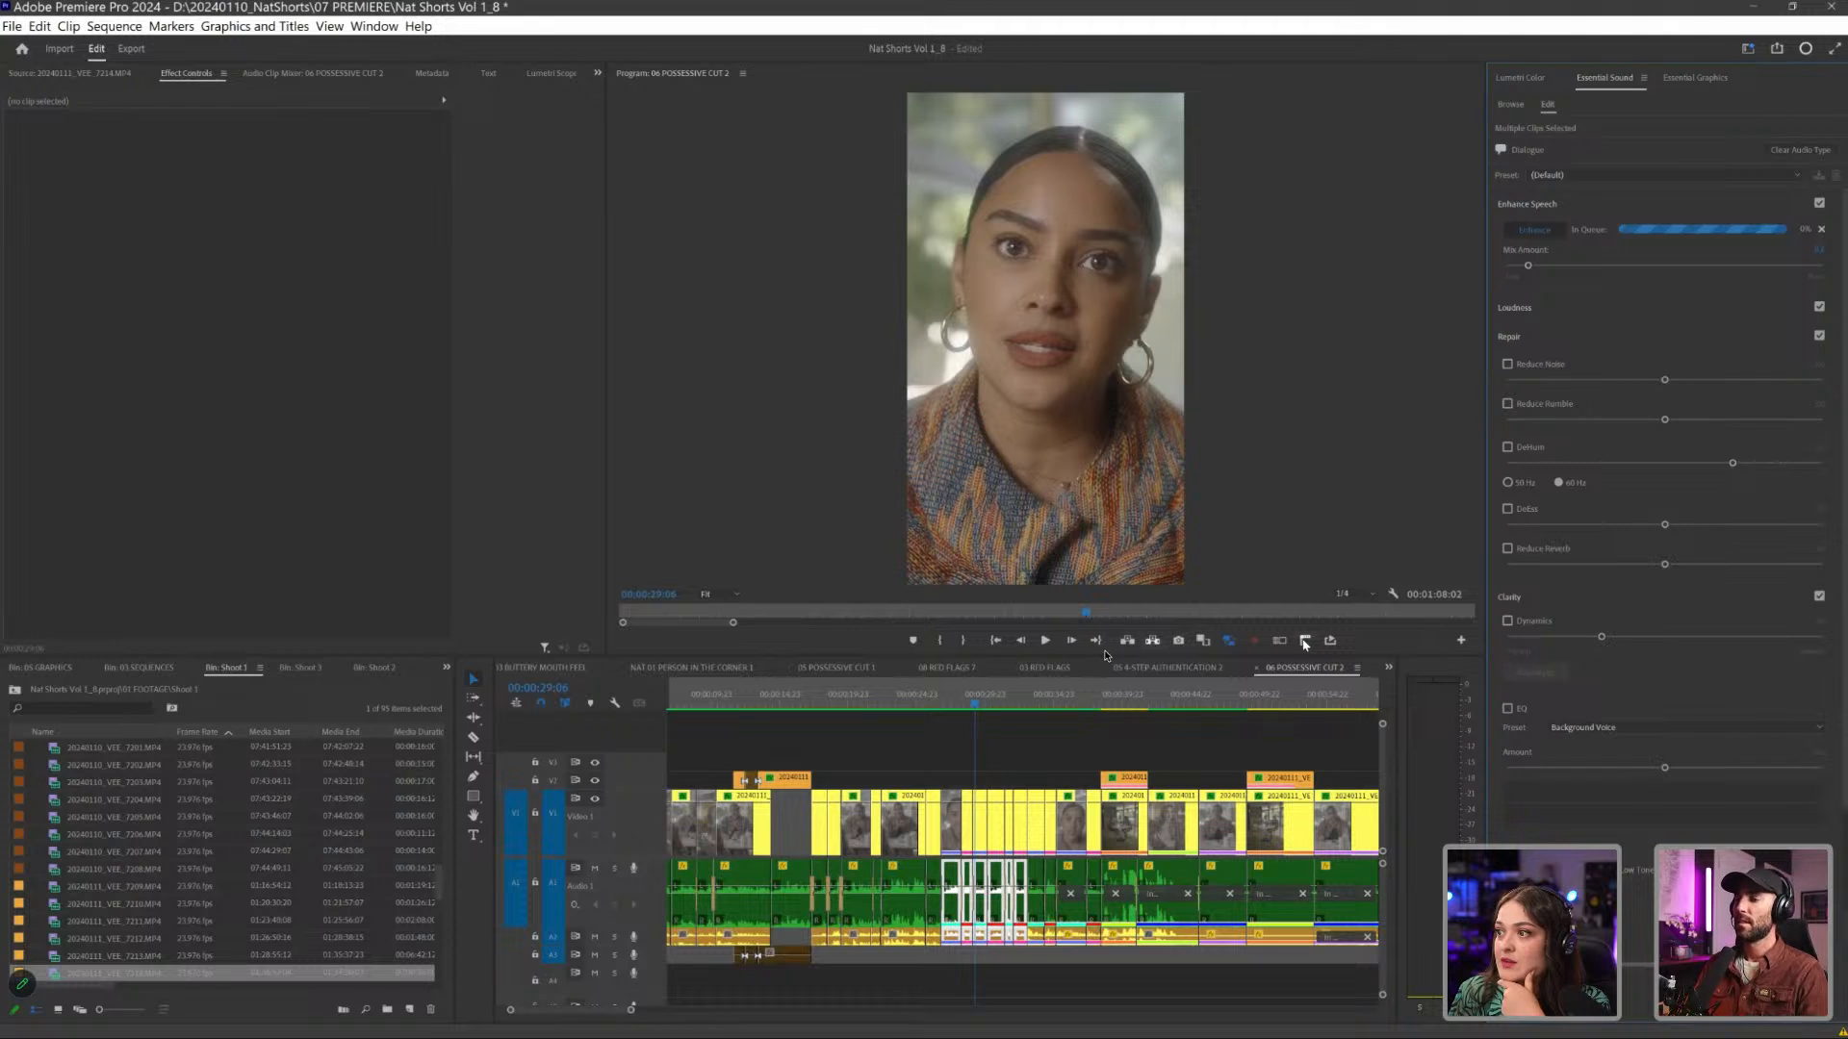
- Show the program rulers to place a horizontal guide at the hoop-earring woman's eye level, and select her close-up clip at 00:00:29:06
{"action": "left_click", "coordinate": [1304, 641]}
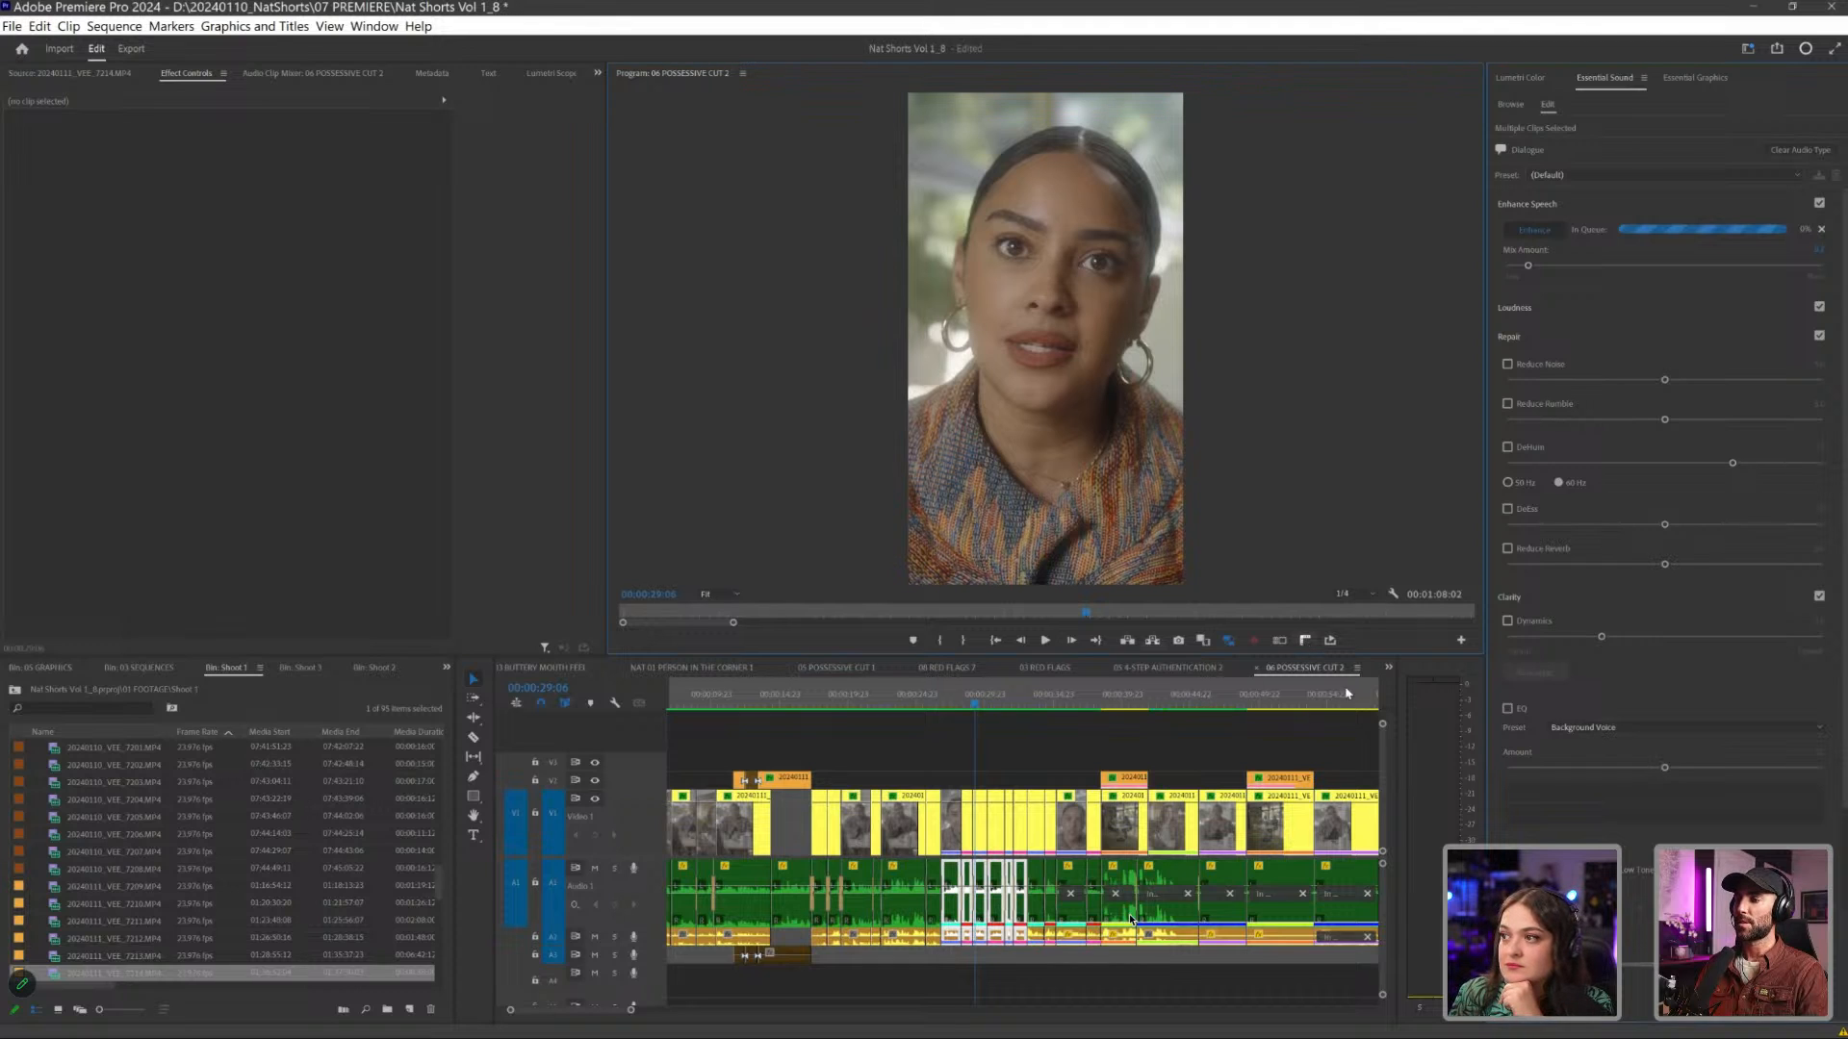
{"action": "left_click", "coordinate": [1306, 641]}
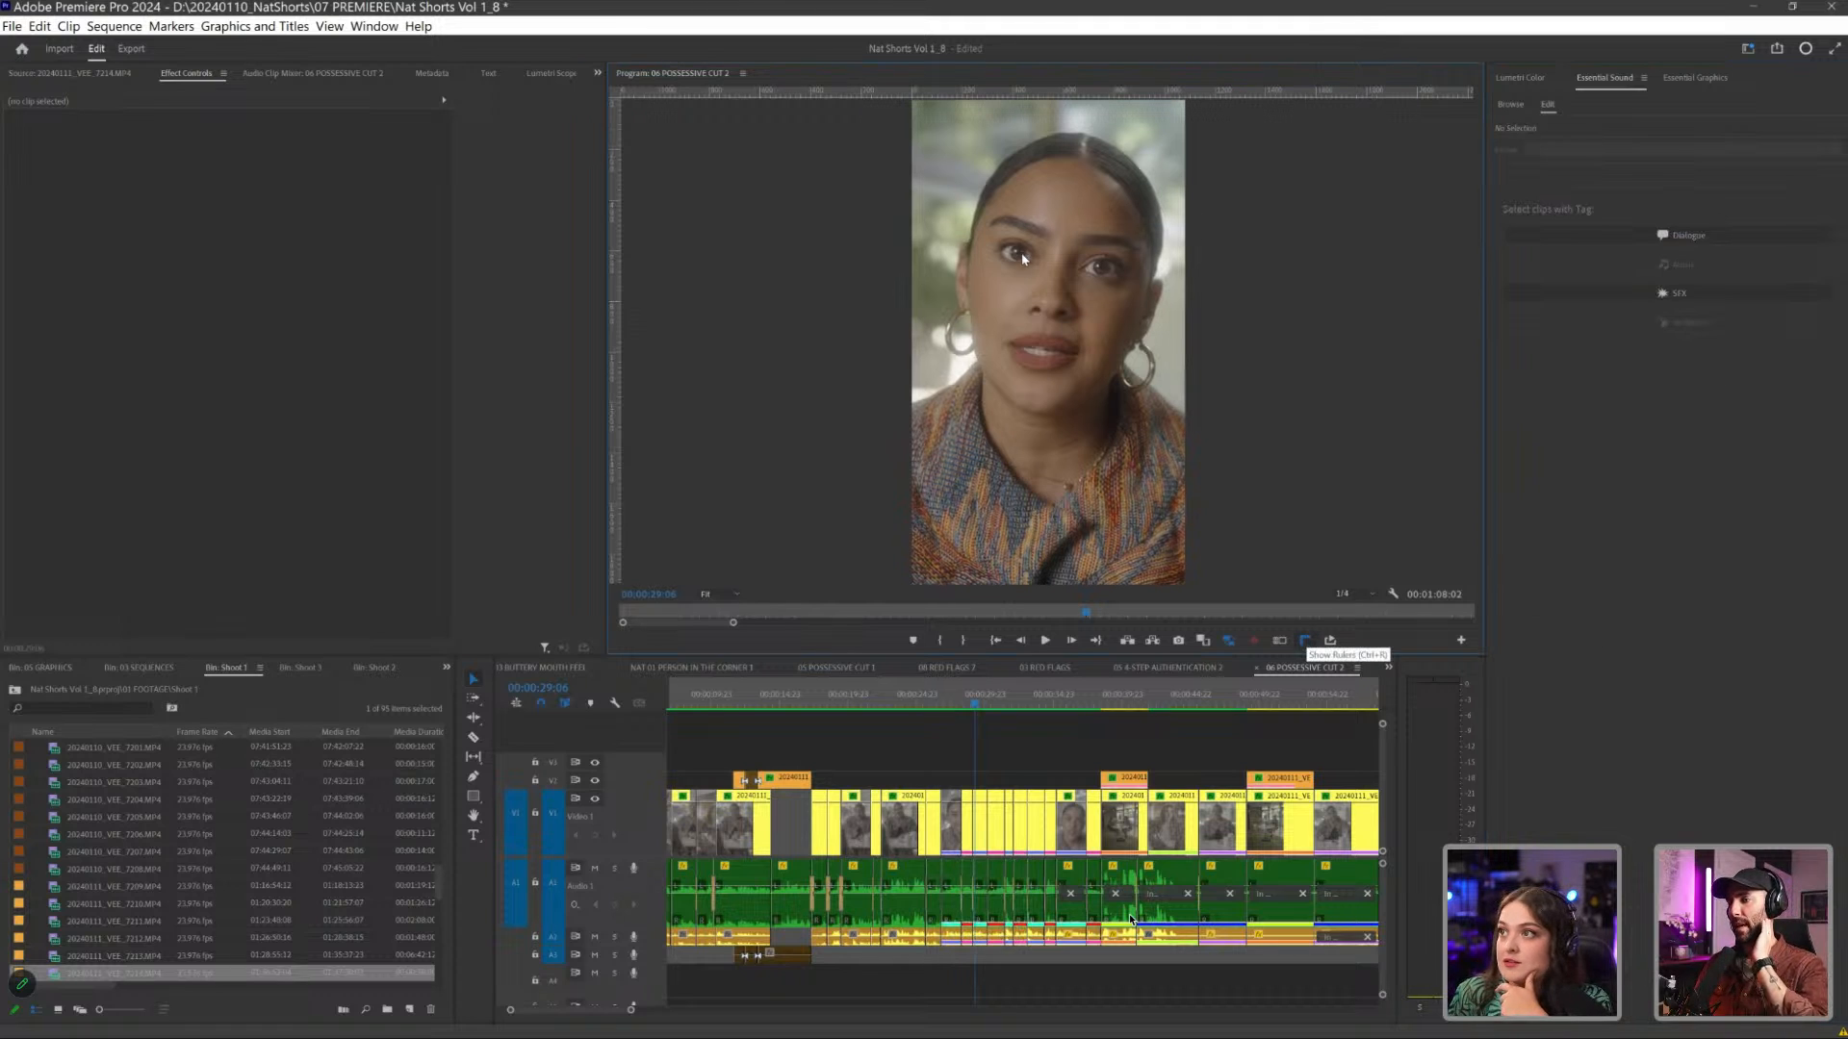
{"action": "left_click_drag", "start_coordinate": [1160, 244], "coordinate": [1157, 269]}
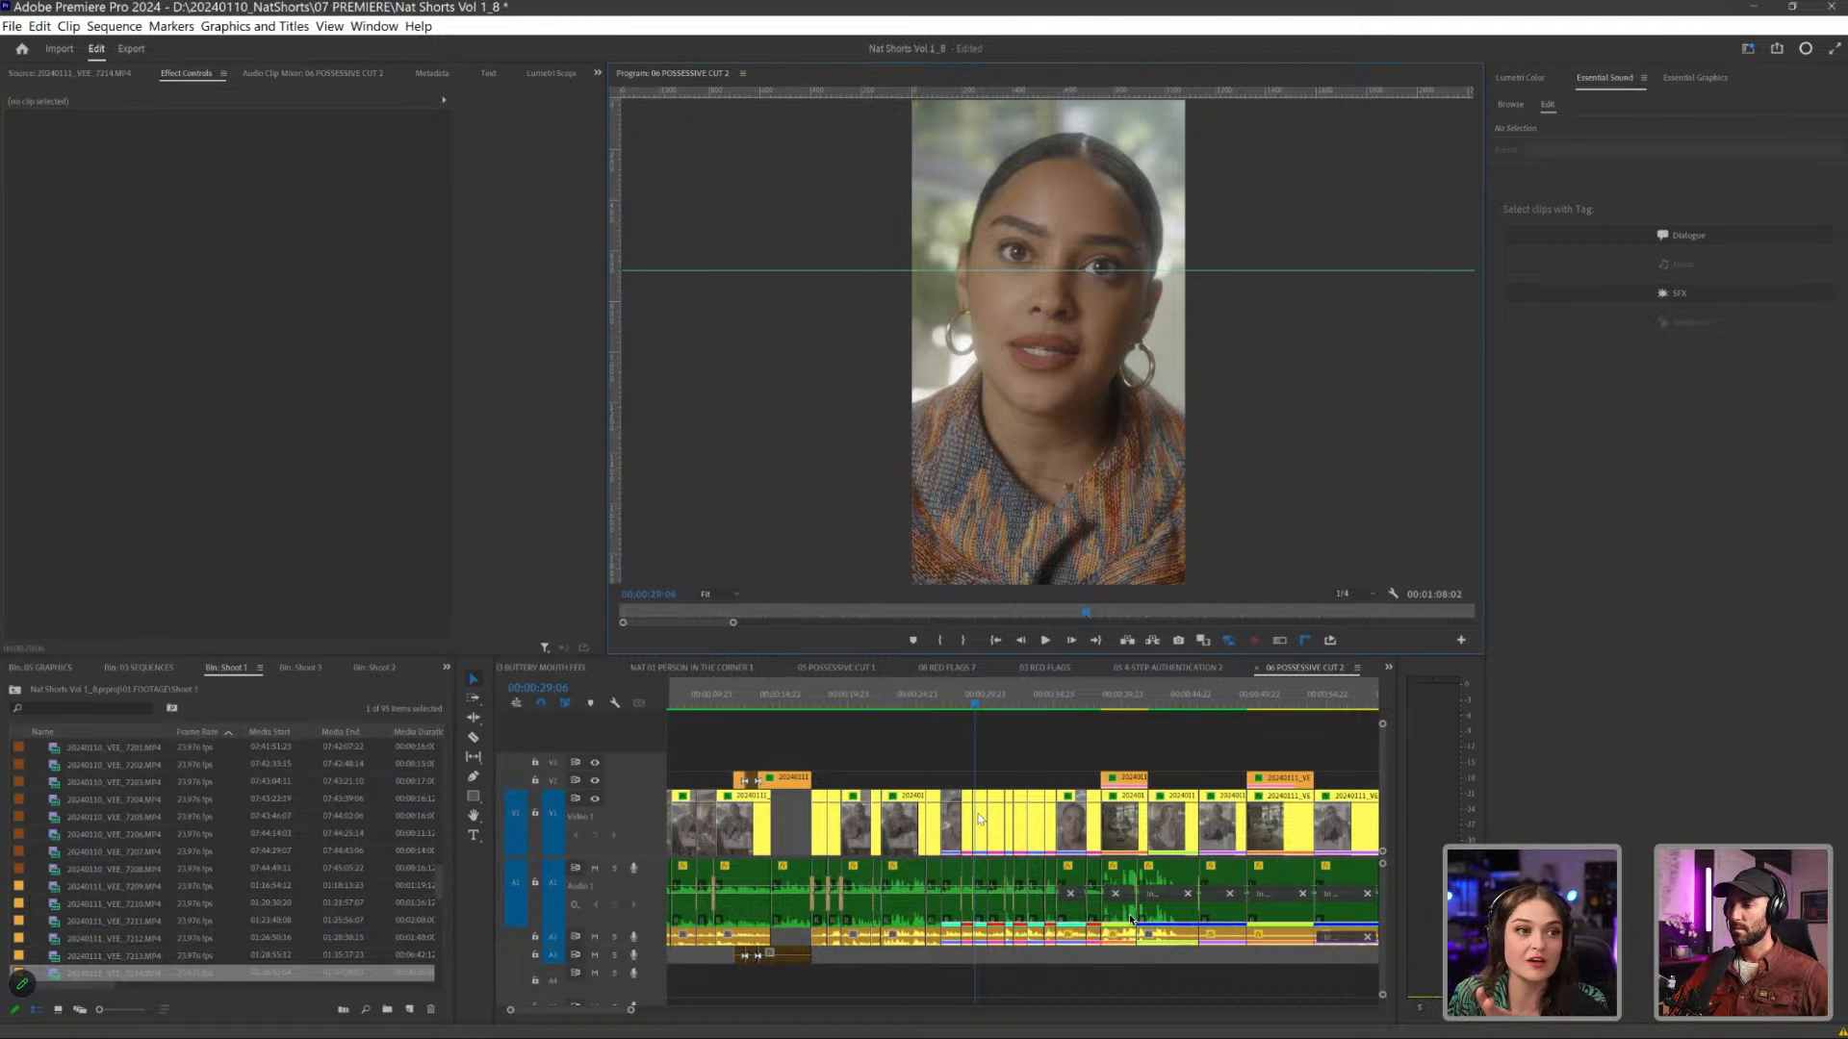
{"action": "left_click", "coordinate": [980, 819]}
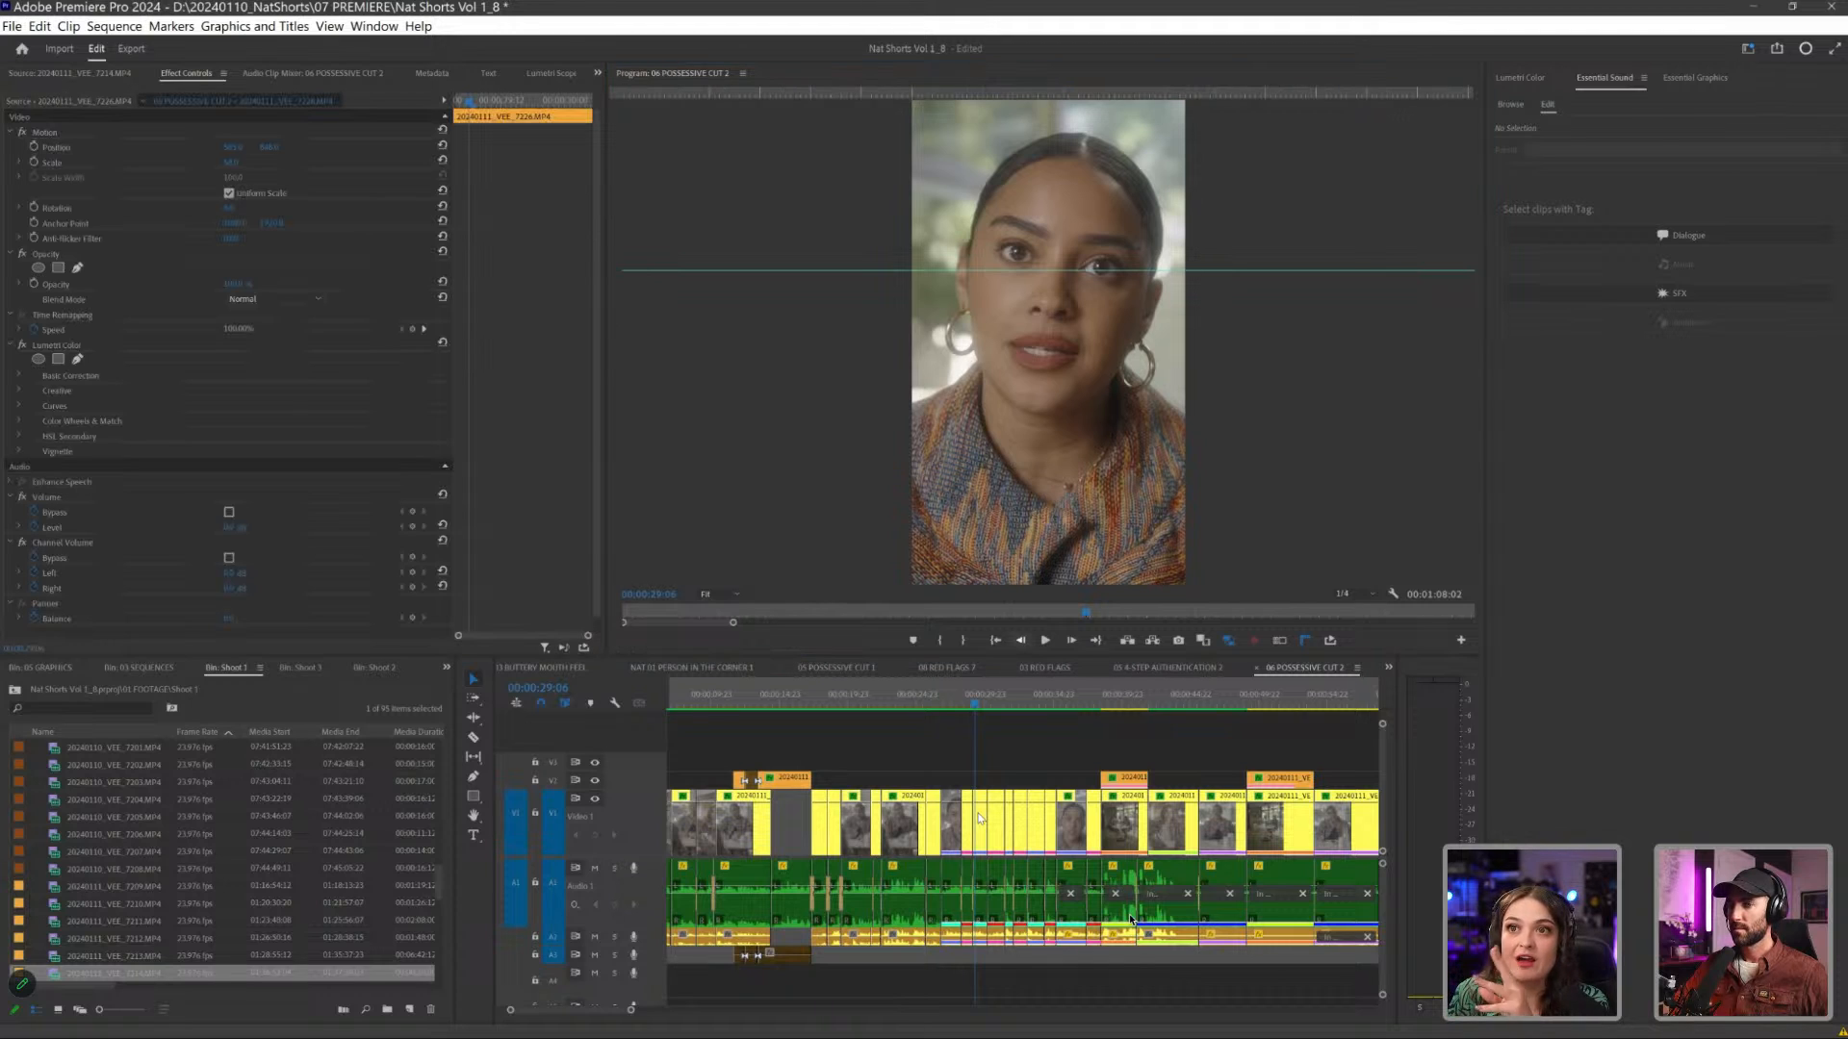